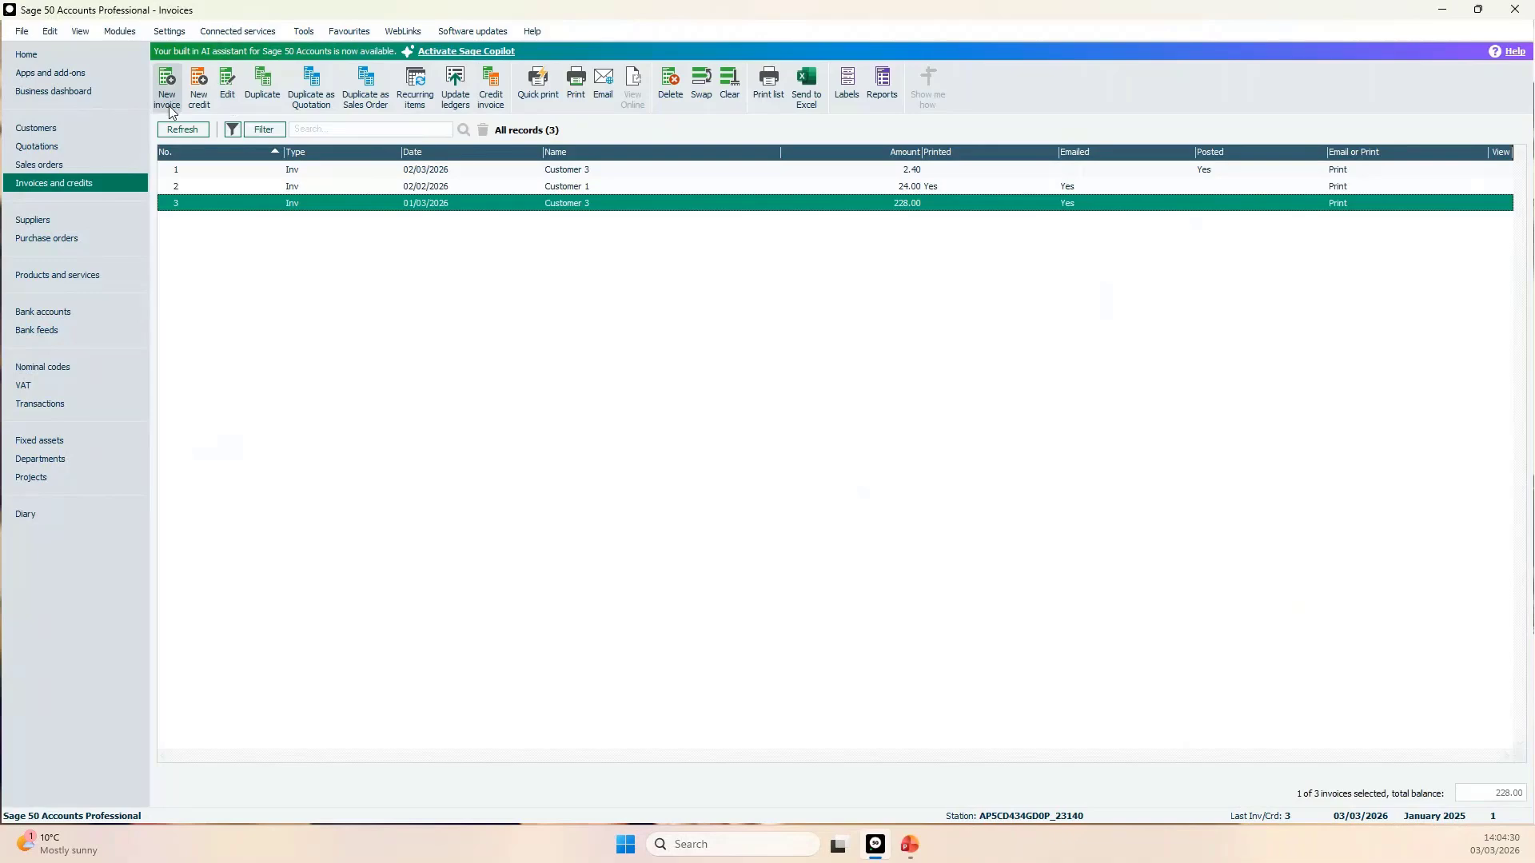
Start a new invoice with the type Invoice and the format Product.
click(169, 111)
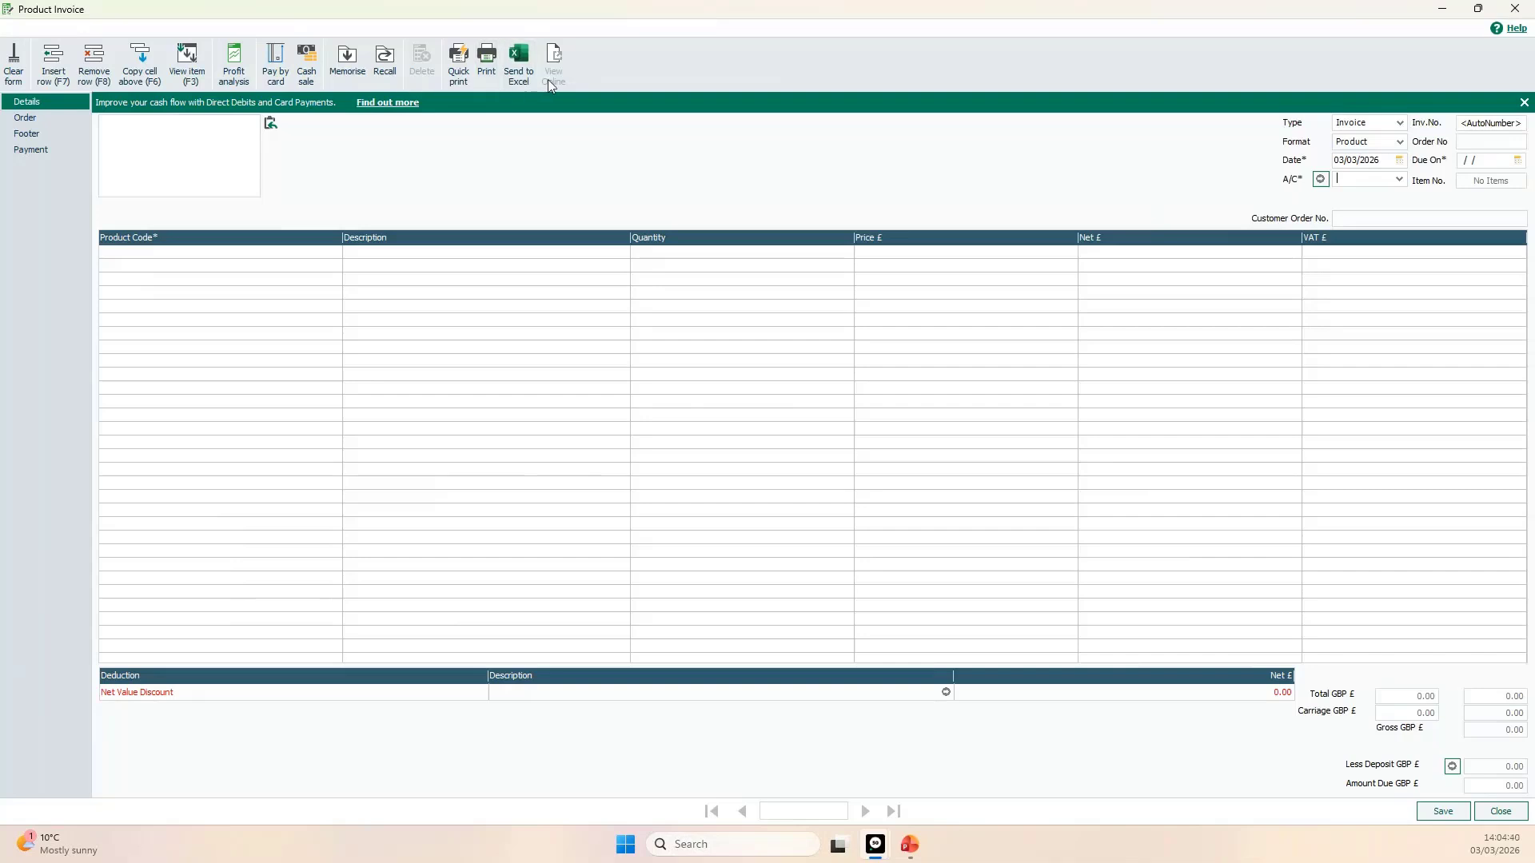
click(1400, 124)
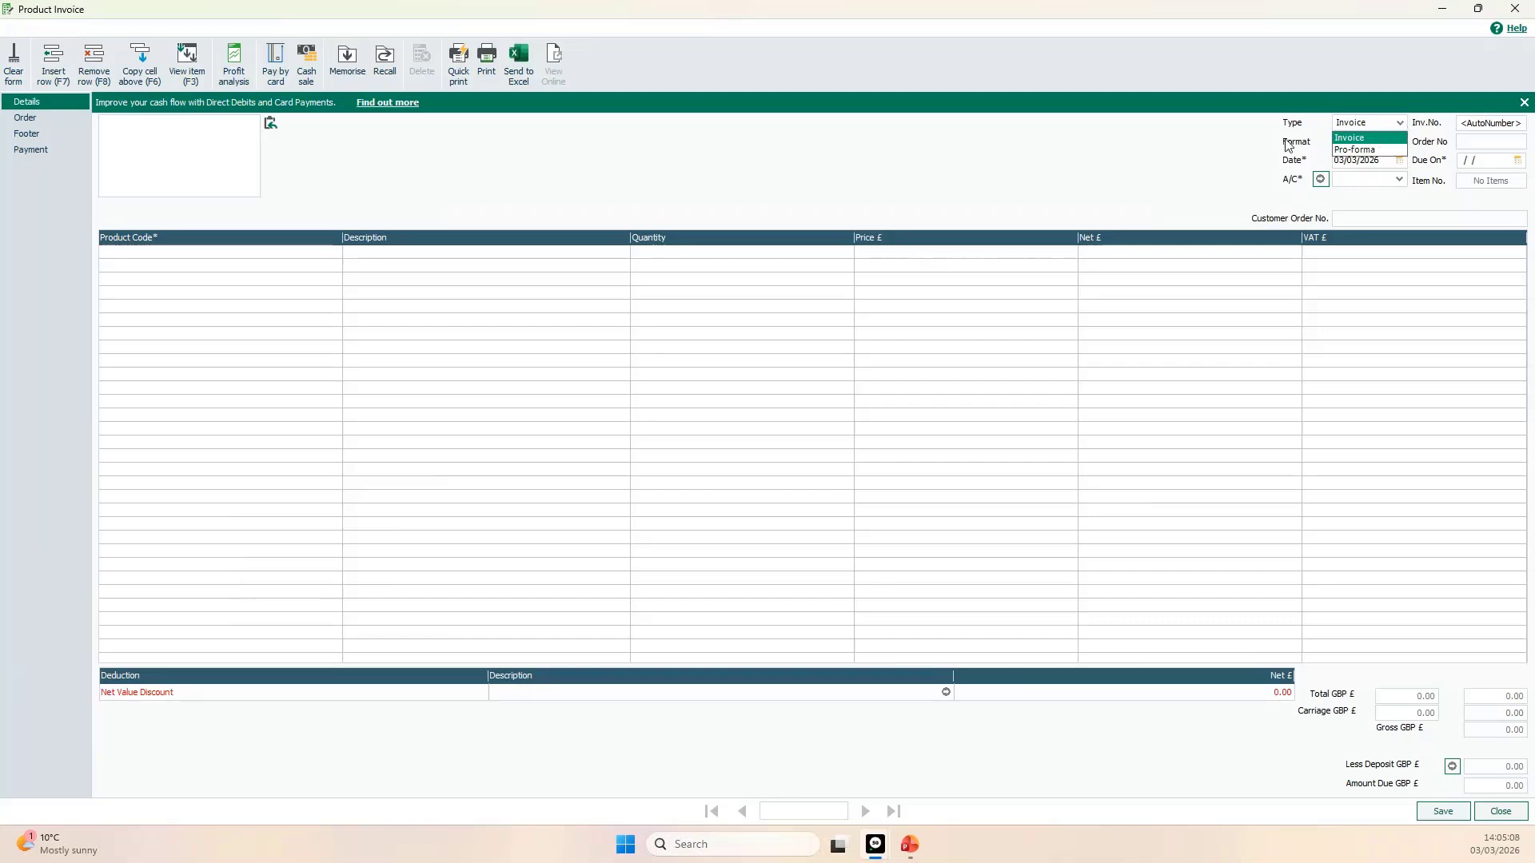
click(1259, 139)
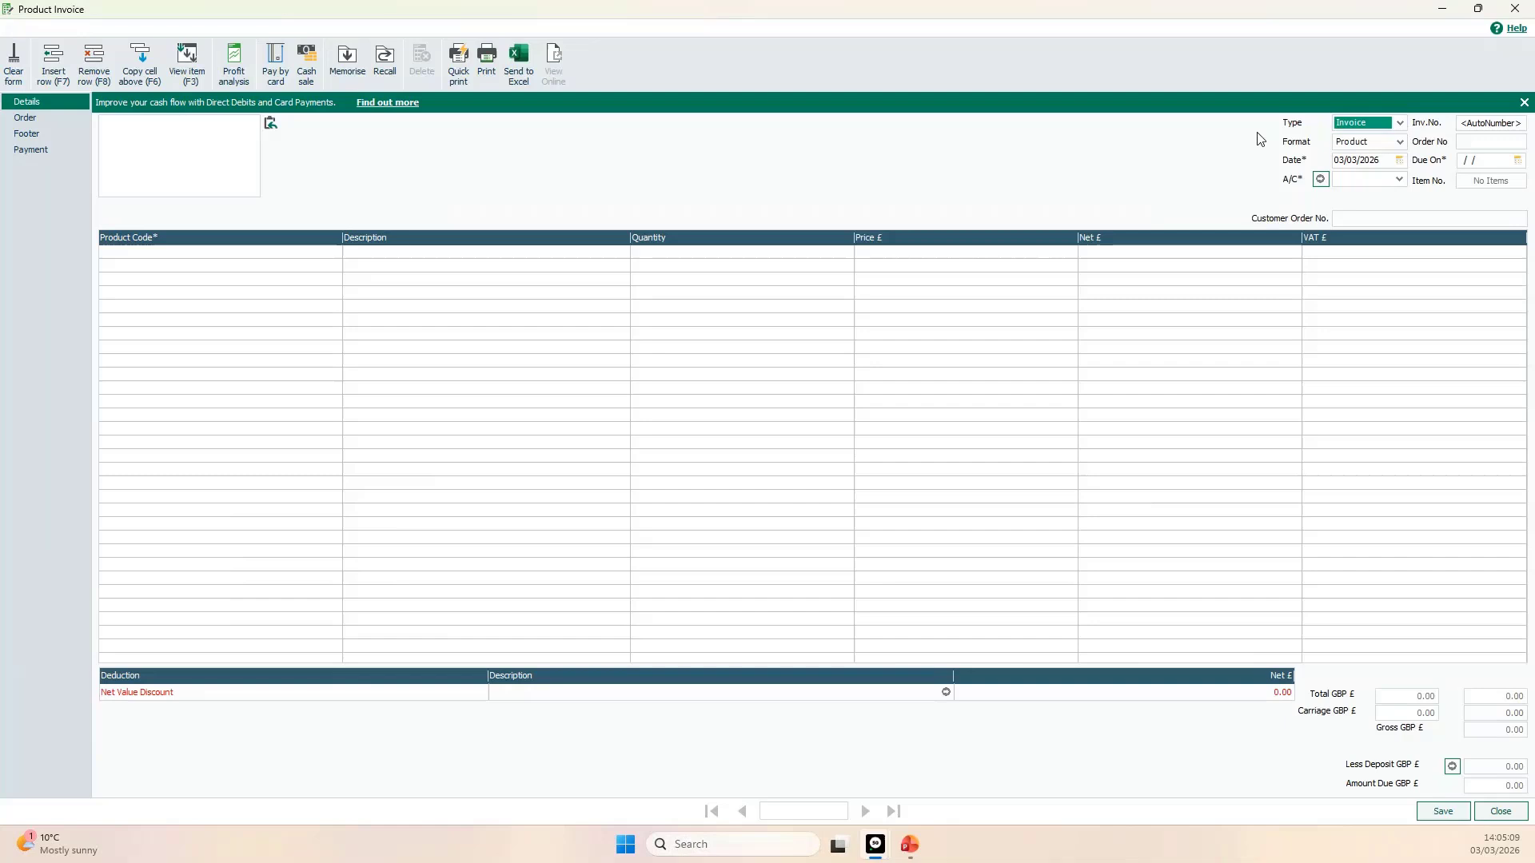
click(1402, 144)
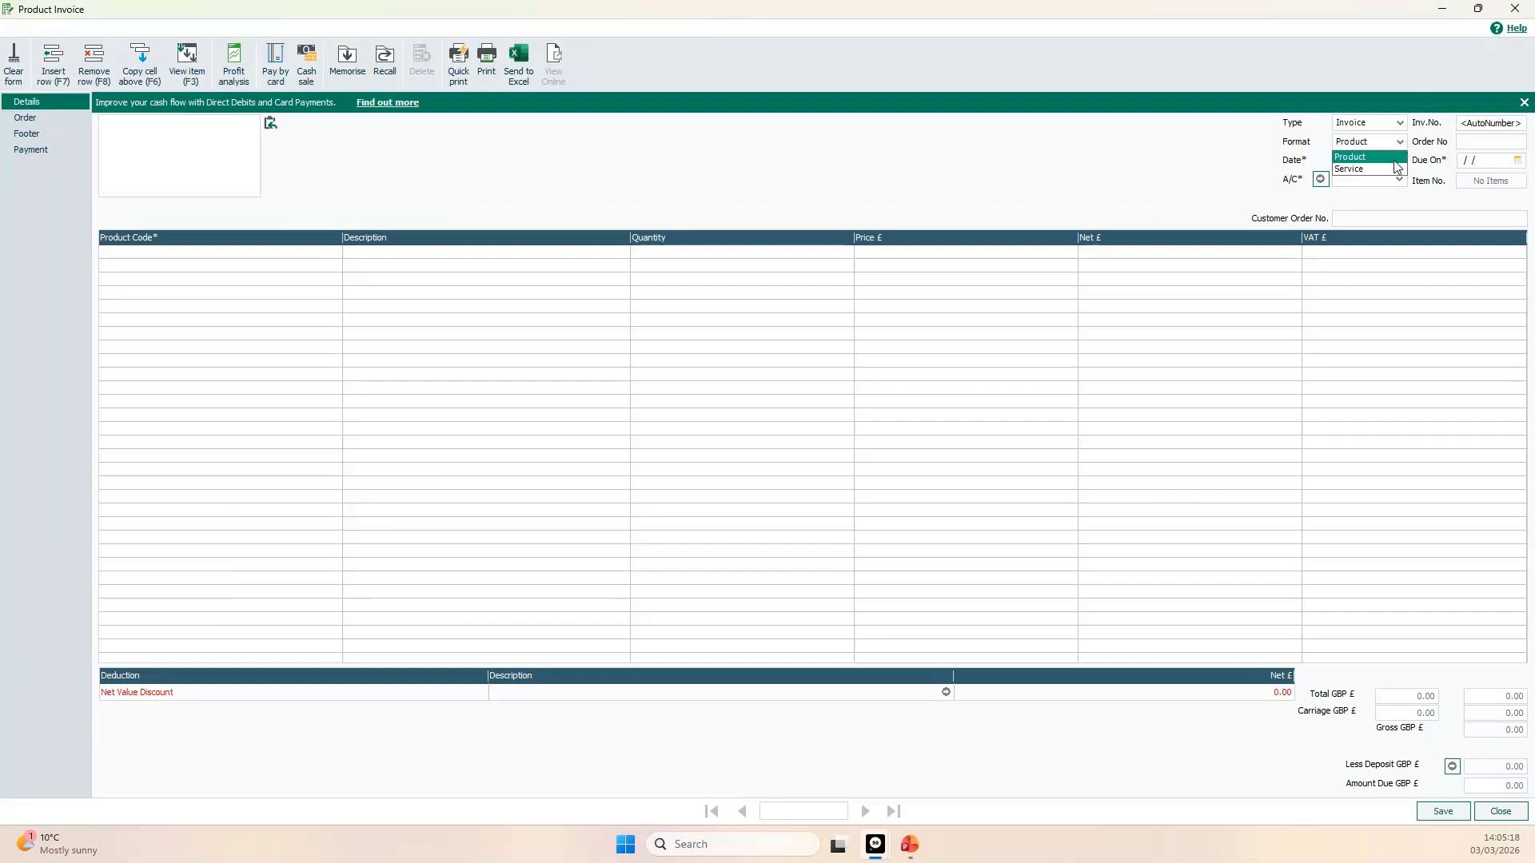
click(1391, 157)
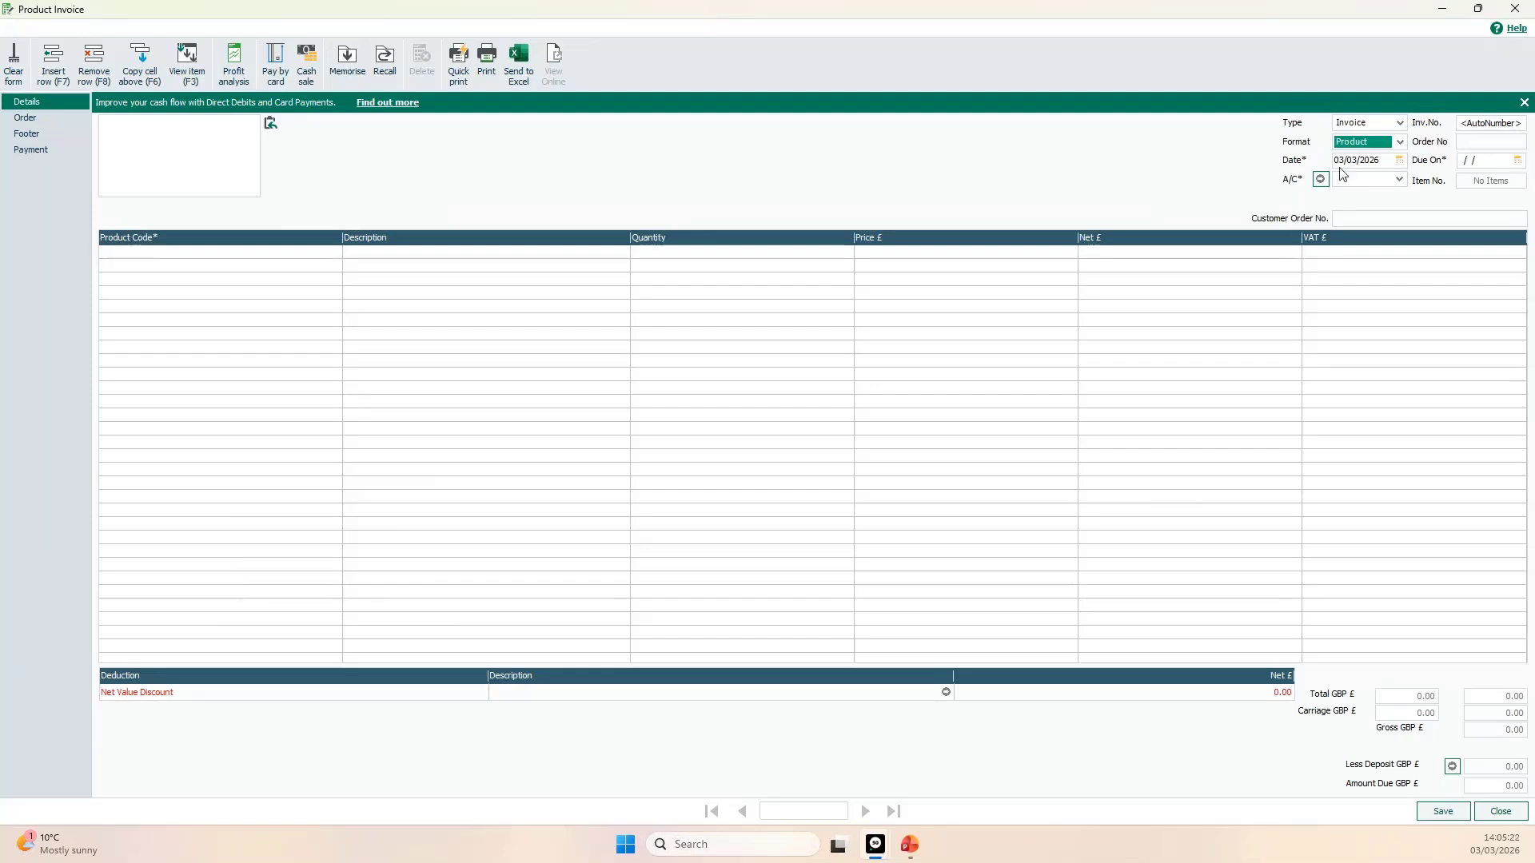
Check the invoice's date calendar without changing the date, and select Customer 1 as the invoice's account.
click(1390, 163)
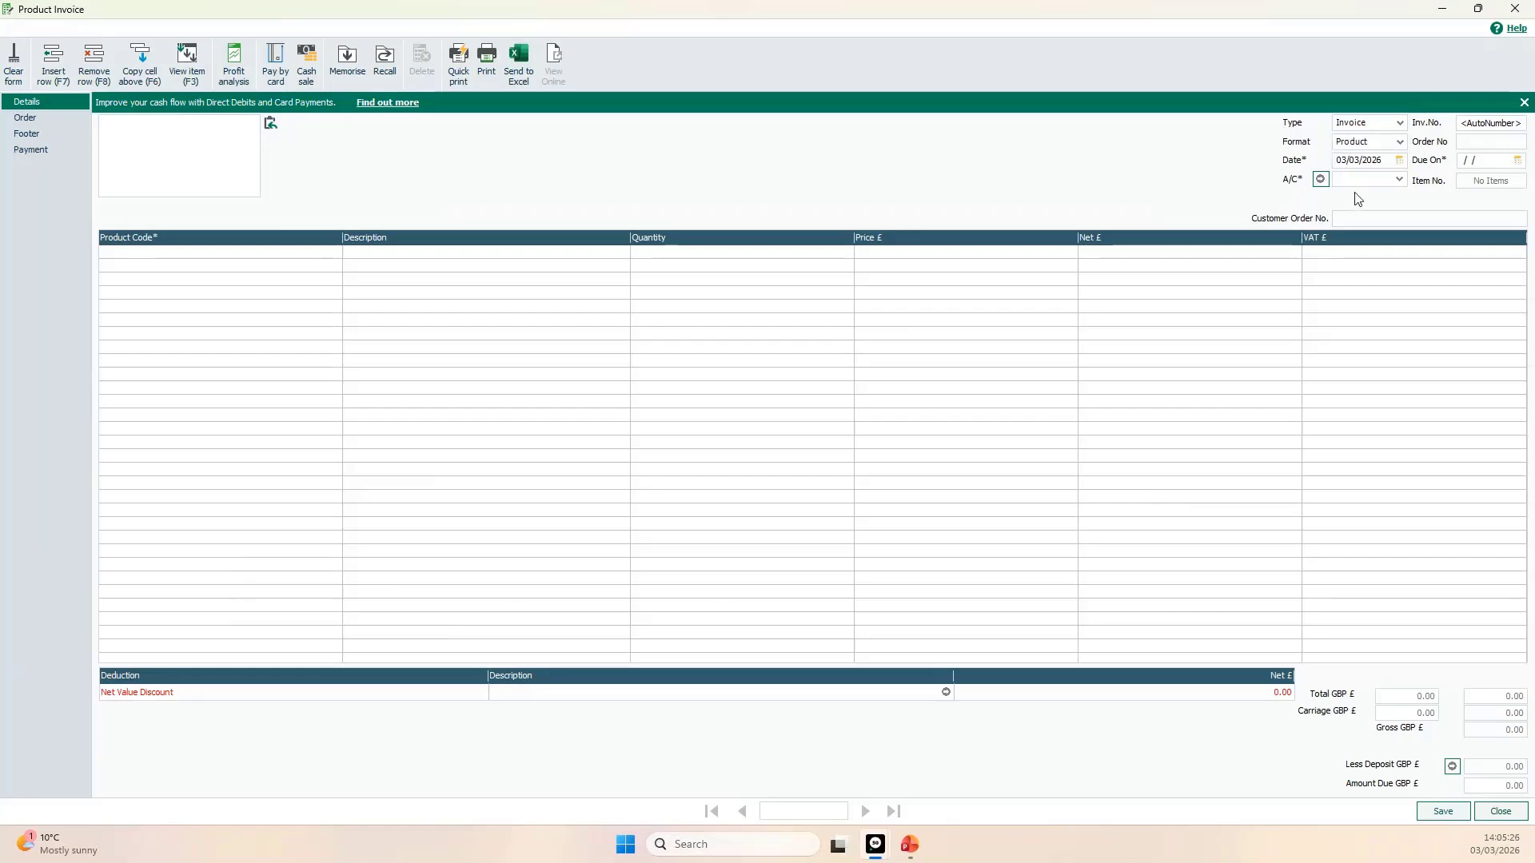
click(1400, 163)
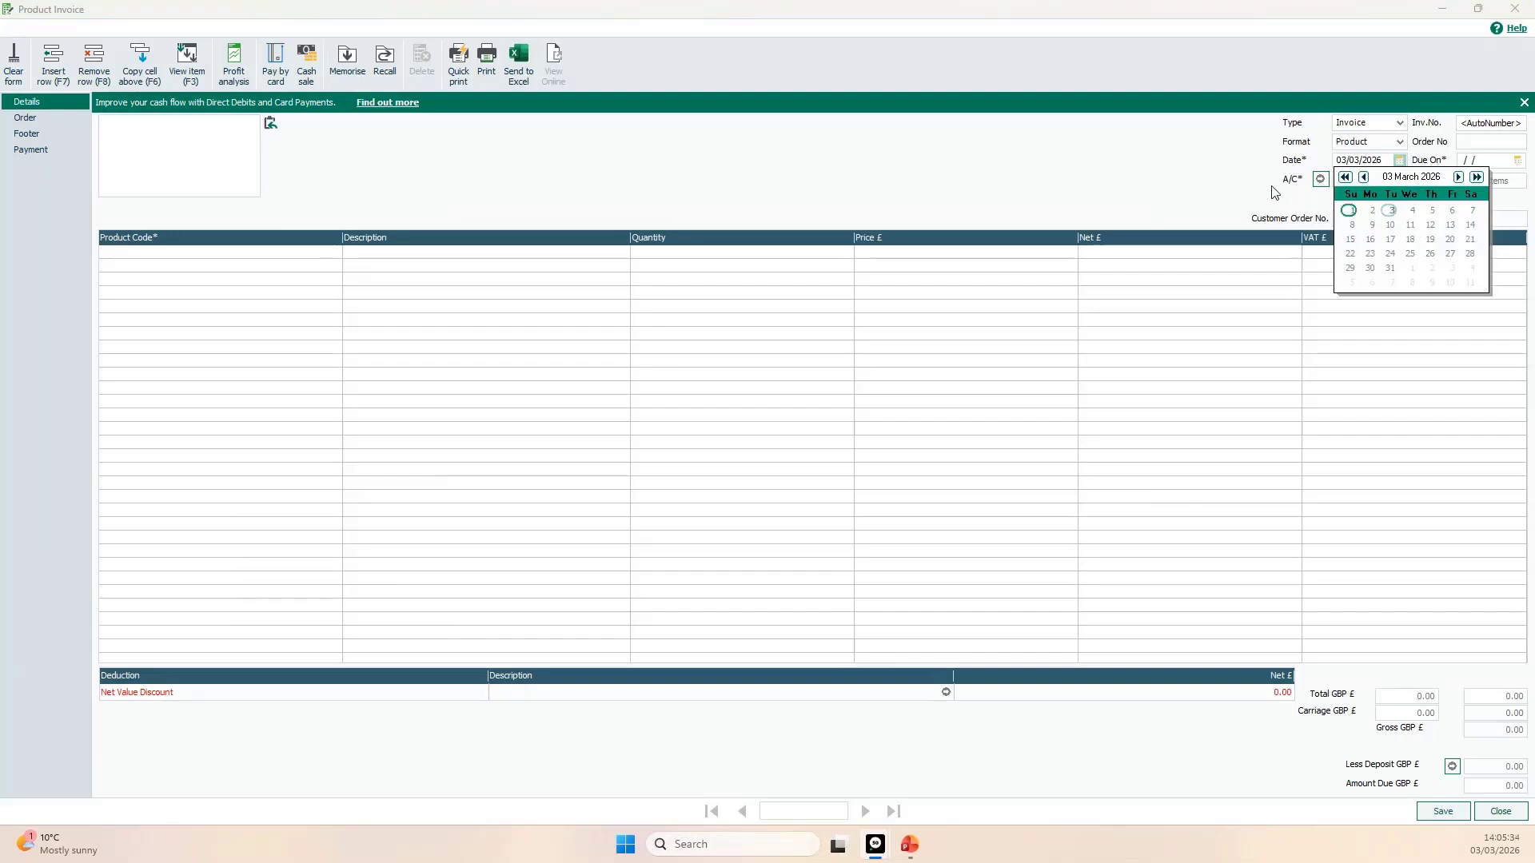
click(1243, 180)
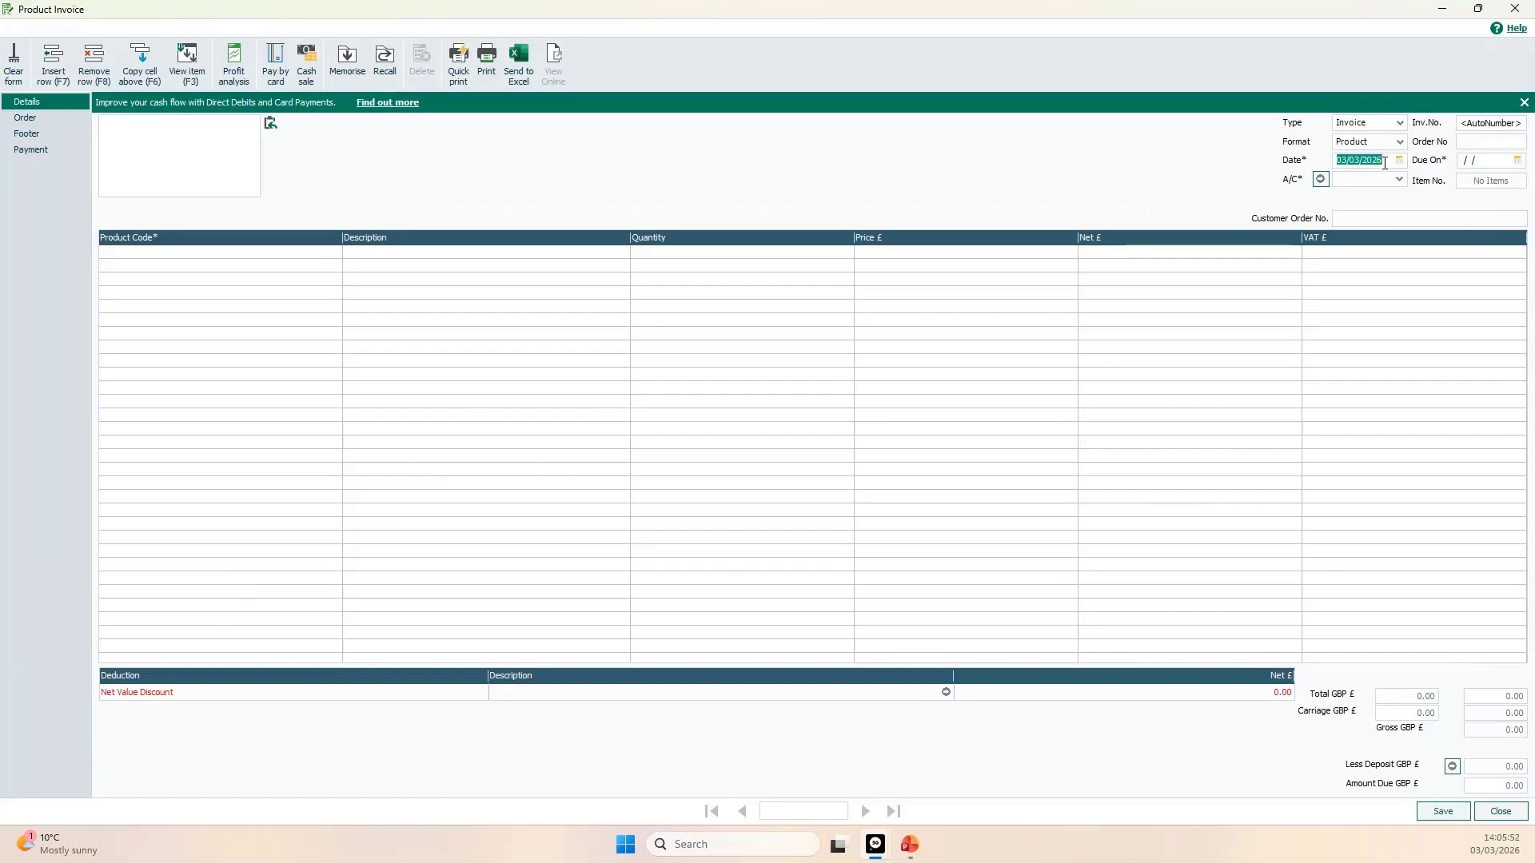
click(1399, 181)
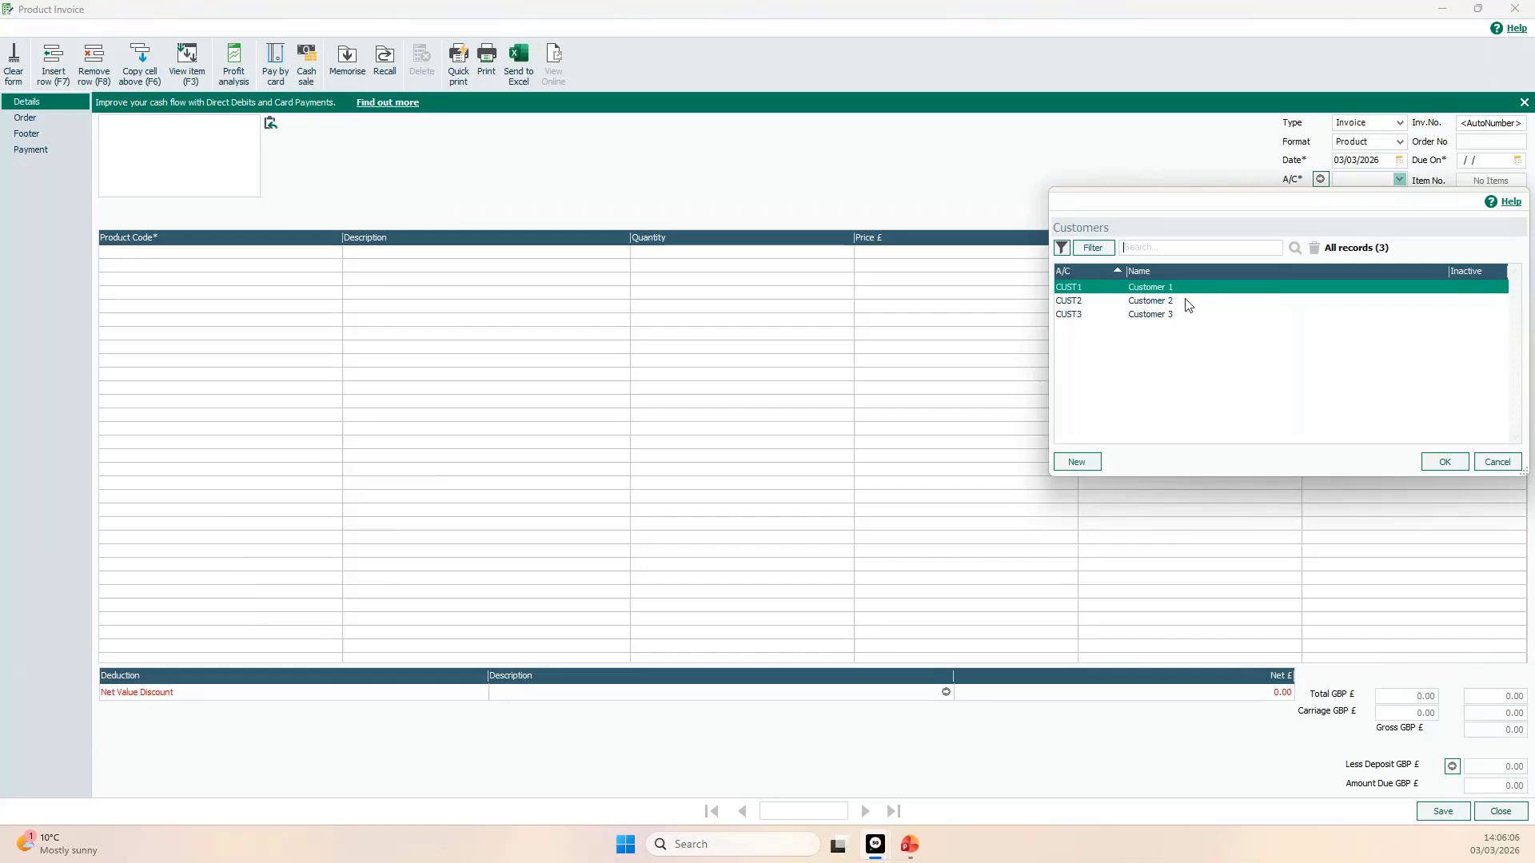
click(1447, 462)
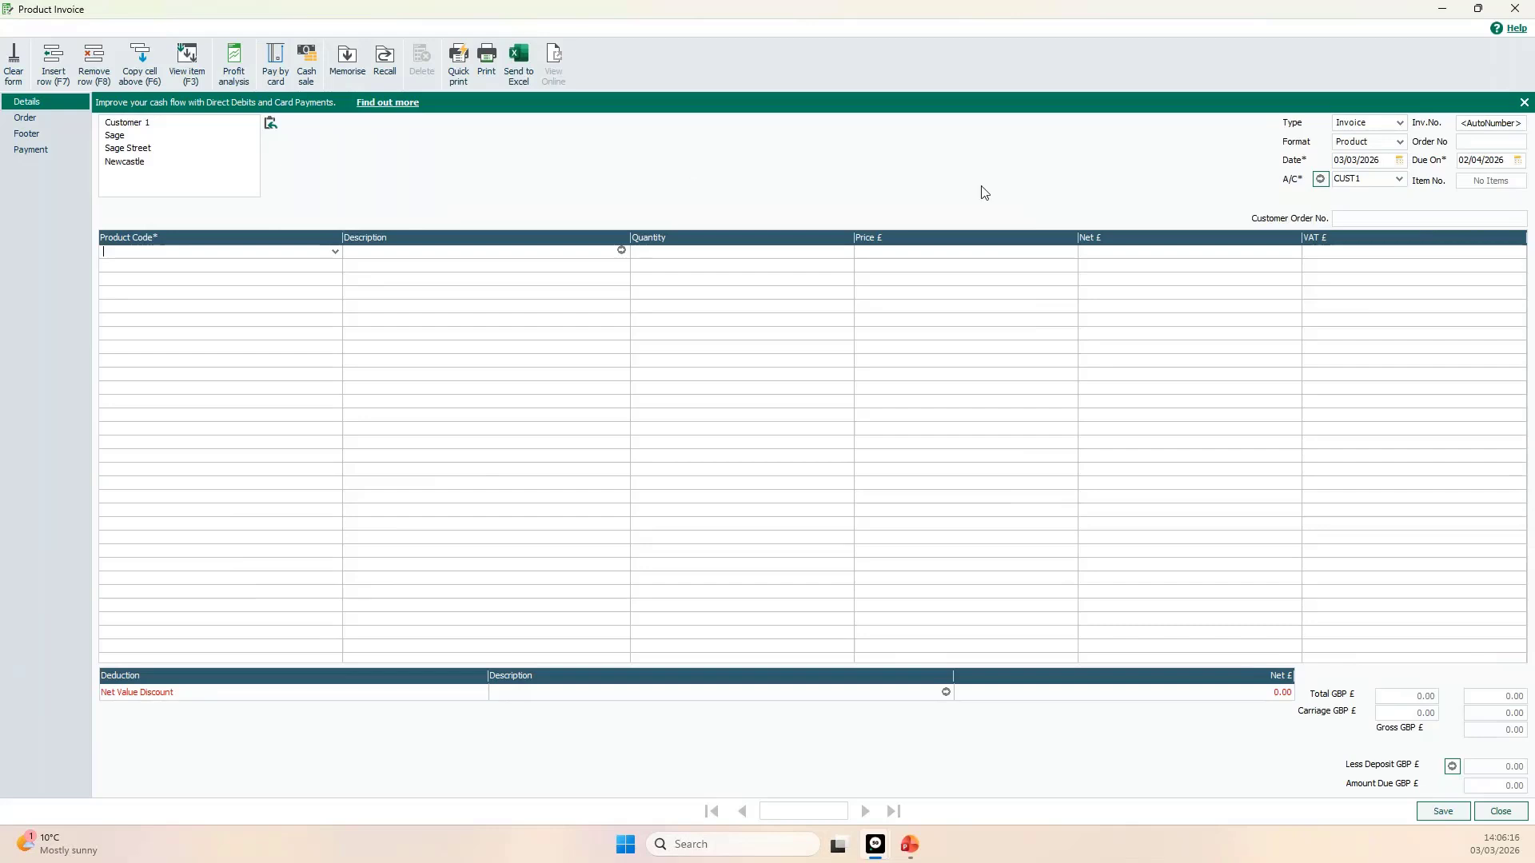
Check the due date and customer order number fields, and add product B001 Bricks as the first item line.
click(1481, 160)
click(1340, 219)
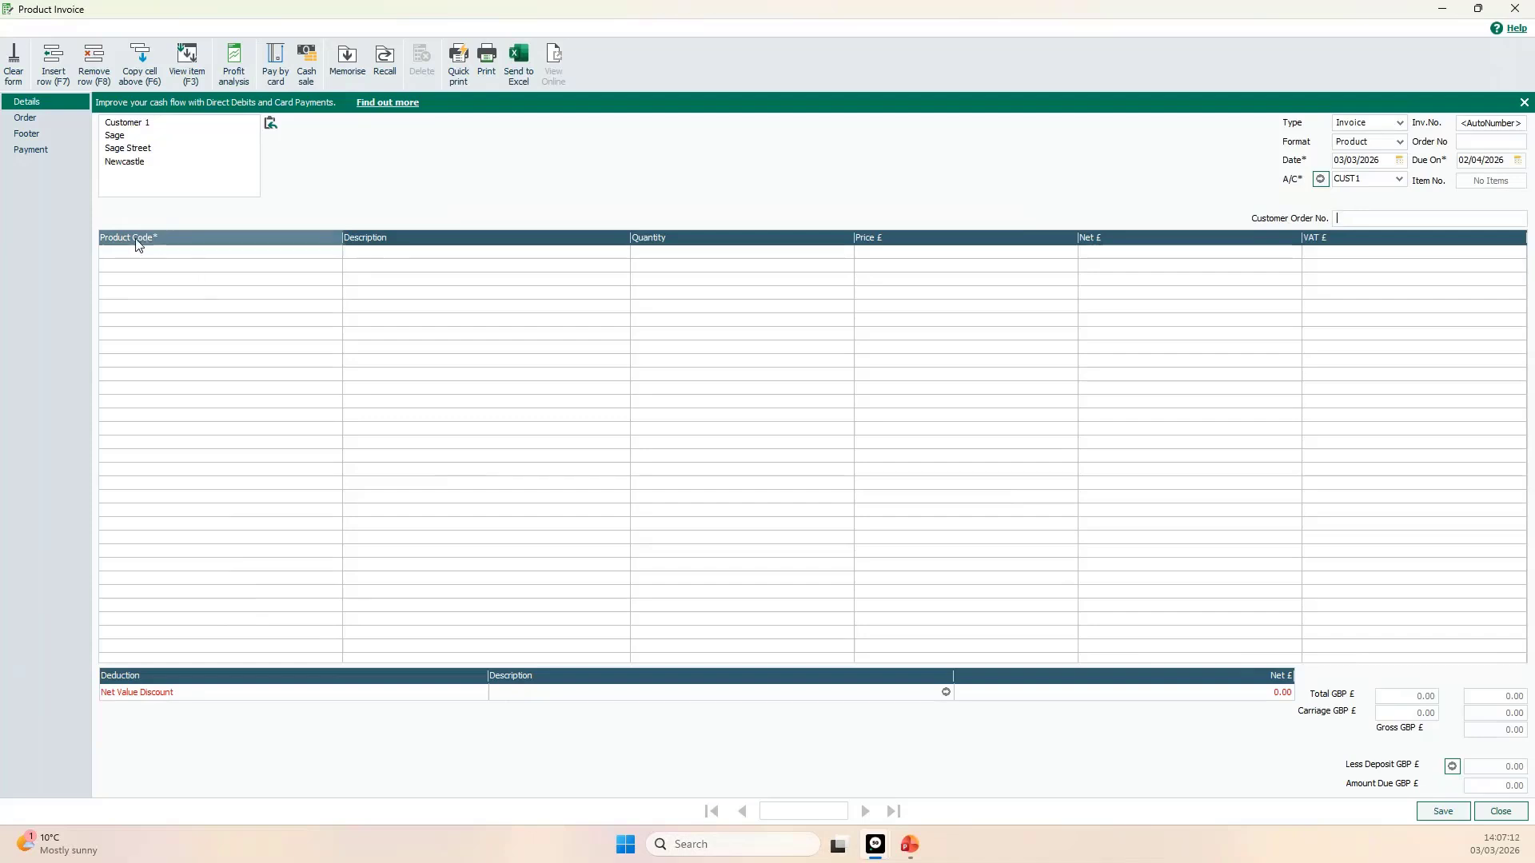
click(218, 250)
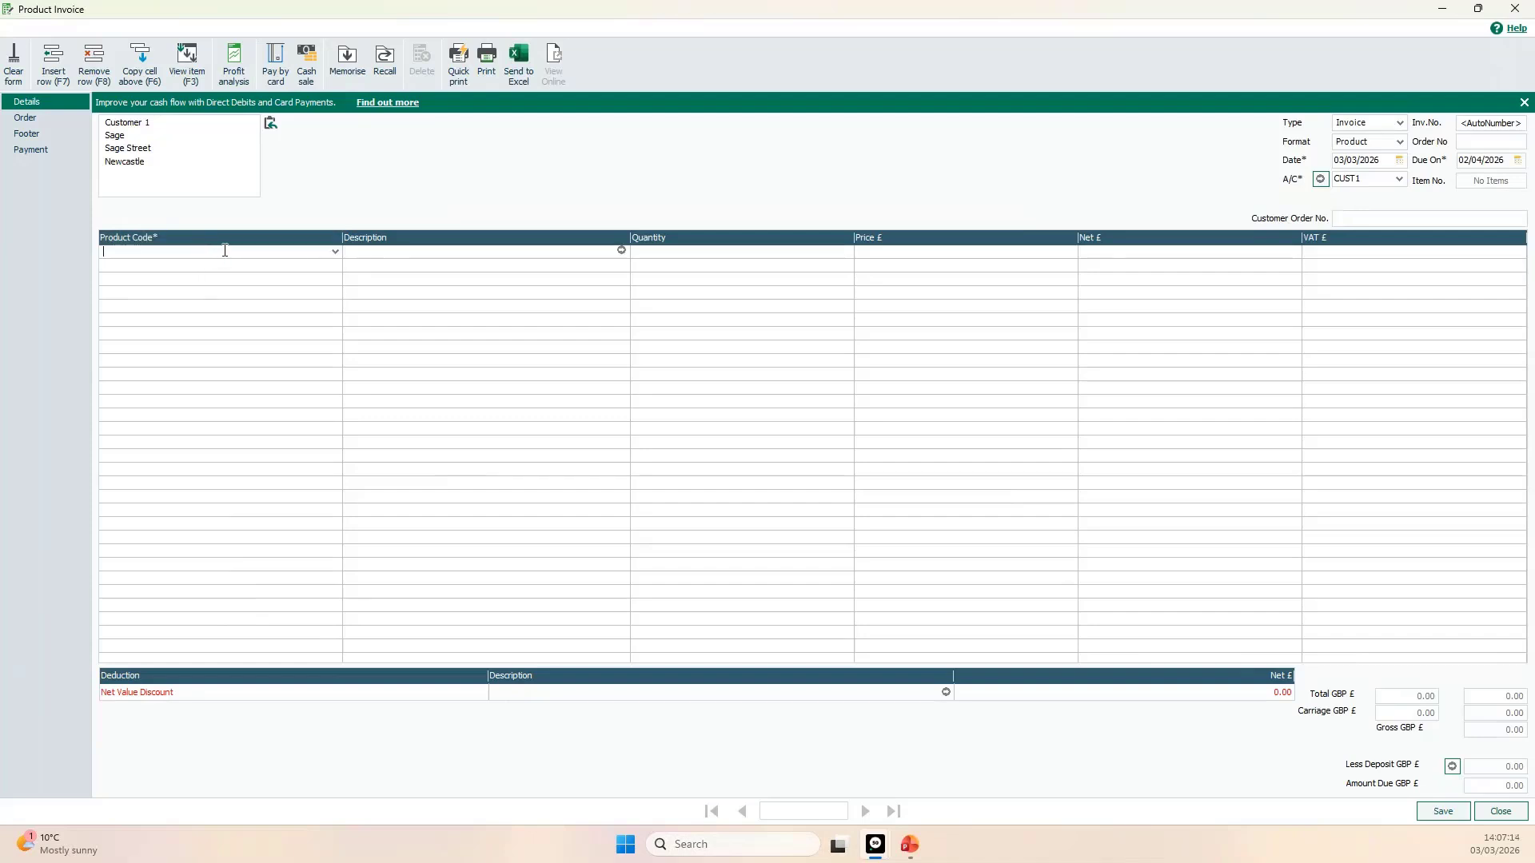
click(336, 253)
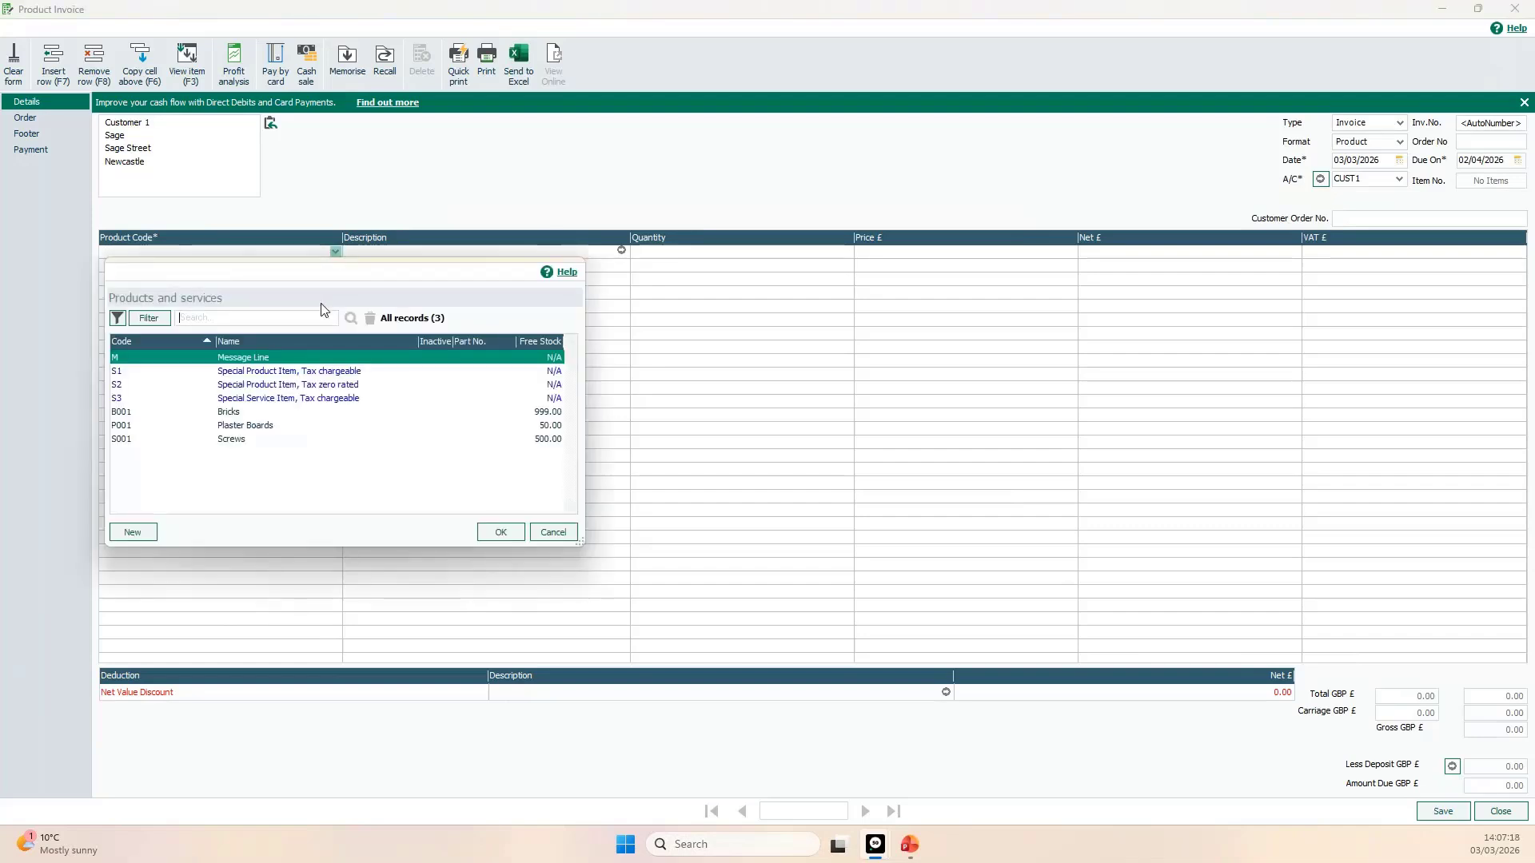
click(297, 416)
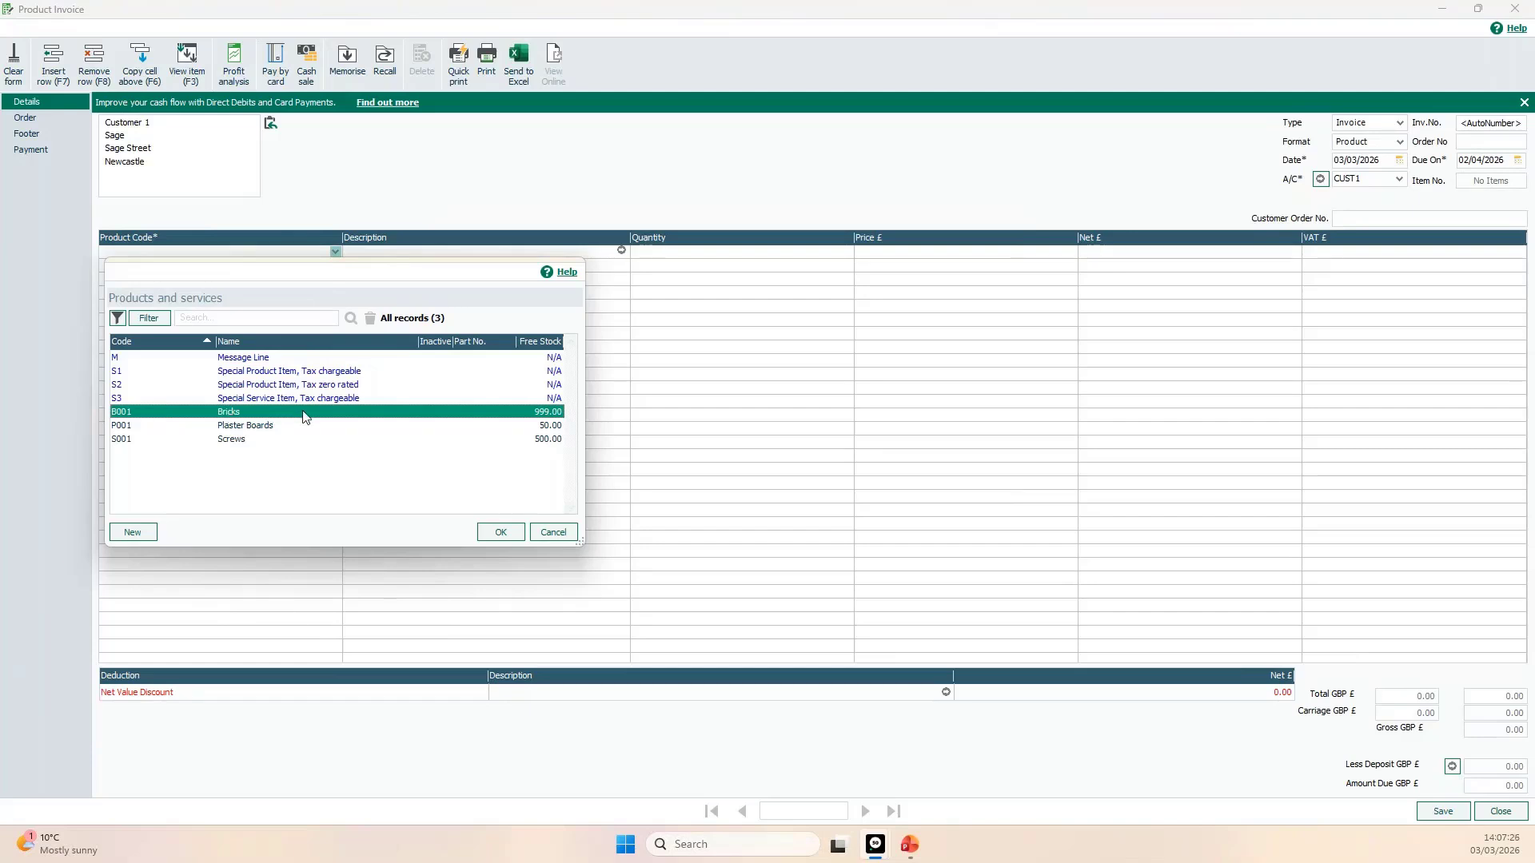
click(500, 532)
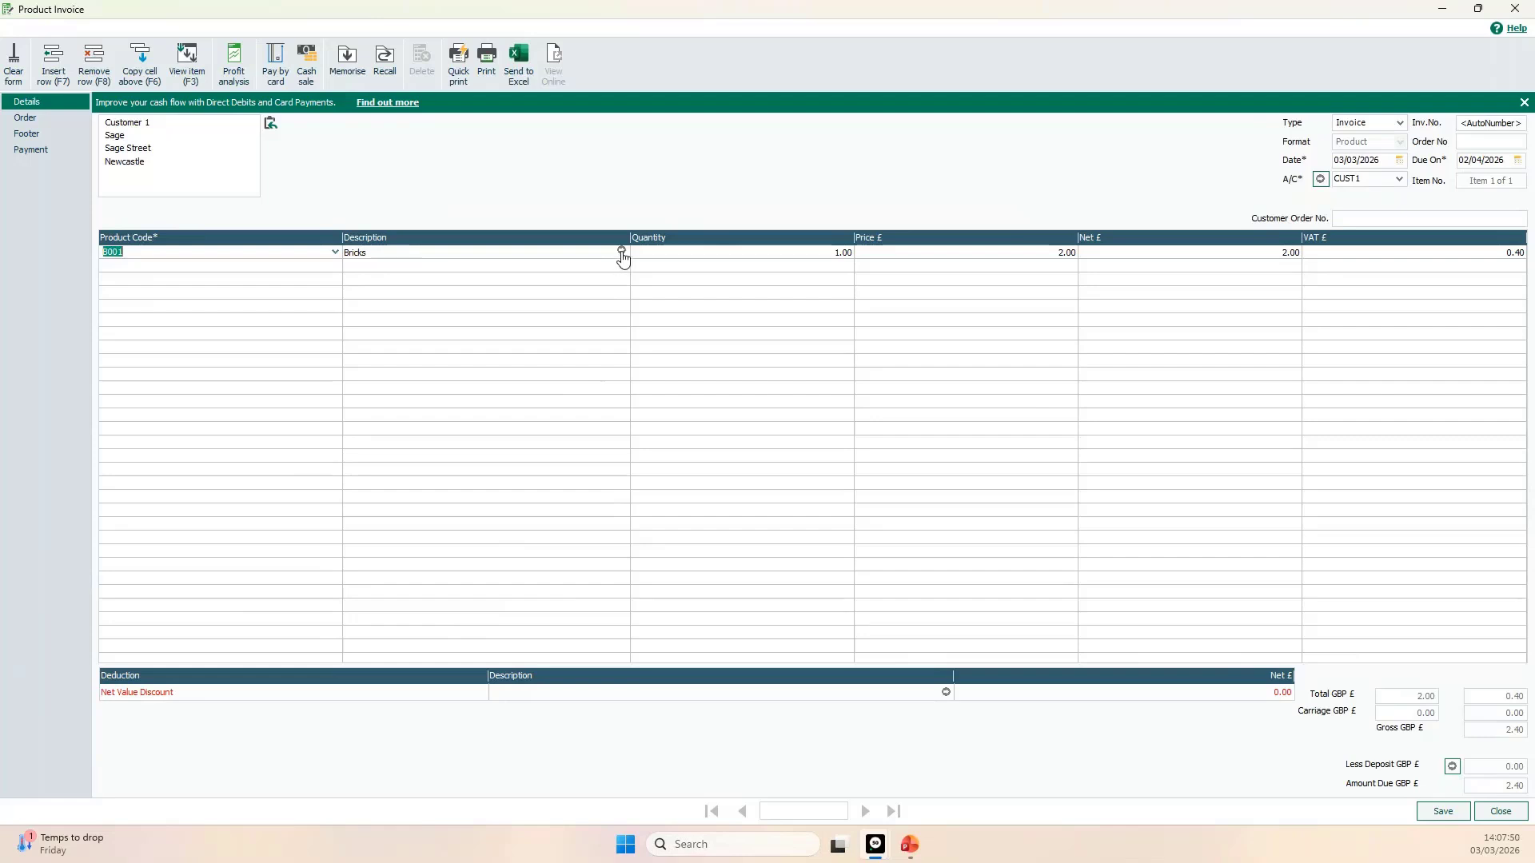
Open the Bricks item line for editing and set its quantity to 3.
click(622, 253)
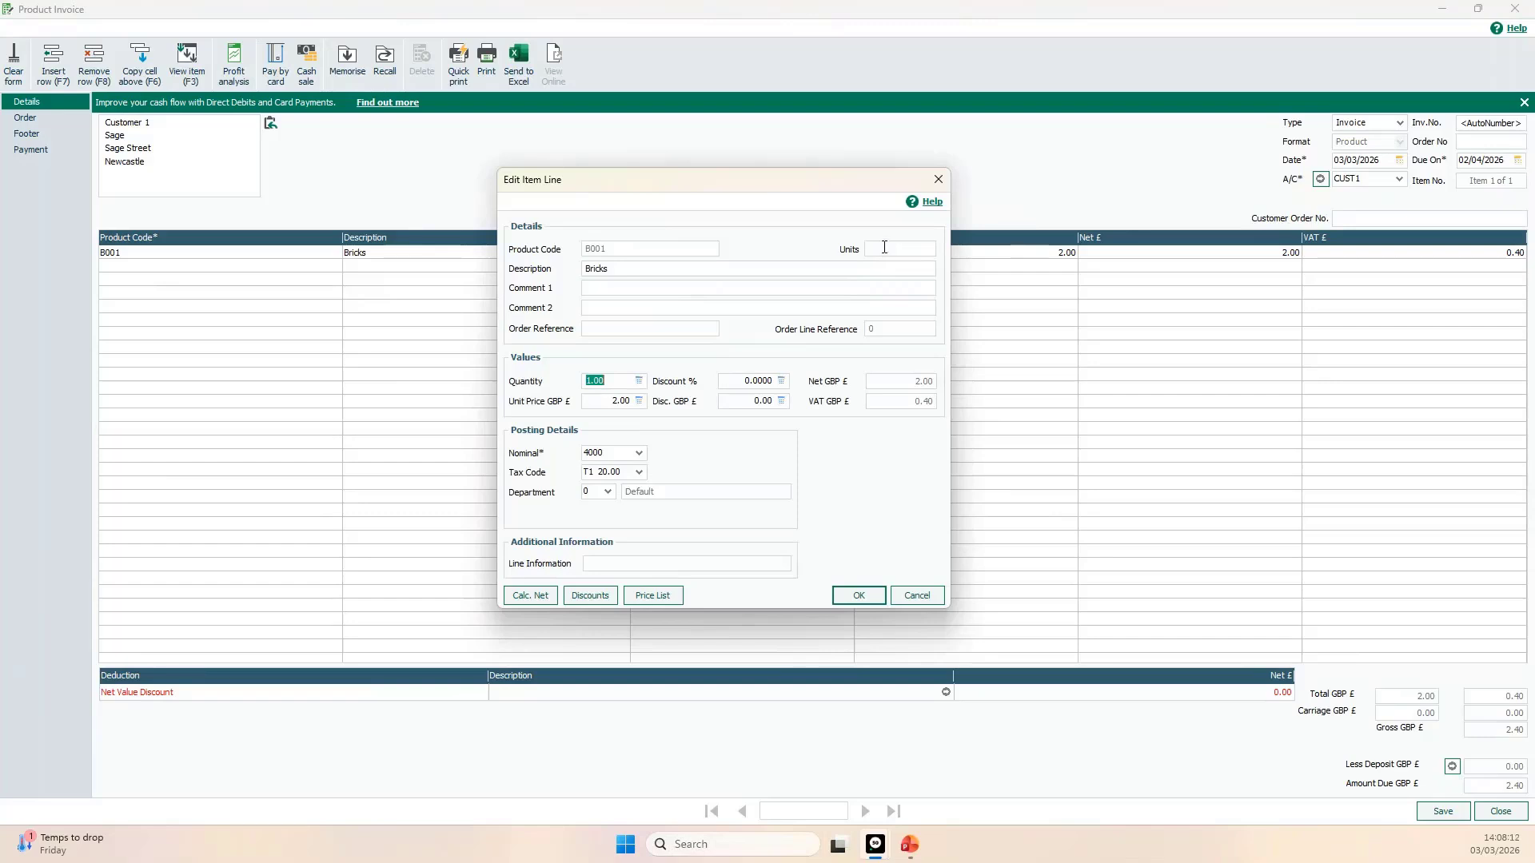
click(593, 289)
click(605, 382)
text(3)
key(Tab)
click(639, 383)
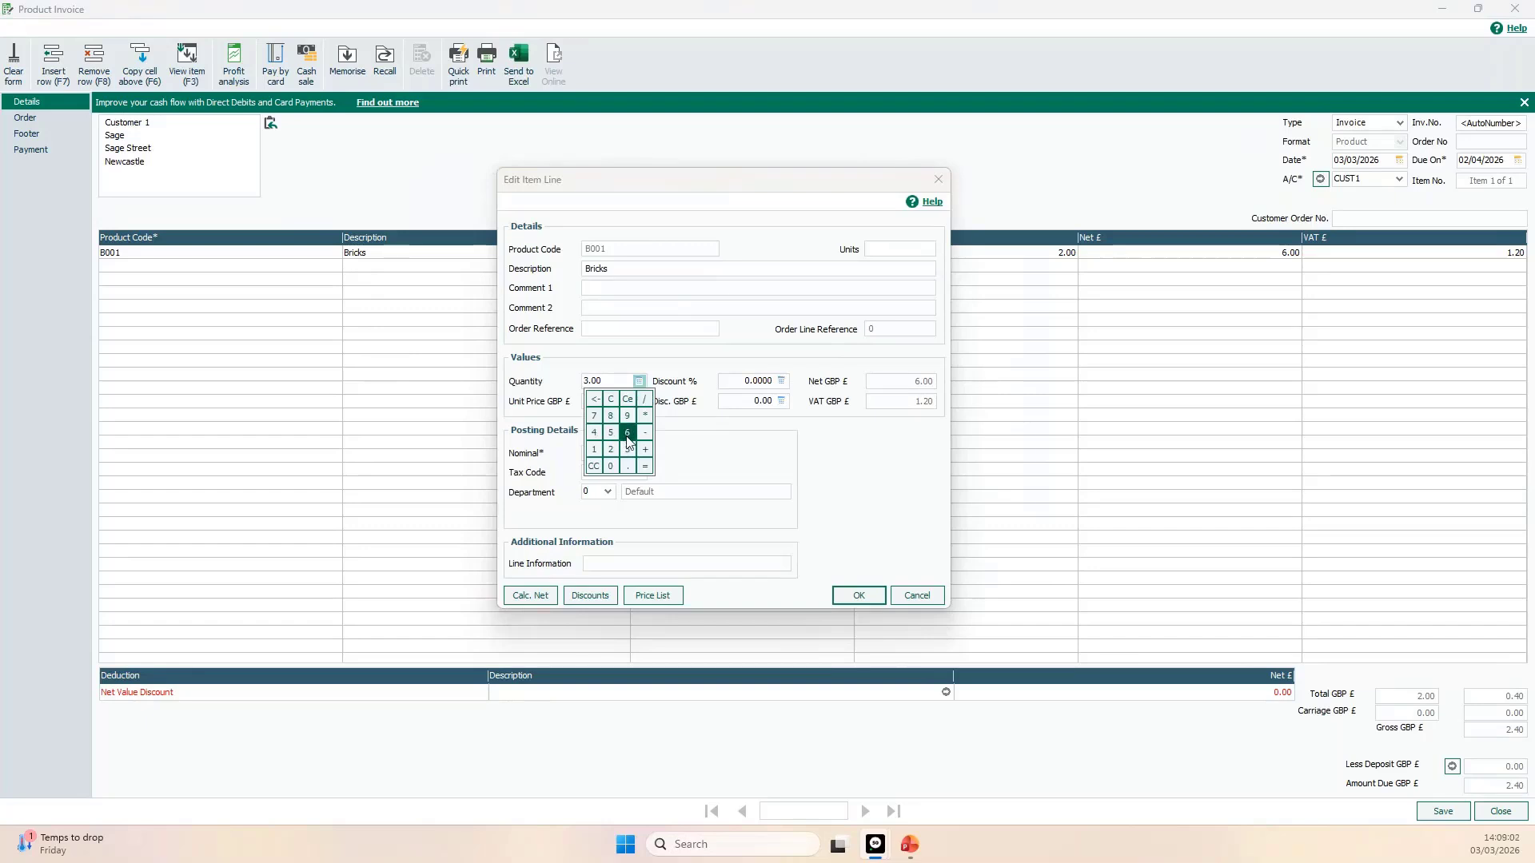
click(694, 469)
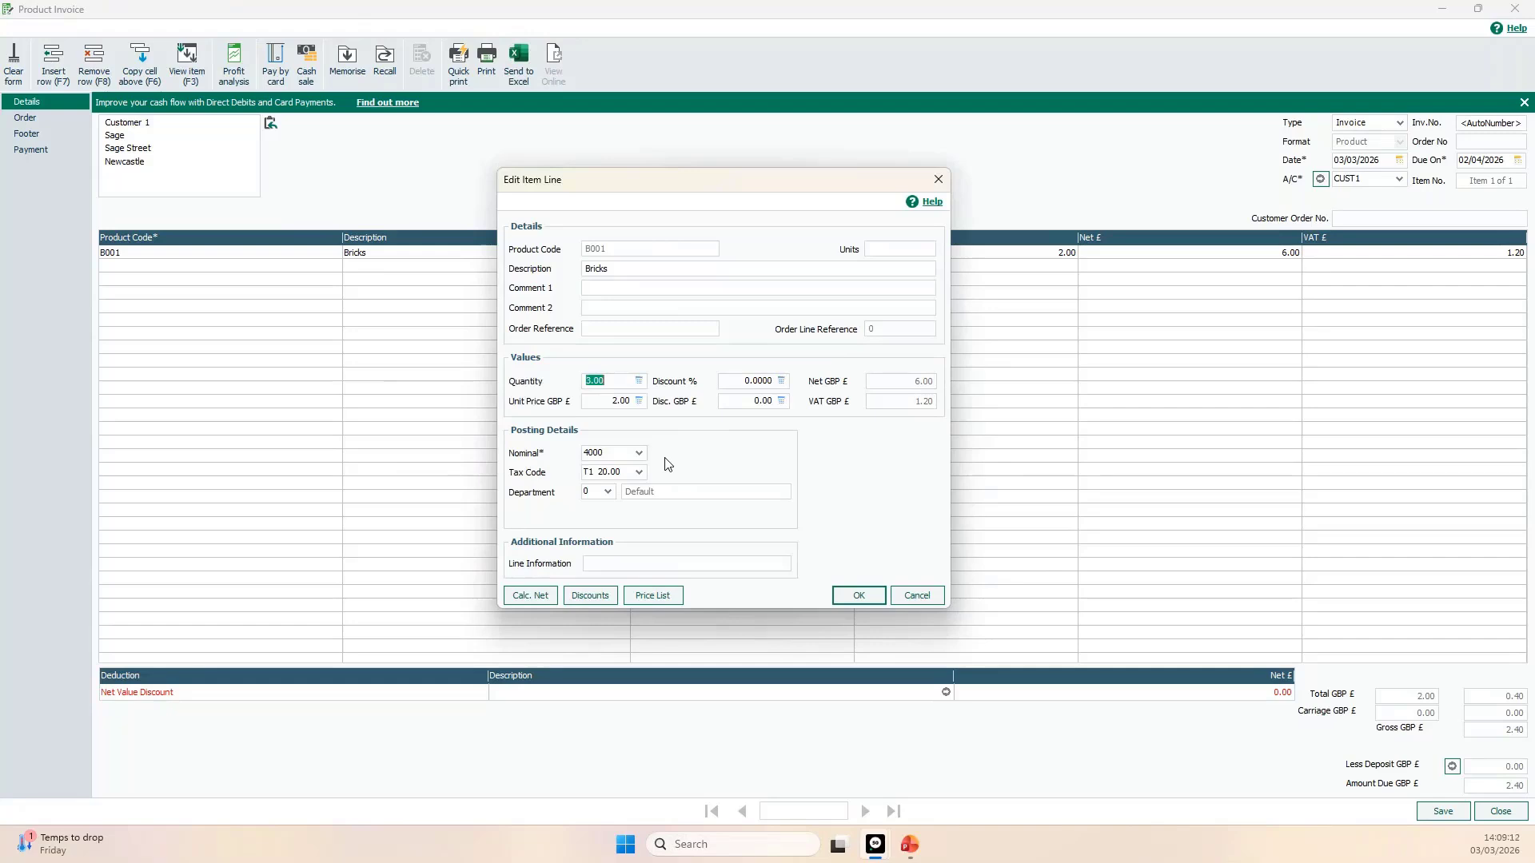
Review the Bricks line's unit price, discounts, nominal codes and departments, and cancel the line edit.
click(607, 400)
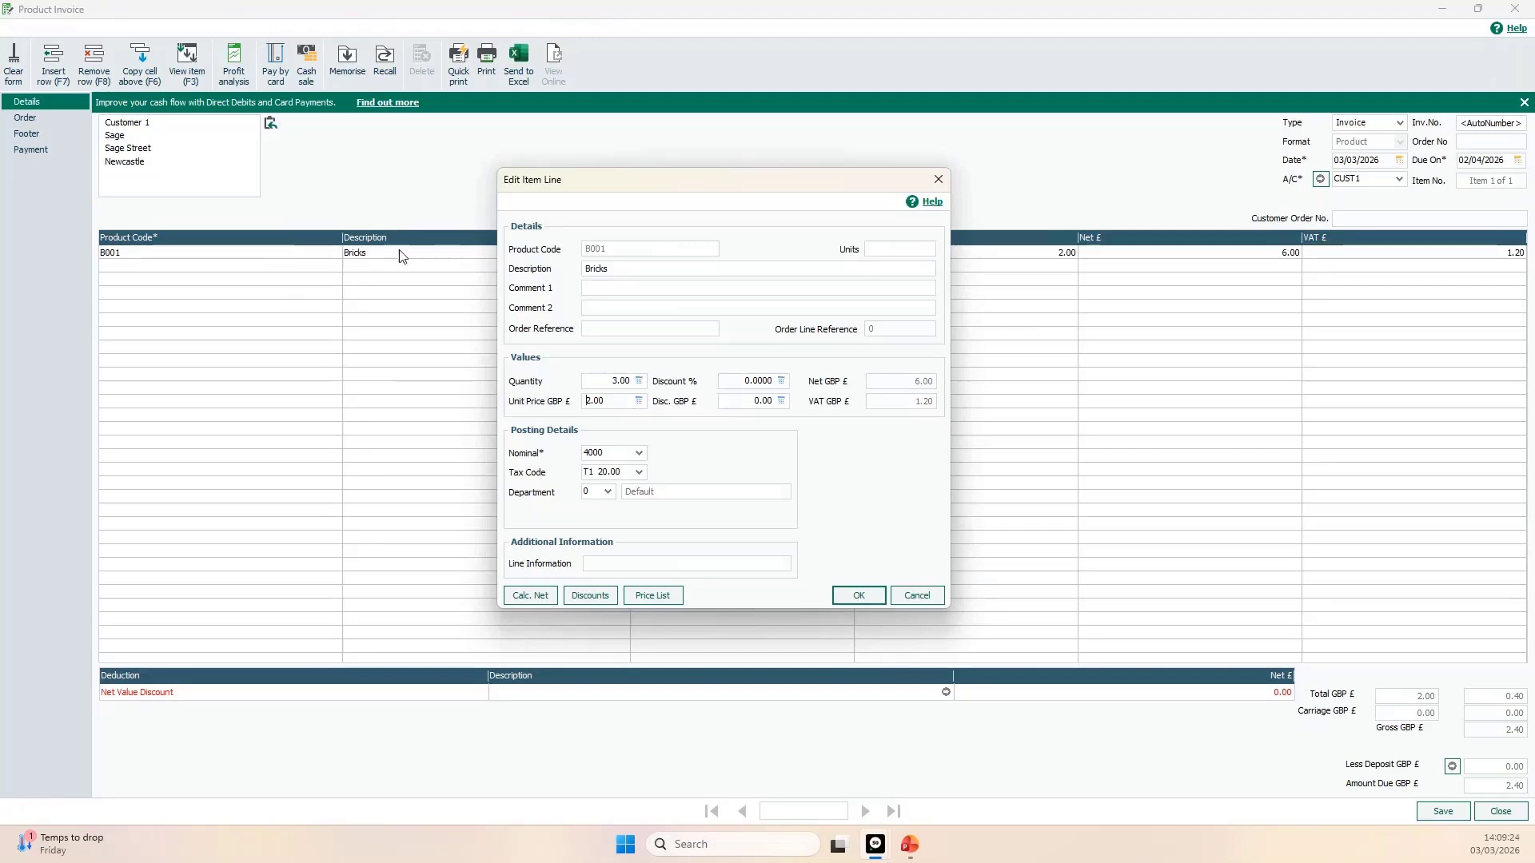
click(733, 381)
click(740, 401)
click(639, 452)
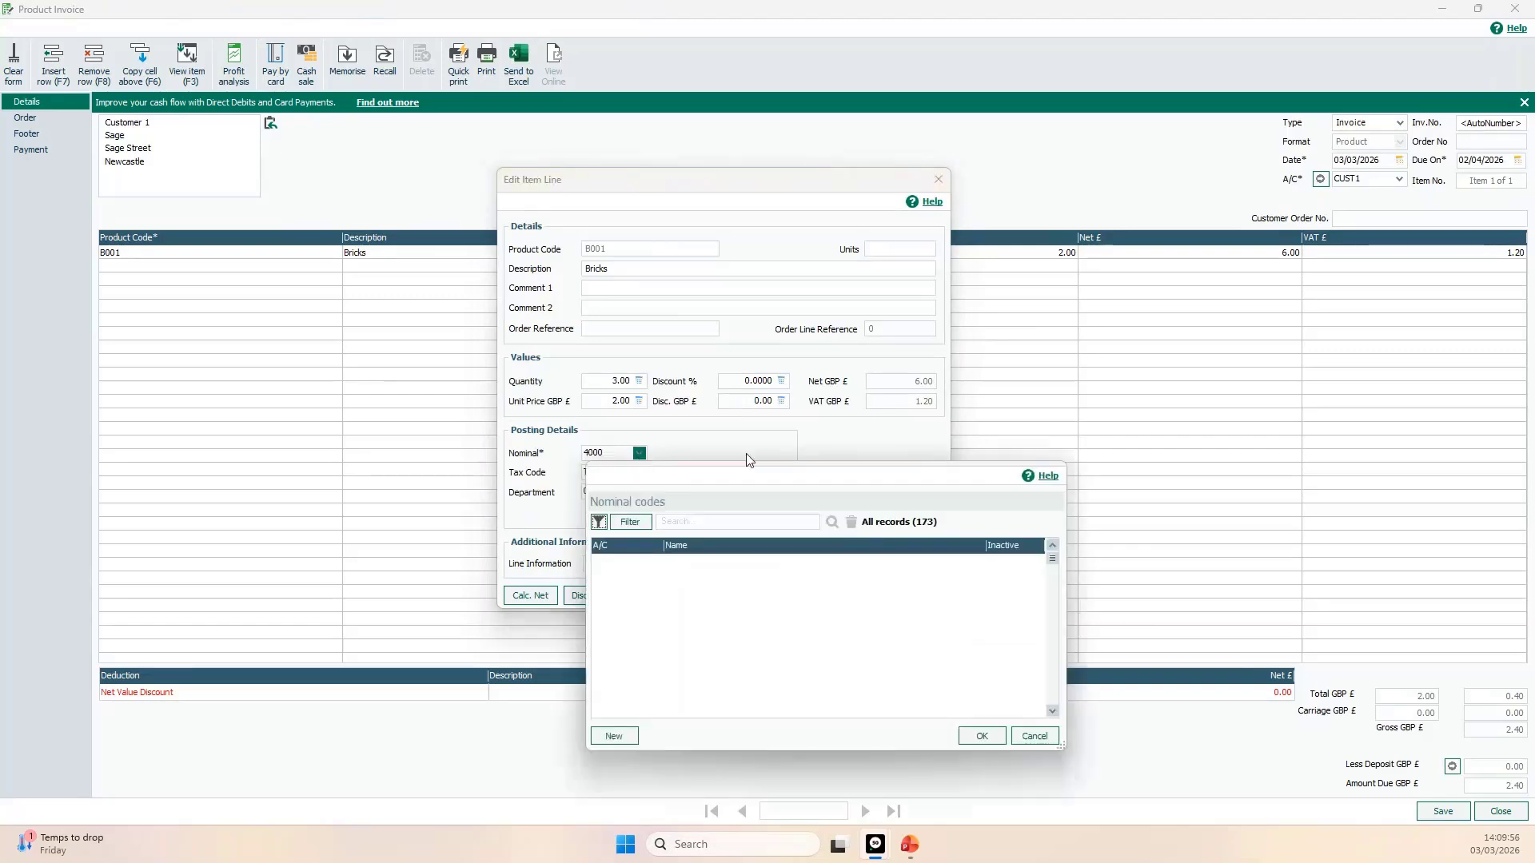
click(686, 523)
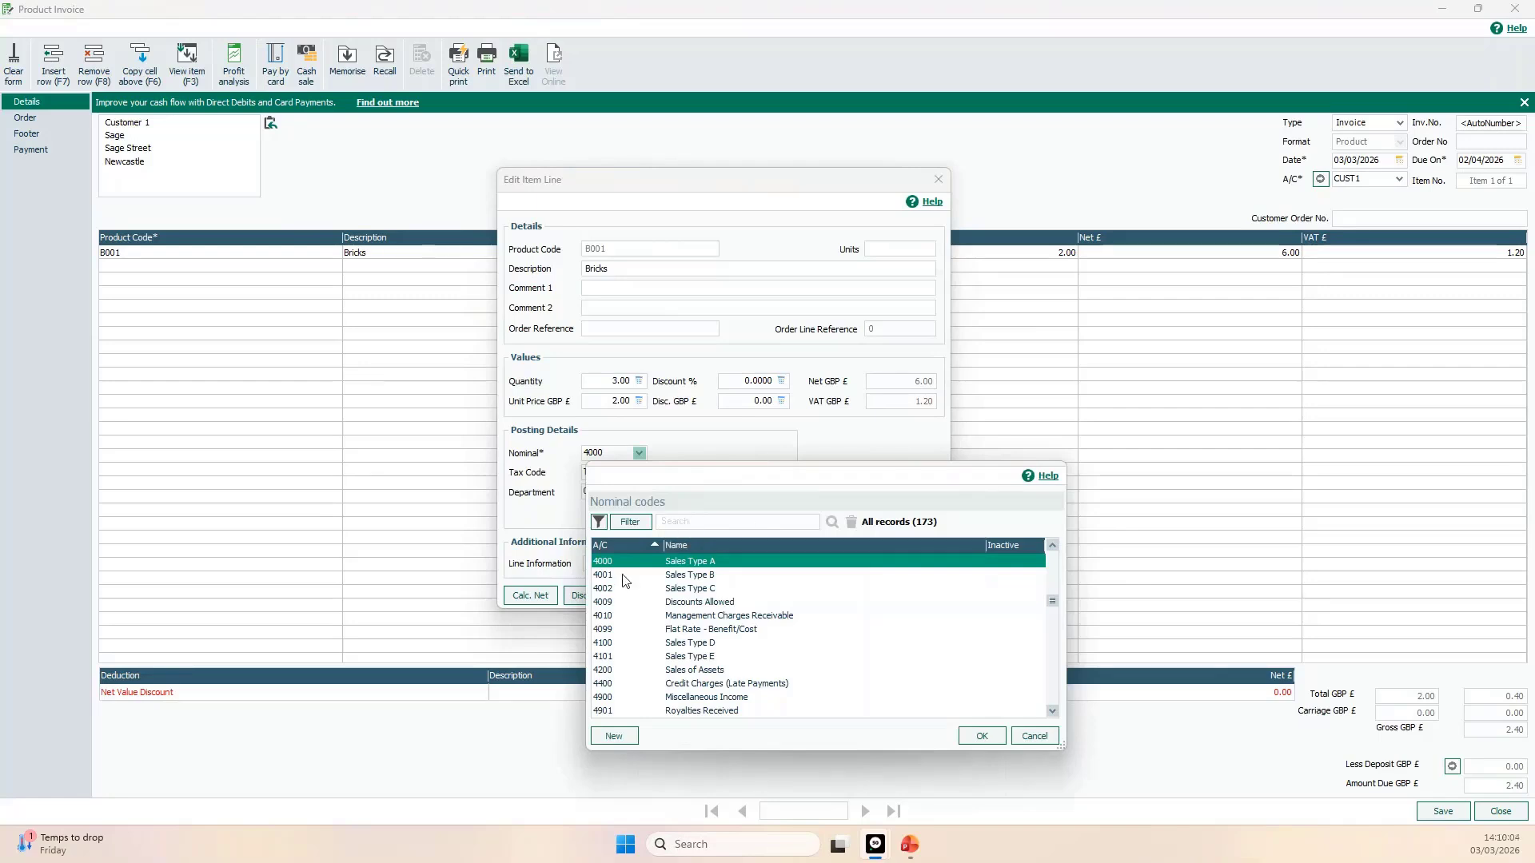
click(1032, 735)
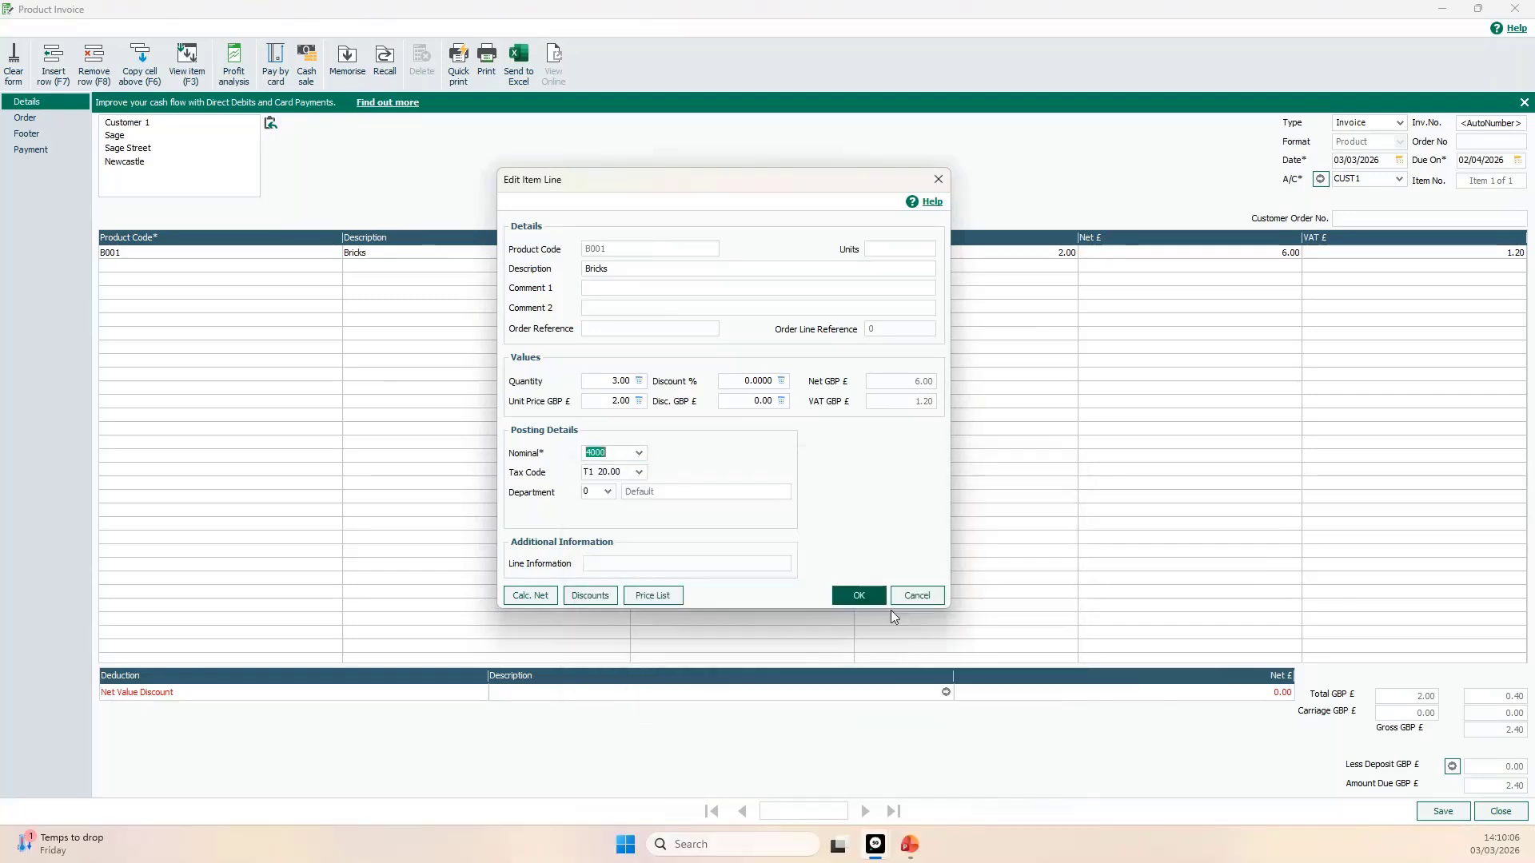
click(609, 493)
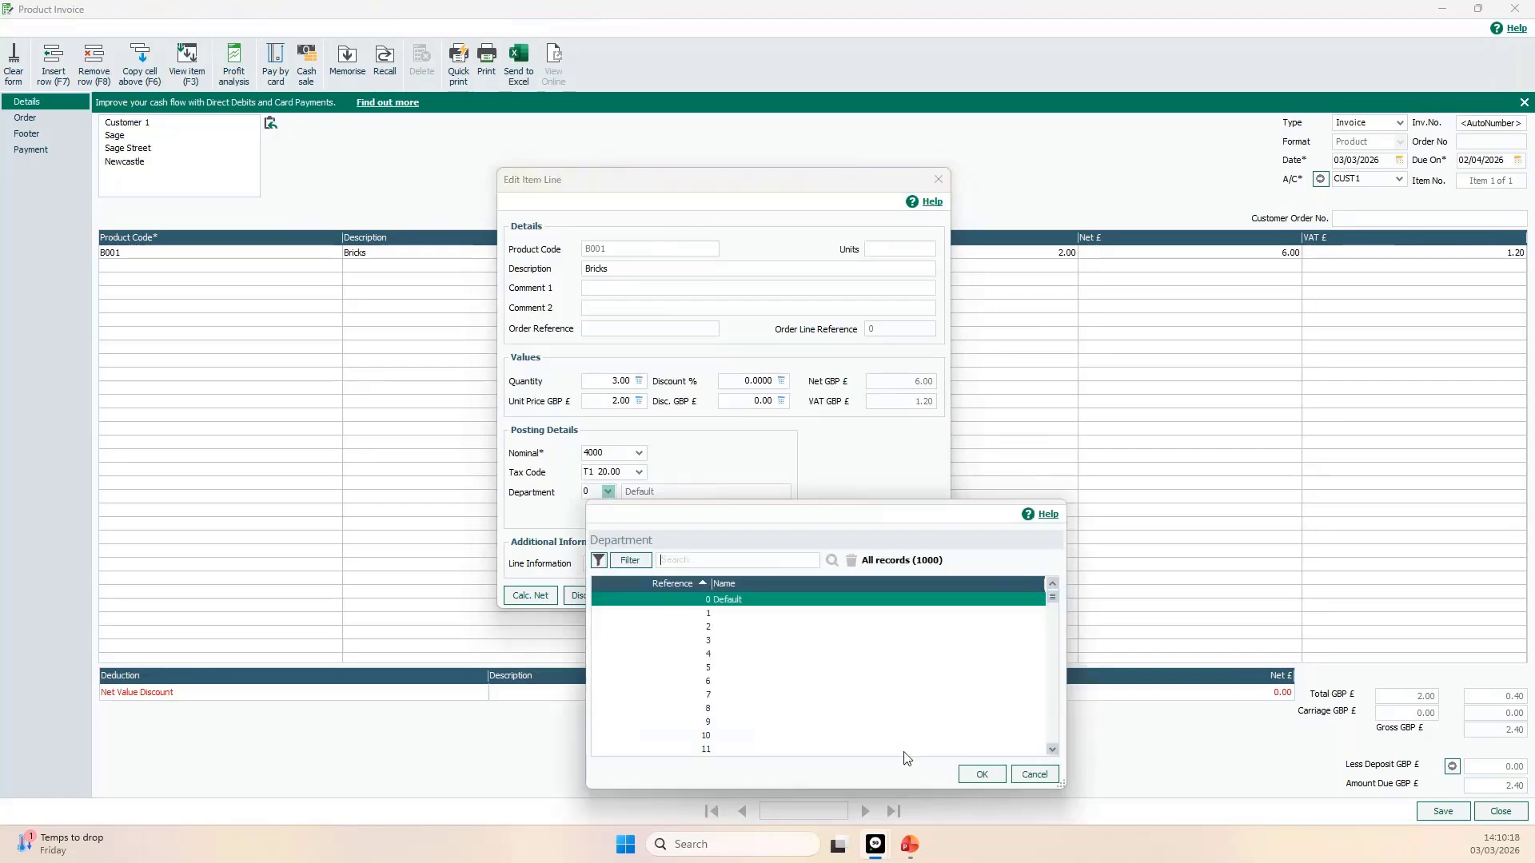
click(1037, 773)
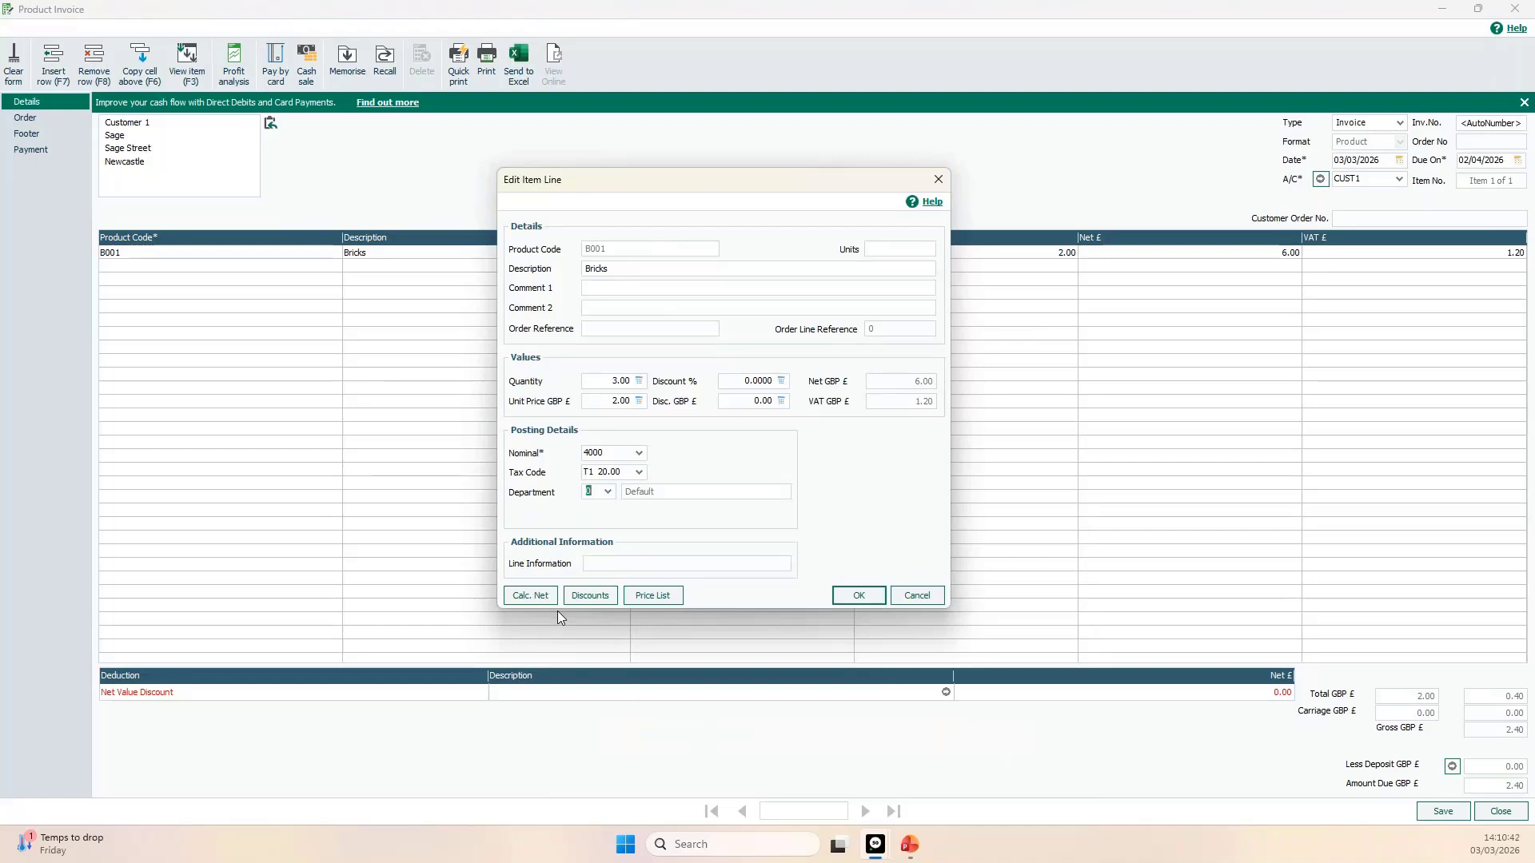
click(932, 601)
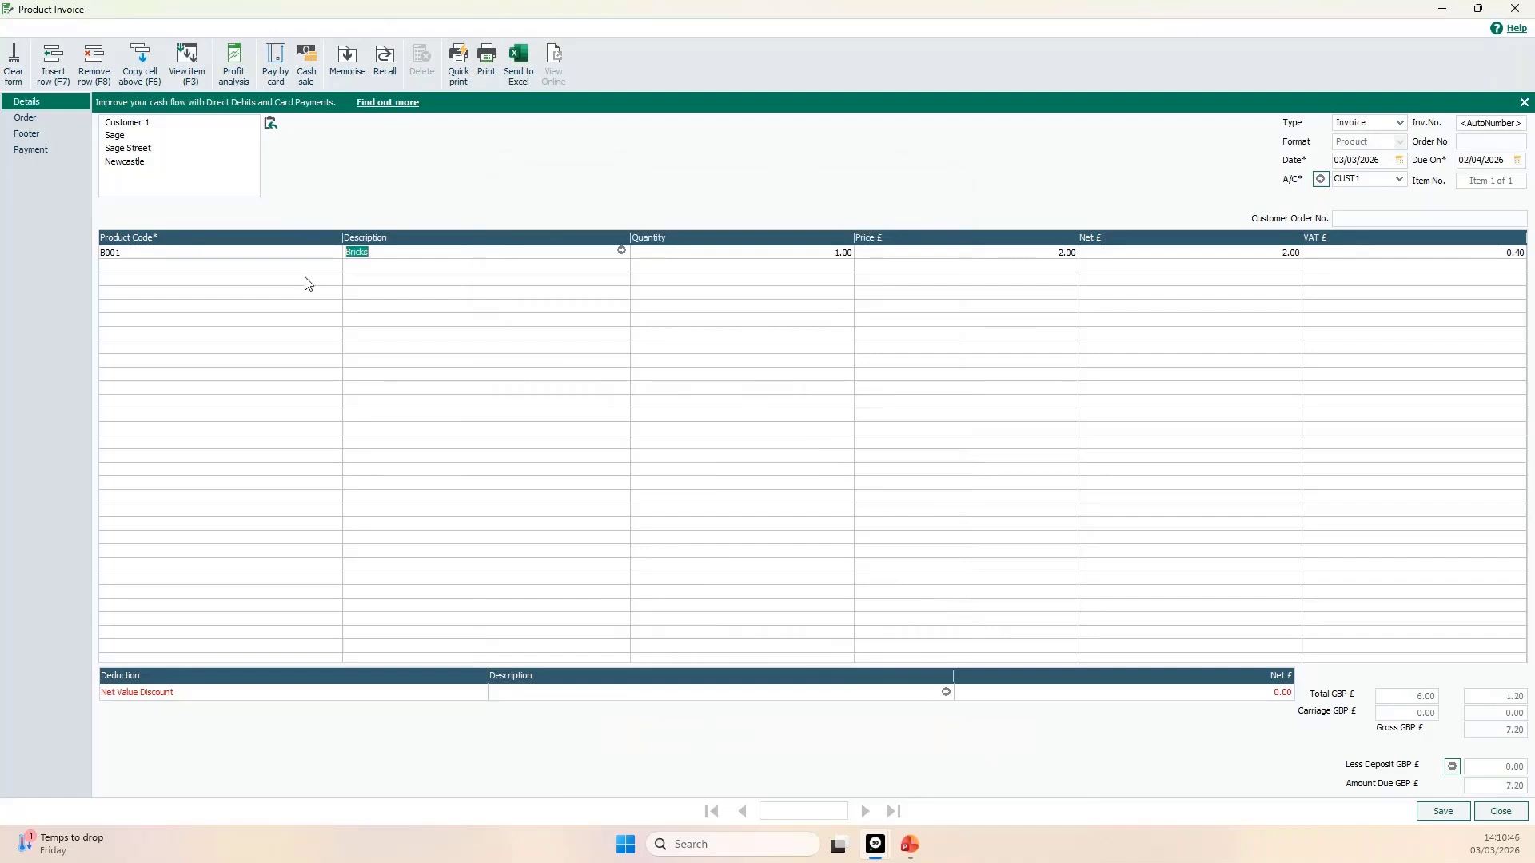
Review the invoice's order details, available delivery addresses and notes, and display its footer details.
click(52, 118)
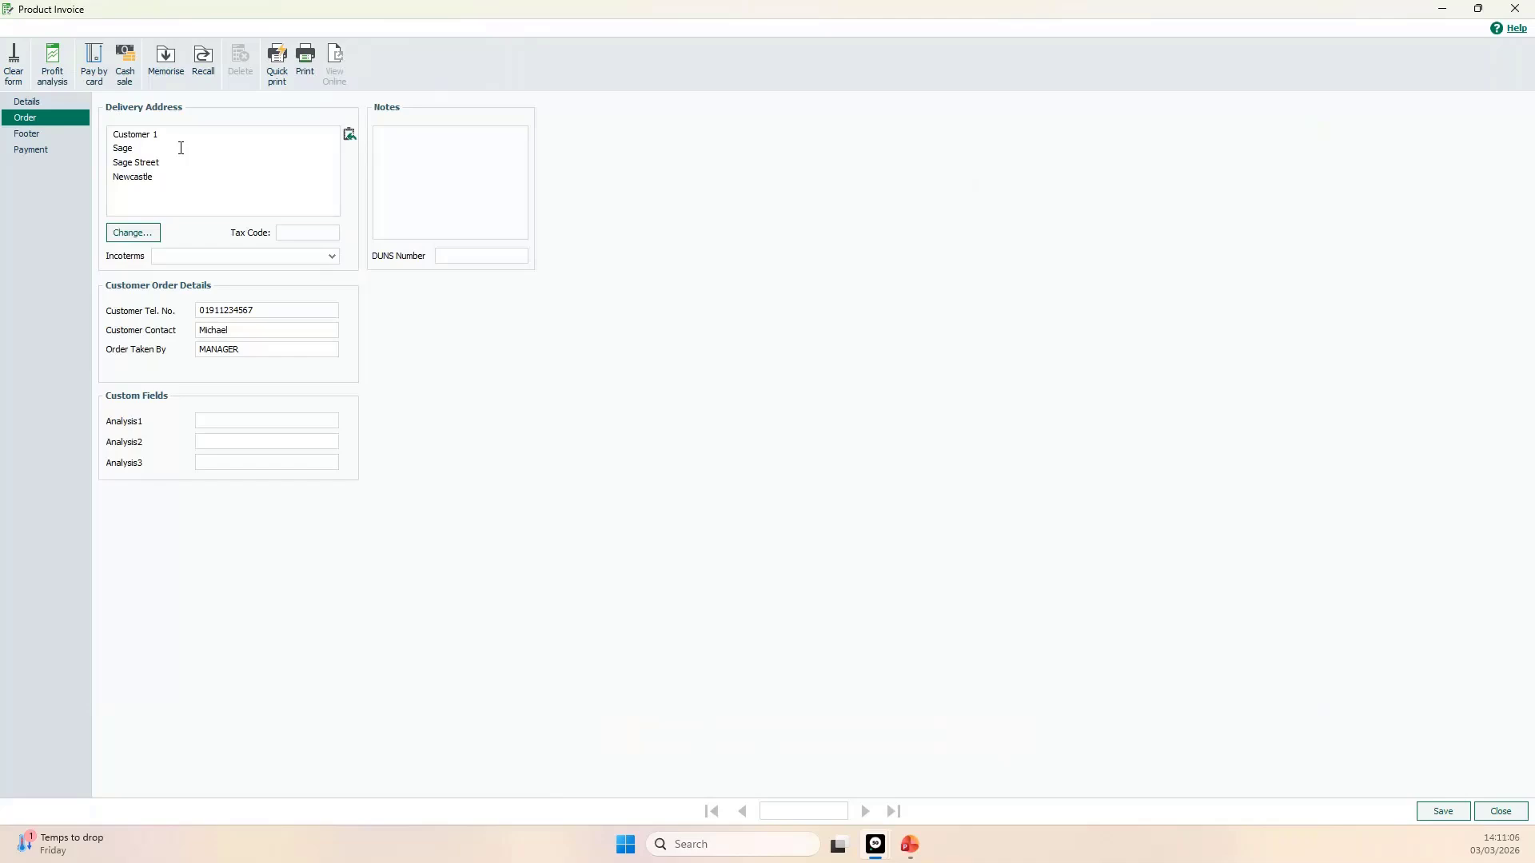
click(140, 239)
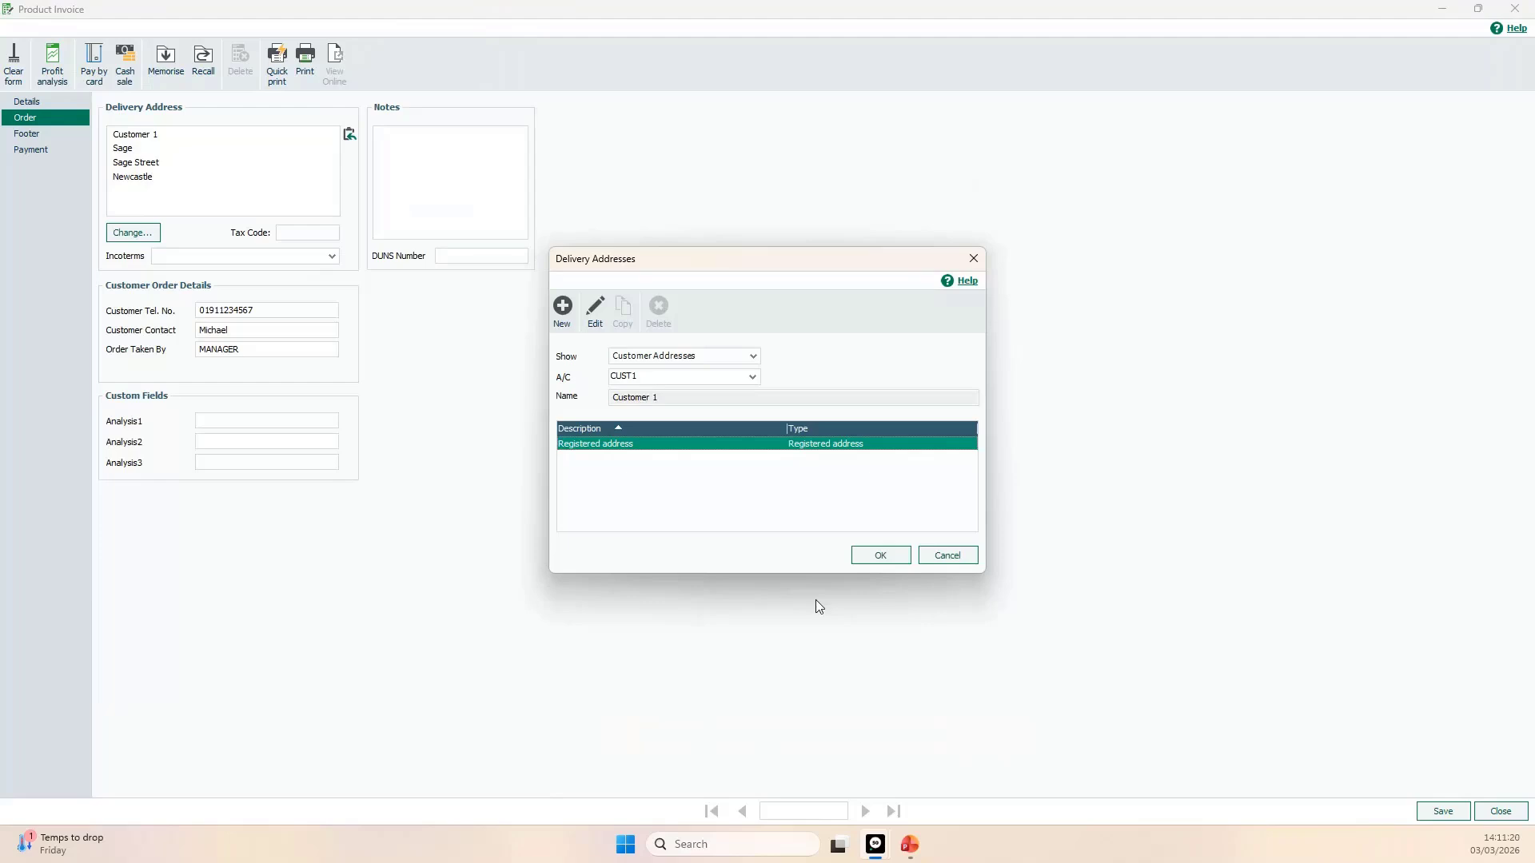
click(938, 560)
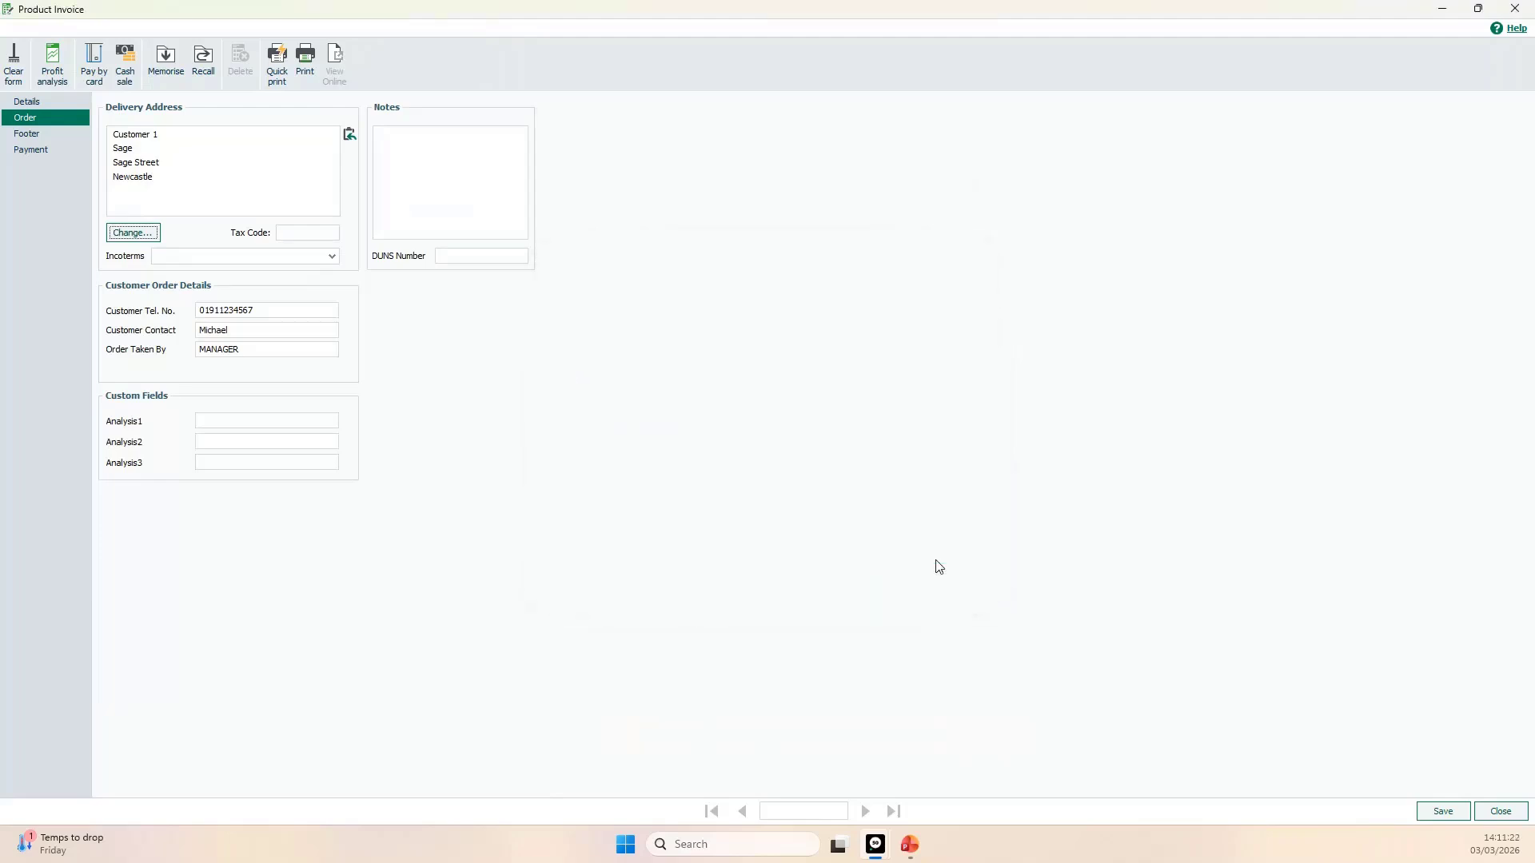
click(406, 149)
click(35, 134)
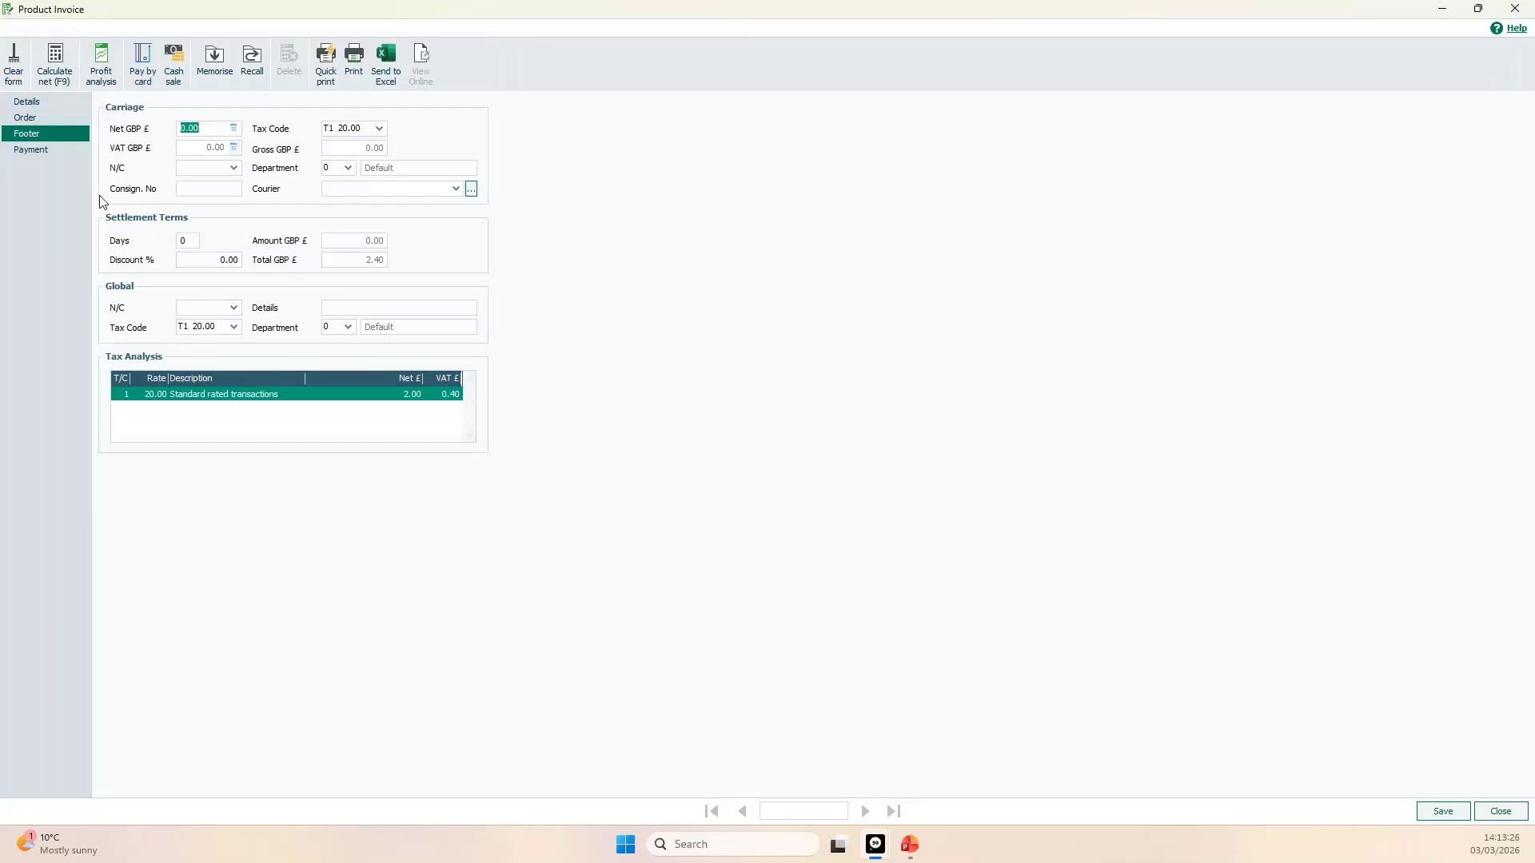
Try Allocate Payment to Invoice (SR) as the payment type, restore Post as Payment on Account (SA), and return to the invoice details.
click(53, 150)
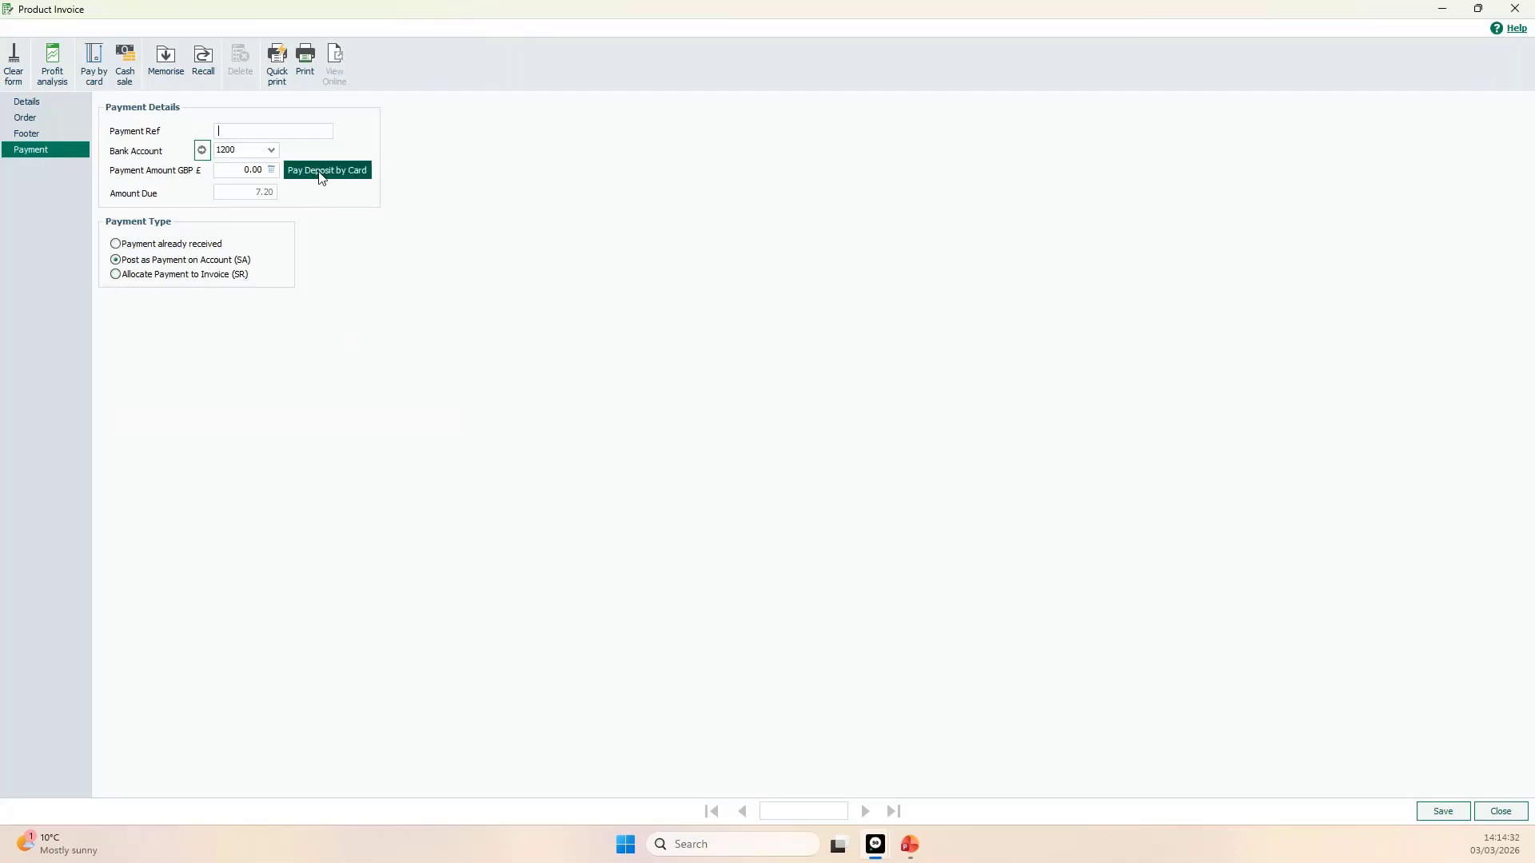
click(128, 277)
click(117, 260)
click(56, 102)
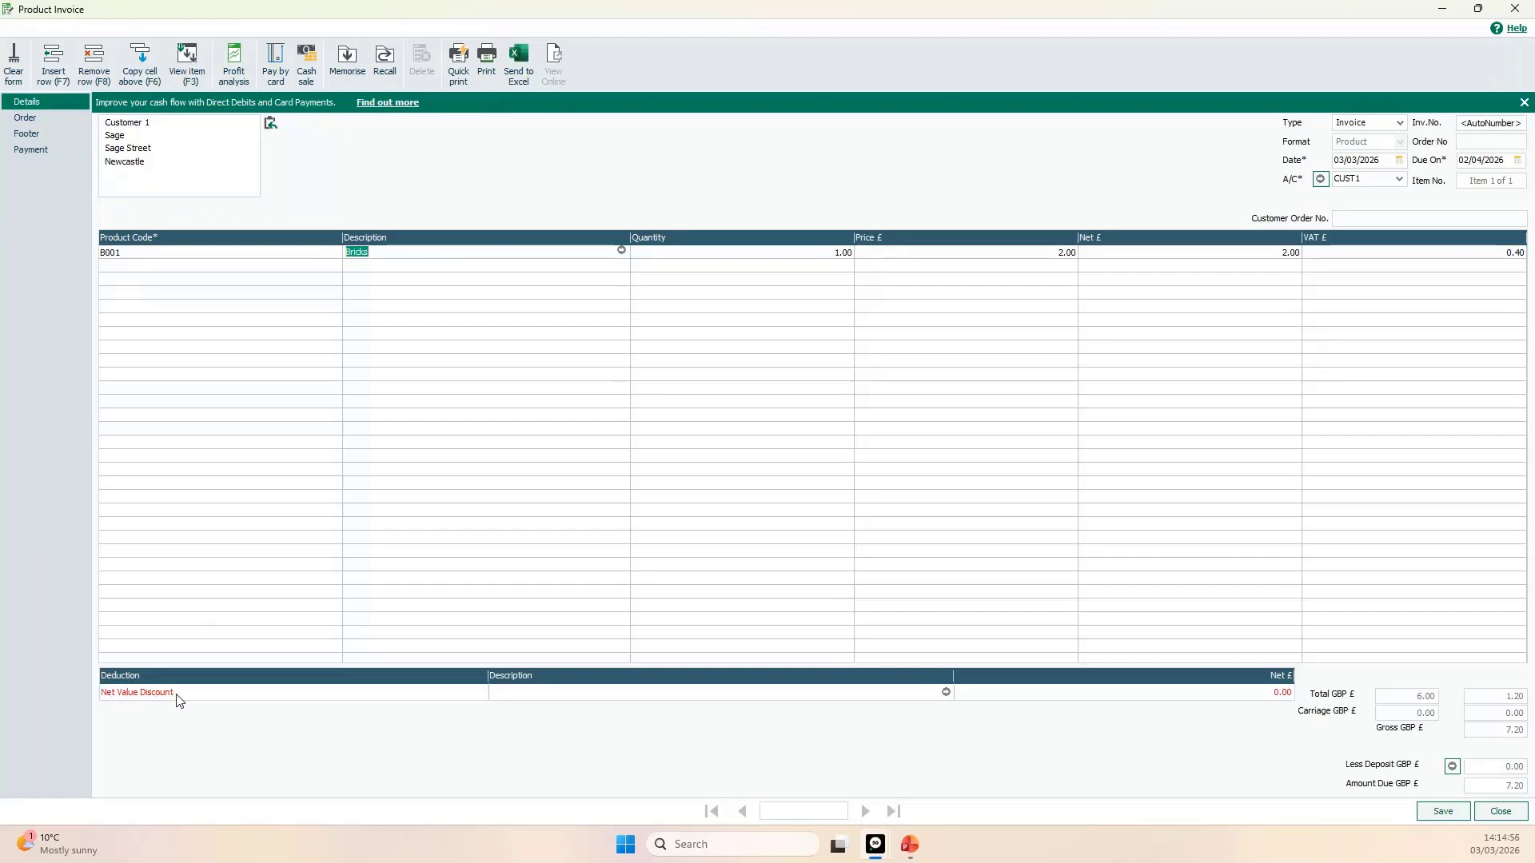
Check the Net Value Discount deduction's options without applying any, and close the invoice without saving it.
click(947, 695)
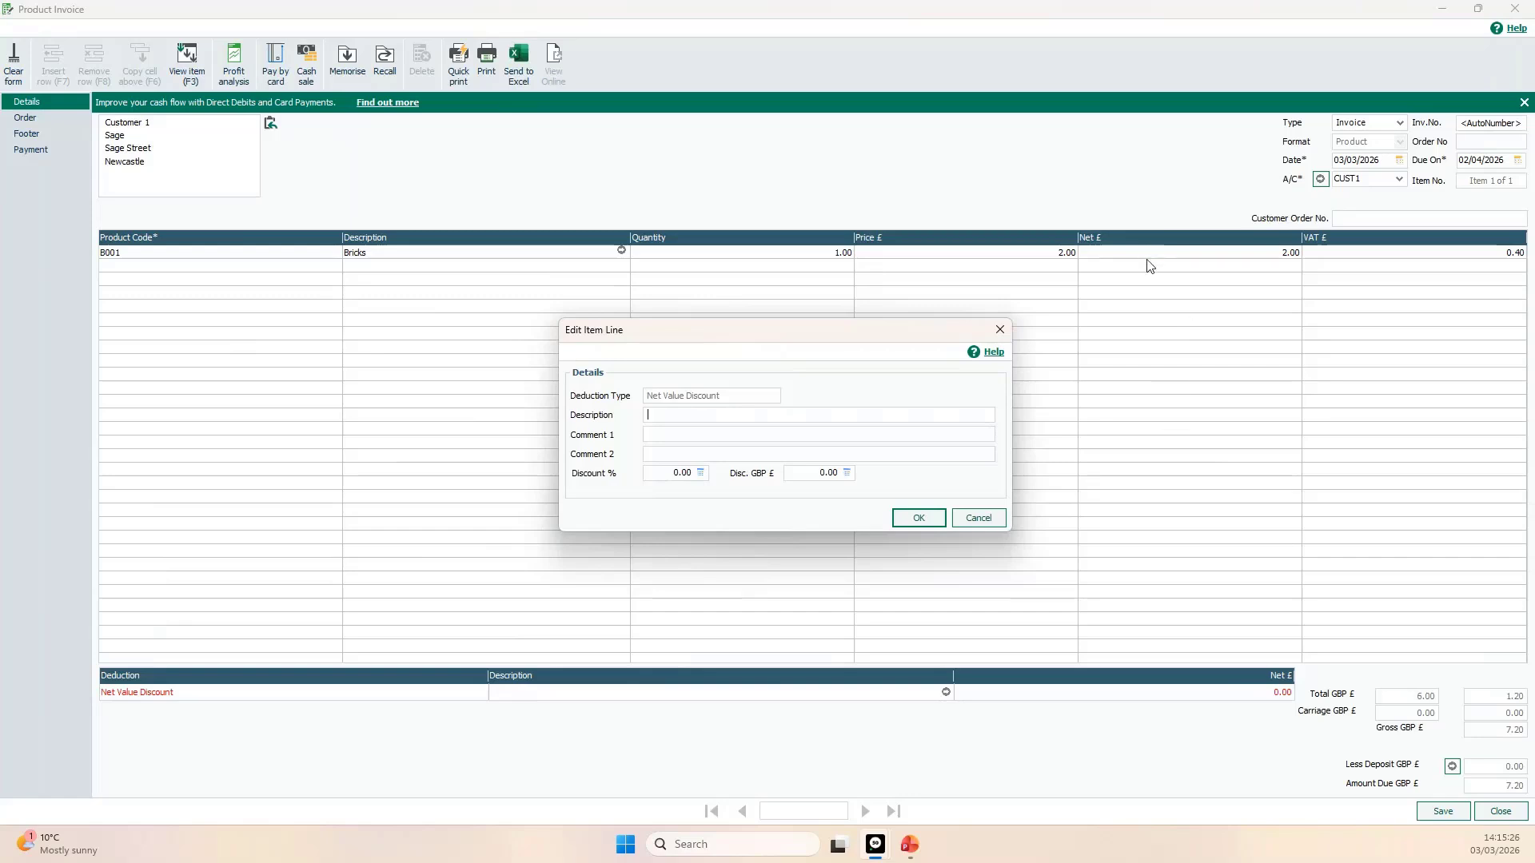
click(980, 520)
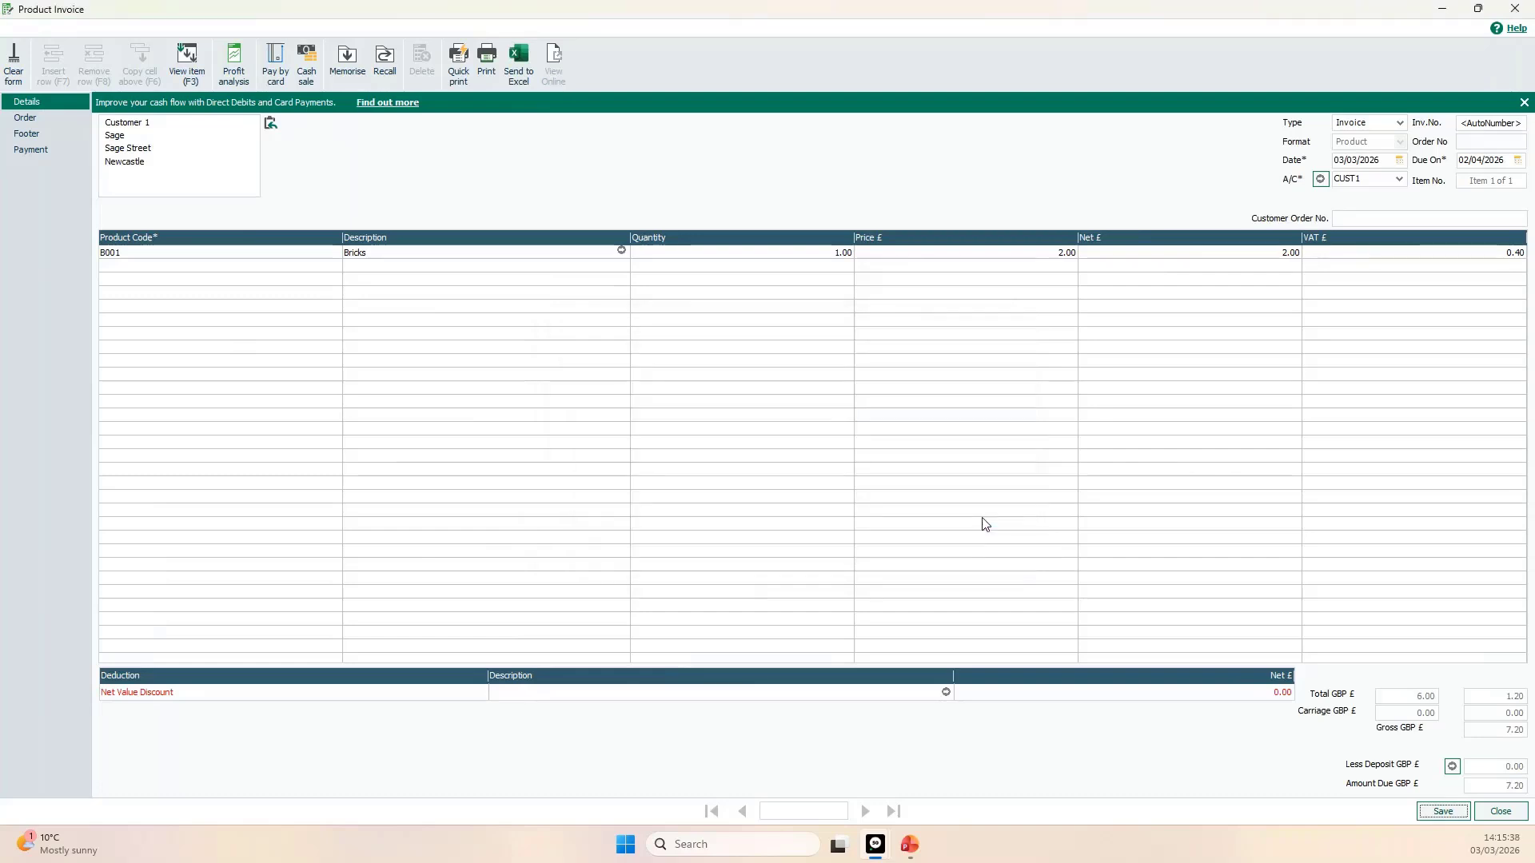
click(1500, 813)
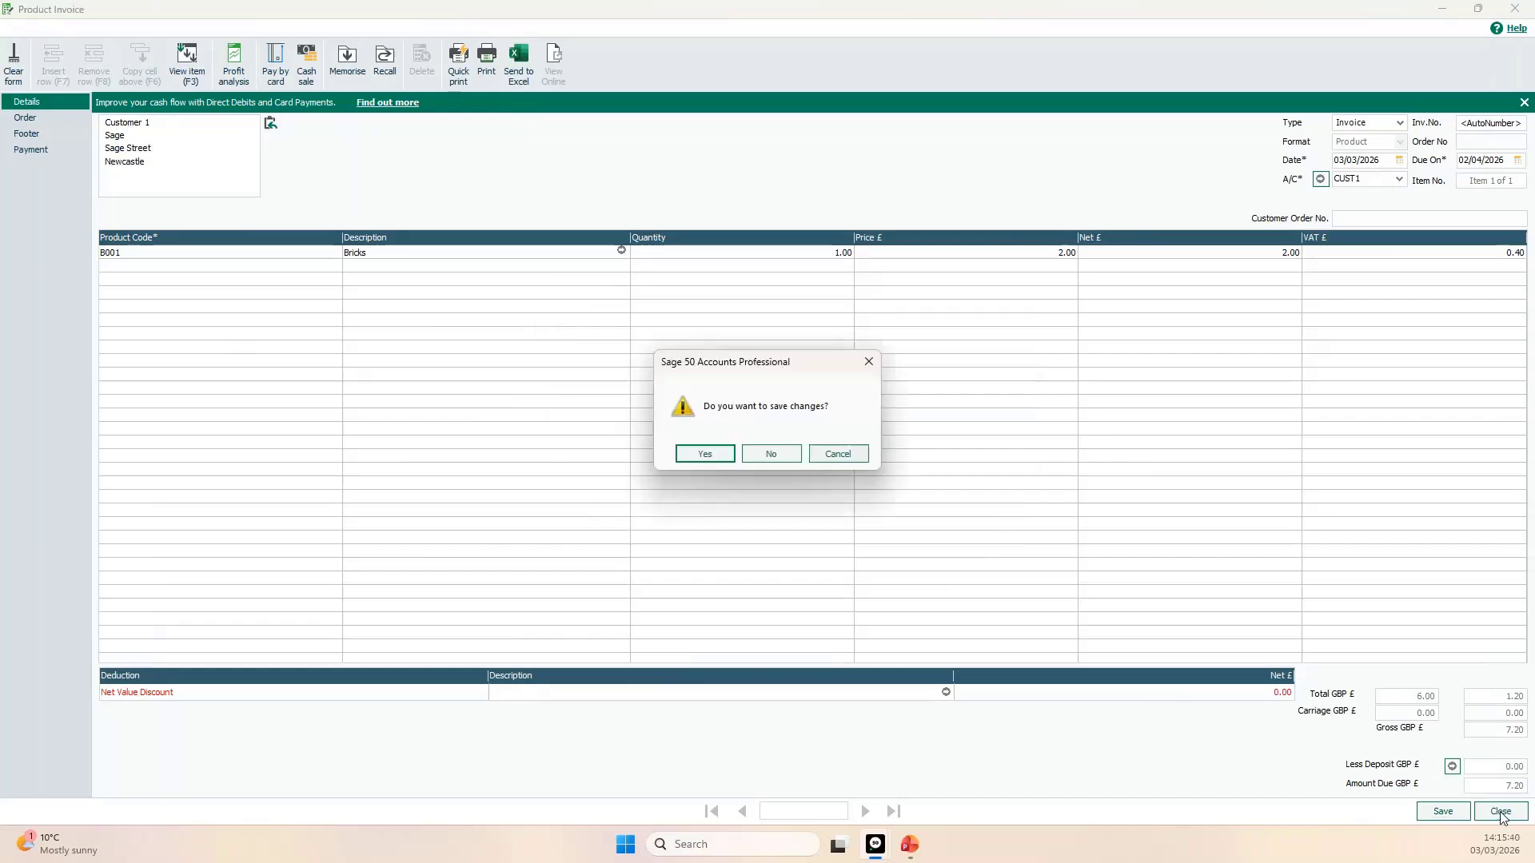
click(770, 457)
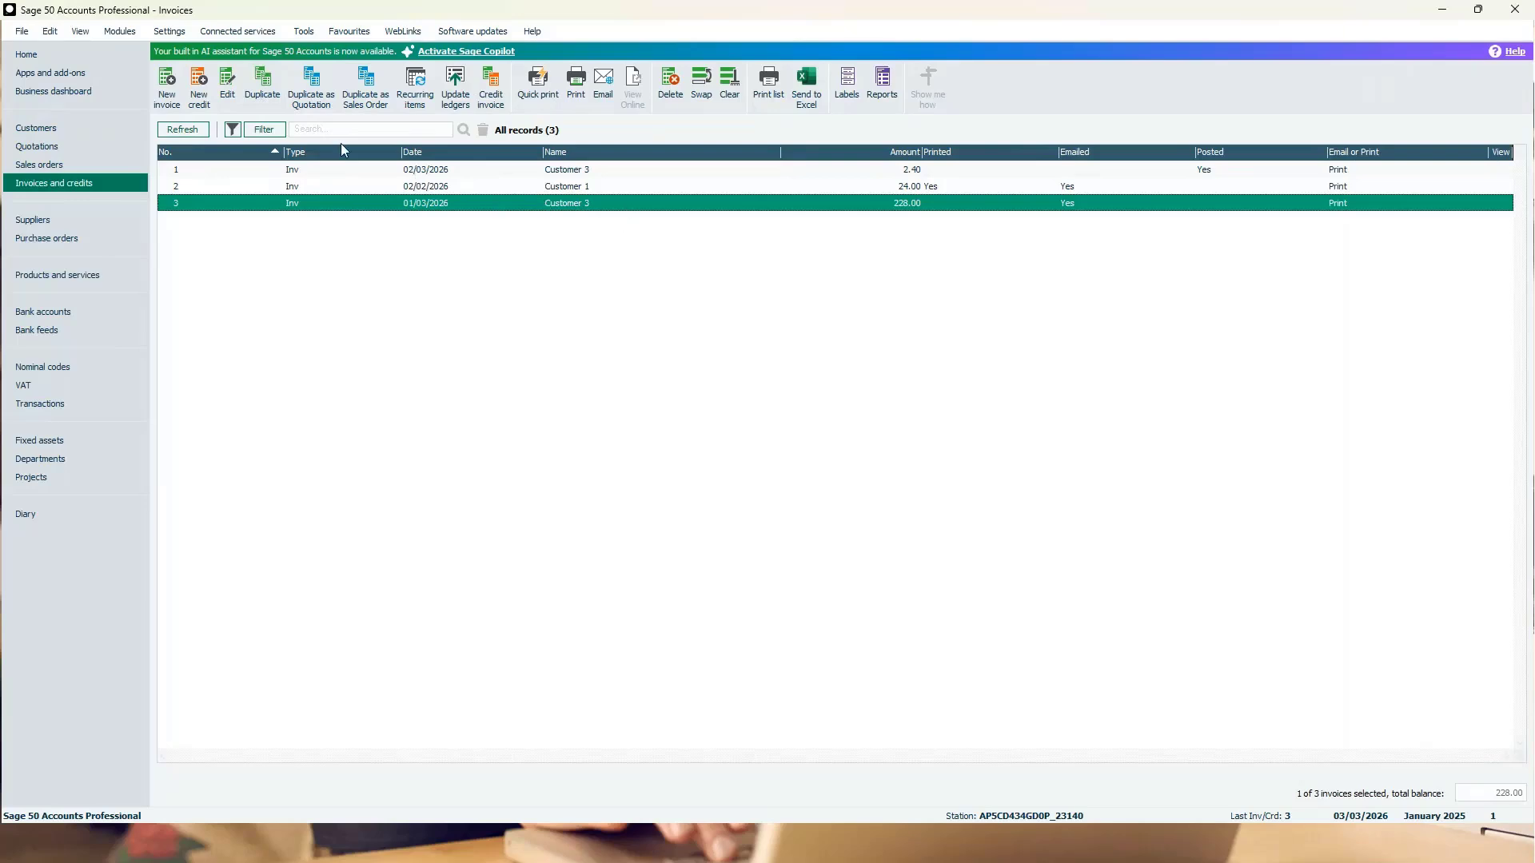
Duplicate invoice 3 and change the copy's customer account to CUST2.
click(269, 97)
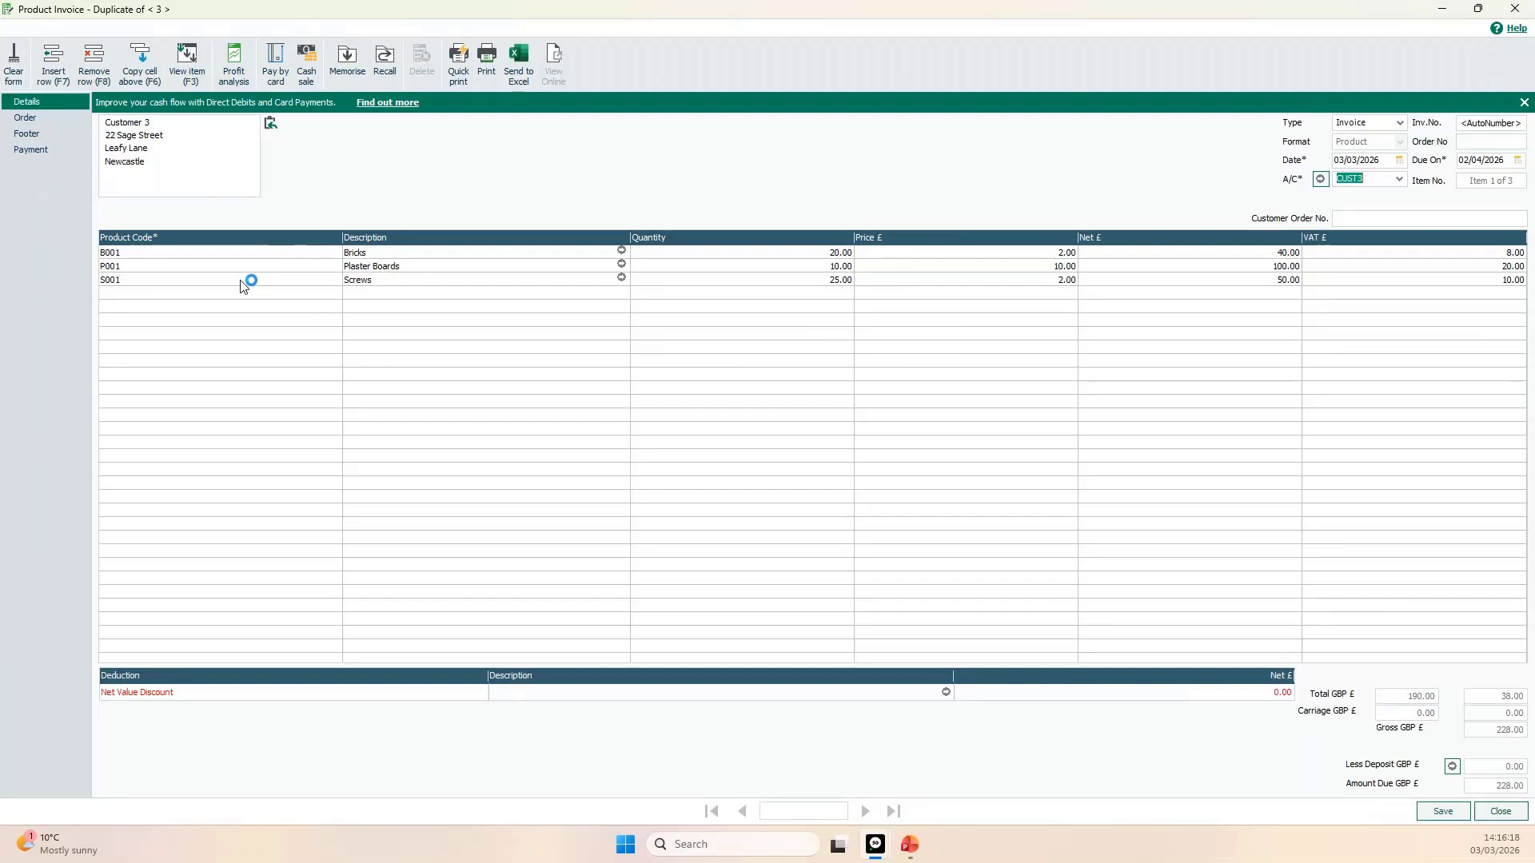
click(1399, 180)
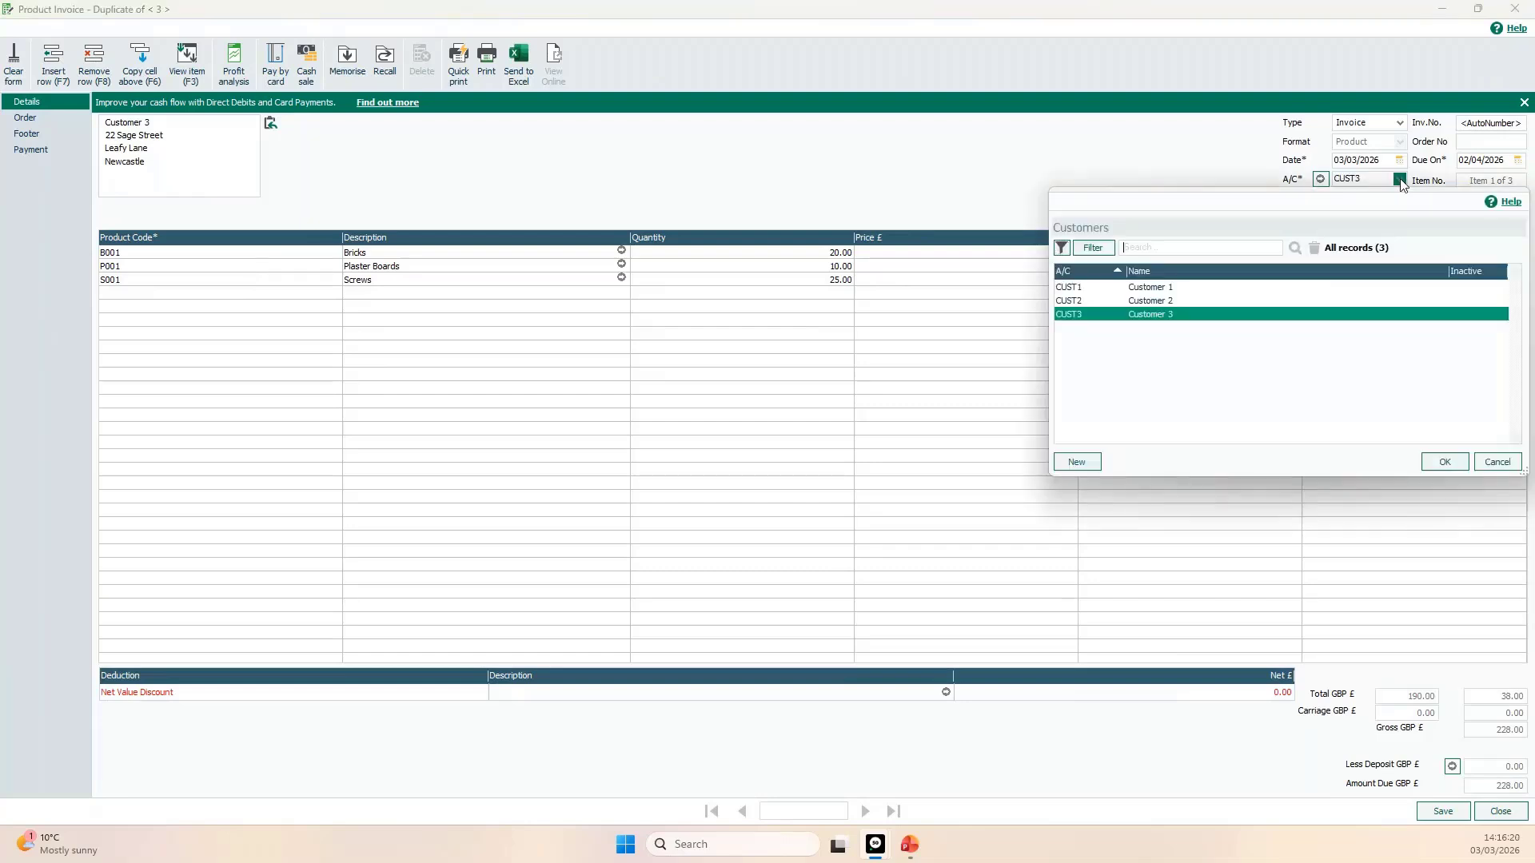
click(1218, 301)
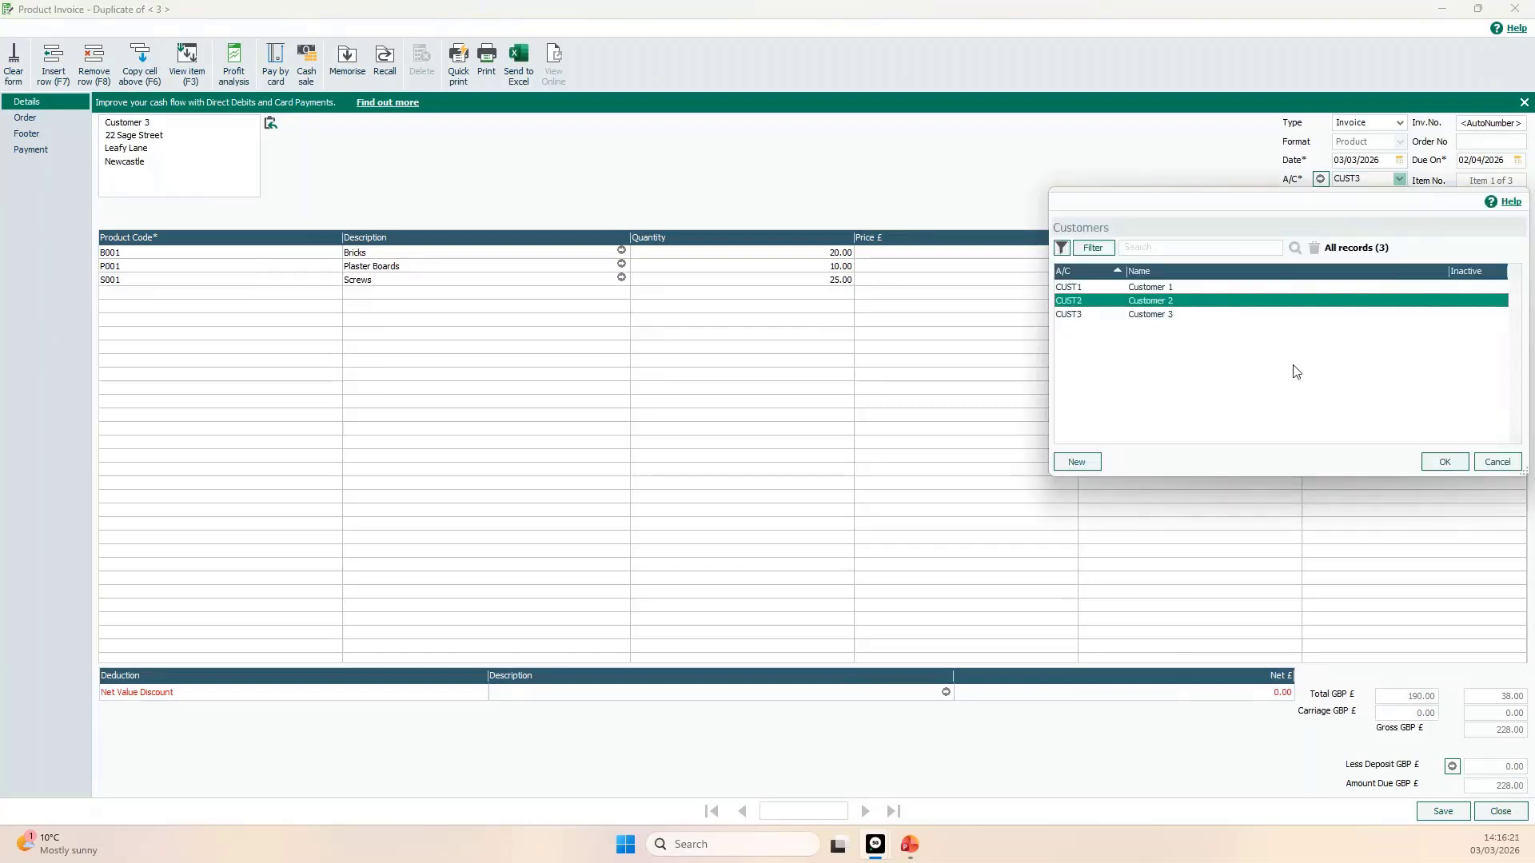
click(1452, 464)
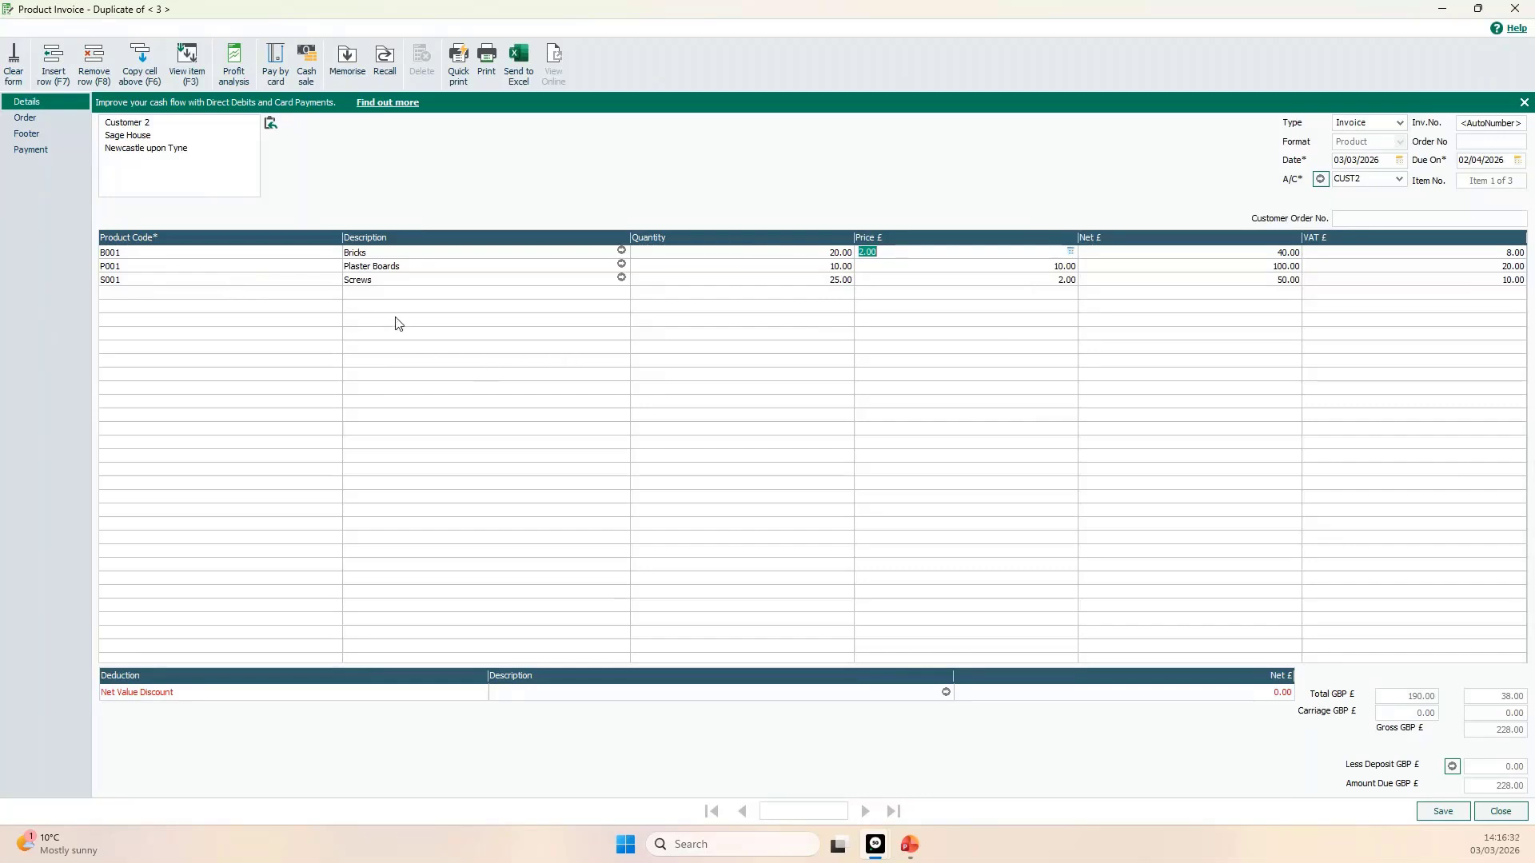
Remove the Plaster Boards line from the duplicated invoice and close the copy without saving it.
click(318, 265)
click(90, 74)
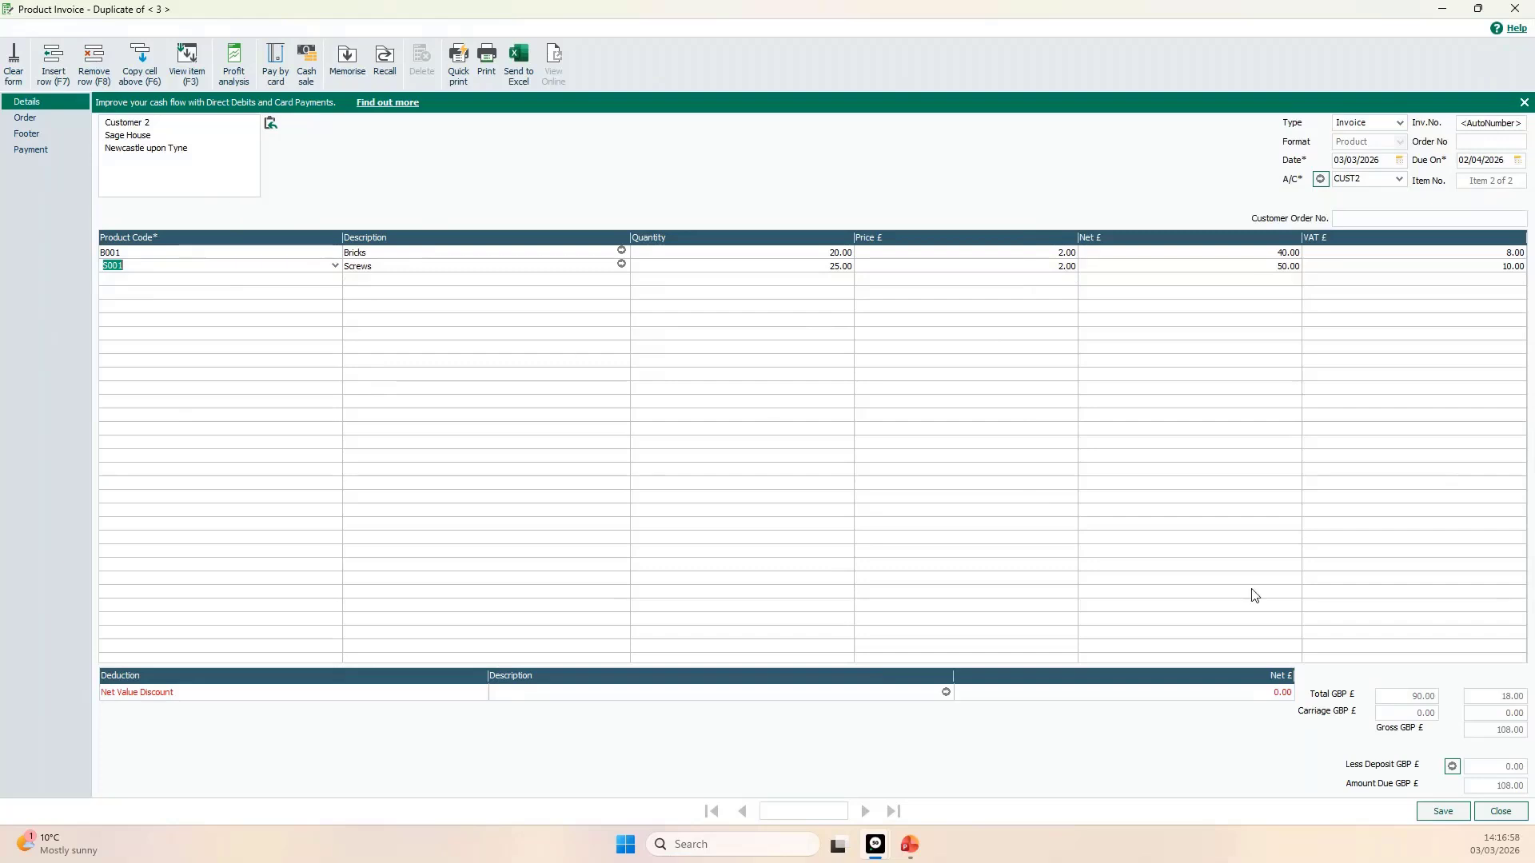
click(1502, 809)
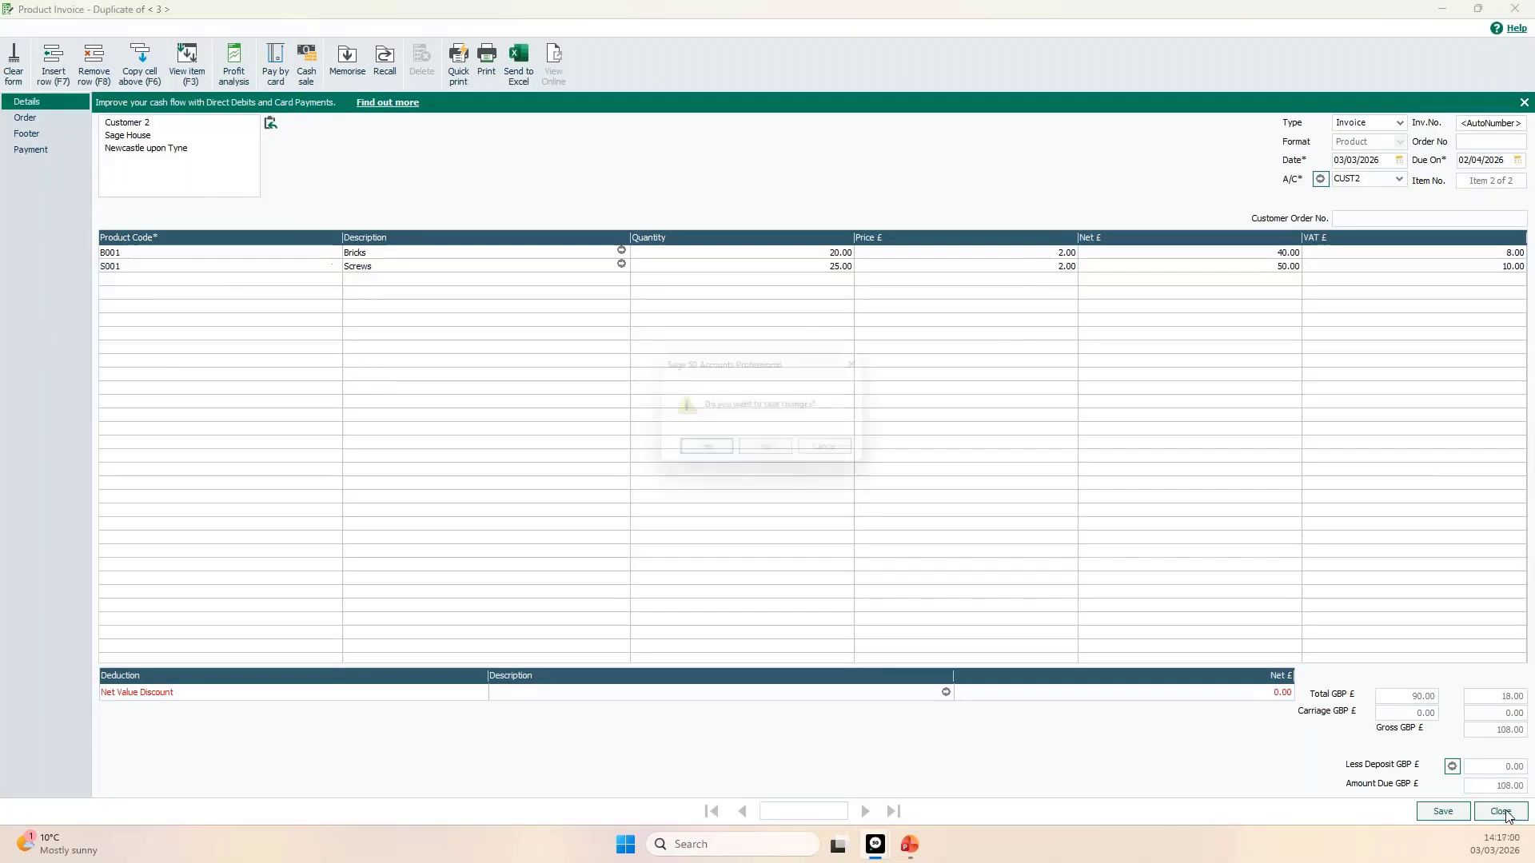
click(768, 455)
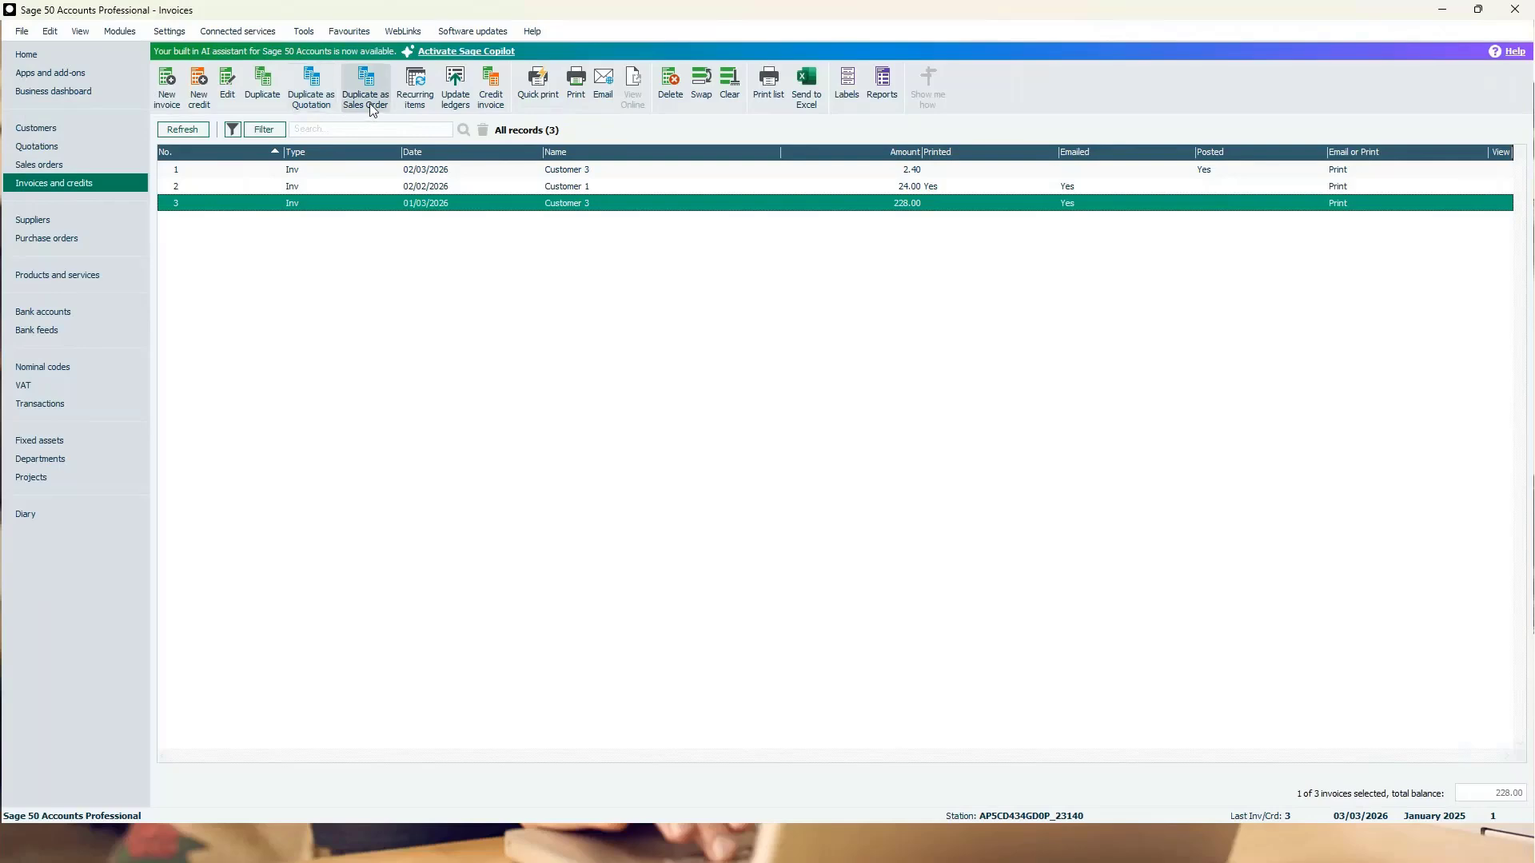
Try duplicating invoice 3 as a quotation.
click(316, 106)
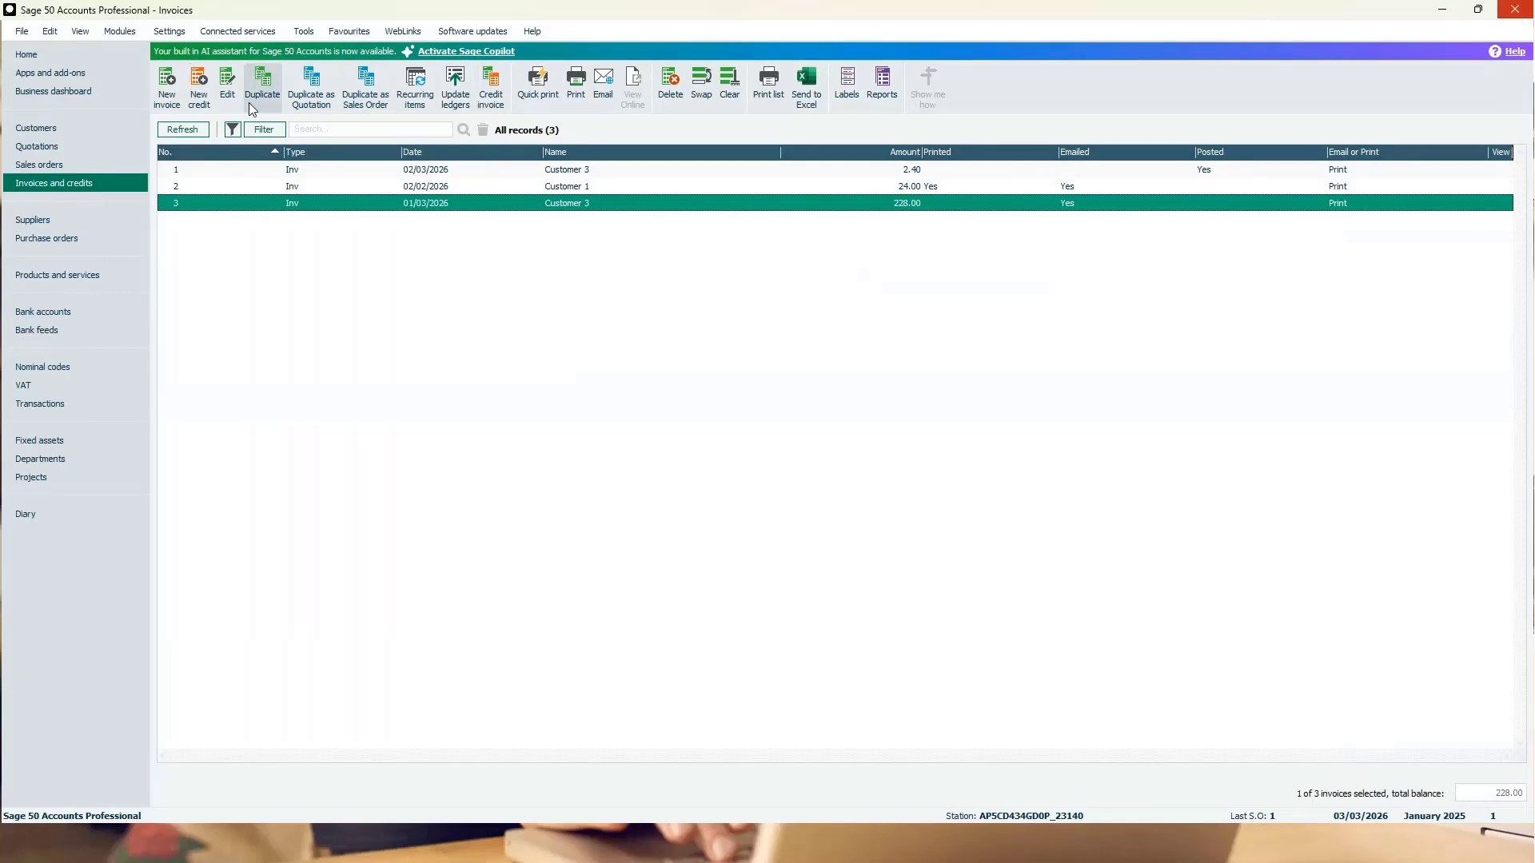
Create a new product invoice for the customer account CUST1.
click(168, 96)
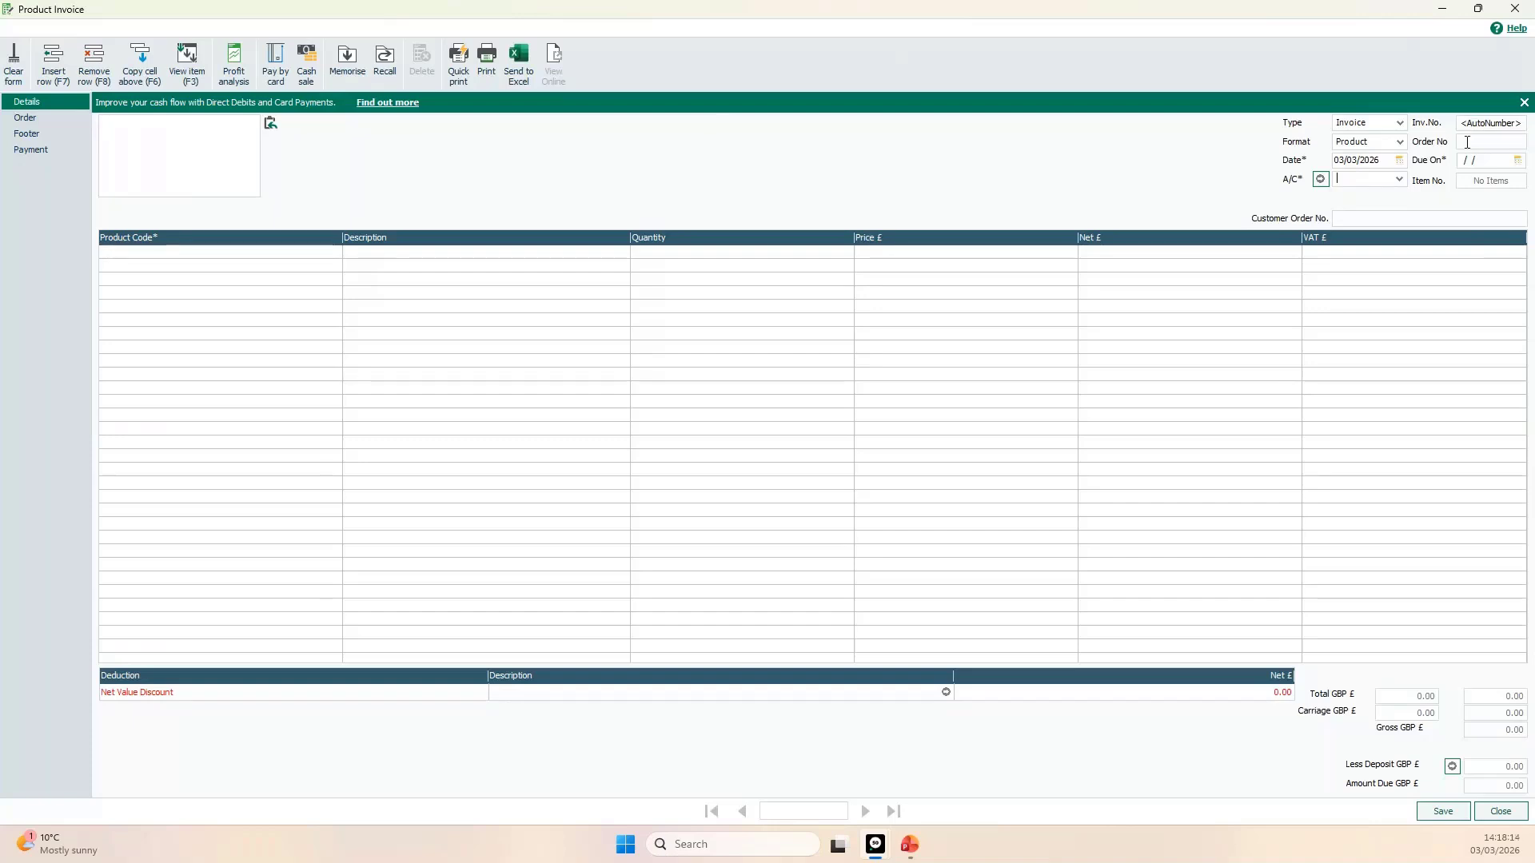
click(1400, 180)
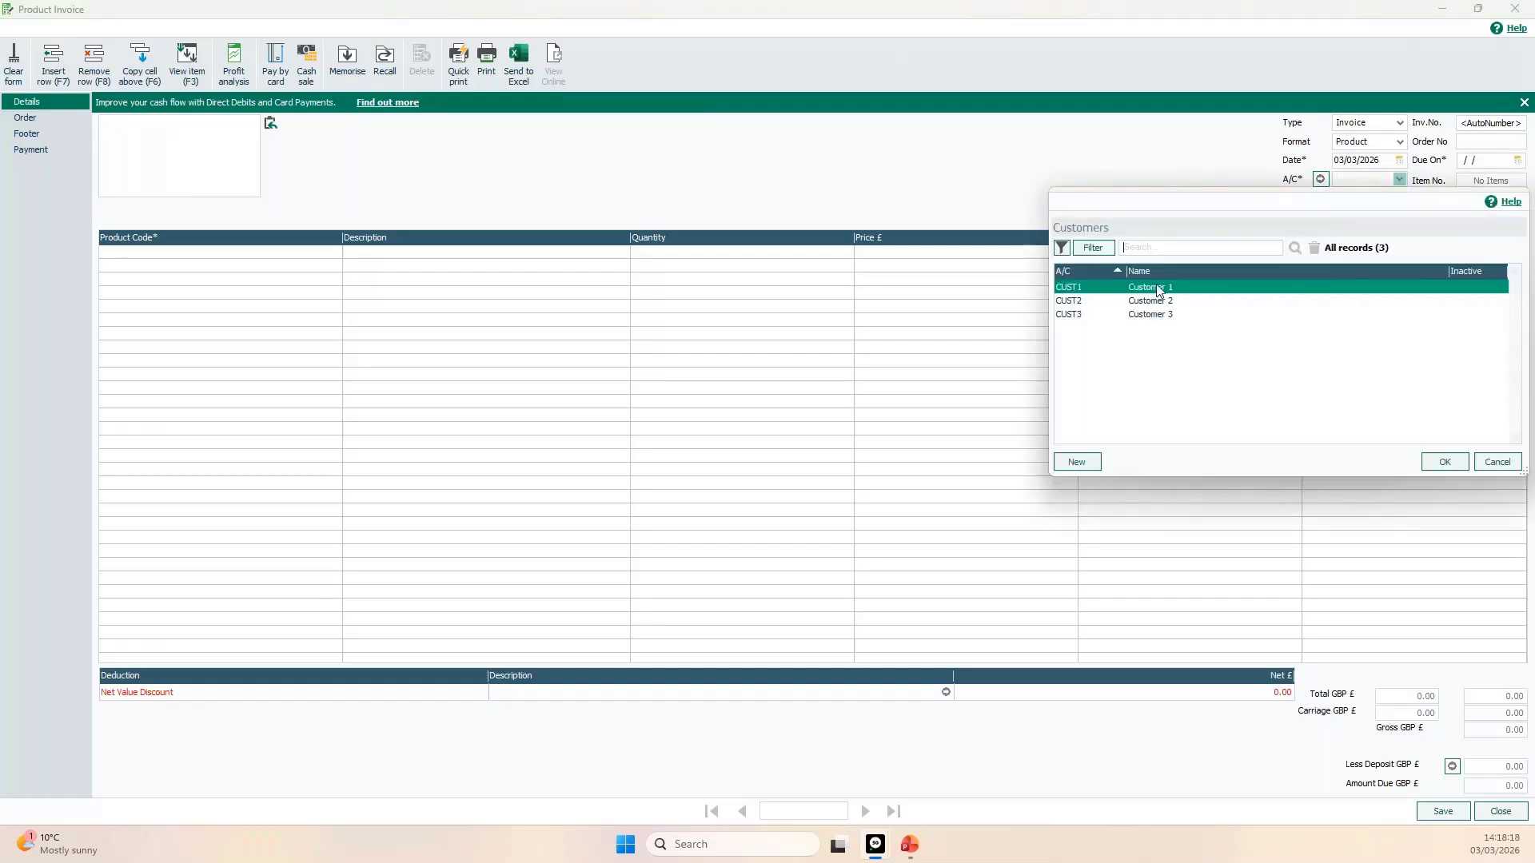
click(1443, 462)
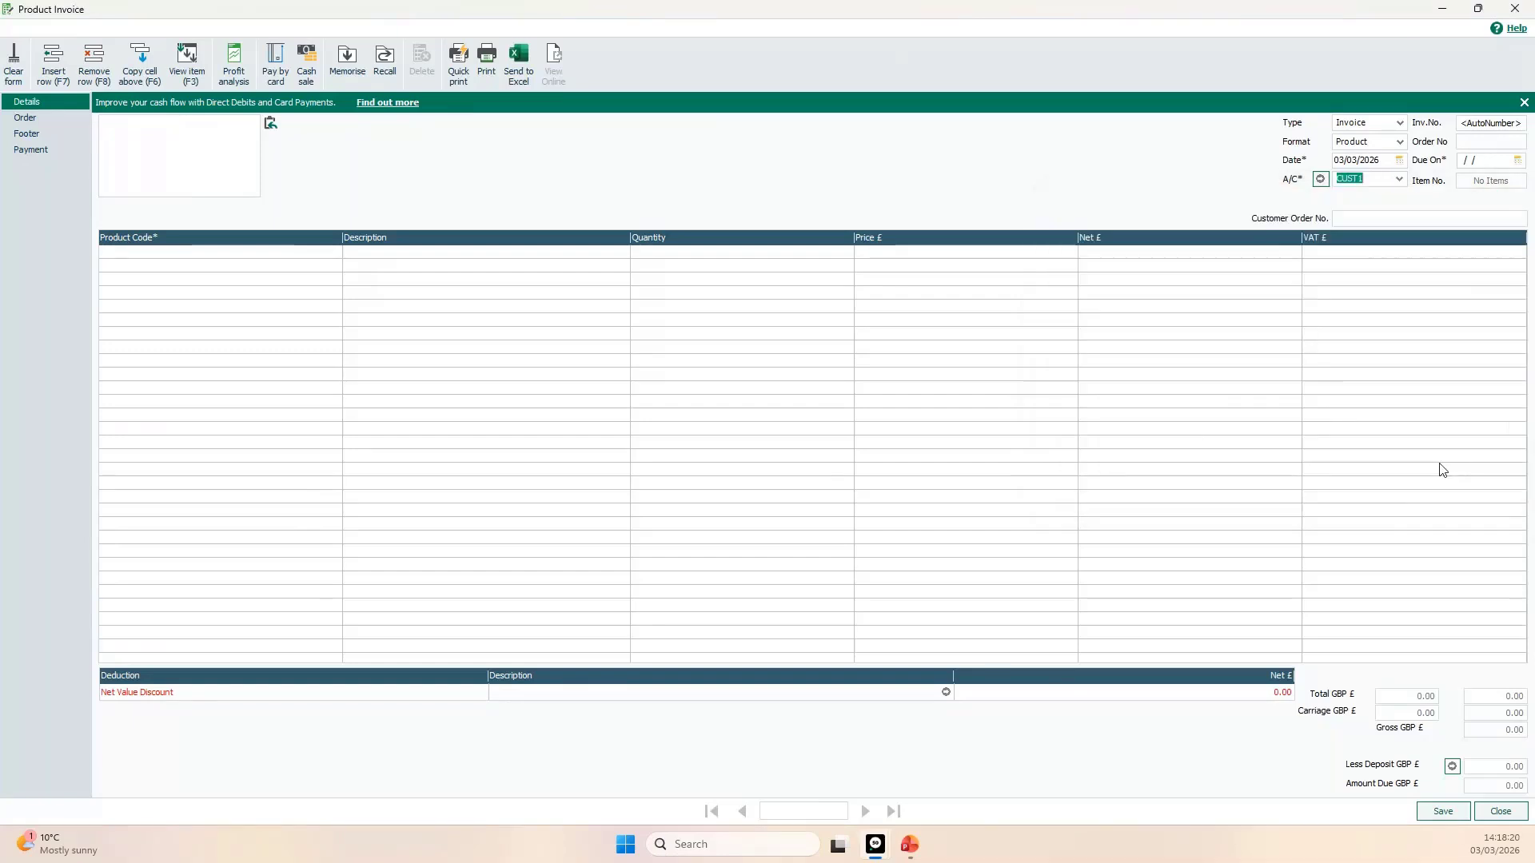
Add the Bricks product (B001) with a quantity of 5, and save and close the invoice.
click(335, 252)
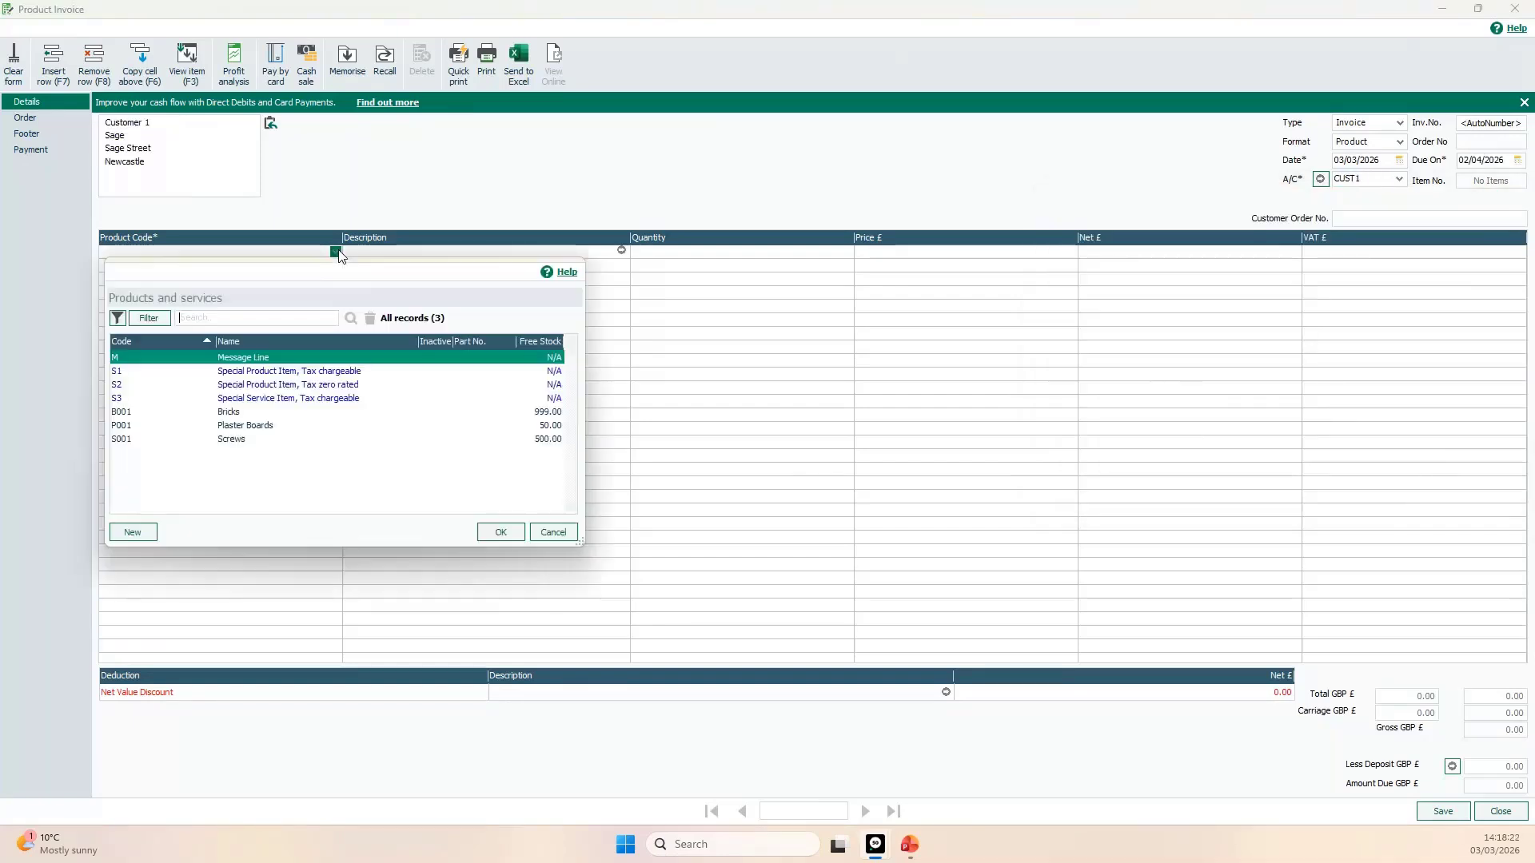
click(254, 412)
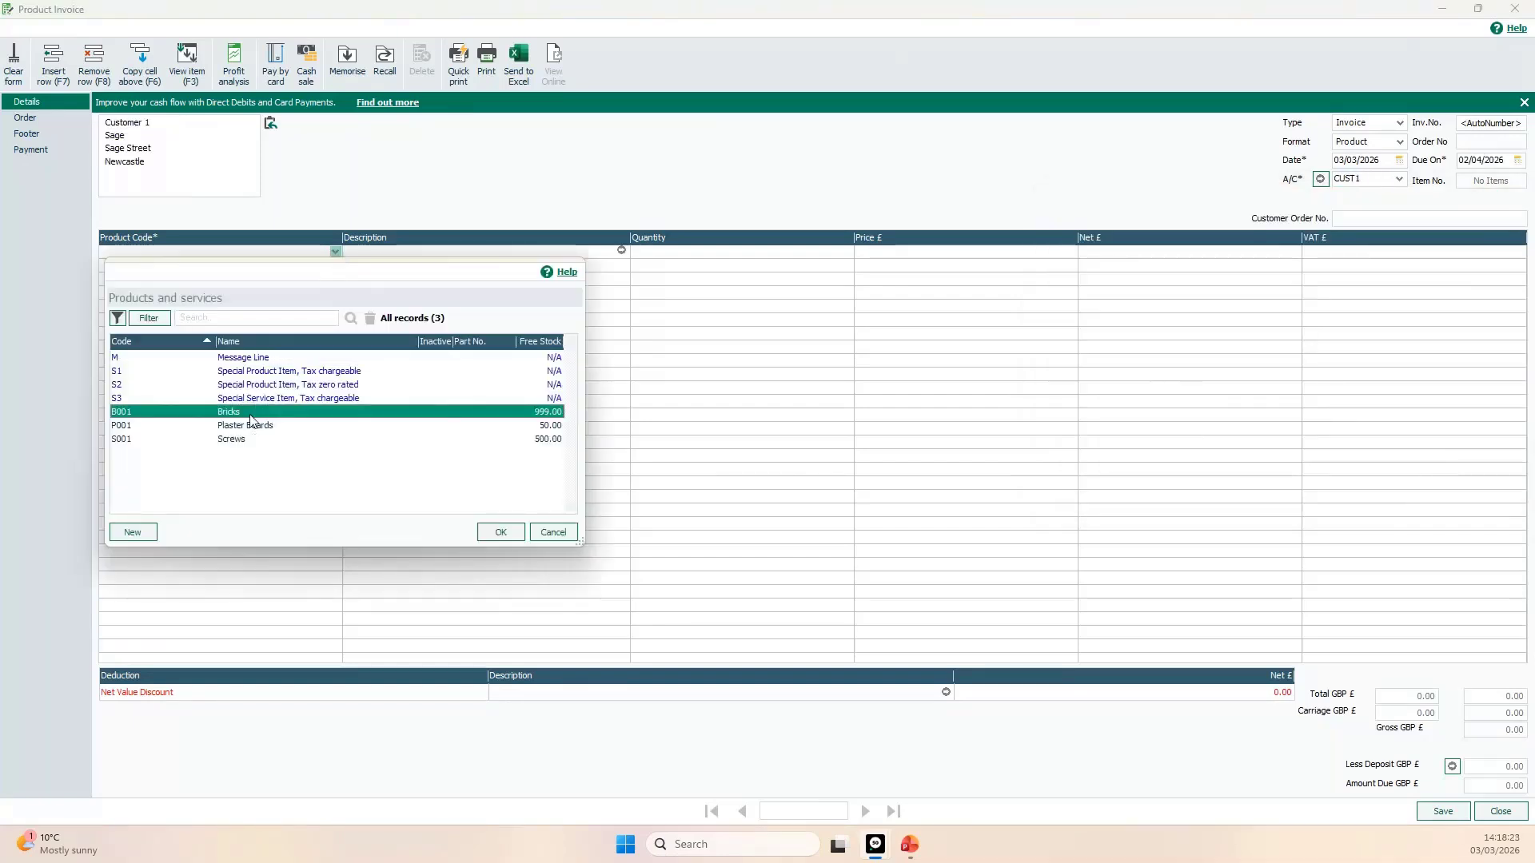
click(501, 533)
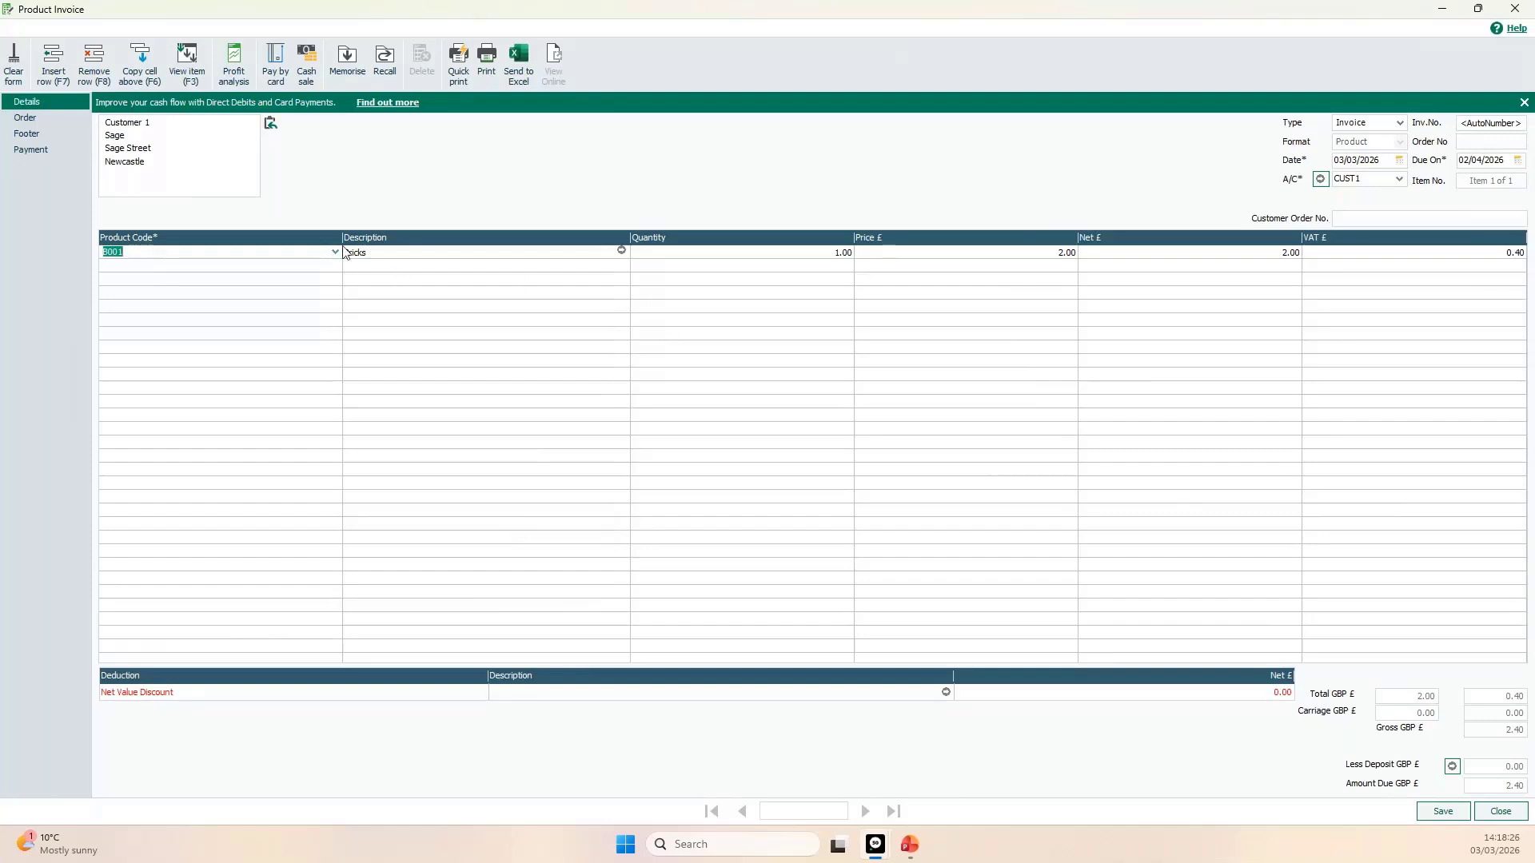
click(686, 254)
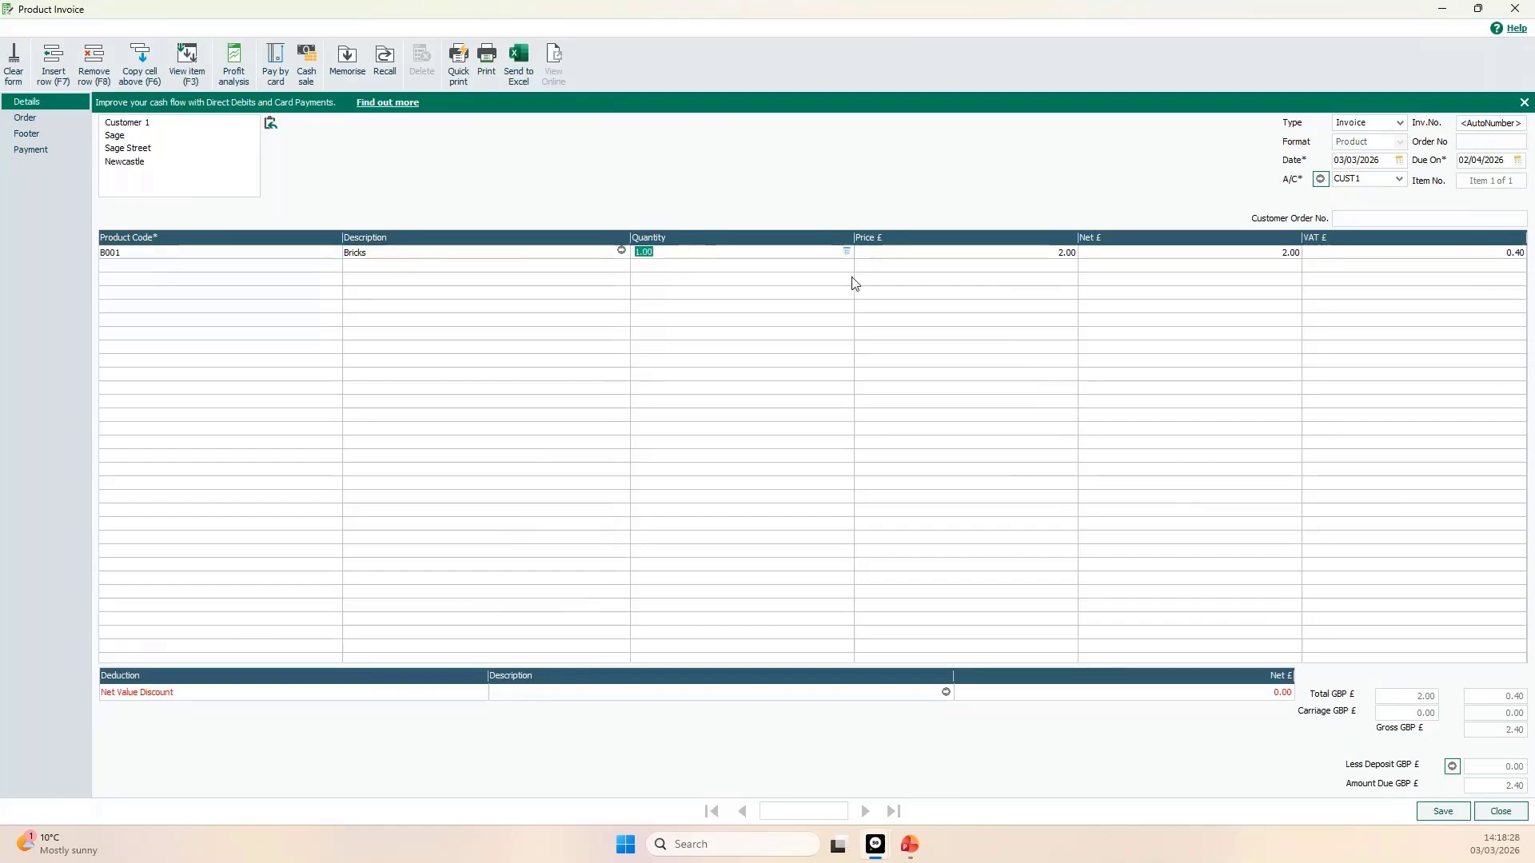
text(5)
key(Tab)
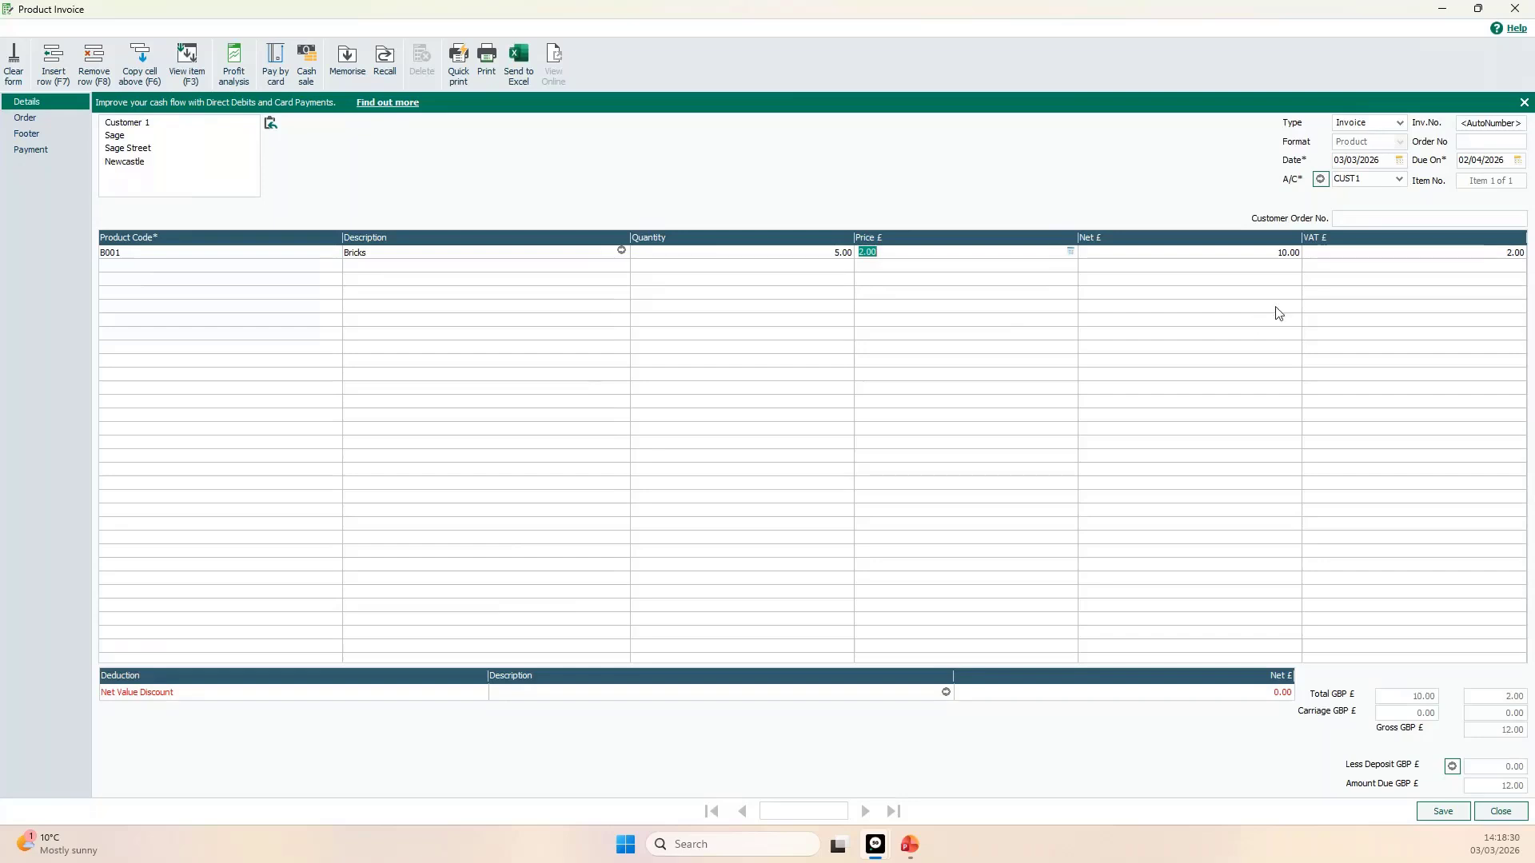
click(1455, 812)
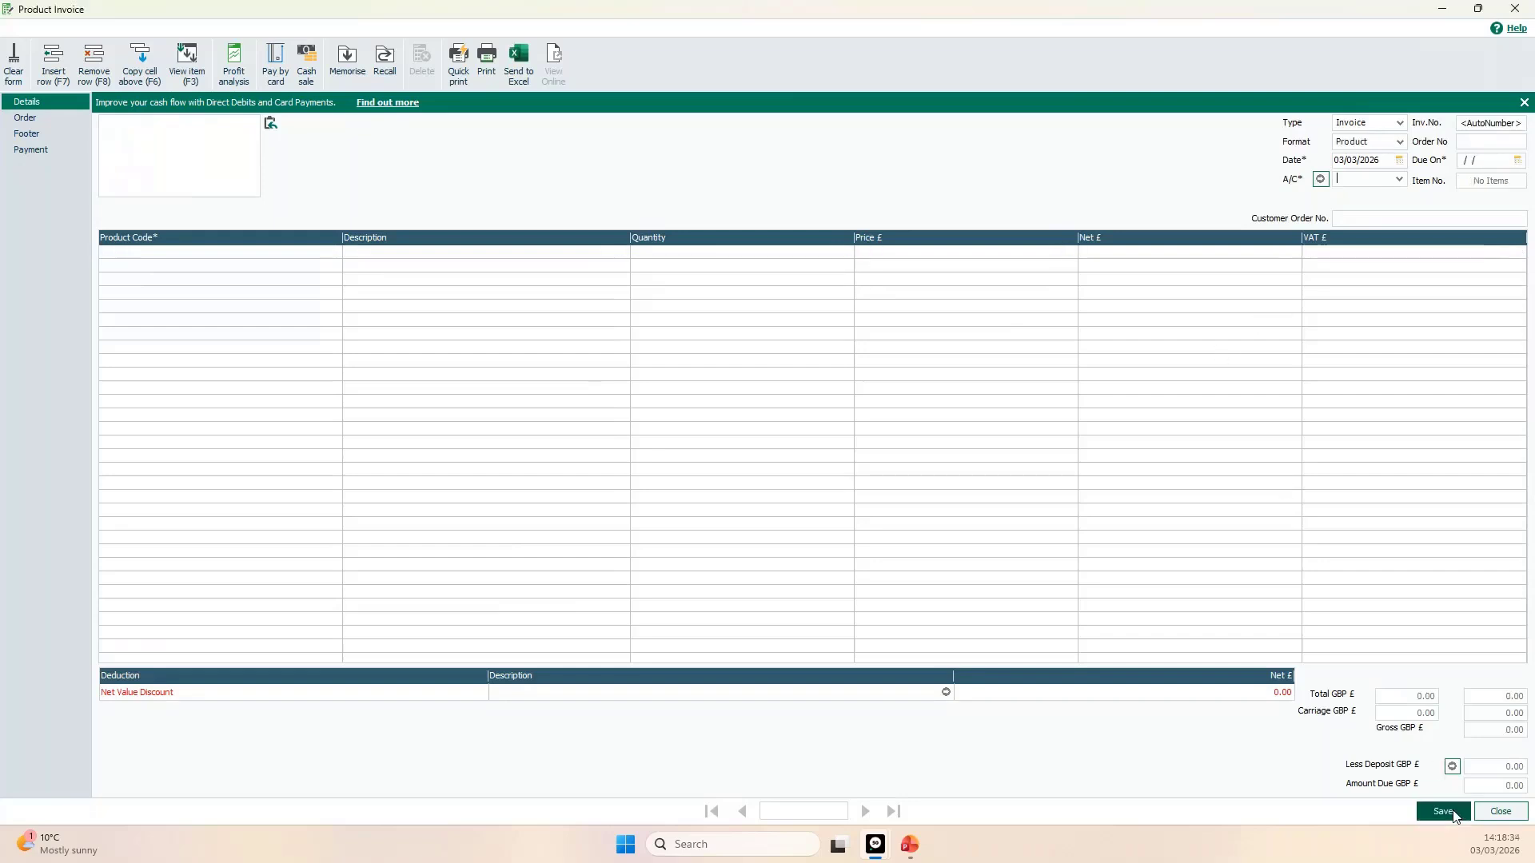
click(1501, 812)
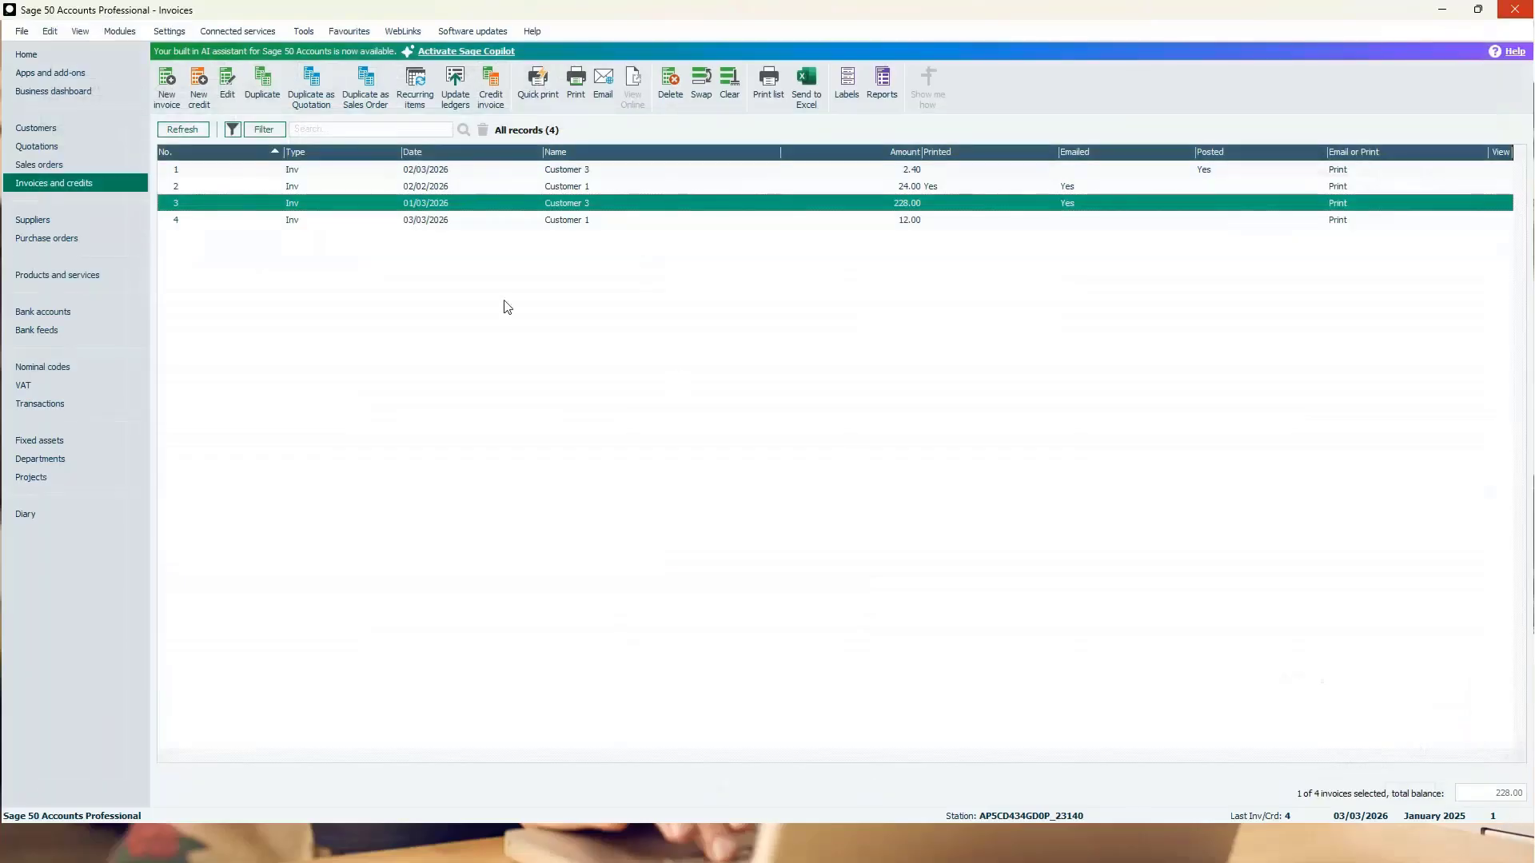
Select invoice 4 in the invoice list and check Customer 1's account activity for it.
click(190, 224)
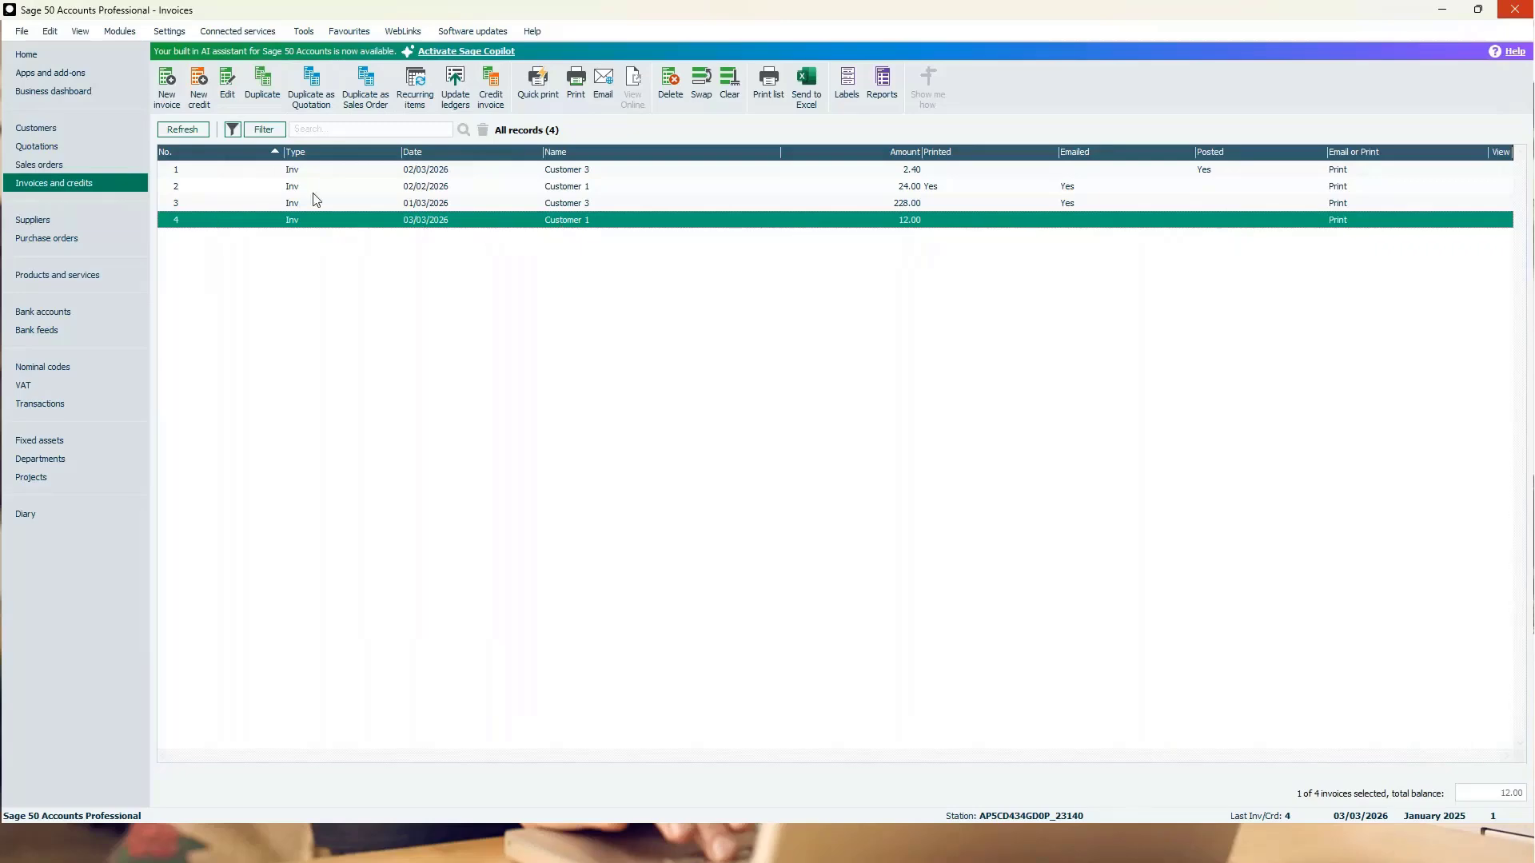
click(77, 127)
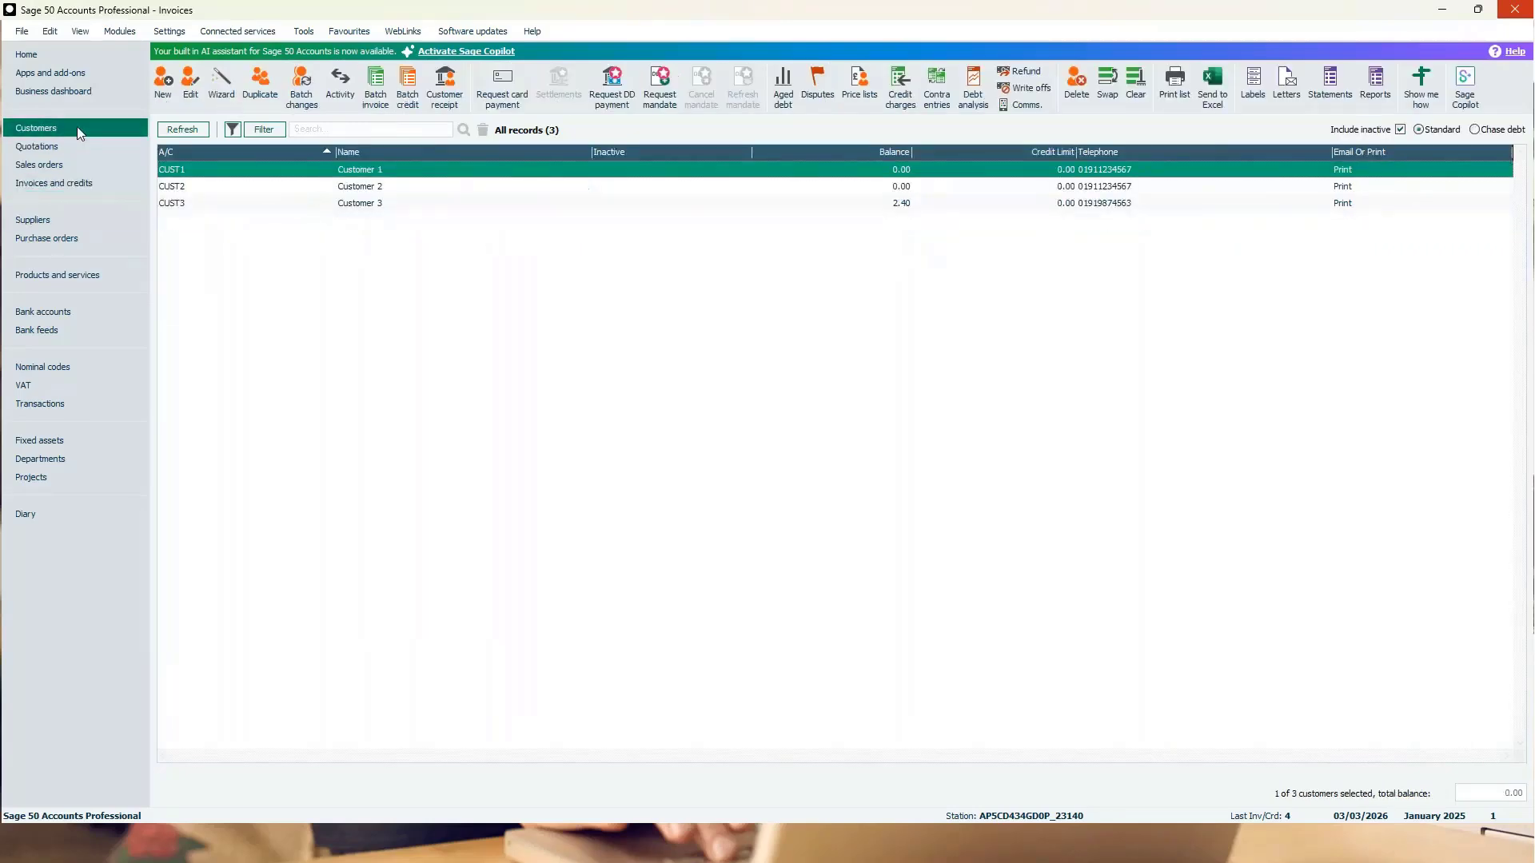
click(338, 103)
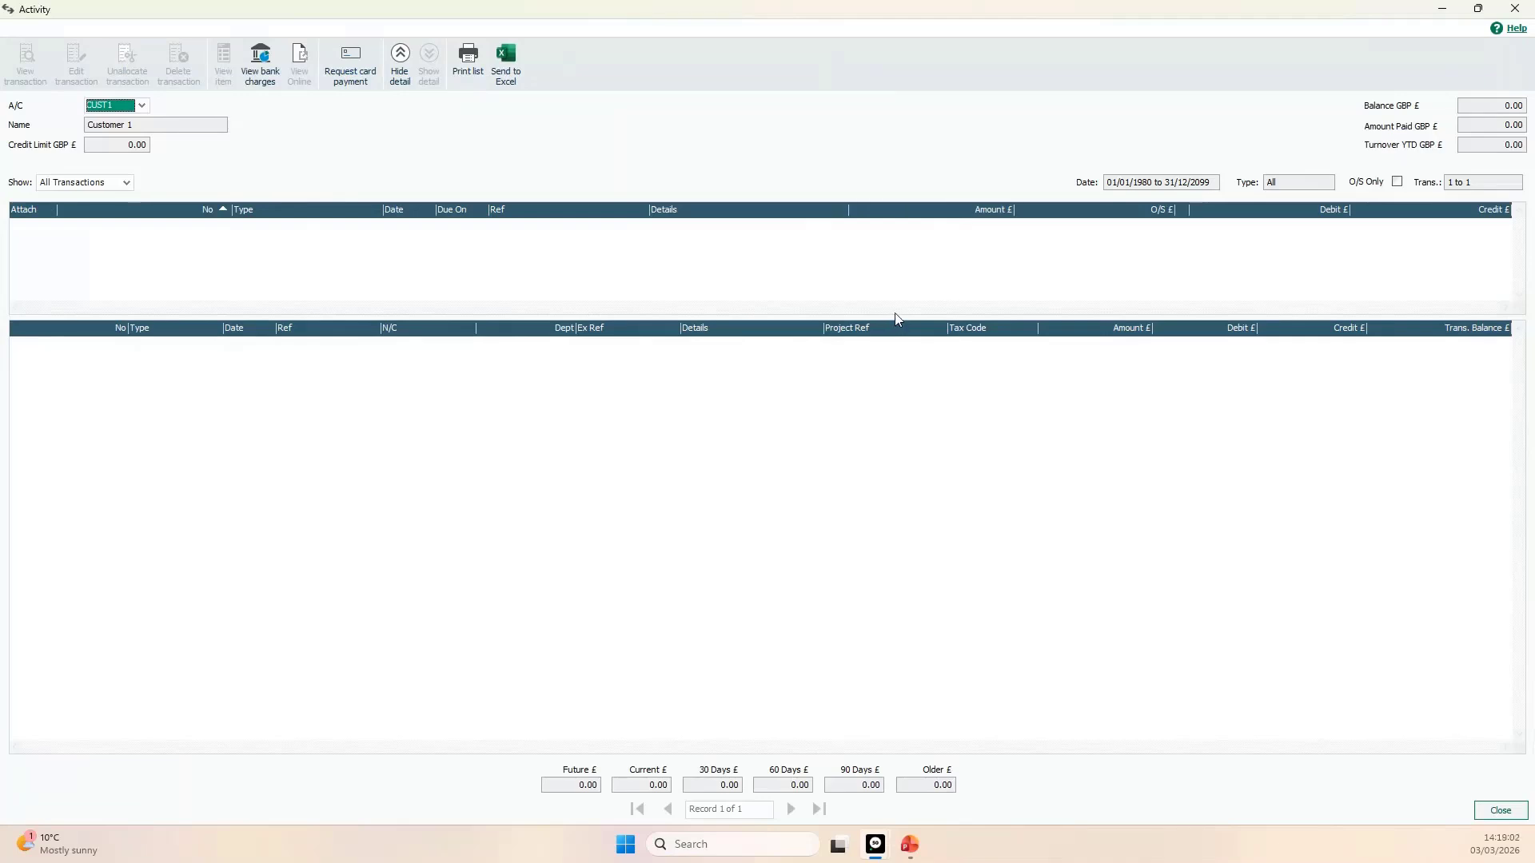
click(1516, 14)
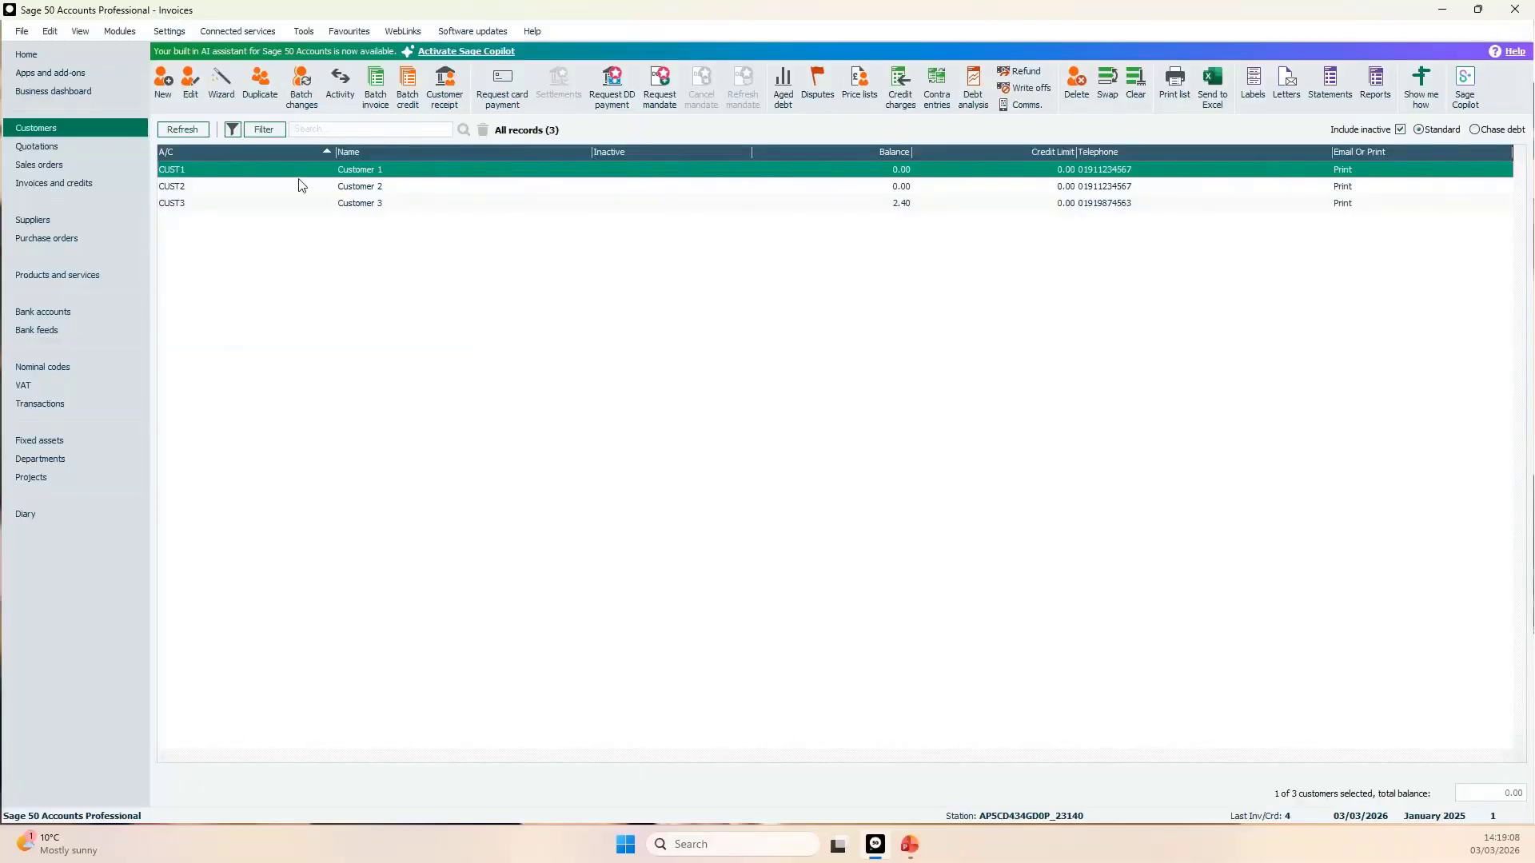
Check the transactions list and the stock activity of the Bricks product for invoice 4.
click(45, 184)
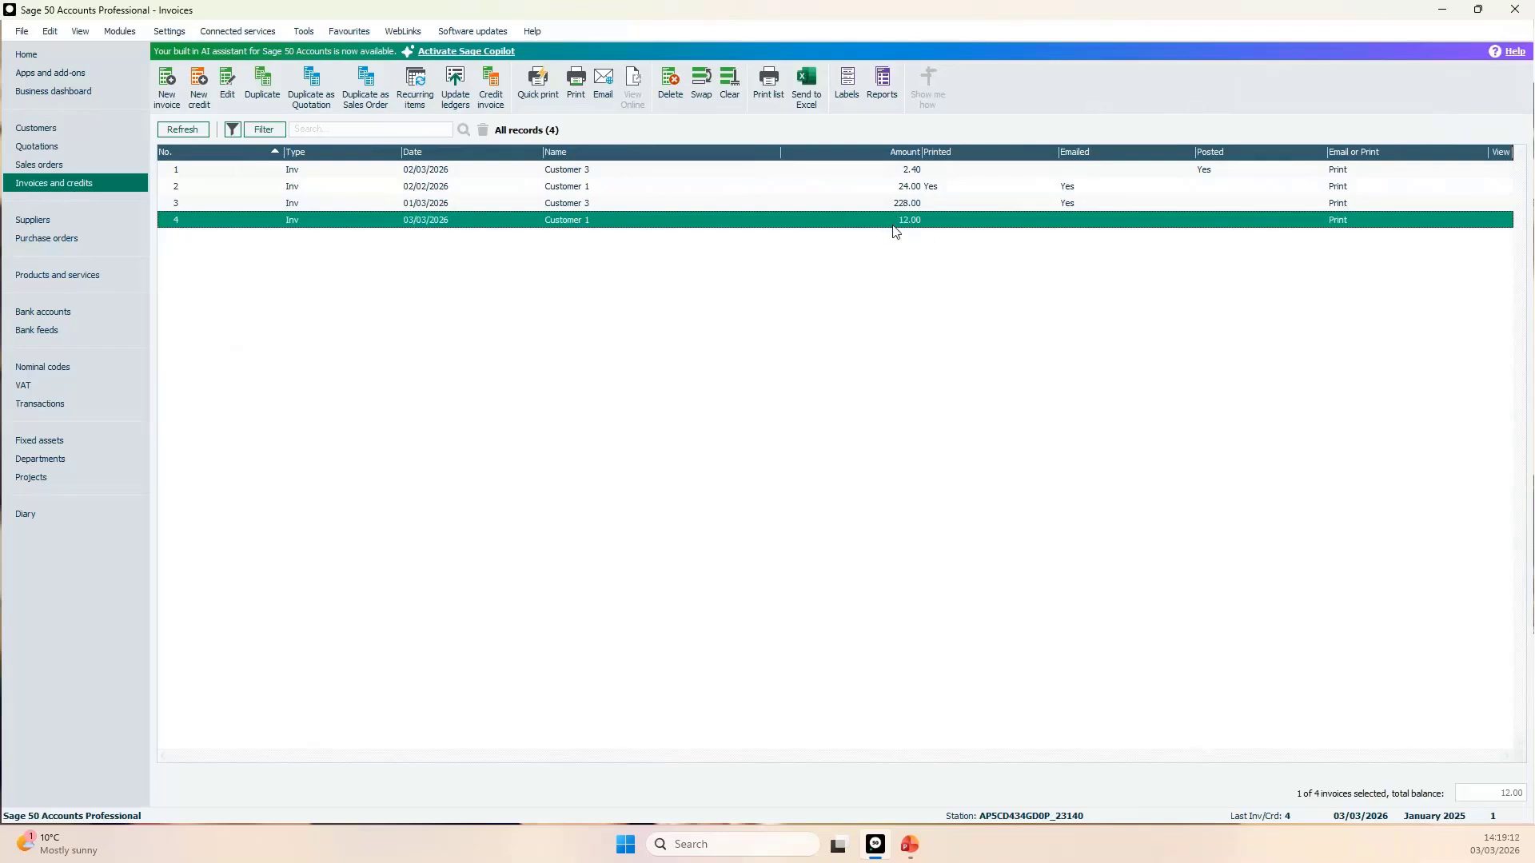
click(93, 405)
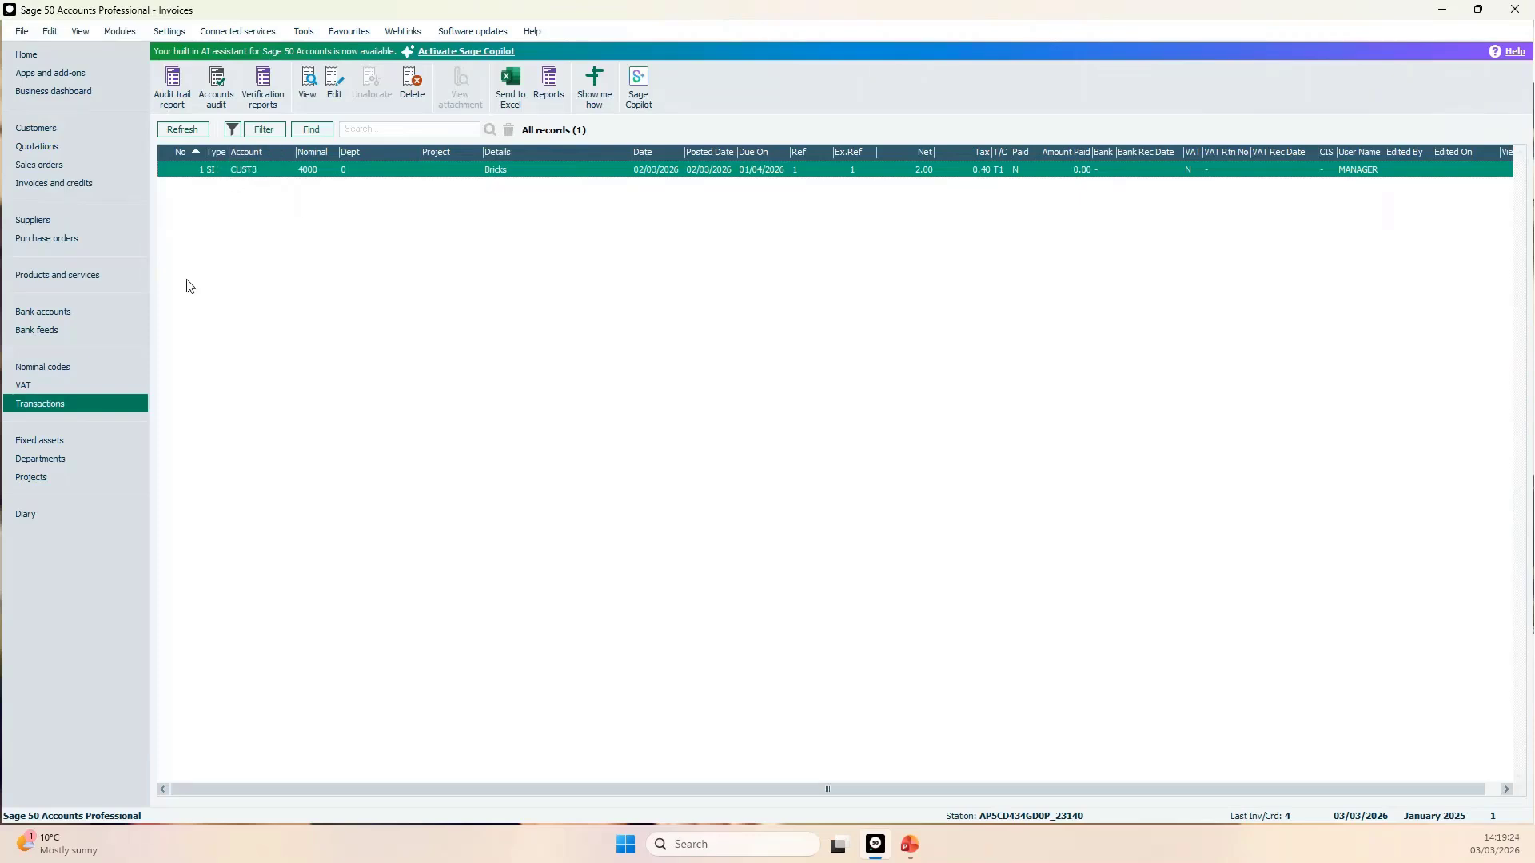
click(74, 275)
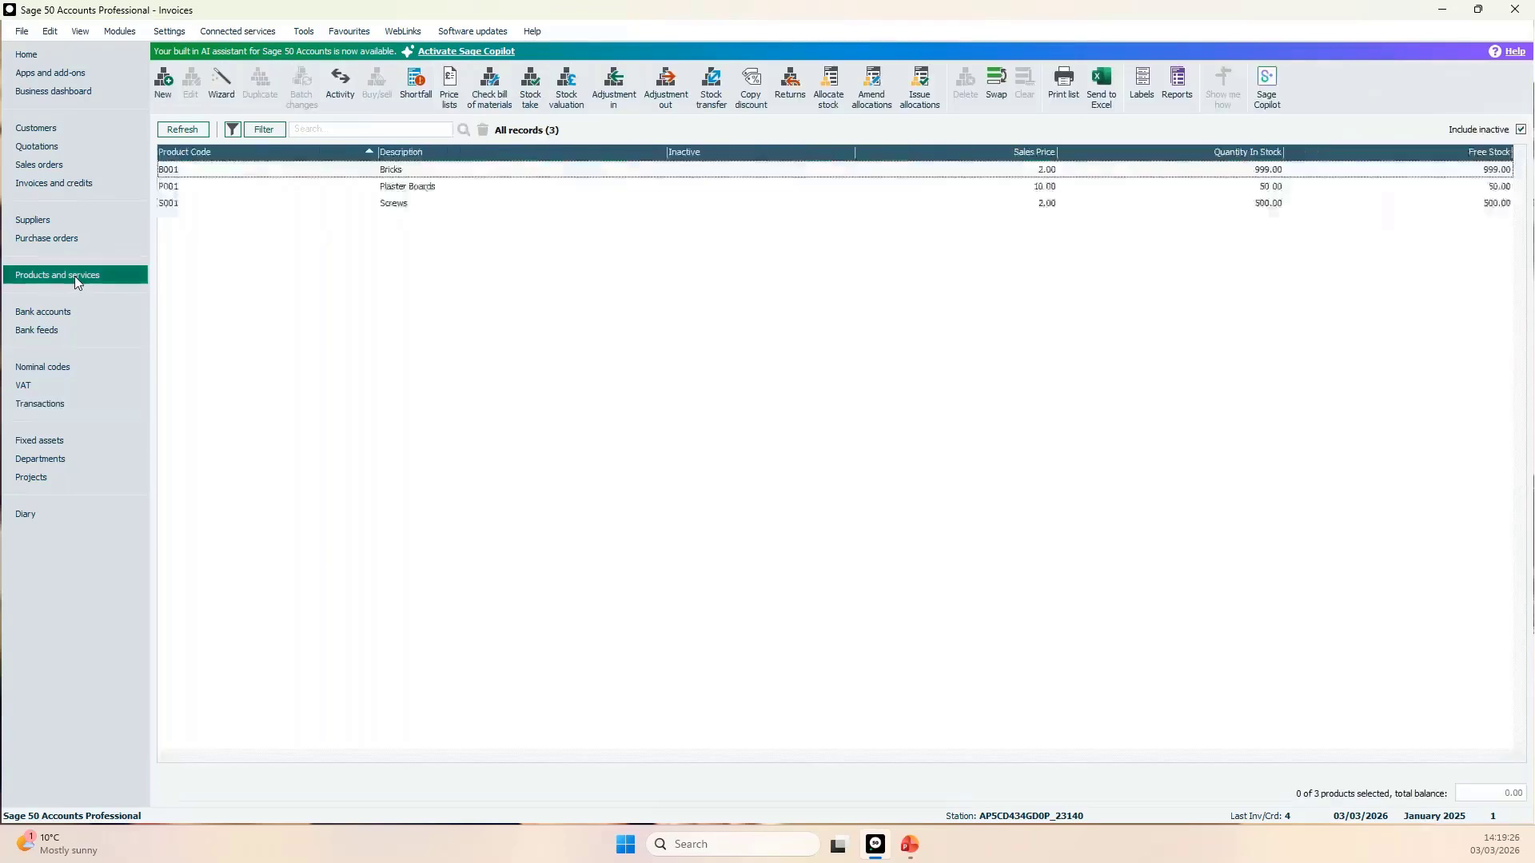
click(388, 175)
click(348, 103)
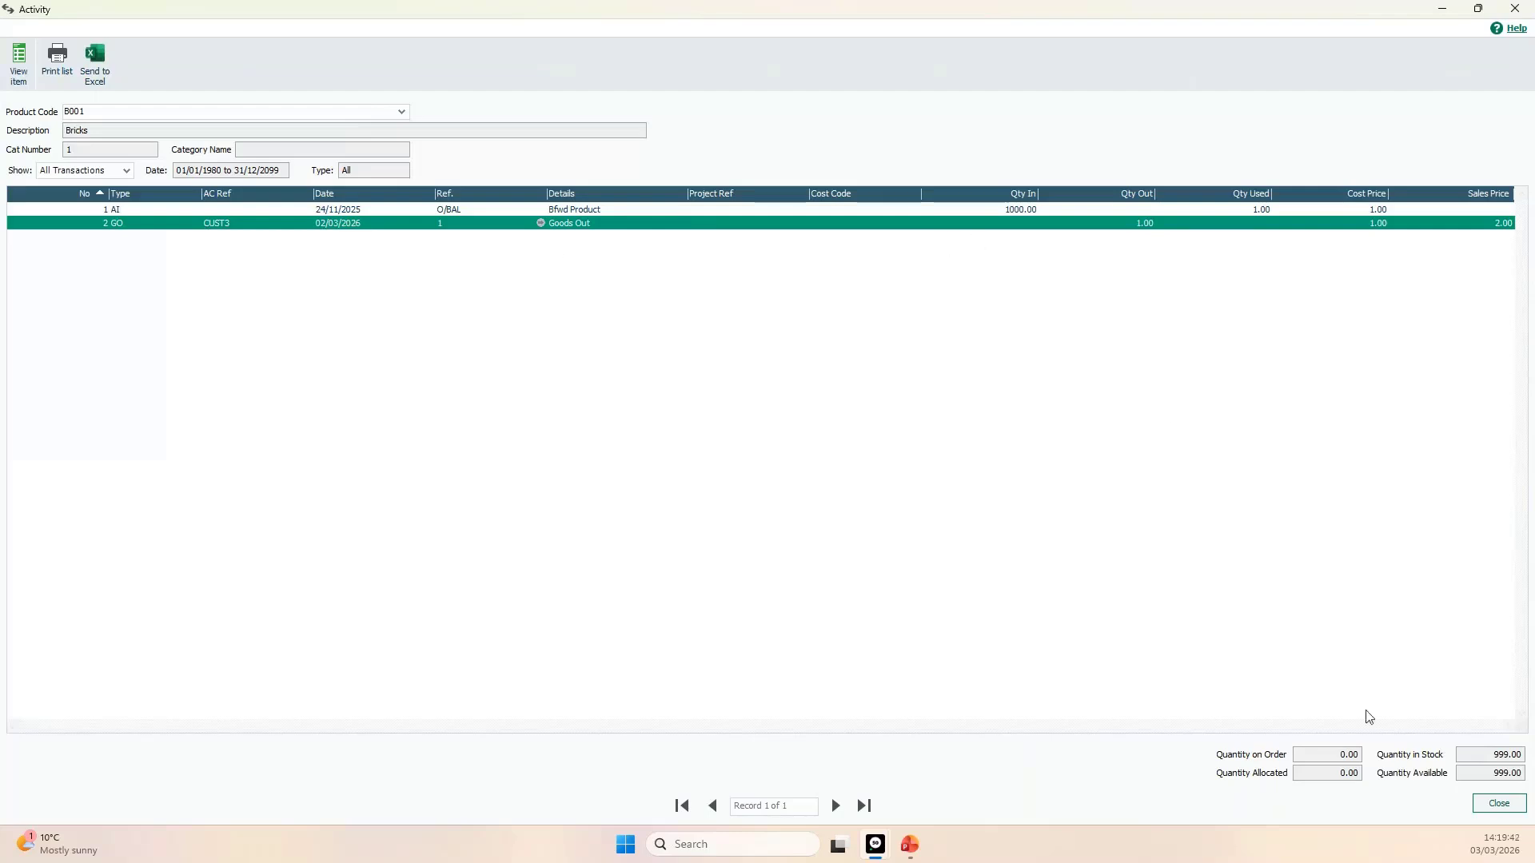
click(1500, 804)
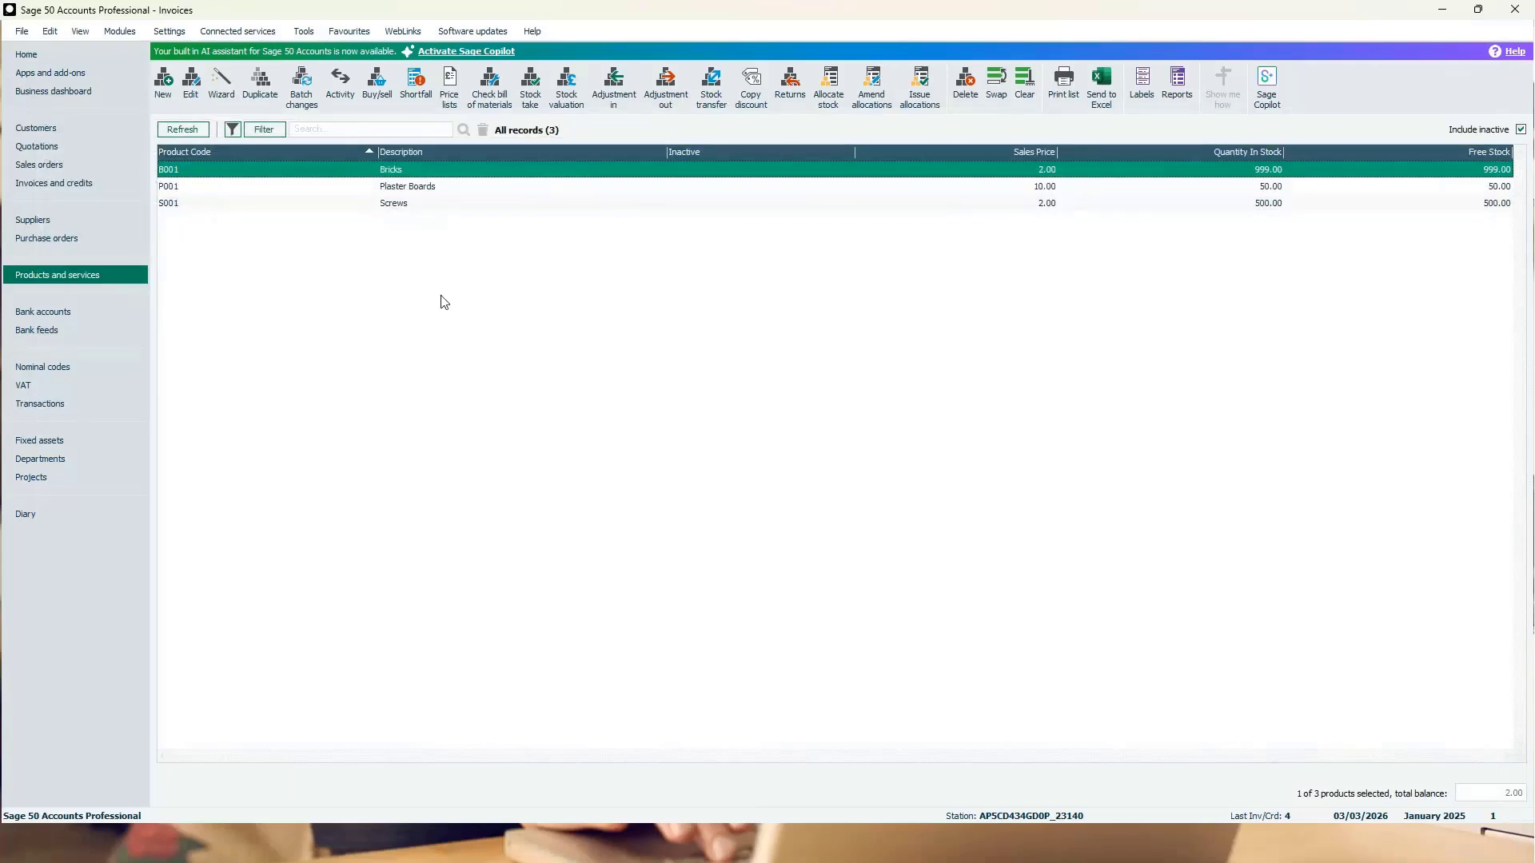
Update the ledgers with invoice 4 using Preview output, and review the enlarged report before closing it.
click(85, 185)
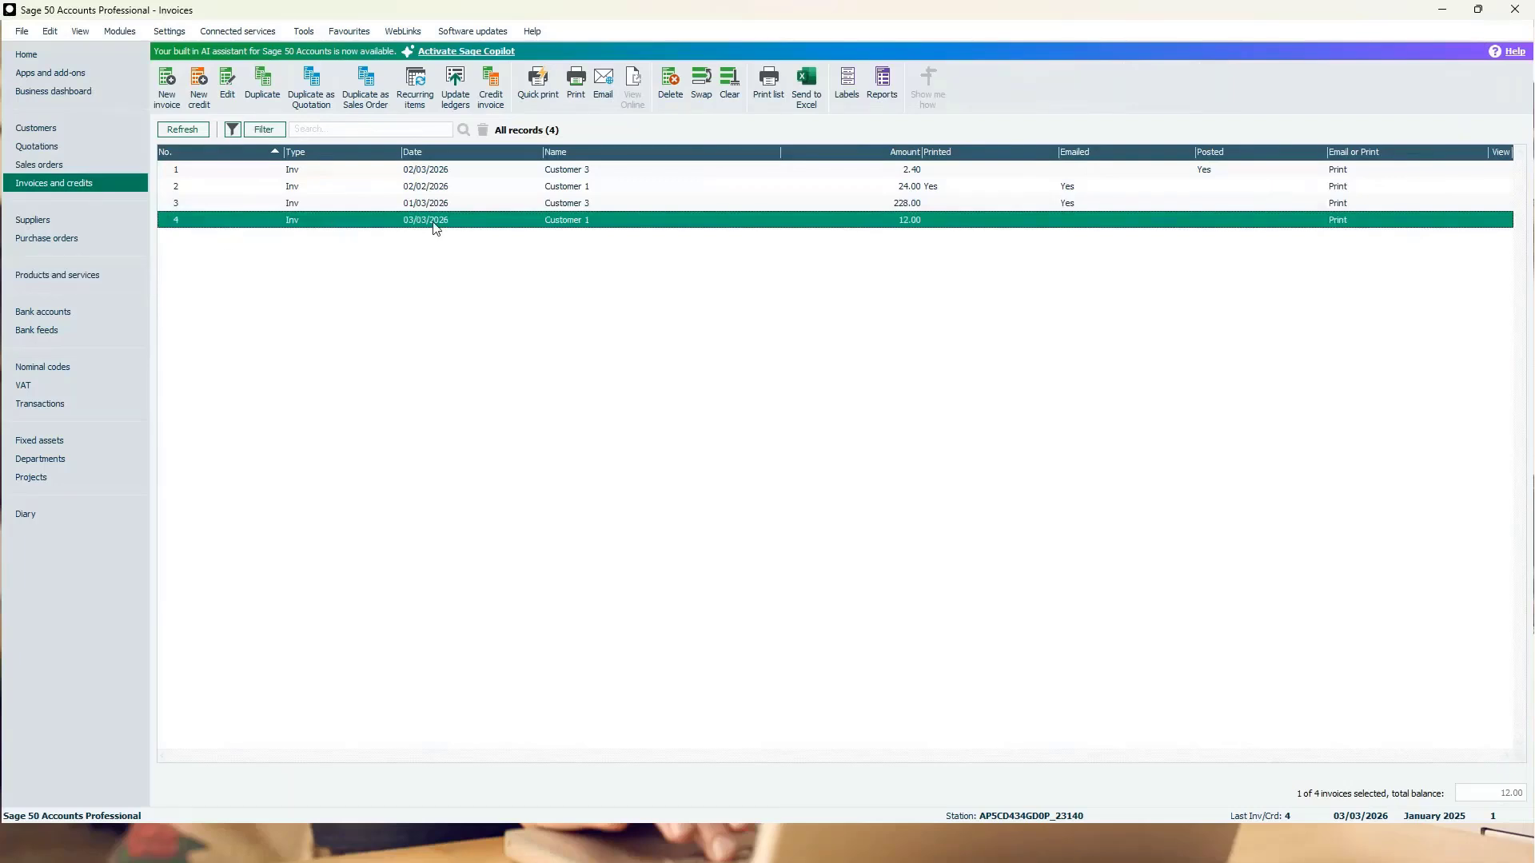
click(457, 99)
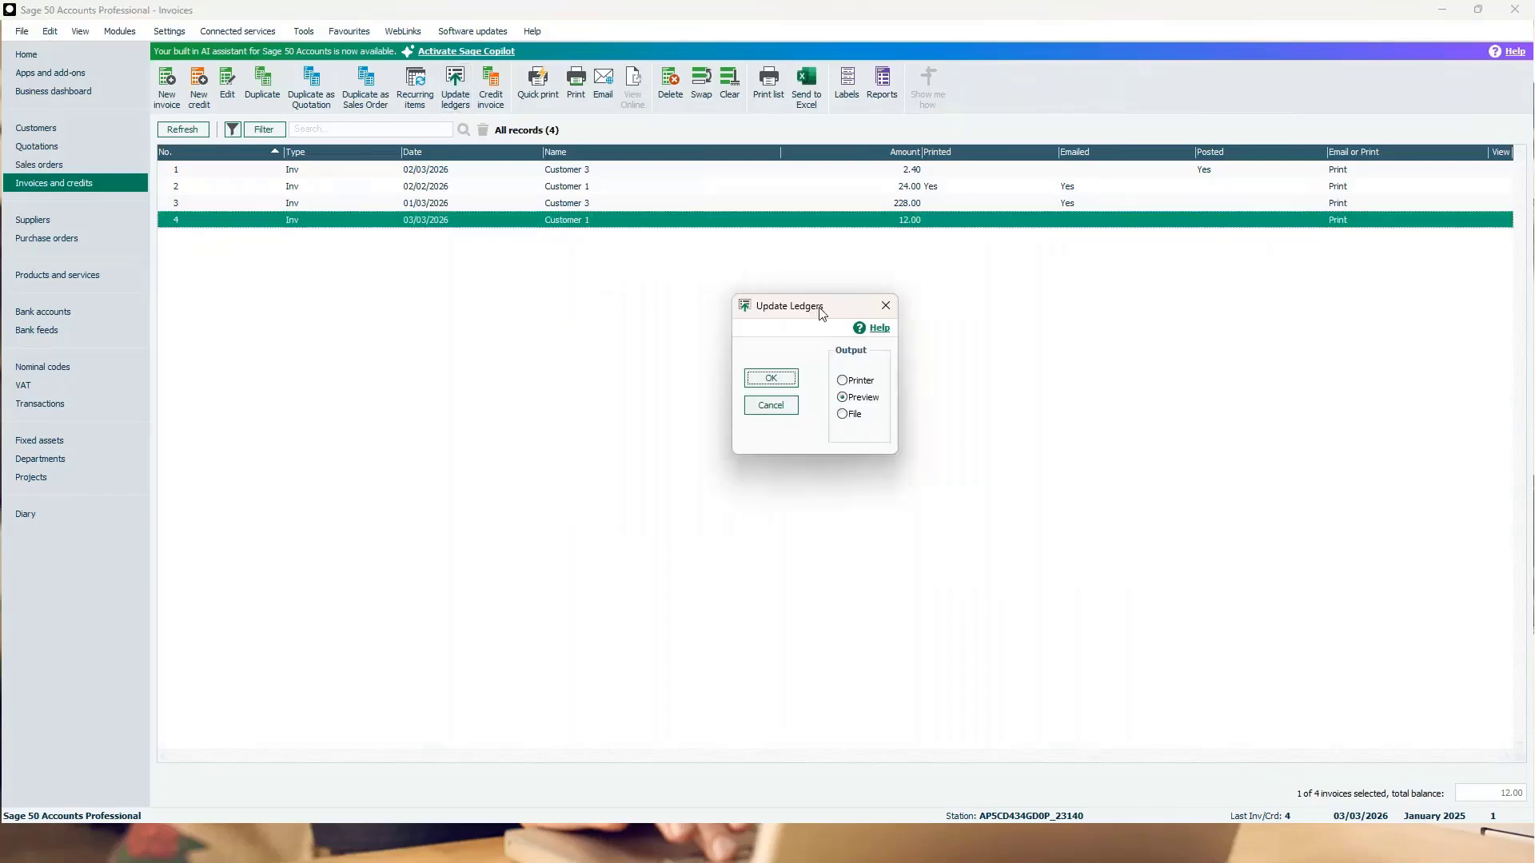
click(753, 378)
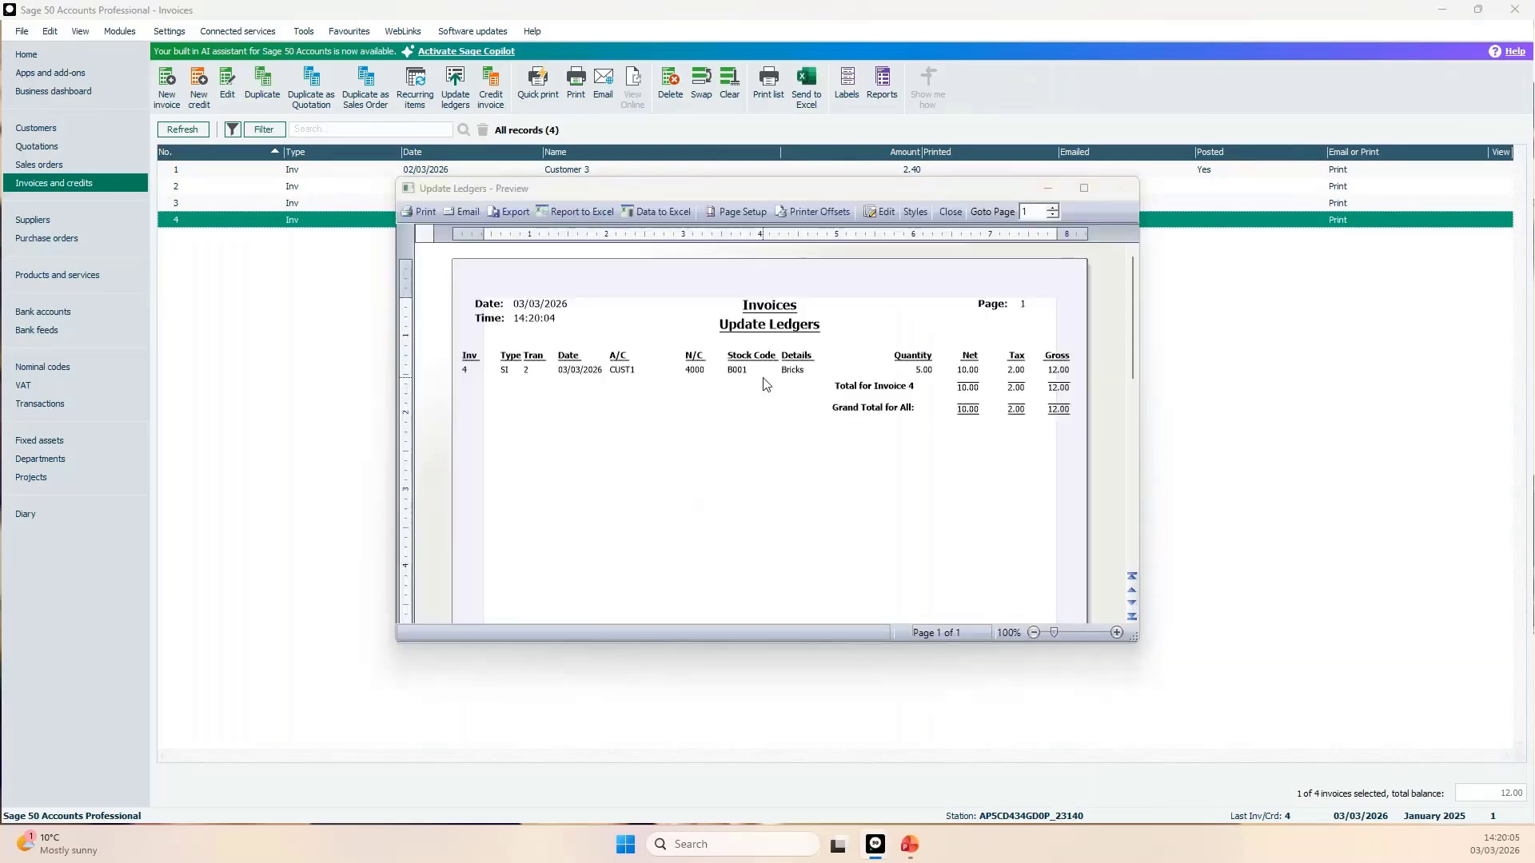
double_click(795, 184)
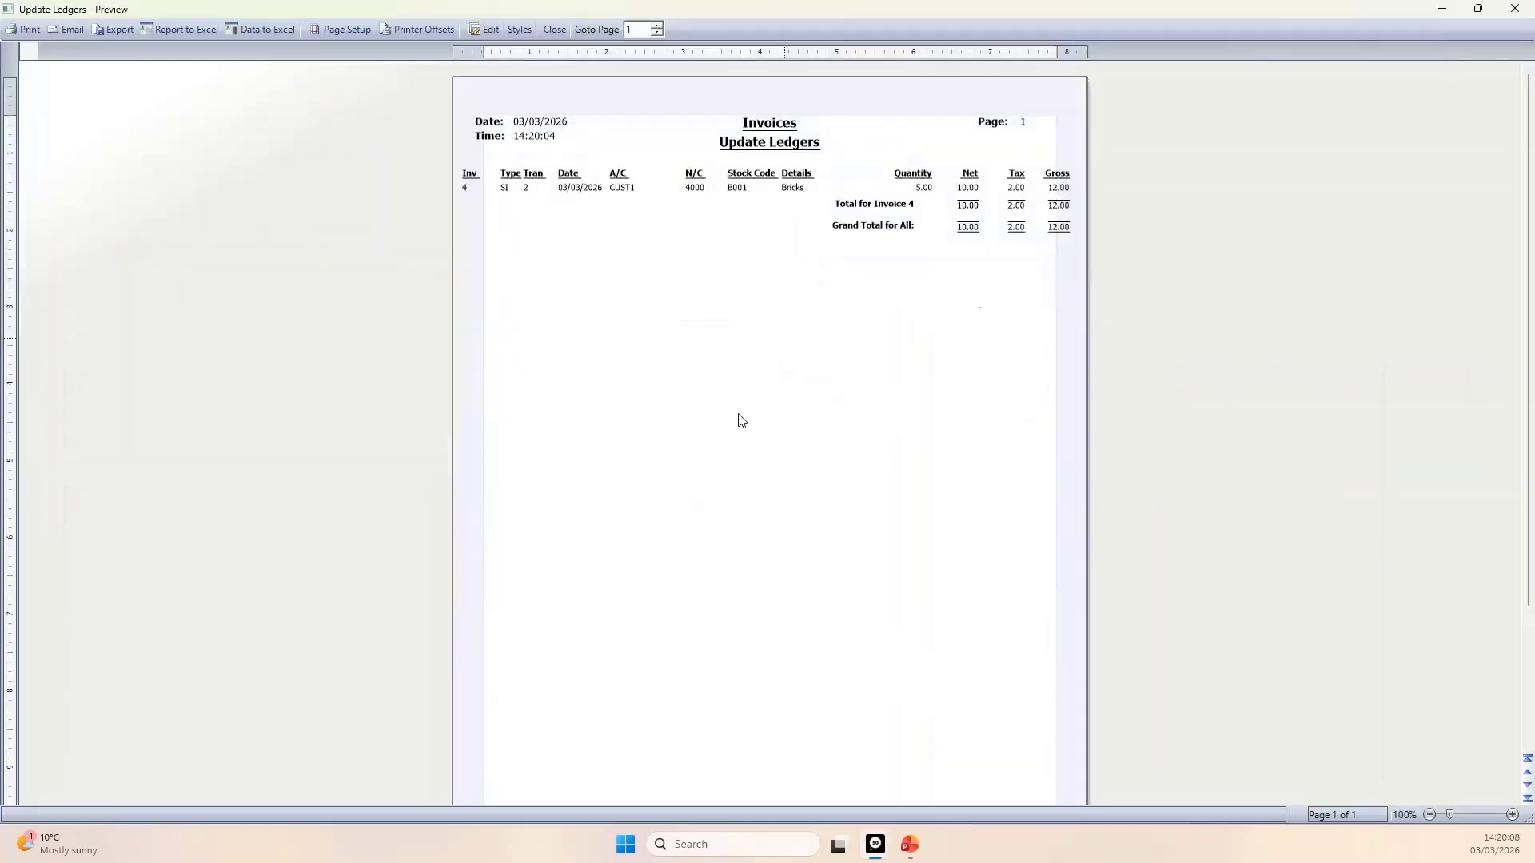
click(739, 419)
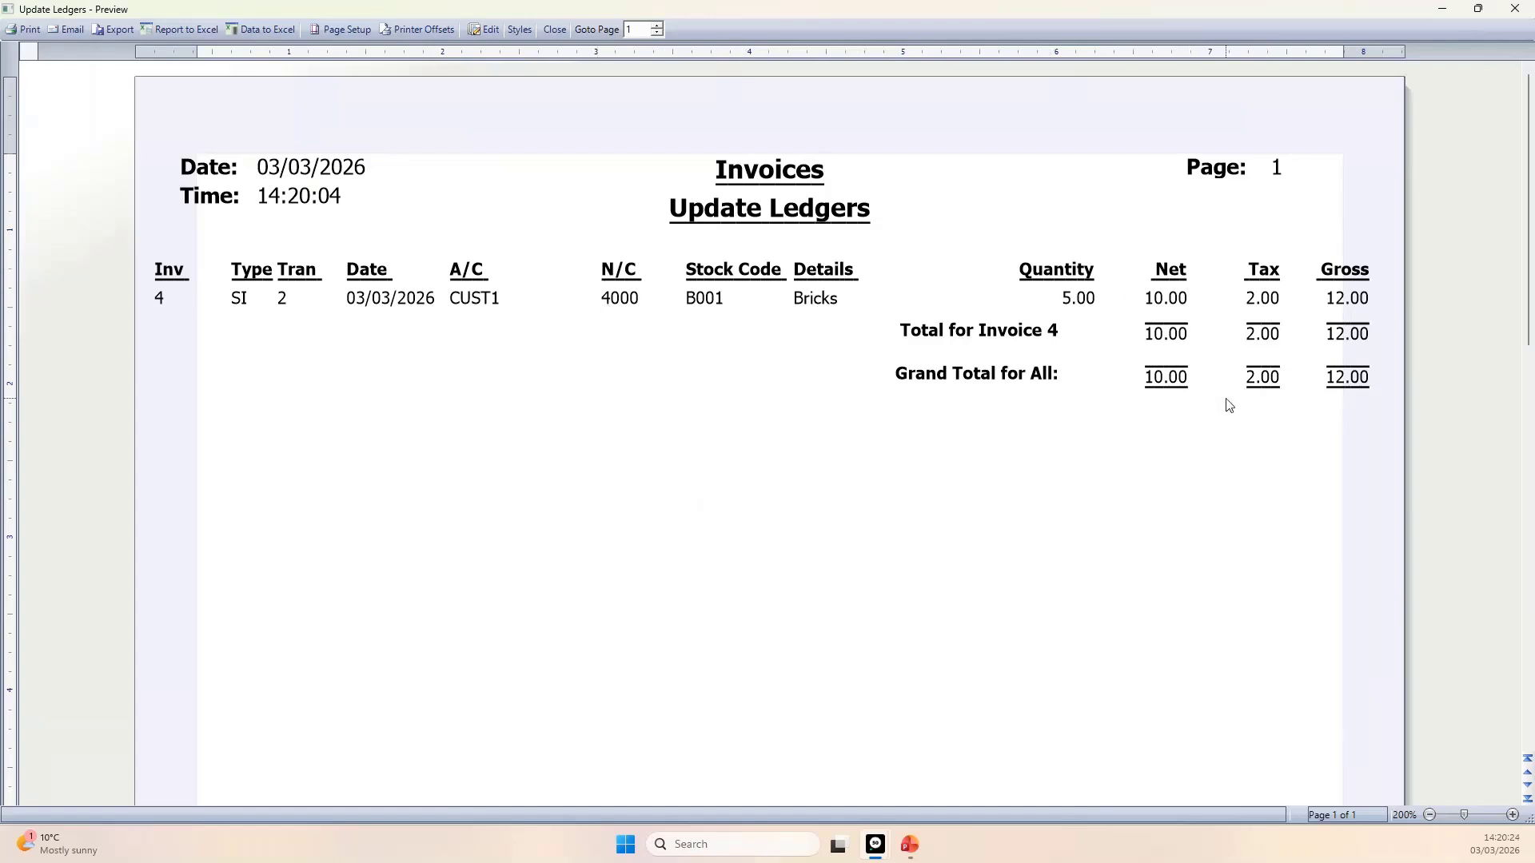
click(1517, 12)
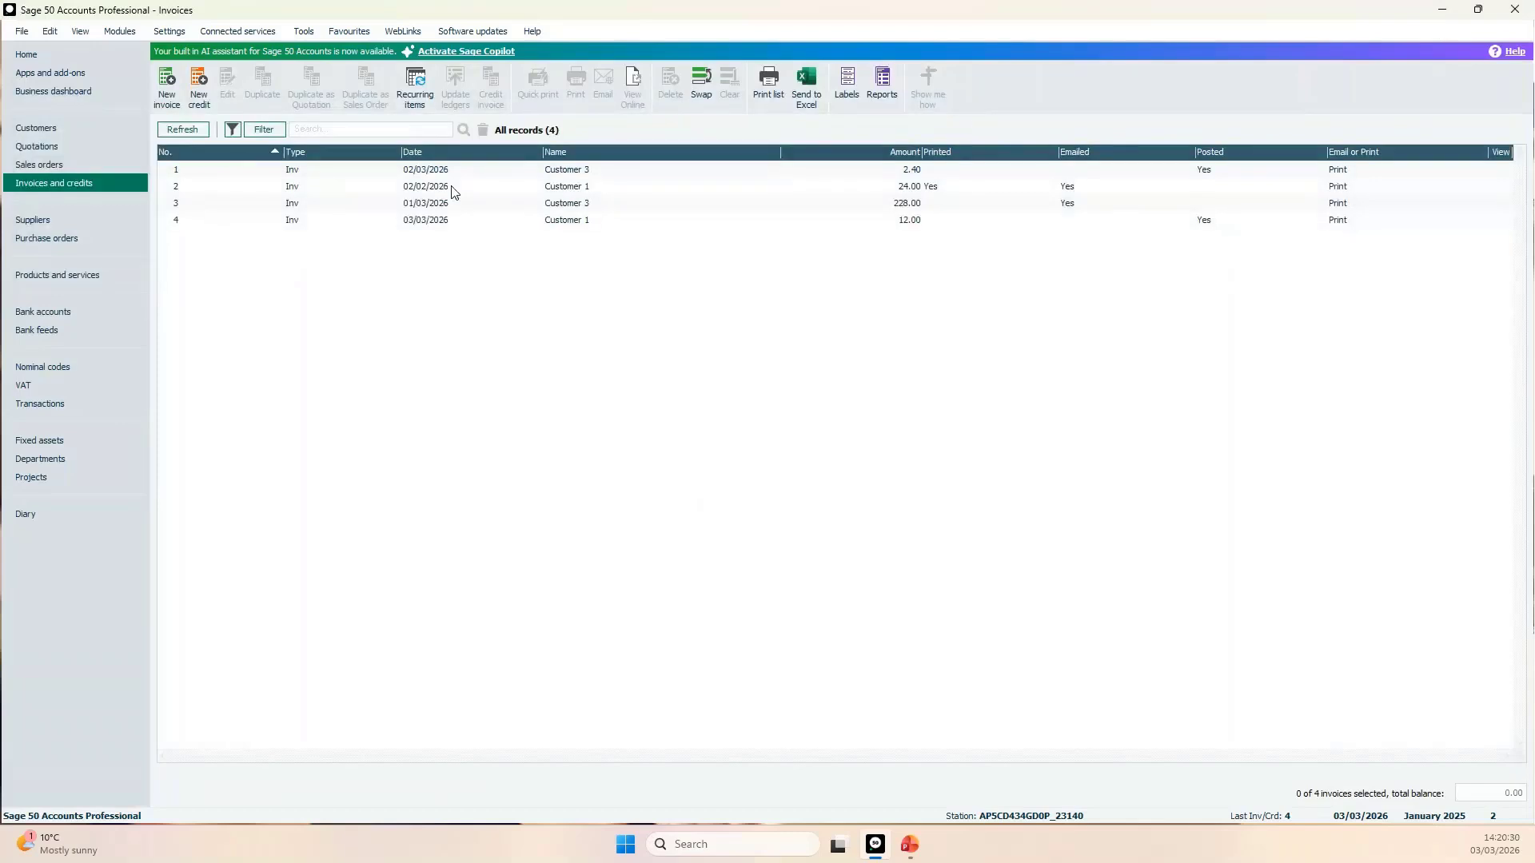
Display Customer 1's account activity to review the posted invoice.
click(70, 128)
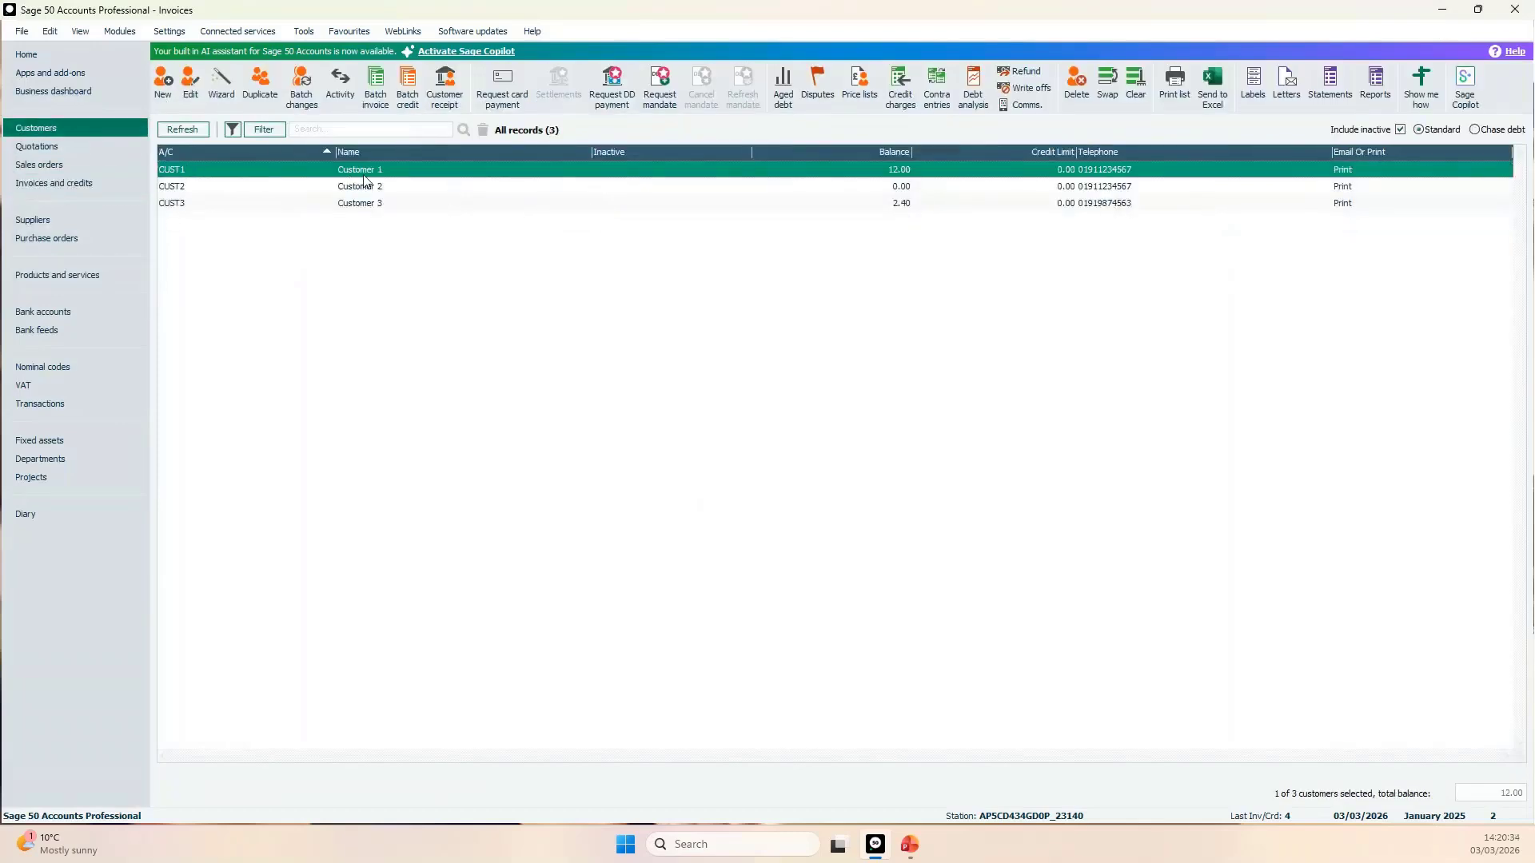
click(343, 103)
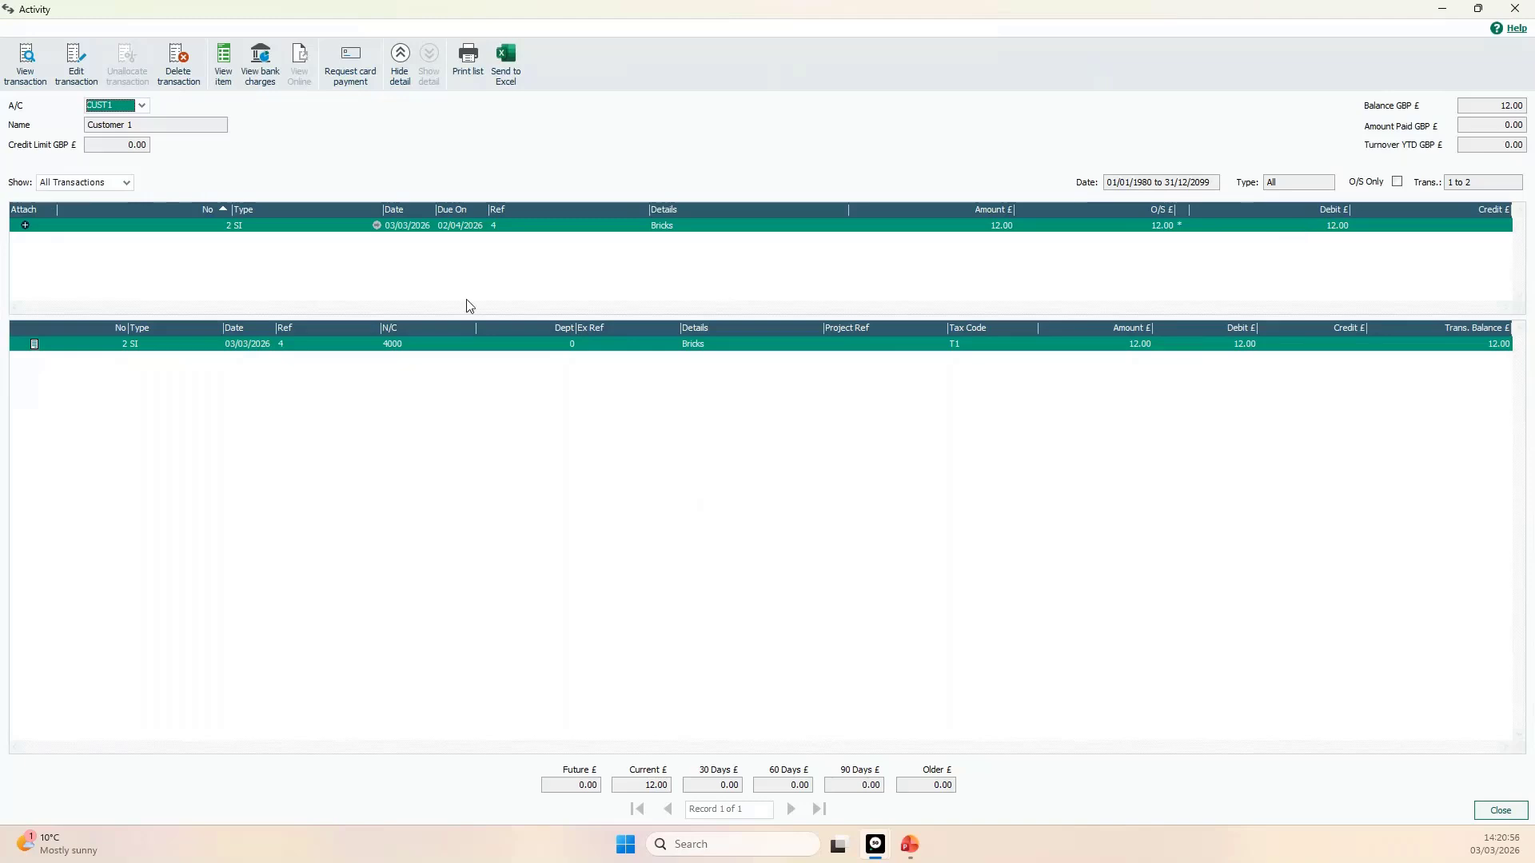
Inspect the posted invoice line in Customer 1's activity, close the activity window, and check the transactions list for invoice 4.
click(377, 227)
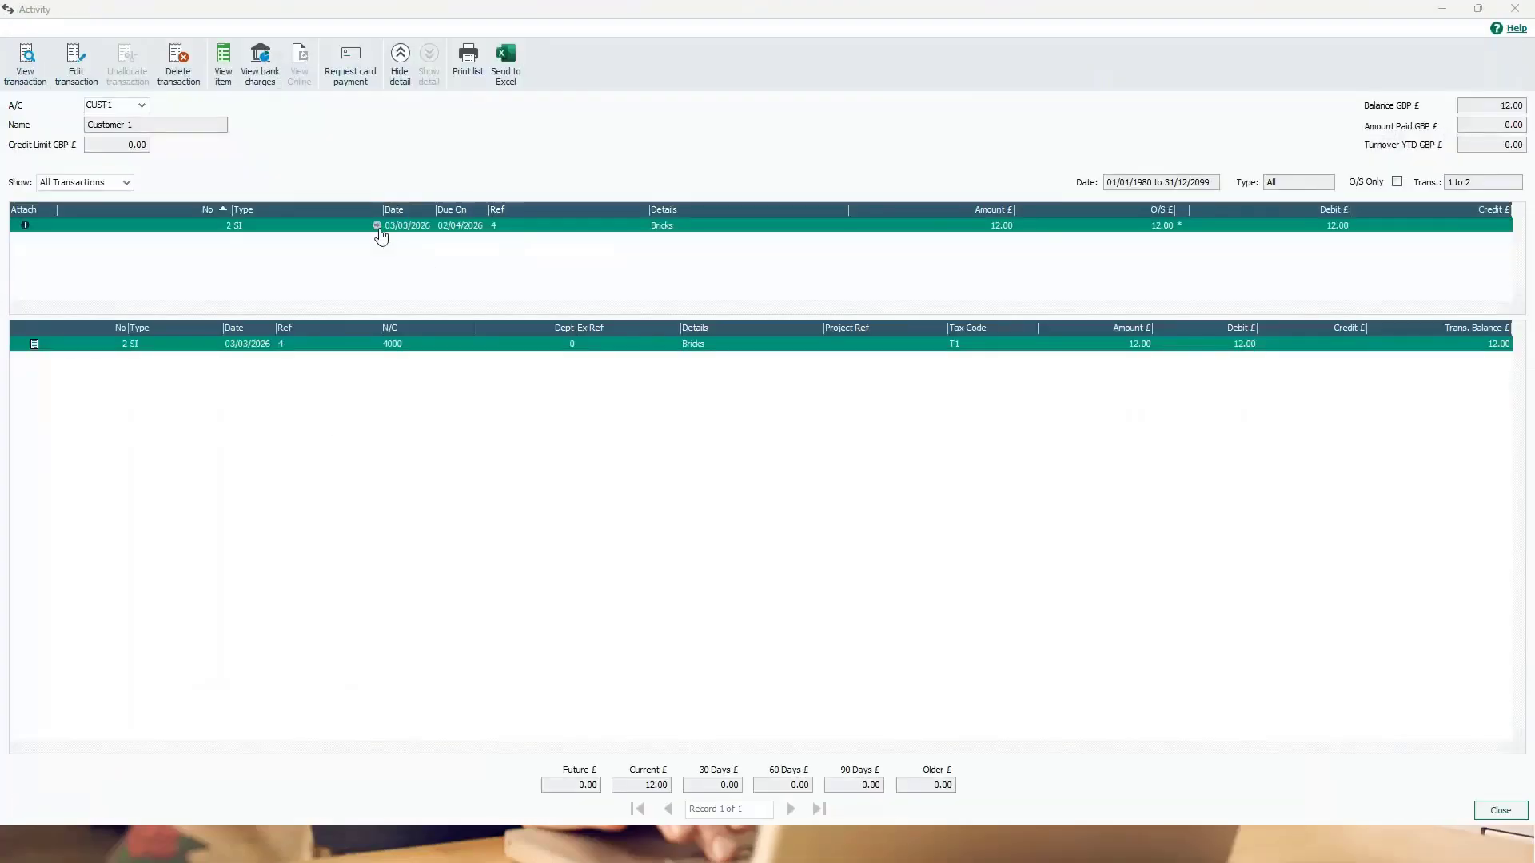
click(1498, 811)
click(66, 404)
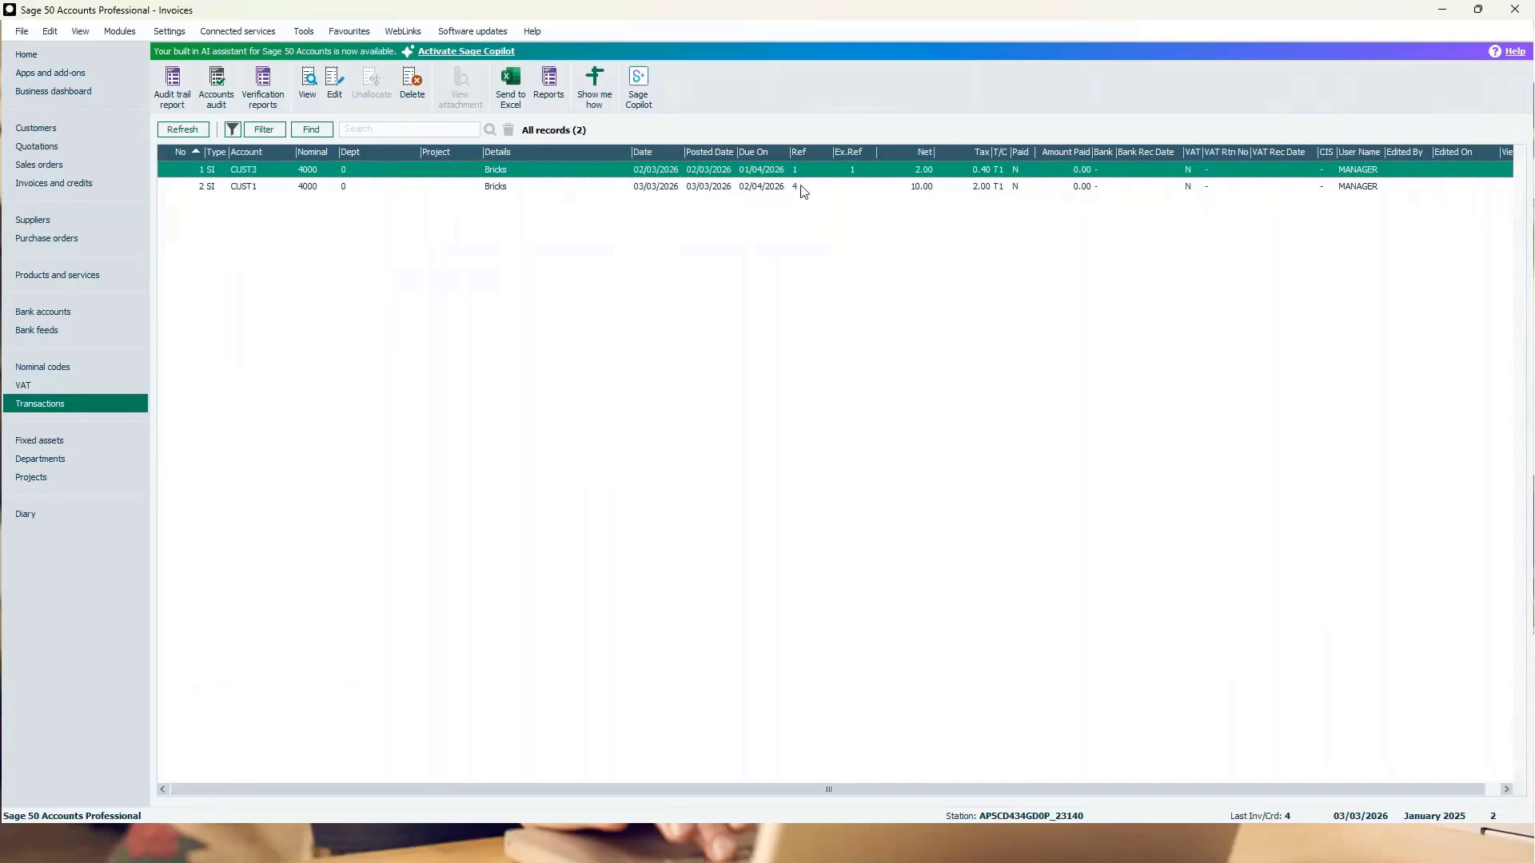
Review the stock activity of the Bricks product for the posted invoice 4 and close it.
click(70, 276)
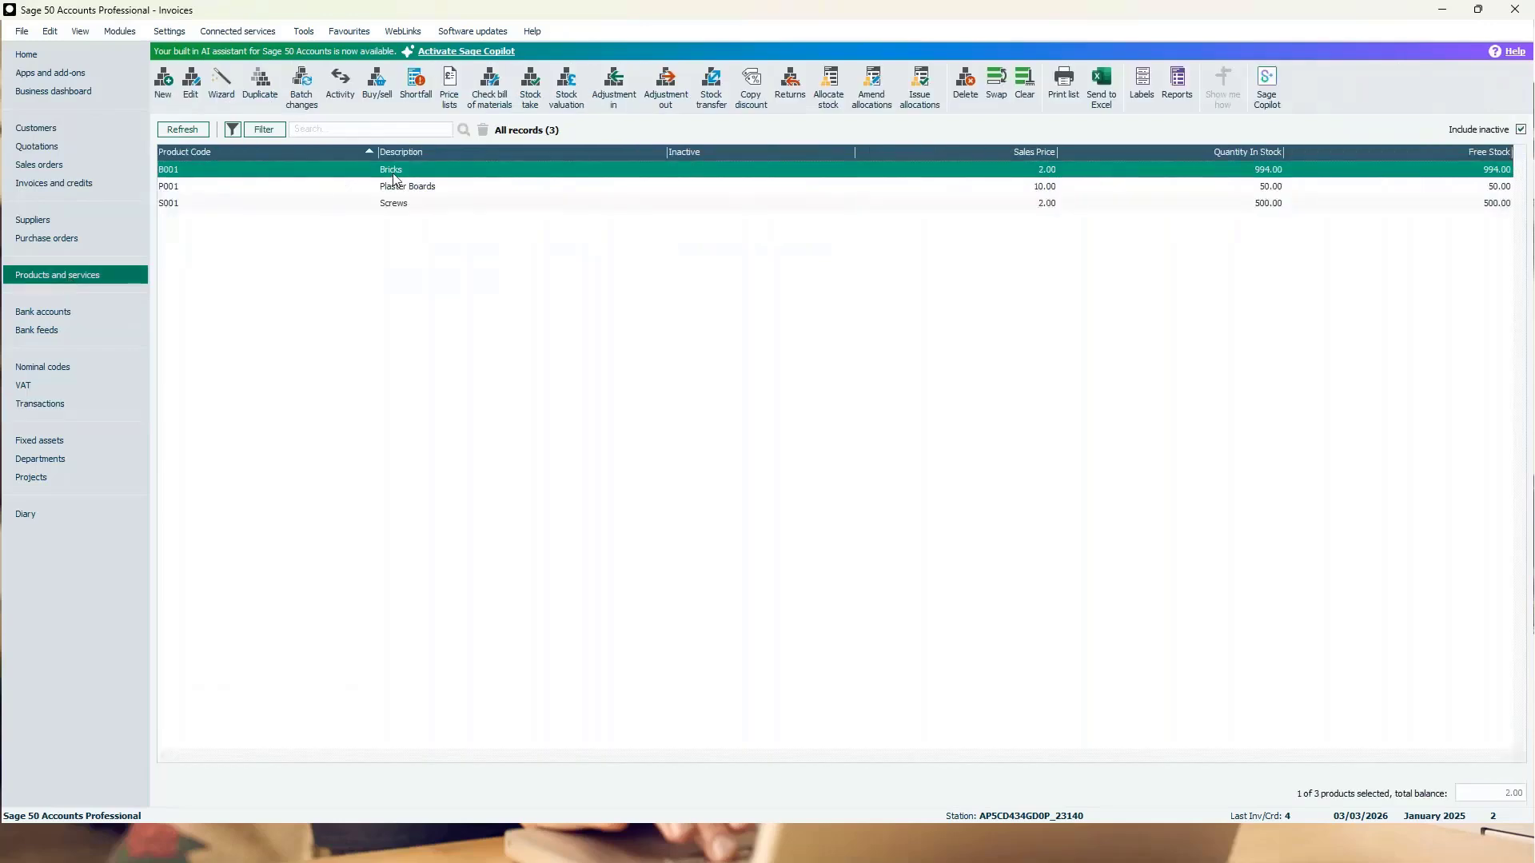
click(342, 99)
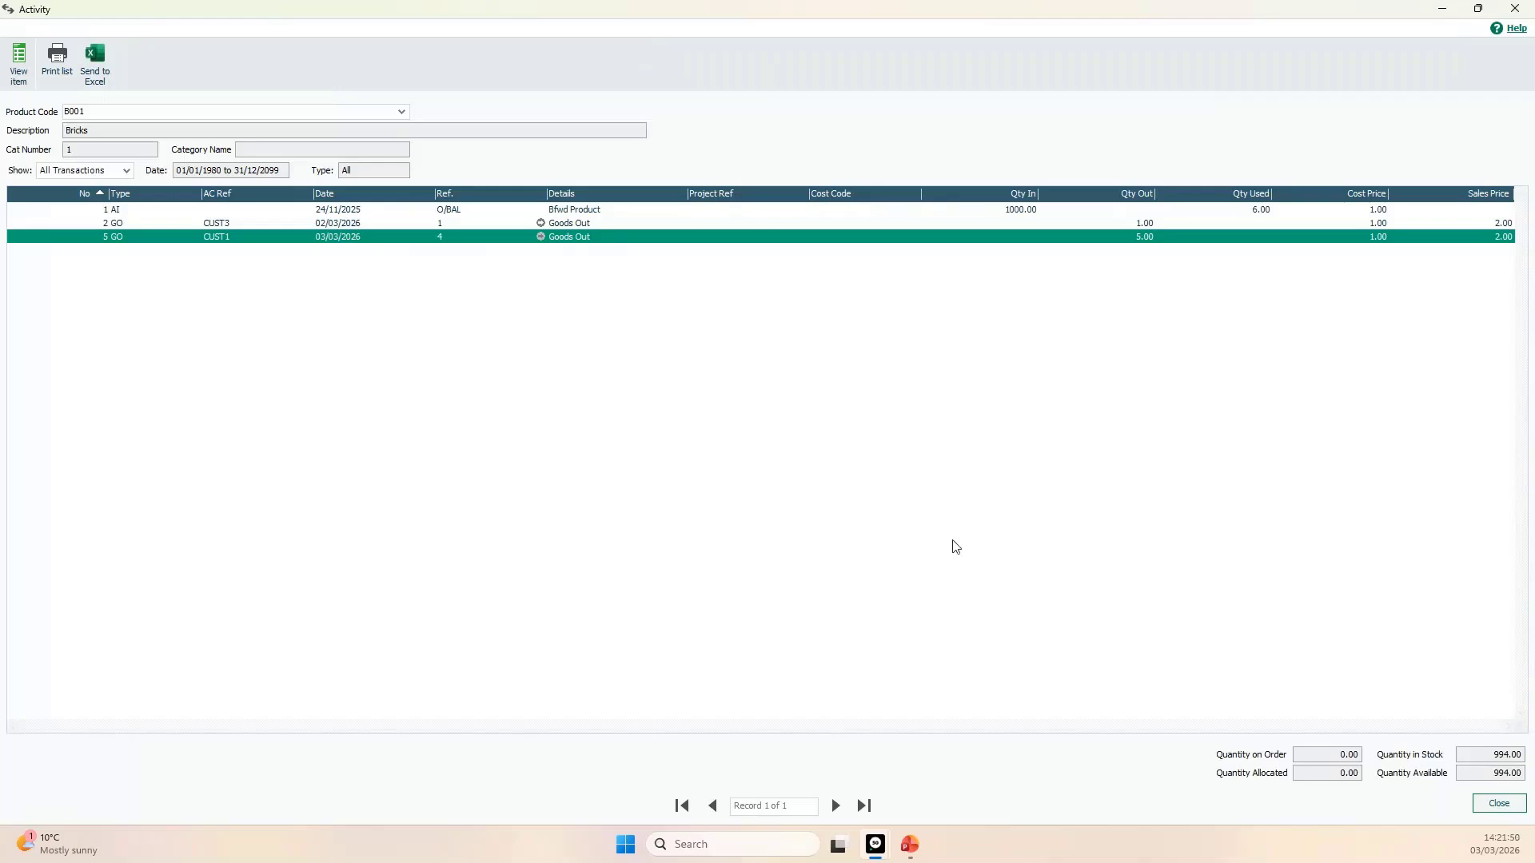
click(1500, 804)
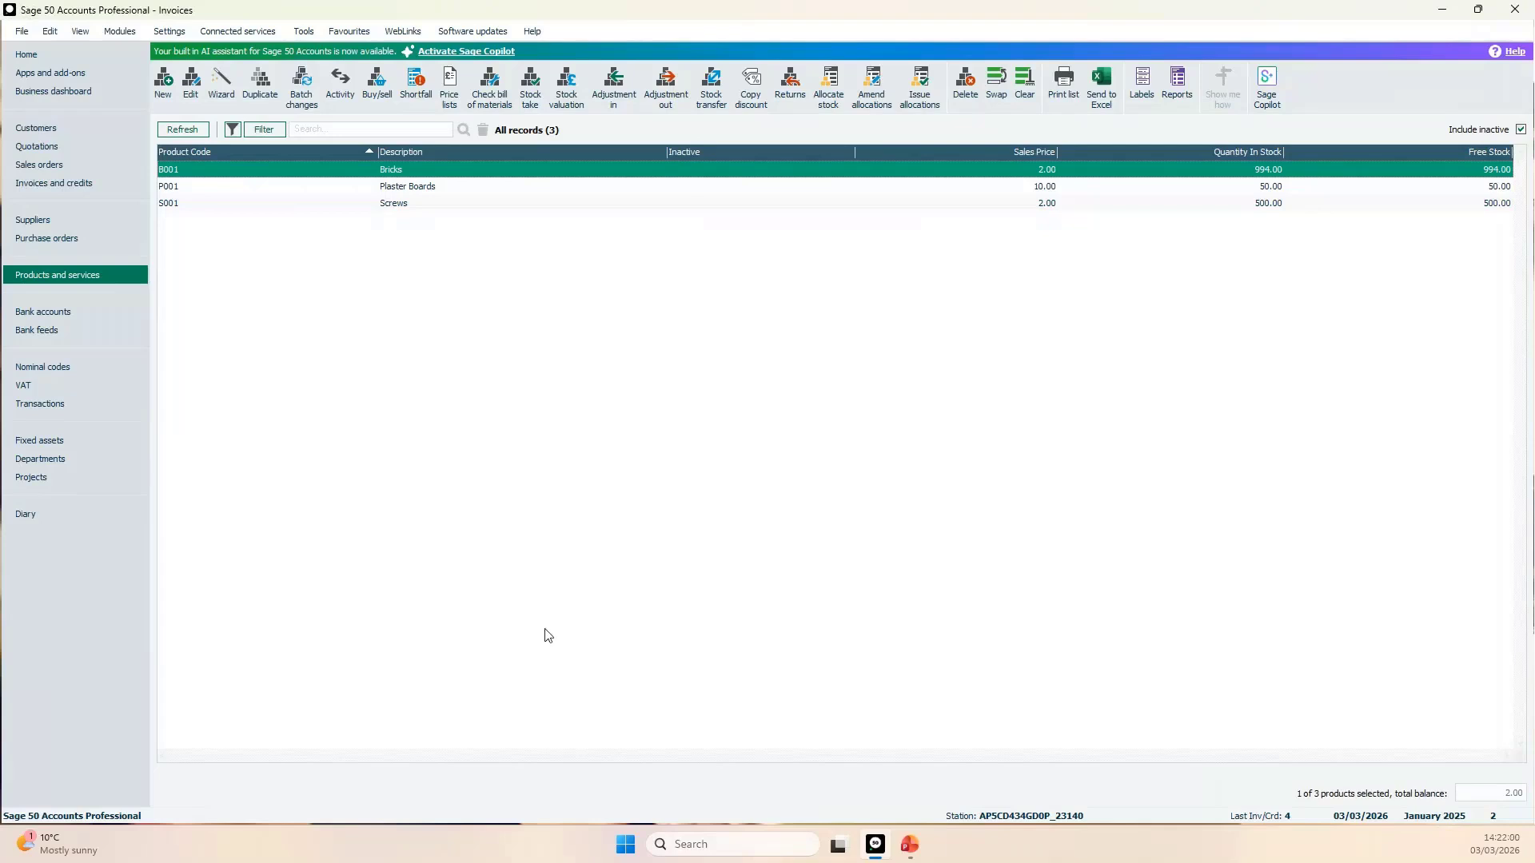
Start a new product invoice from the invoice list for Customer 2, account CUST2.
click(88, 184)
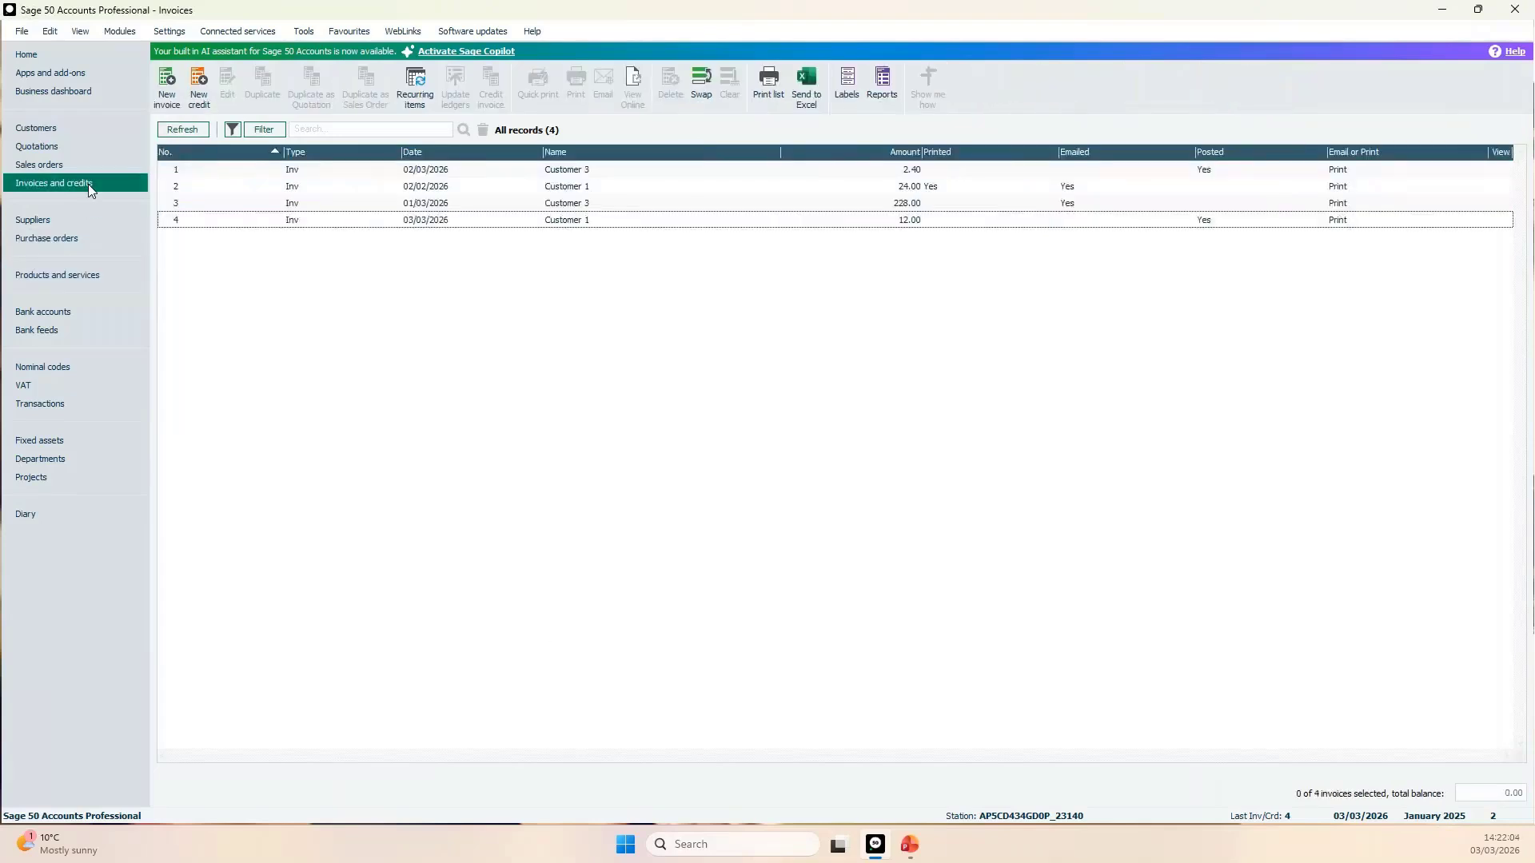
click(167, 100)
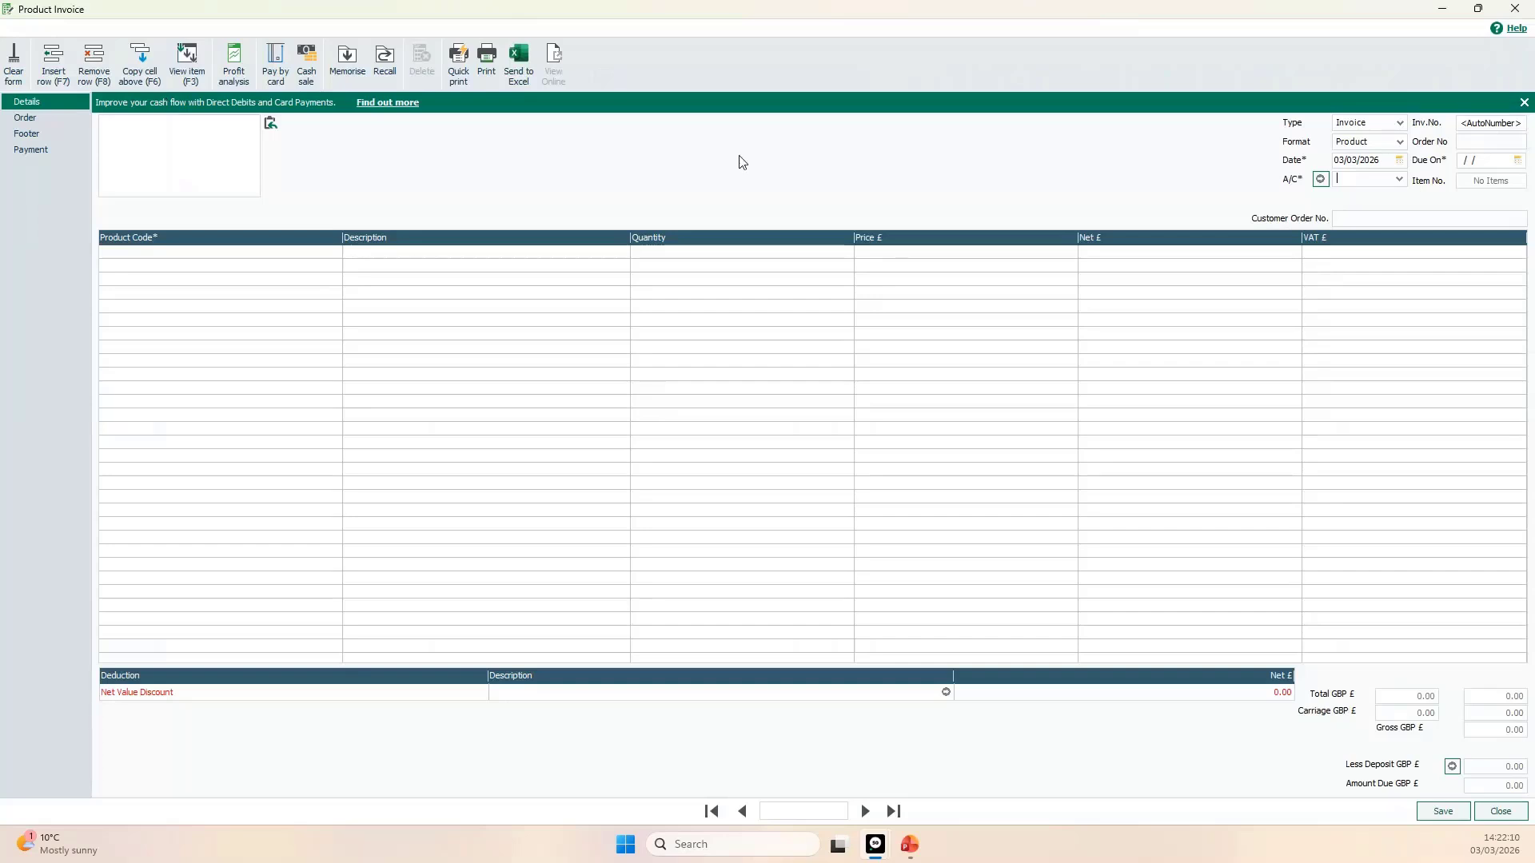
click(1400, 180)
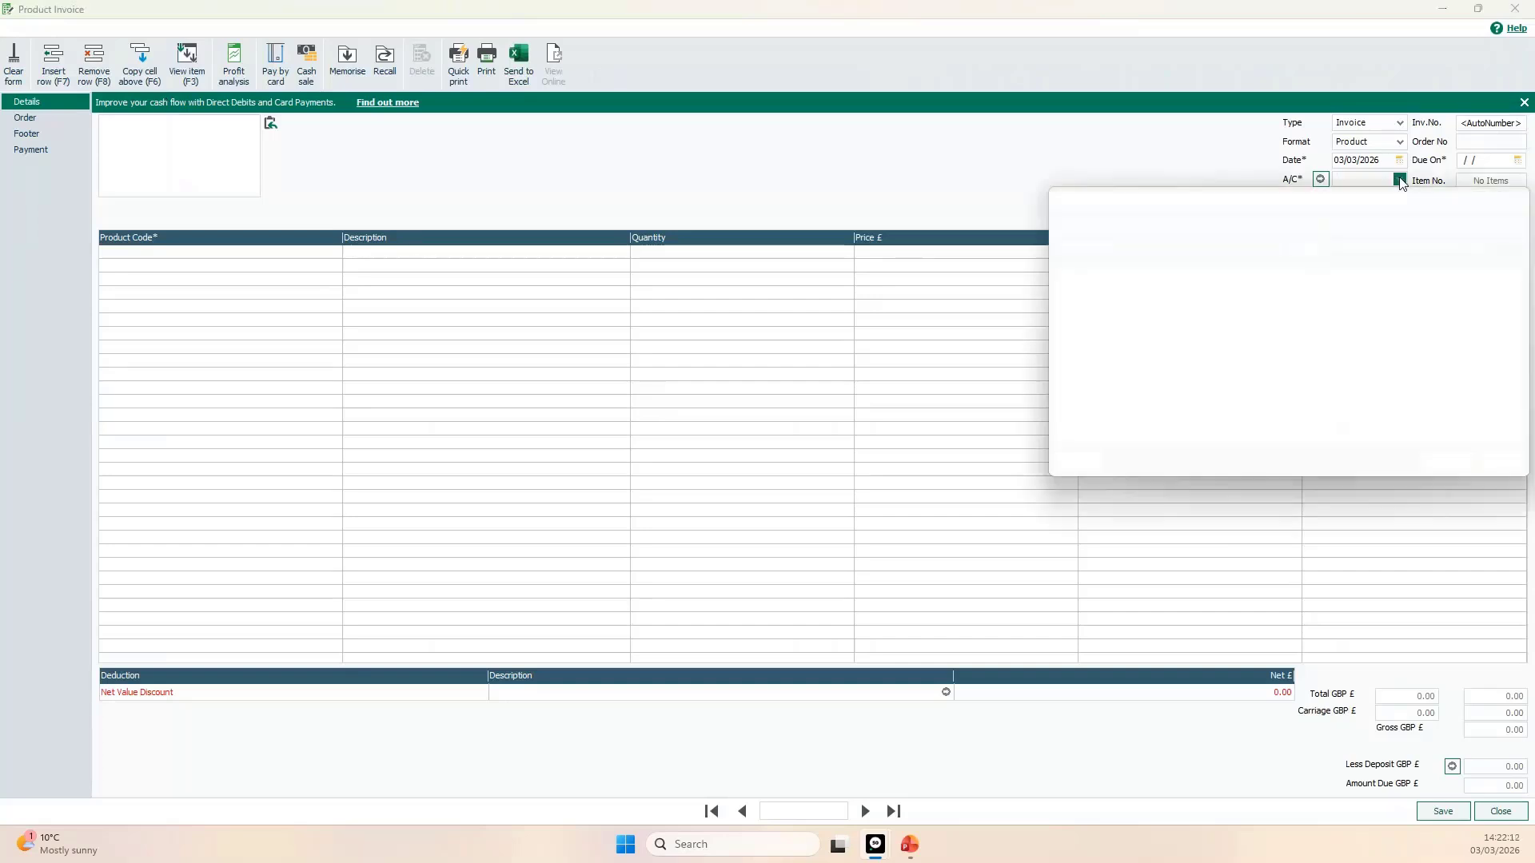
click(1168, 300)
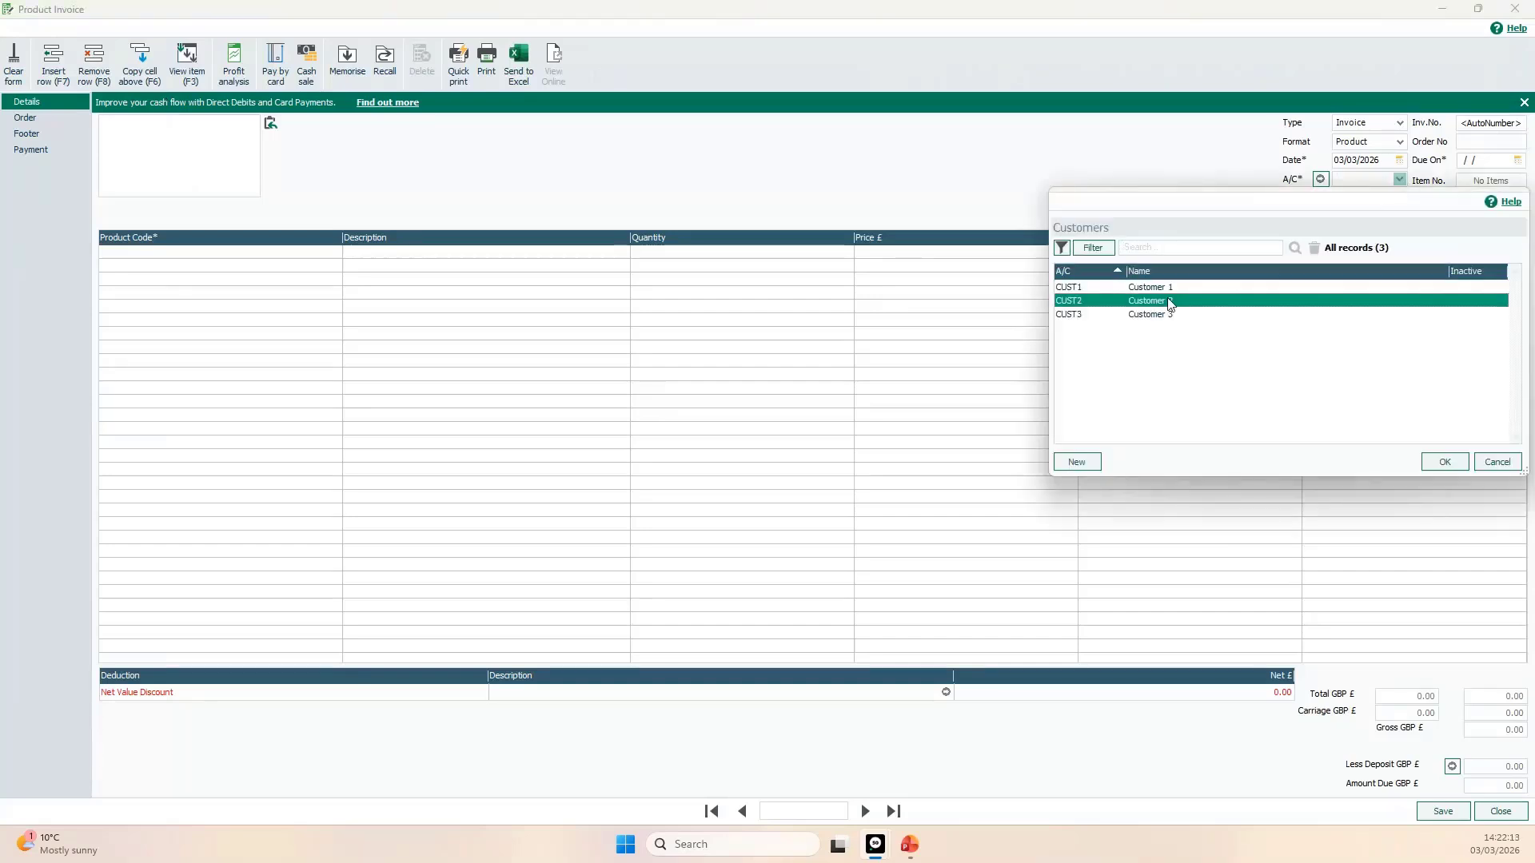
click(1444, 464)
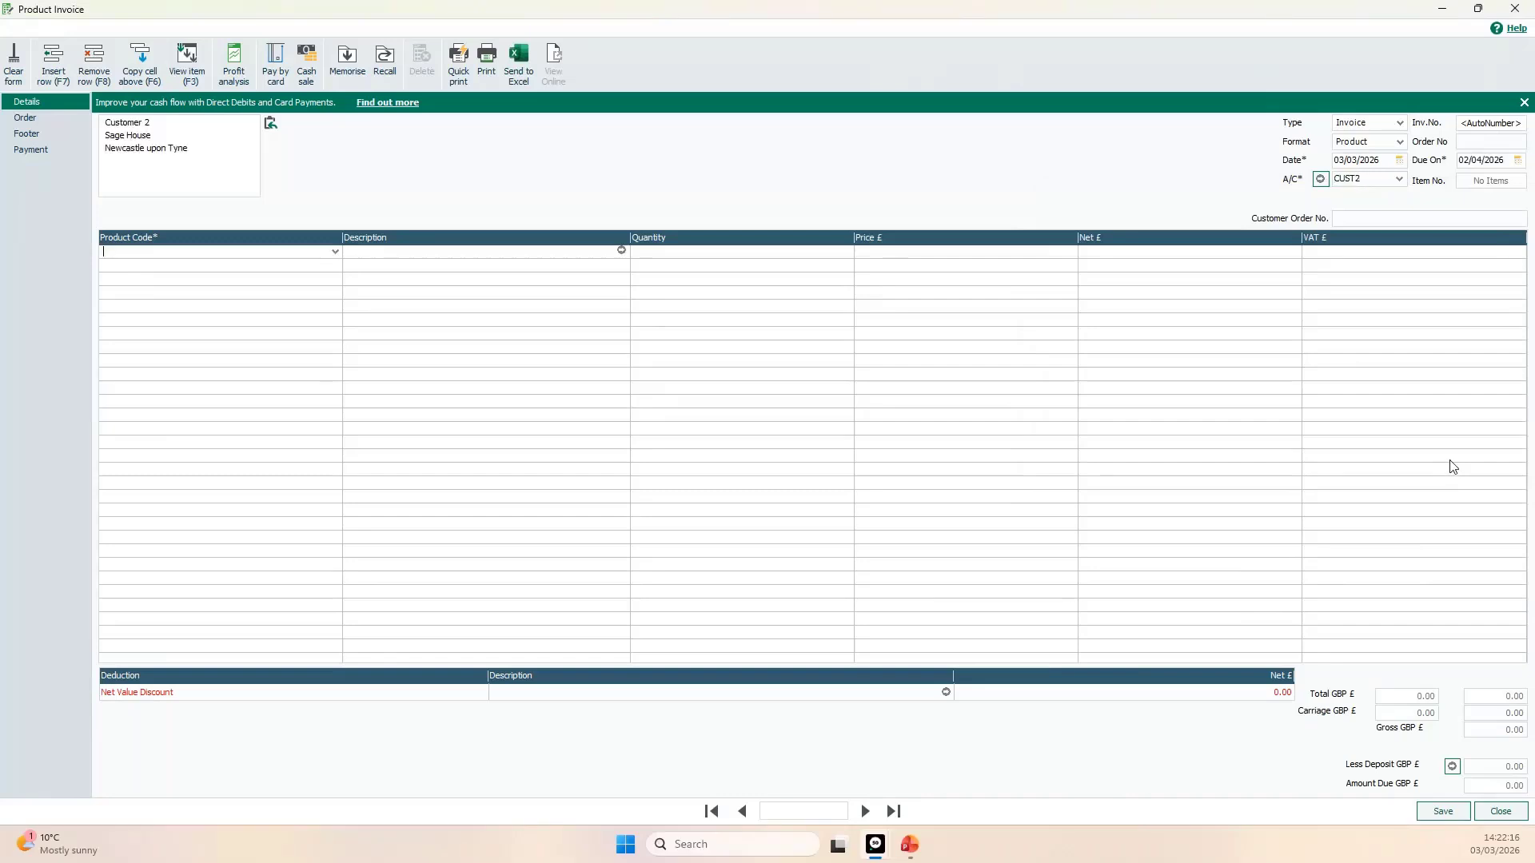
Add the Bricks product B001 to the first invoice line with a quantity of 10.
click(335, 252)
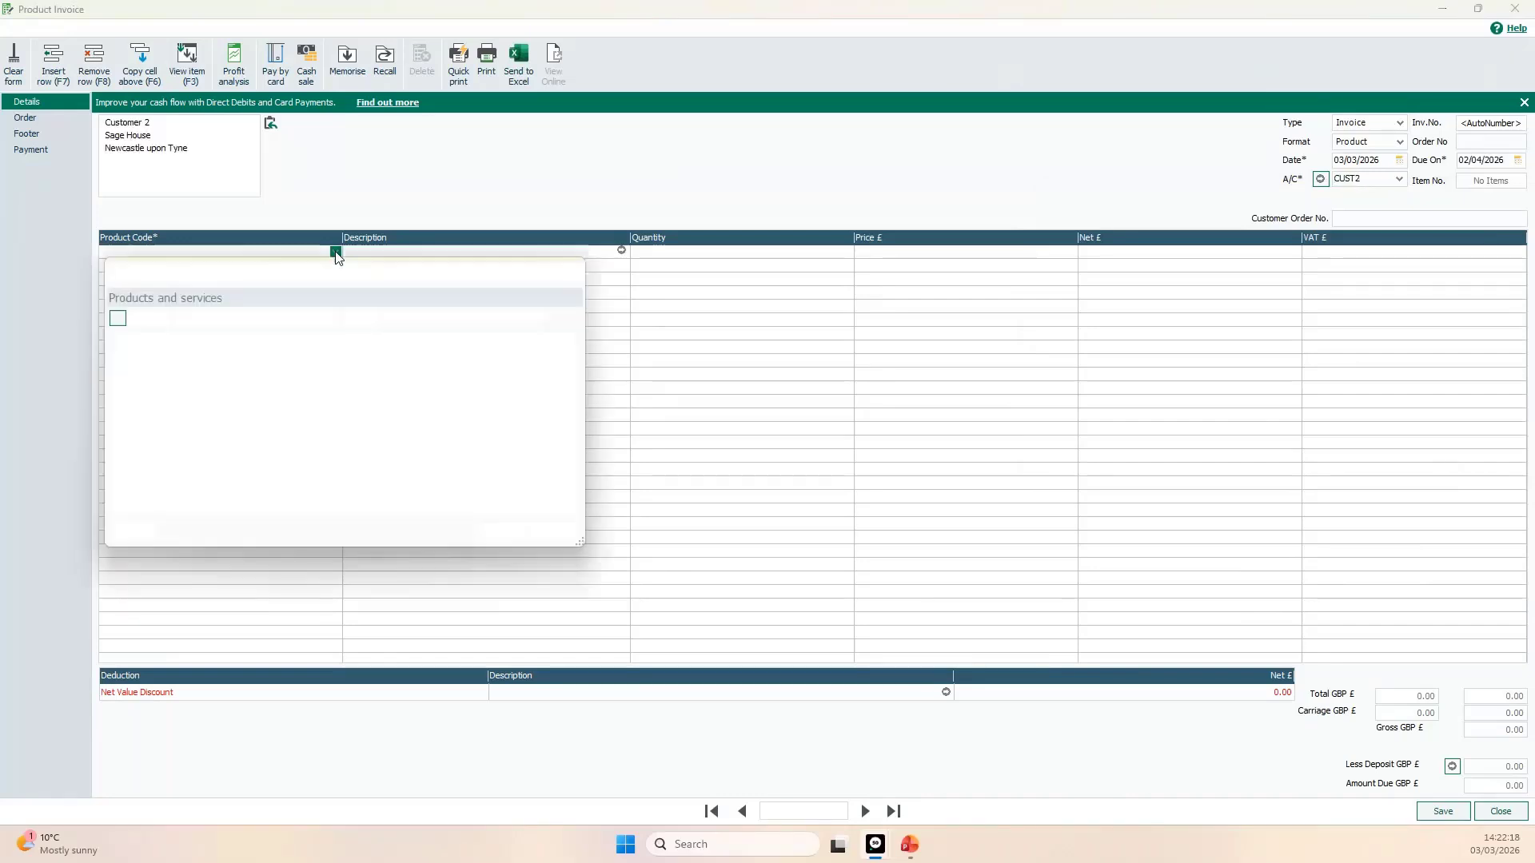
click(250, 418)
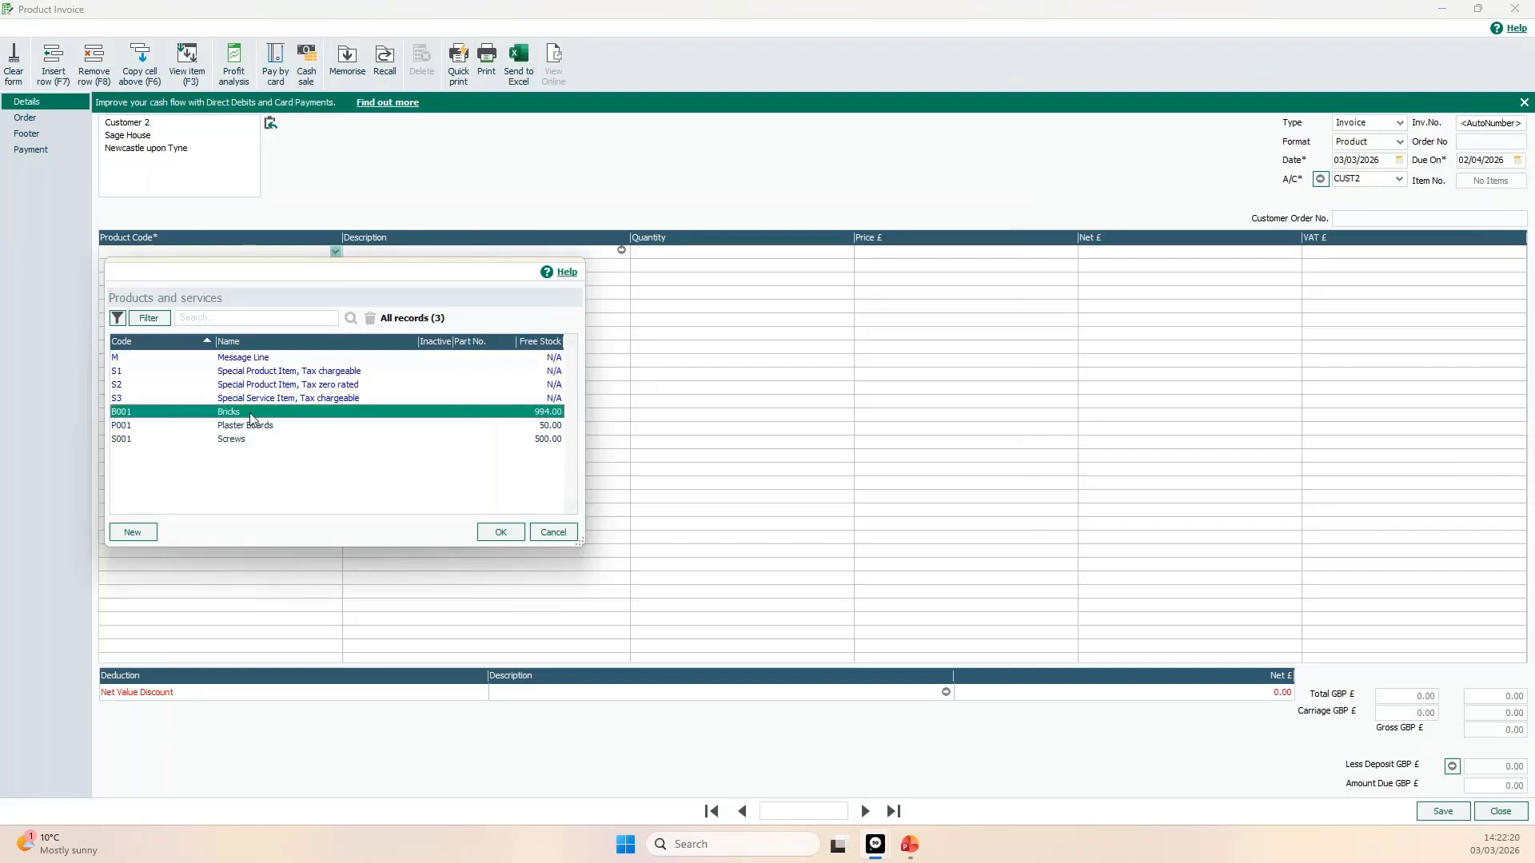
click(518, 534)
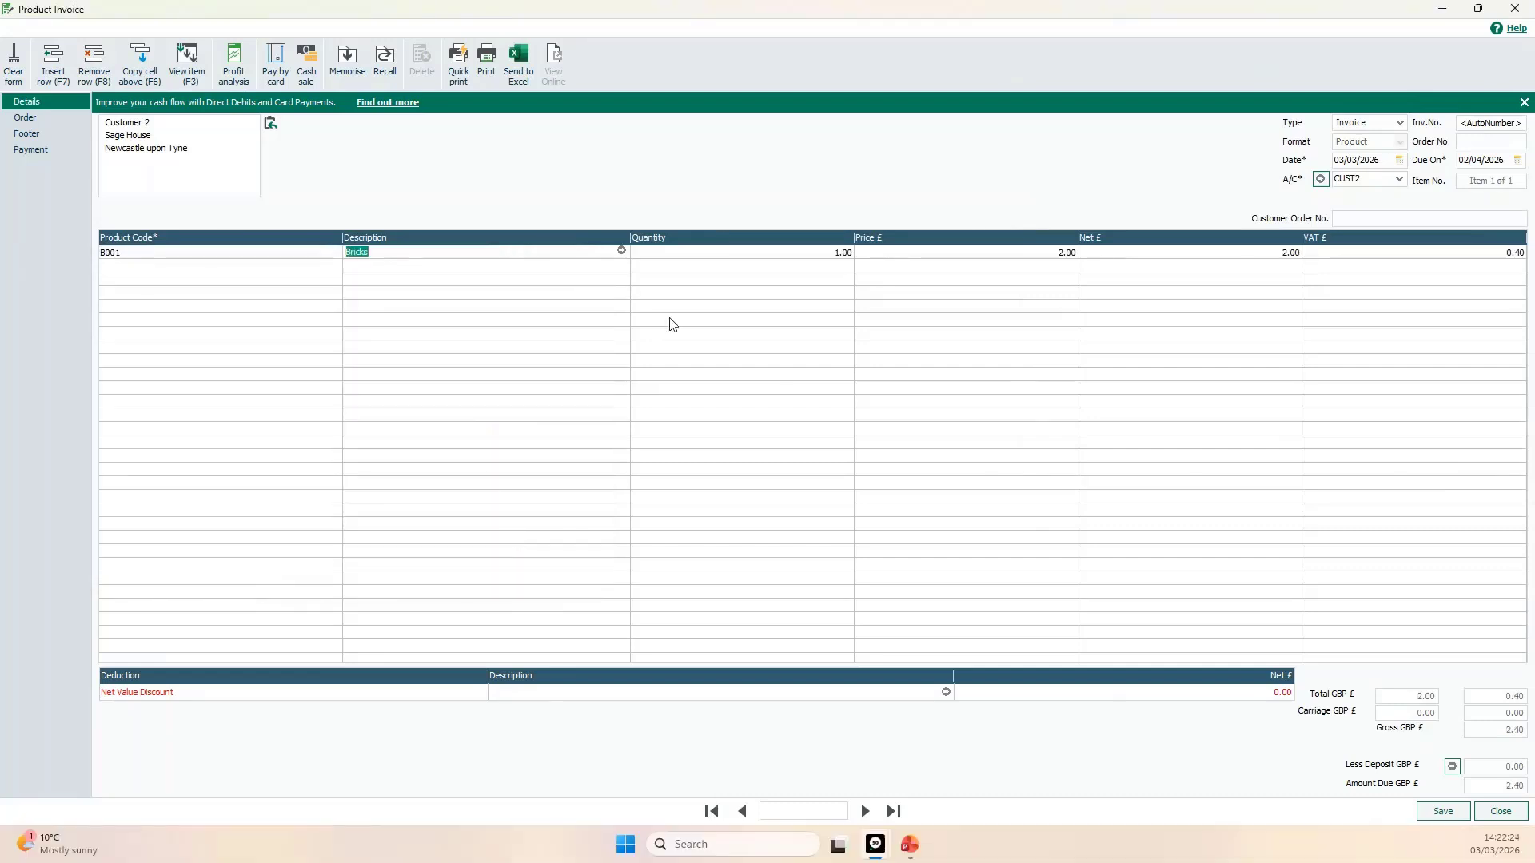
key(Tab)
text(10.00)
key(Tab)
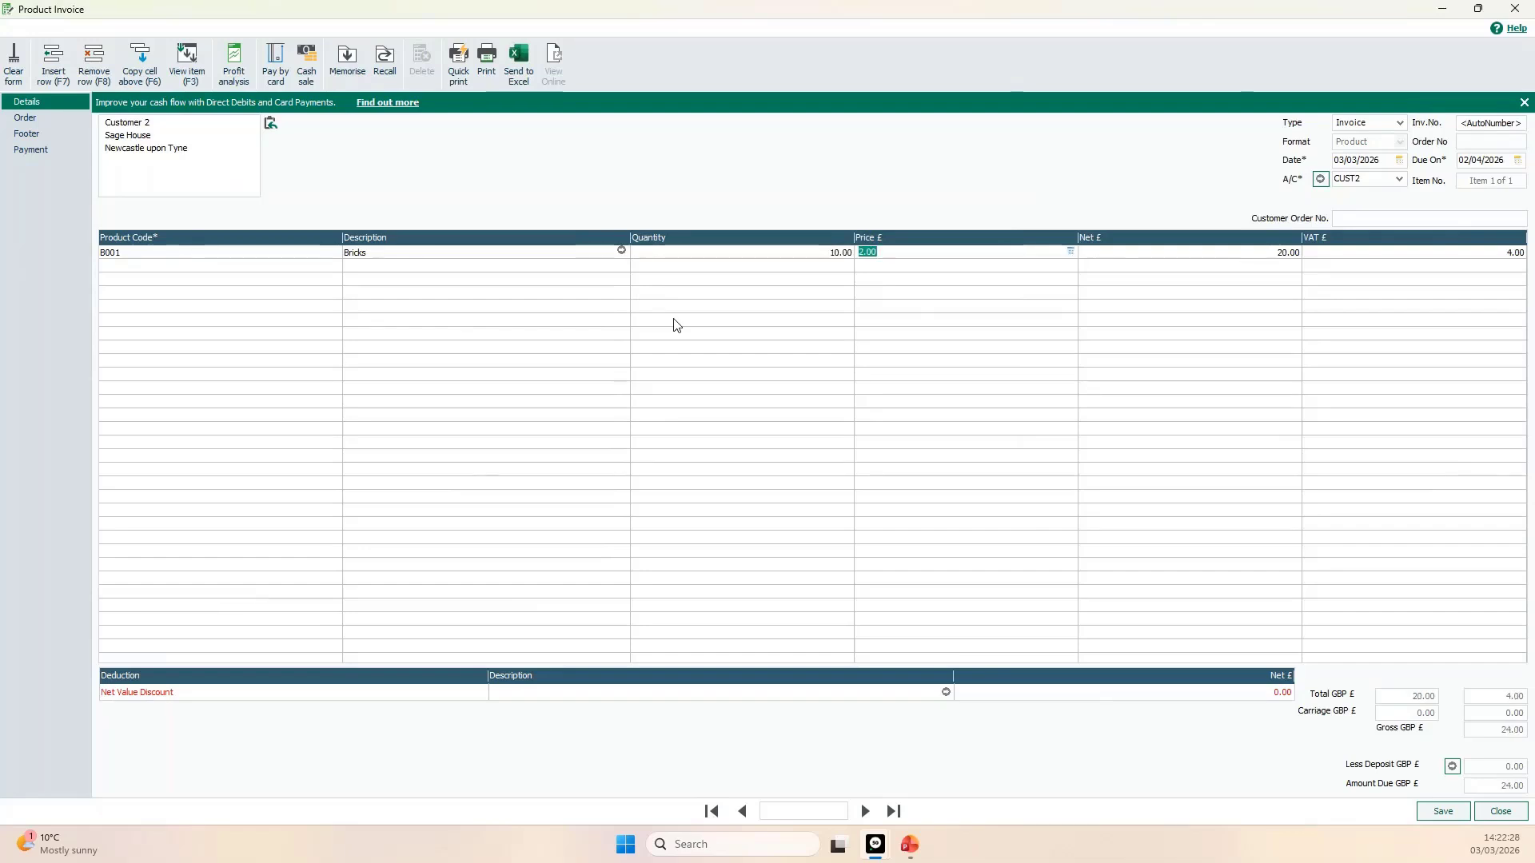
Enter the invoice's payment details: reference "Deposit paid", bank account 1200 Bank Current Account, and payment amount 12.00.
click(56, 152)
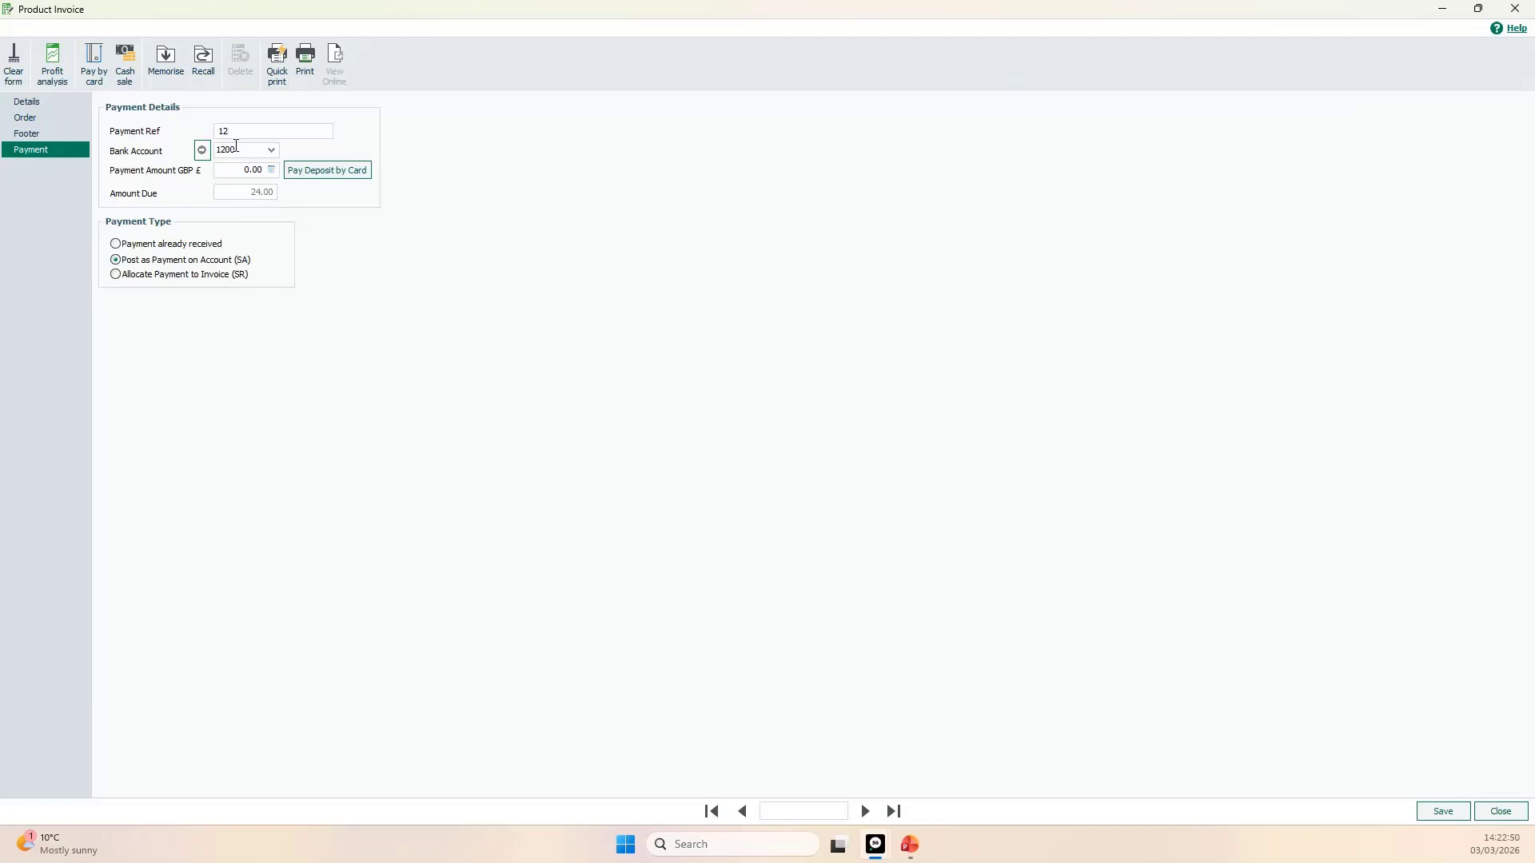
click(272, 151)
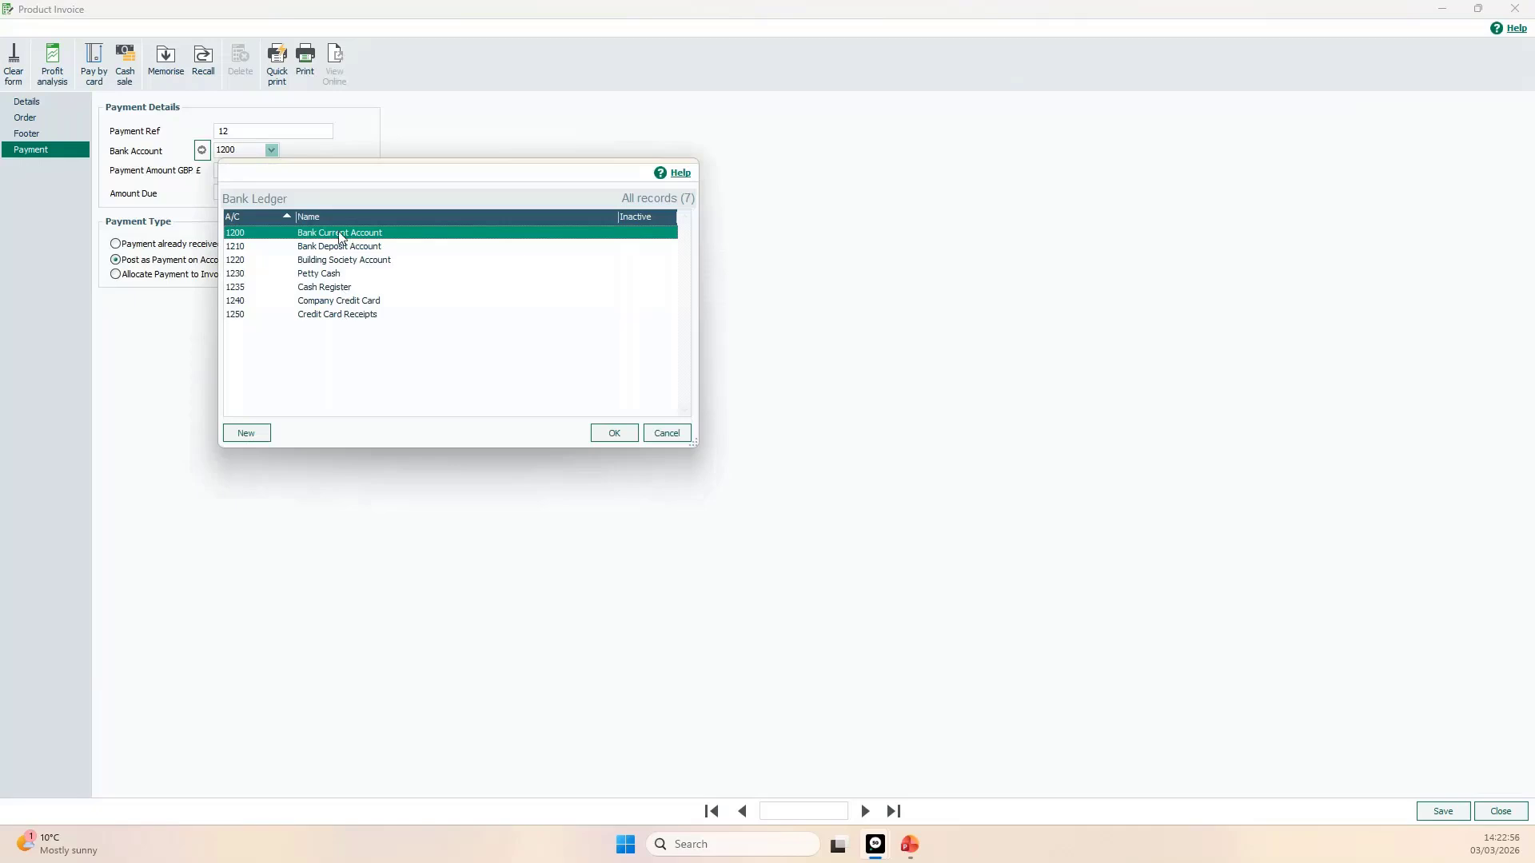
click(613, 433)
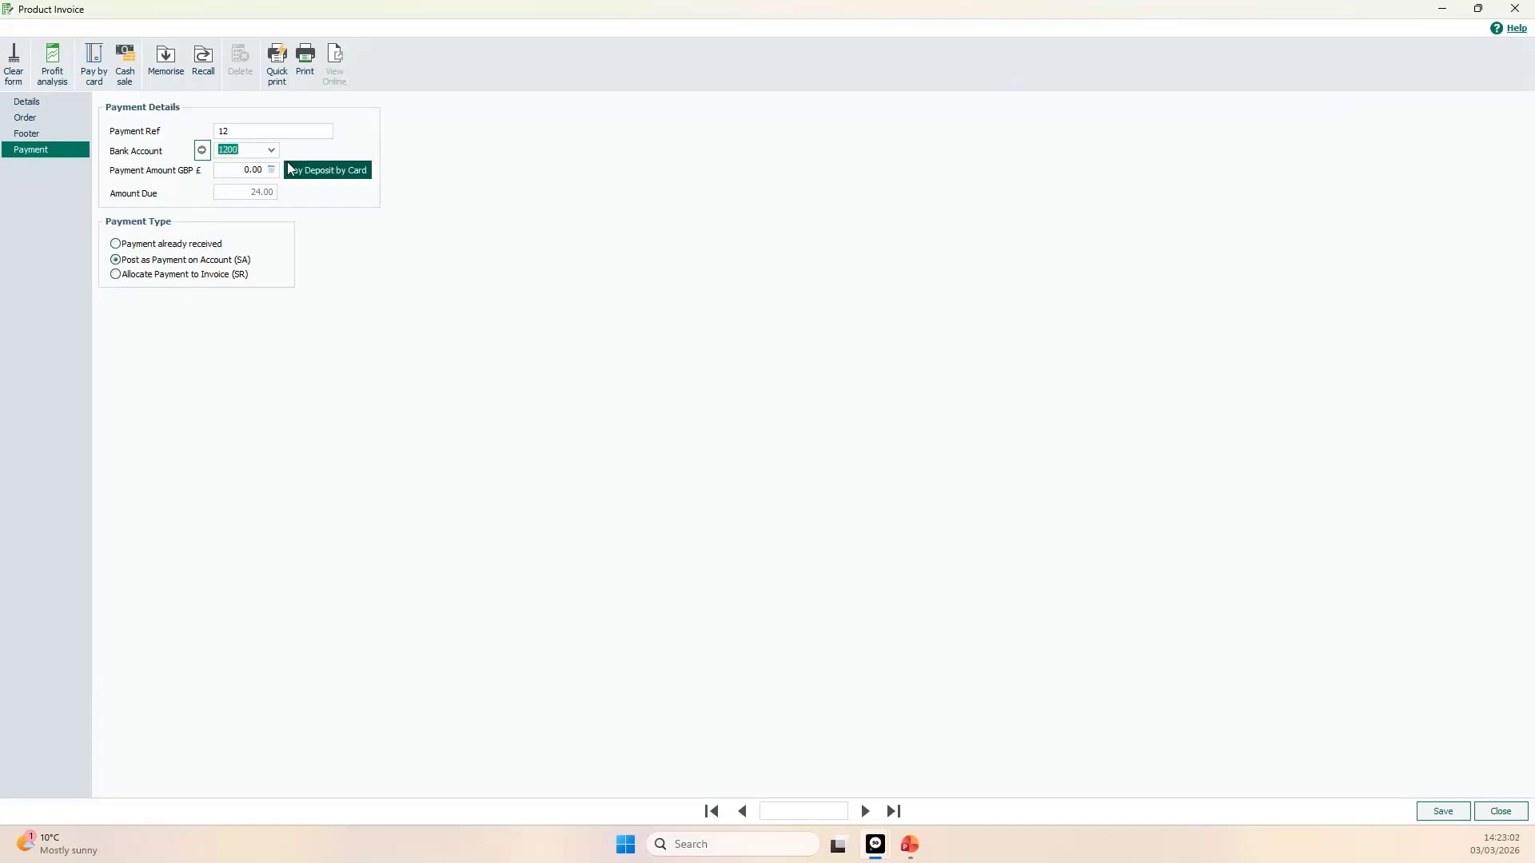
key(Tab)
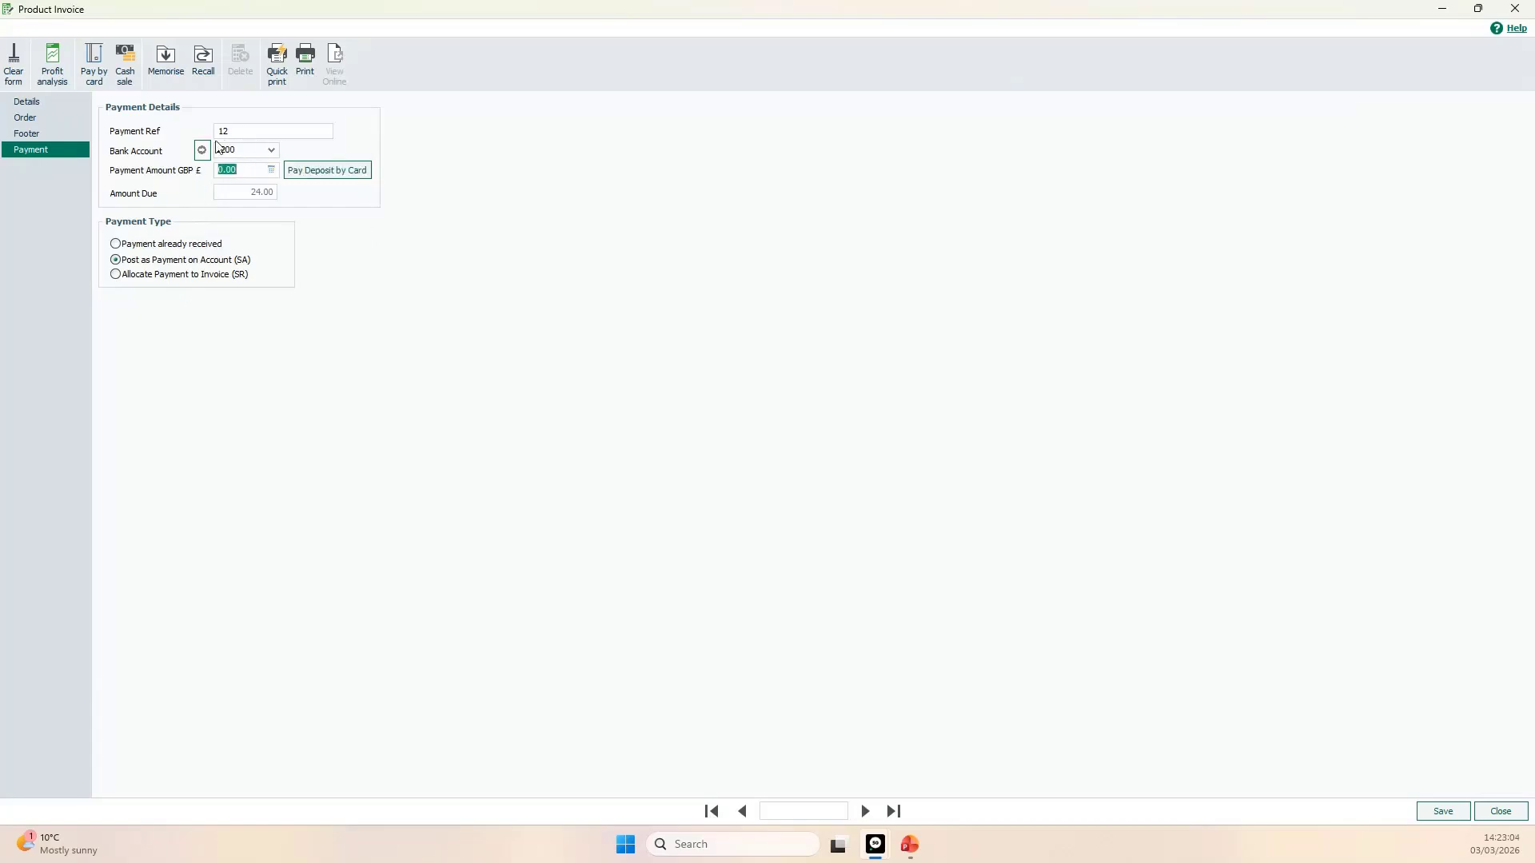
text(12)
click(243, 132)
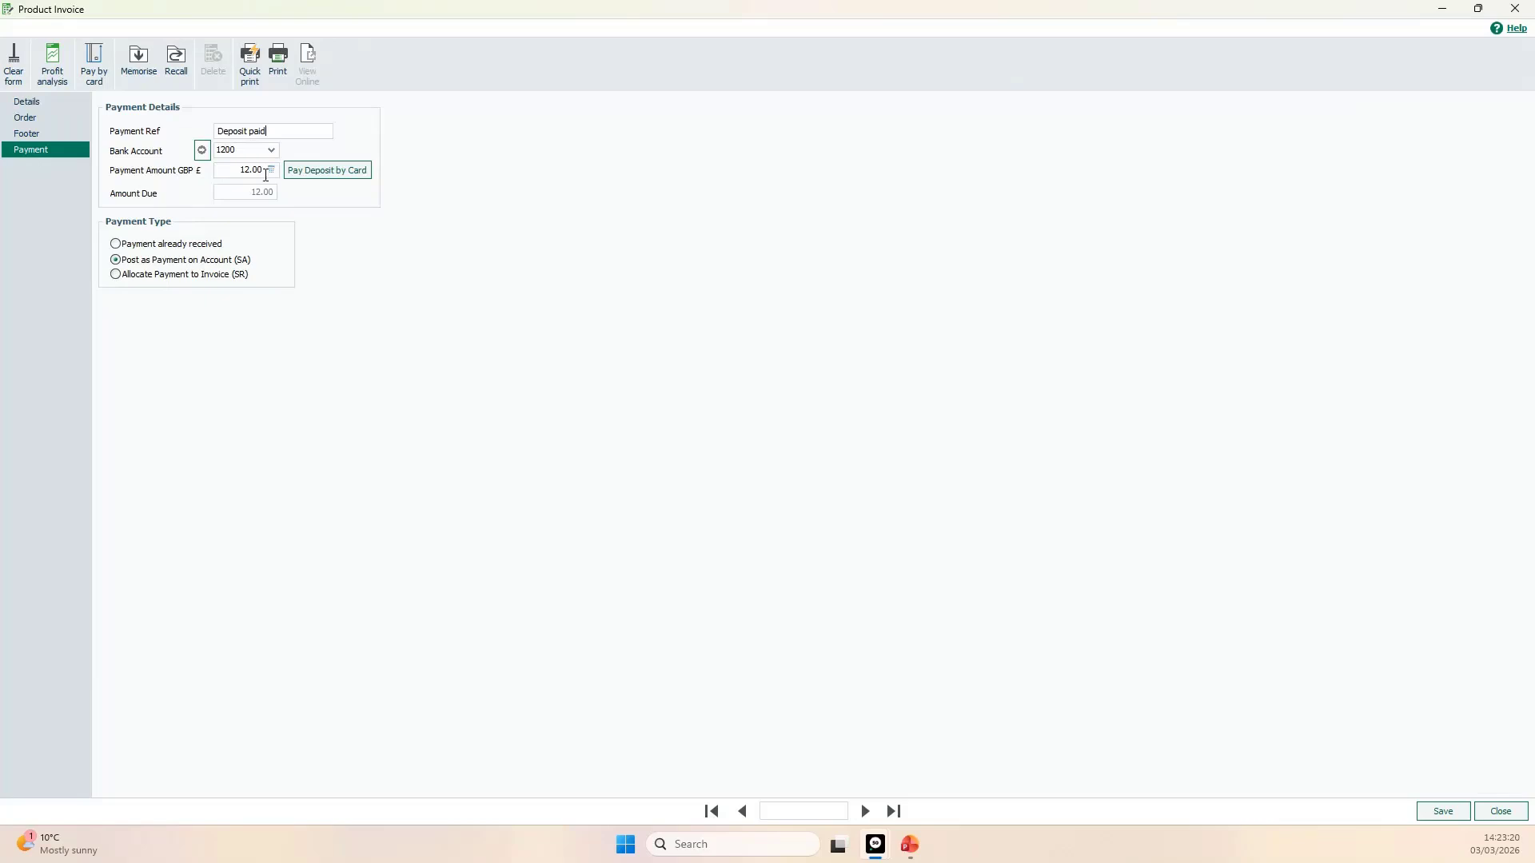
click(272, 171)
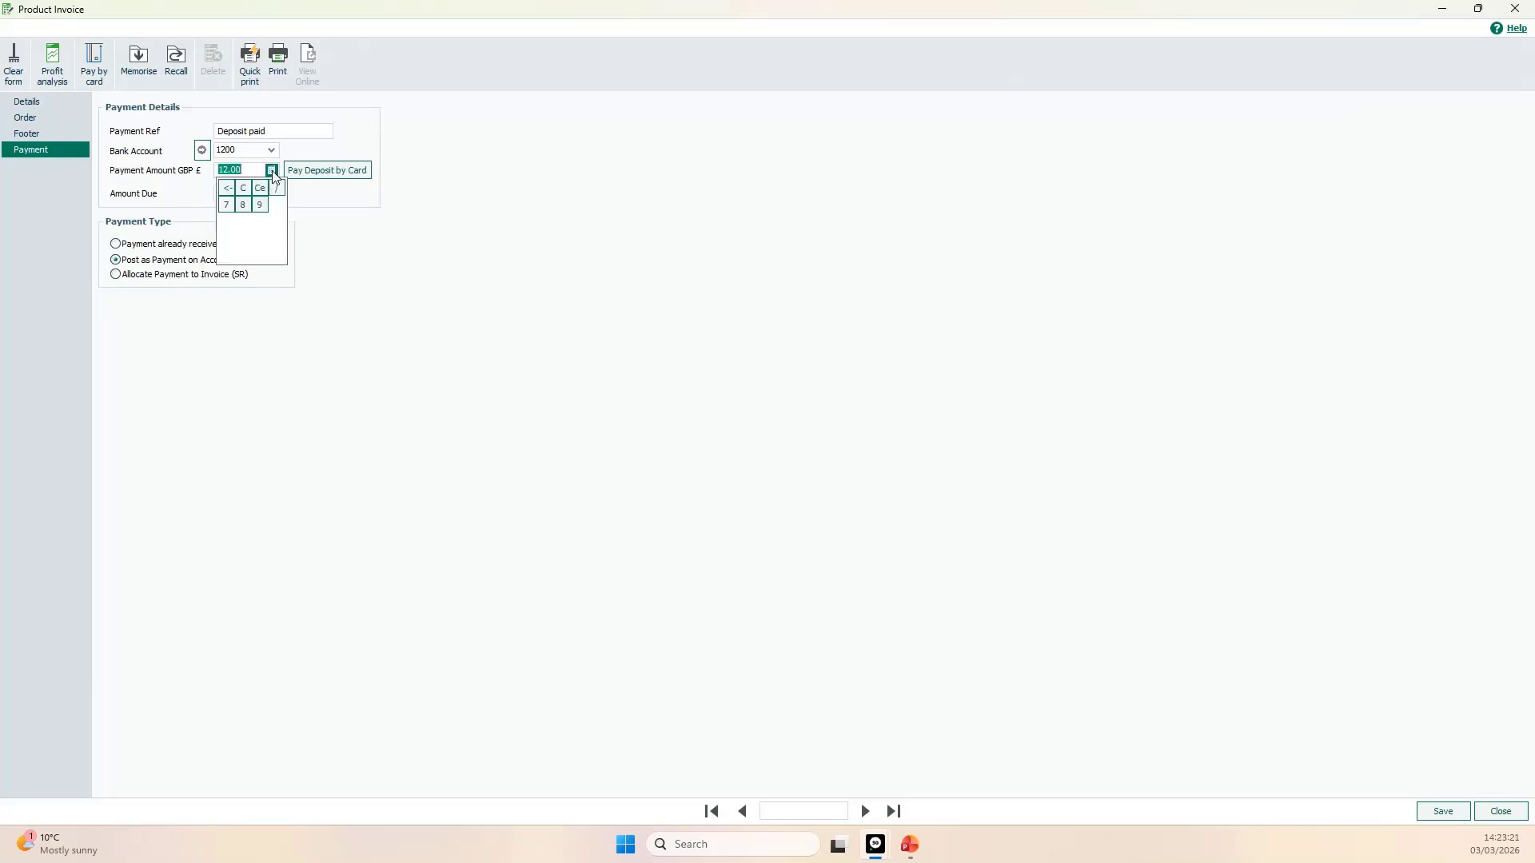
click(353, 236)
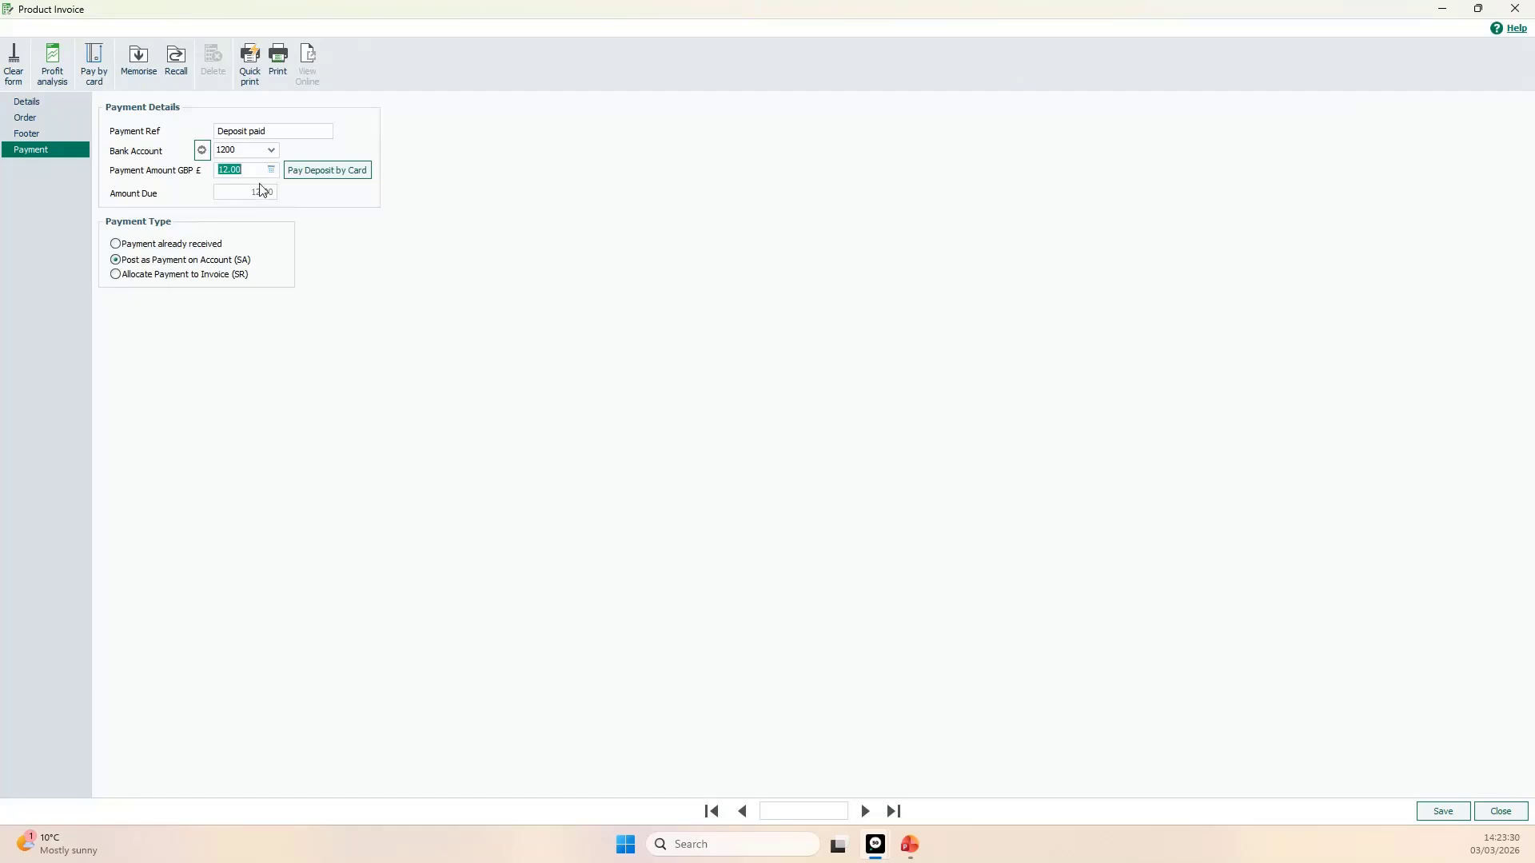
Set the payment type to Allocate Payment to Invoice (SR), then save the invoice and close the form.
click(116, 274)
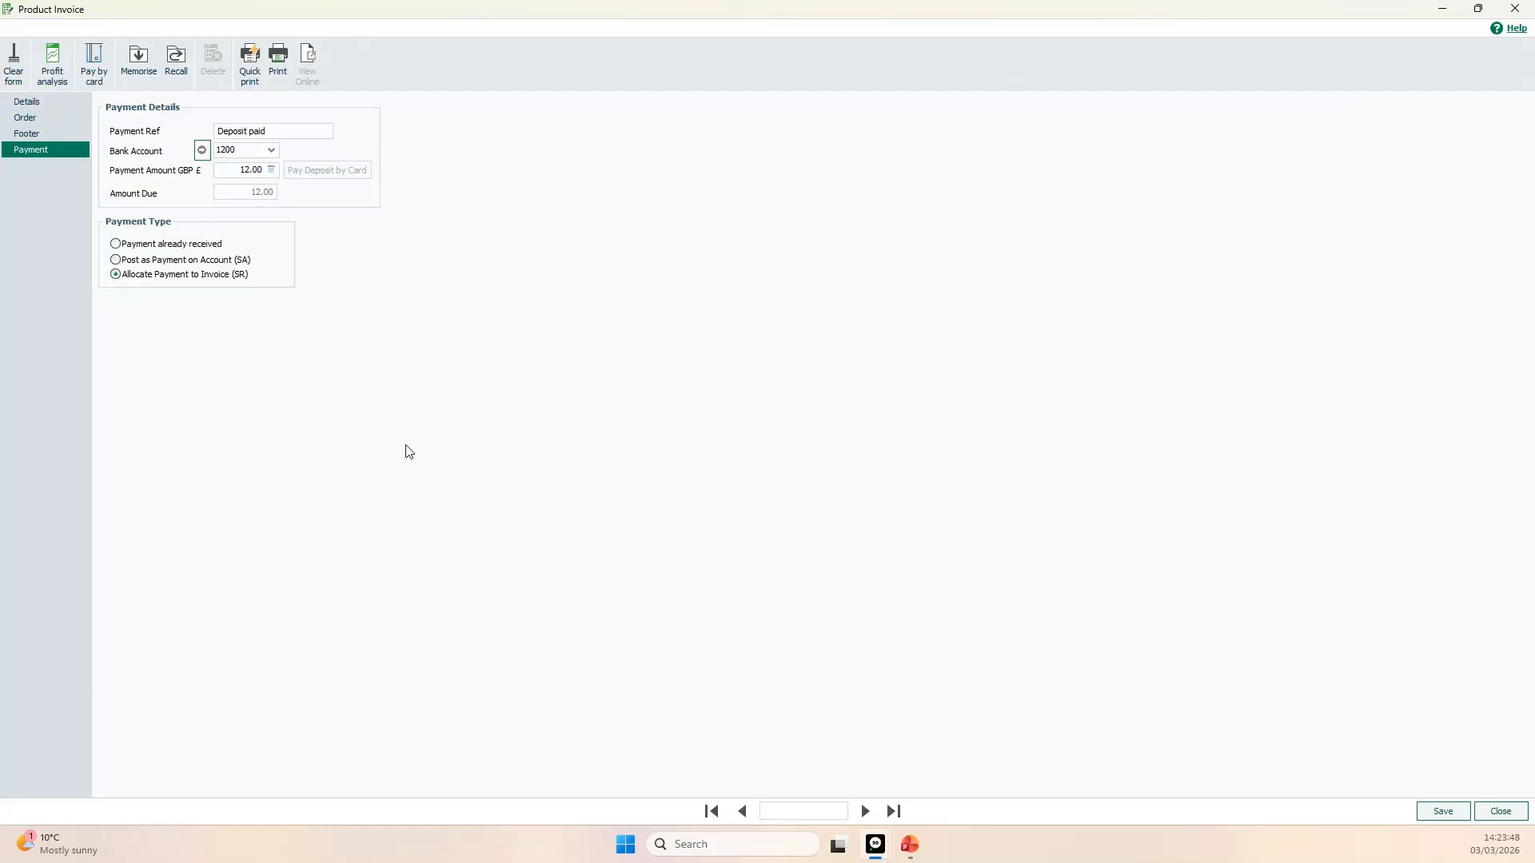
click(1454, 819)
click(1499, 813)
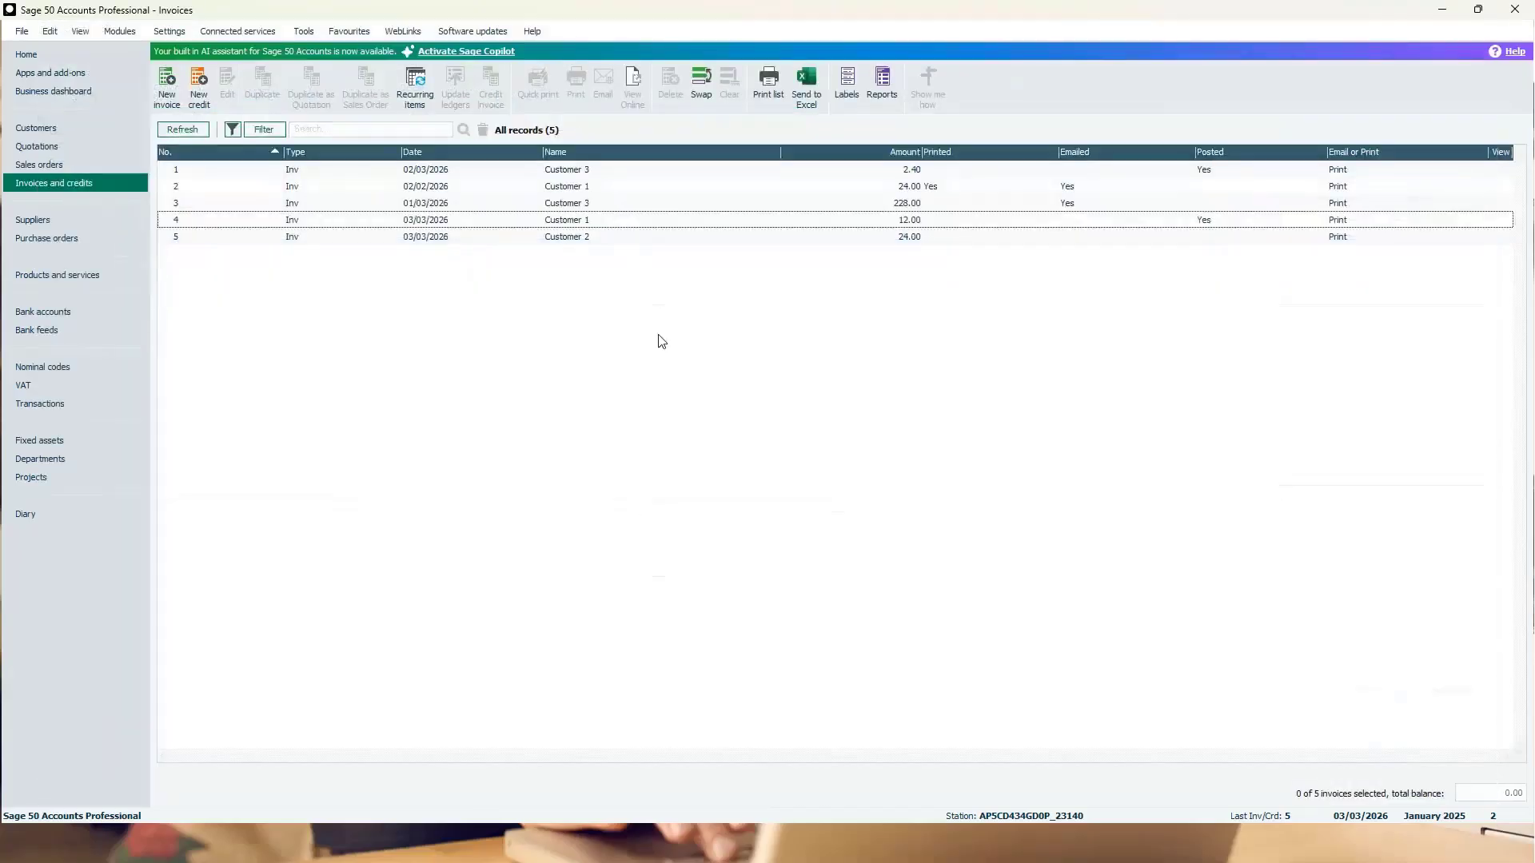
Select invoice 5, then check the transactions list and the Bricks product's stock activity for it.
click(259, 244)
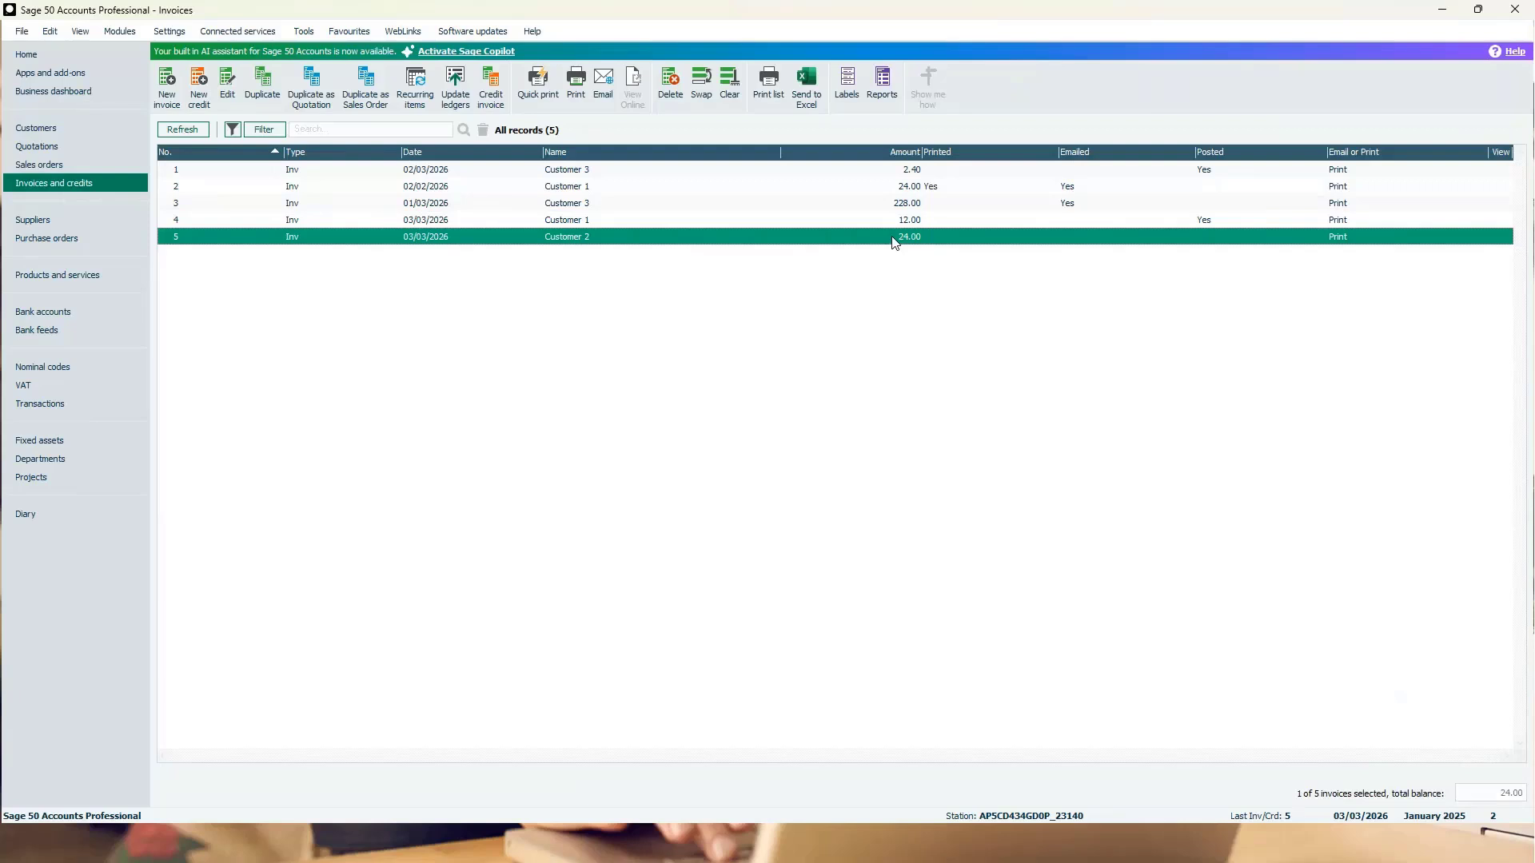
click(58, 403)
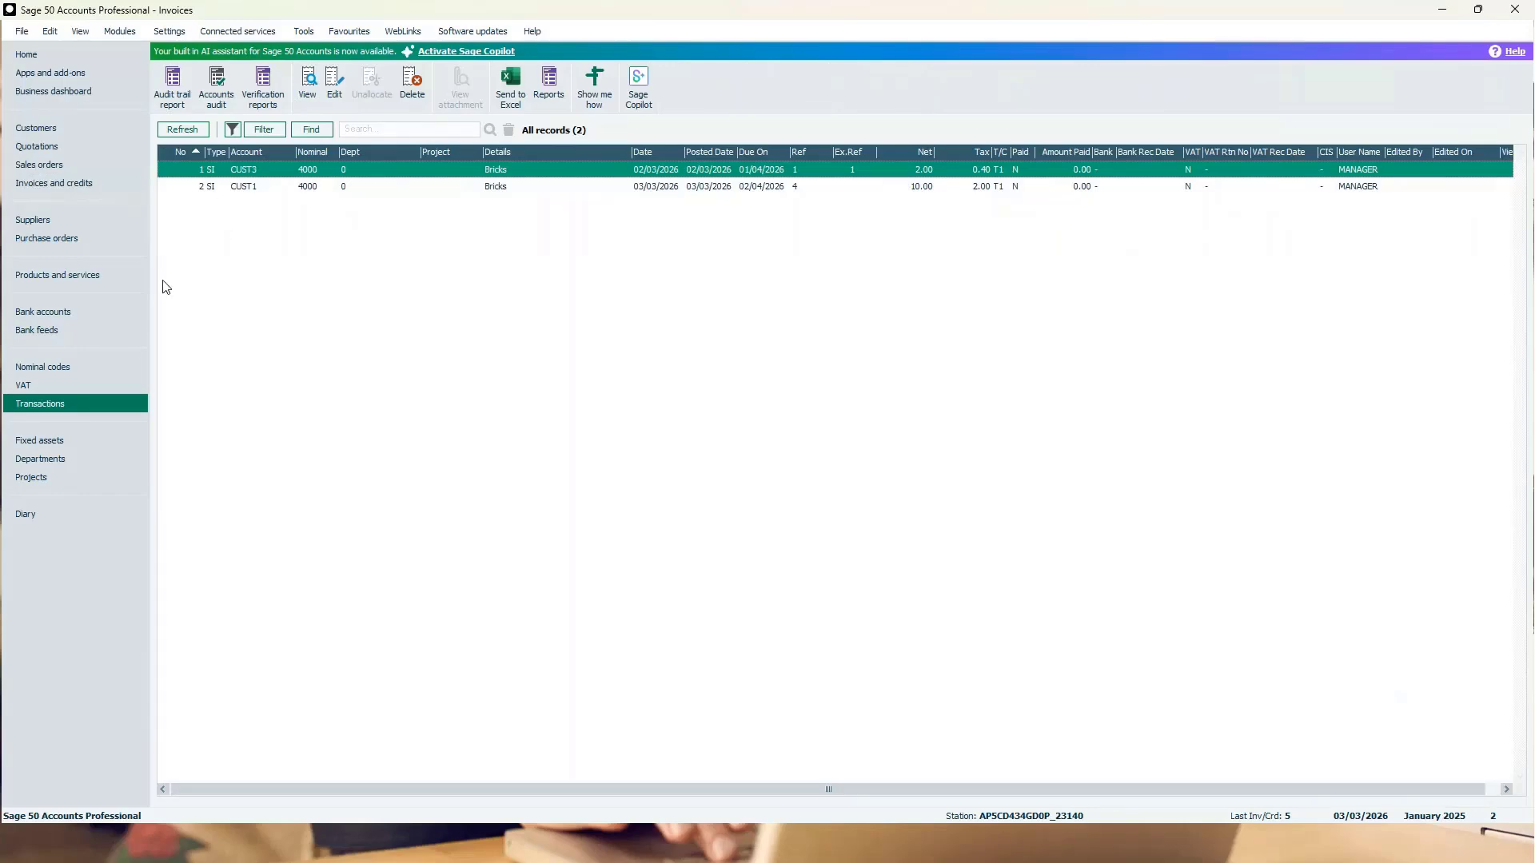
click(77, 272)
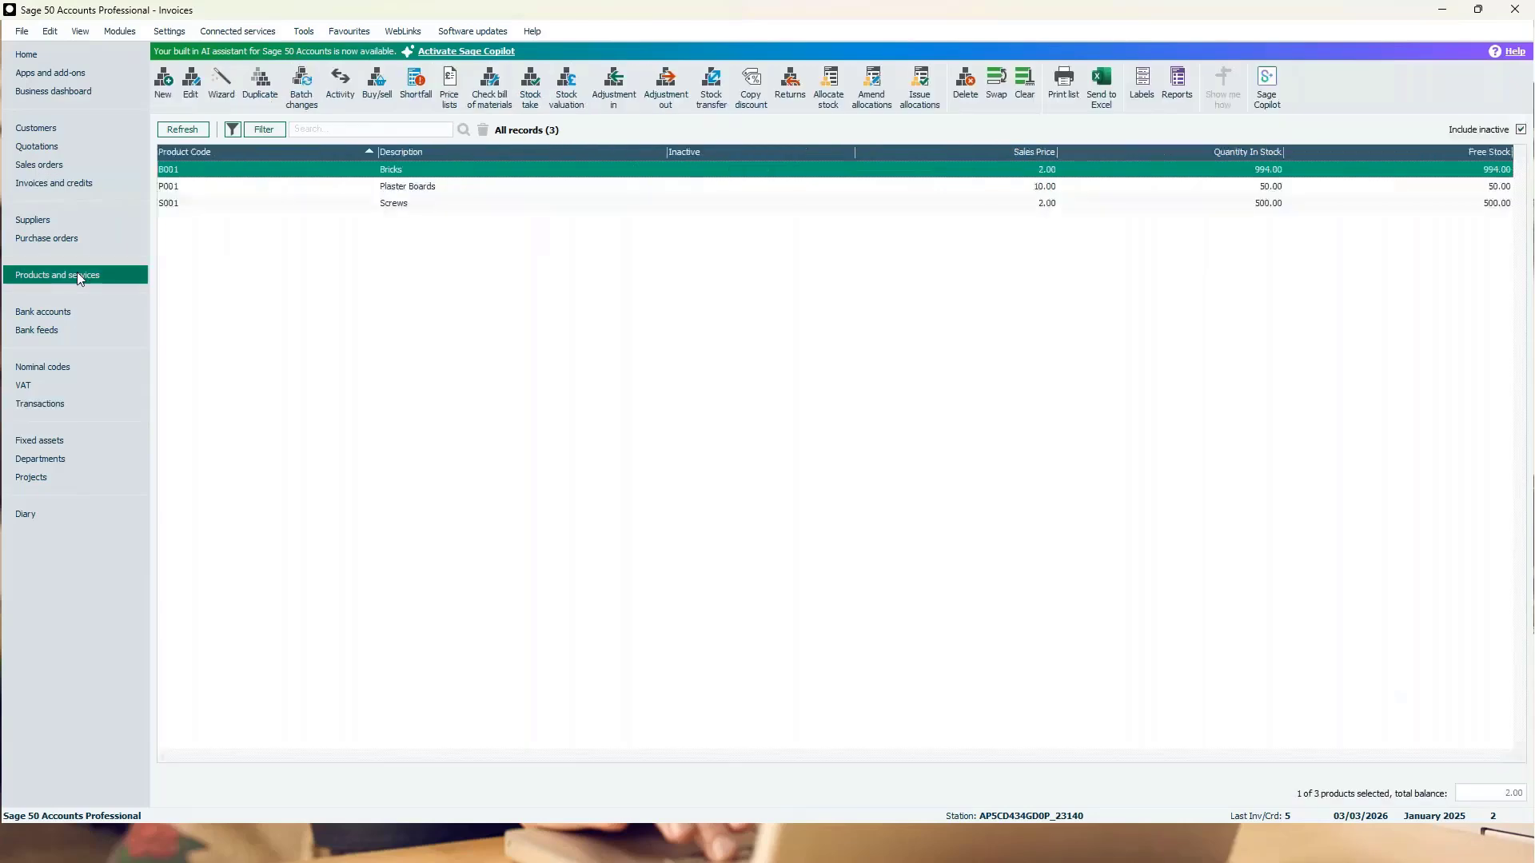
click(340, 88)
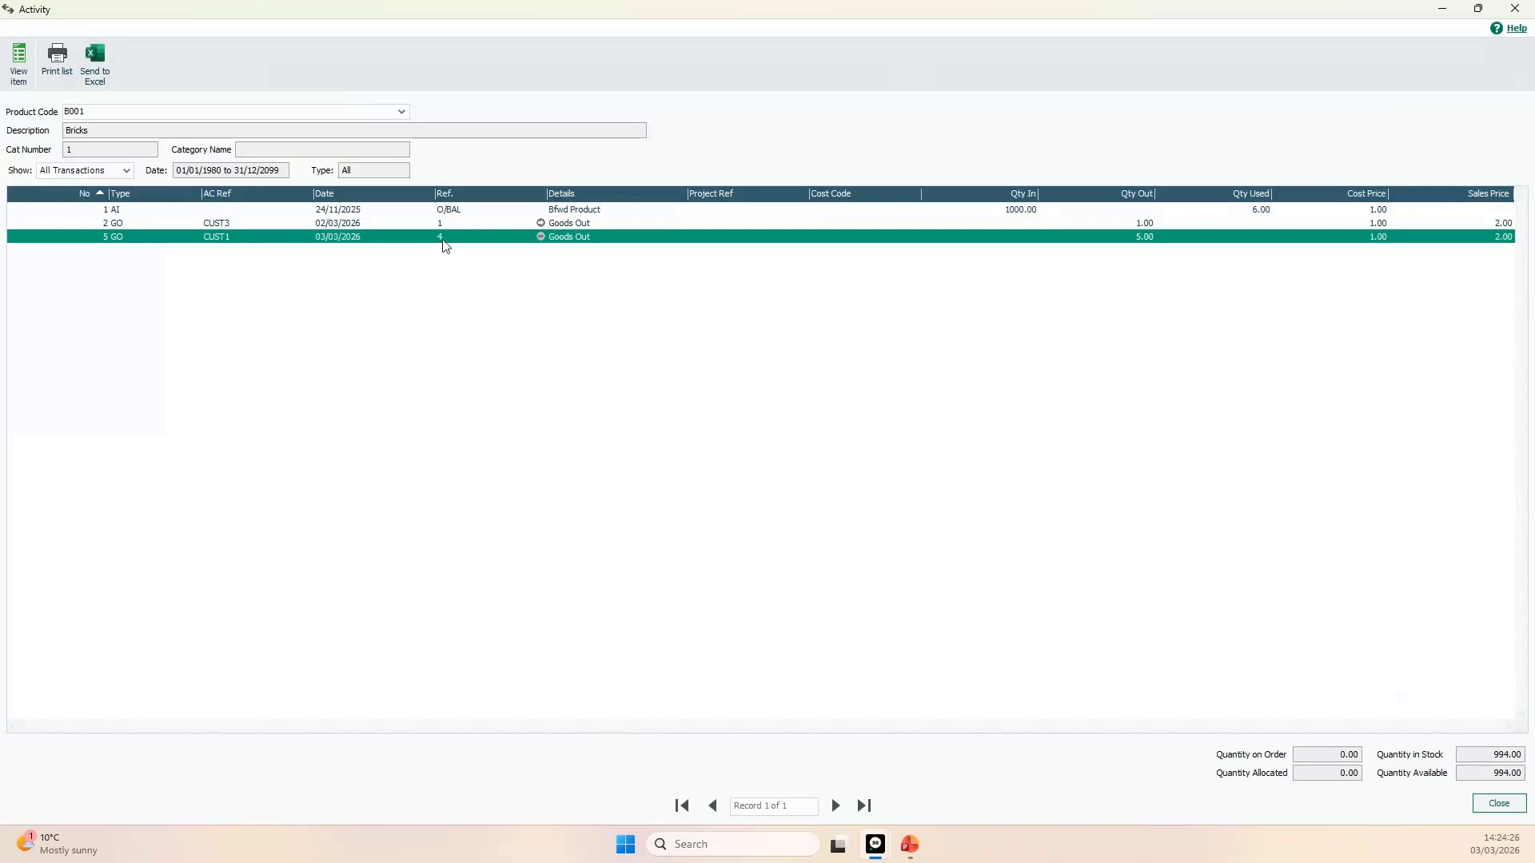
click(1491, 811)
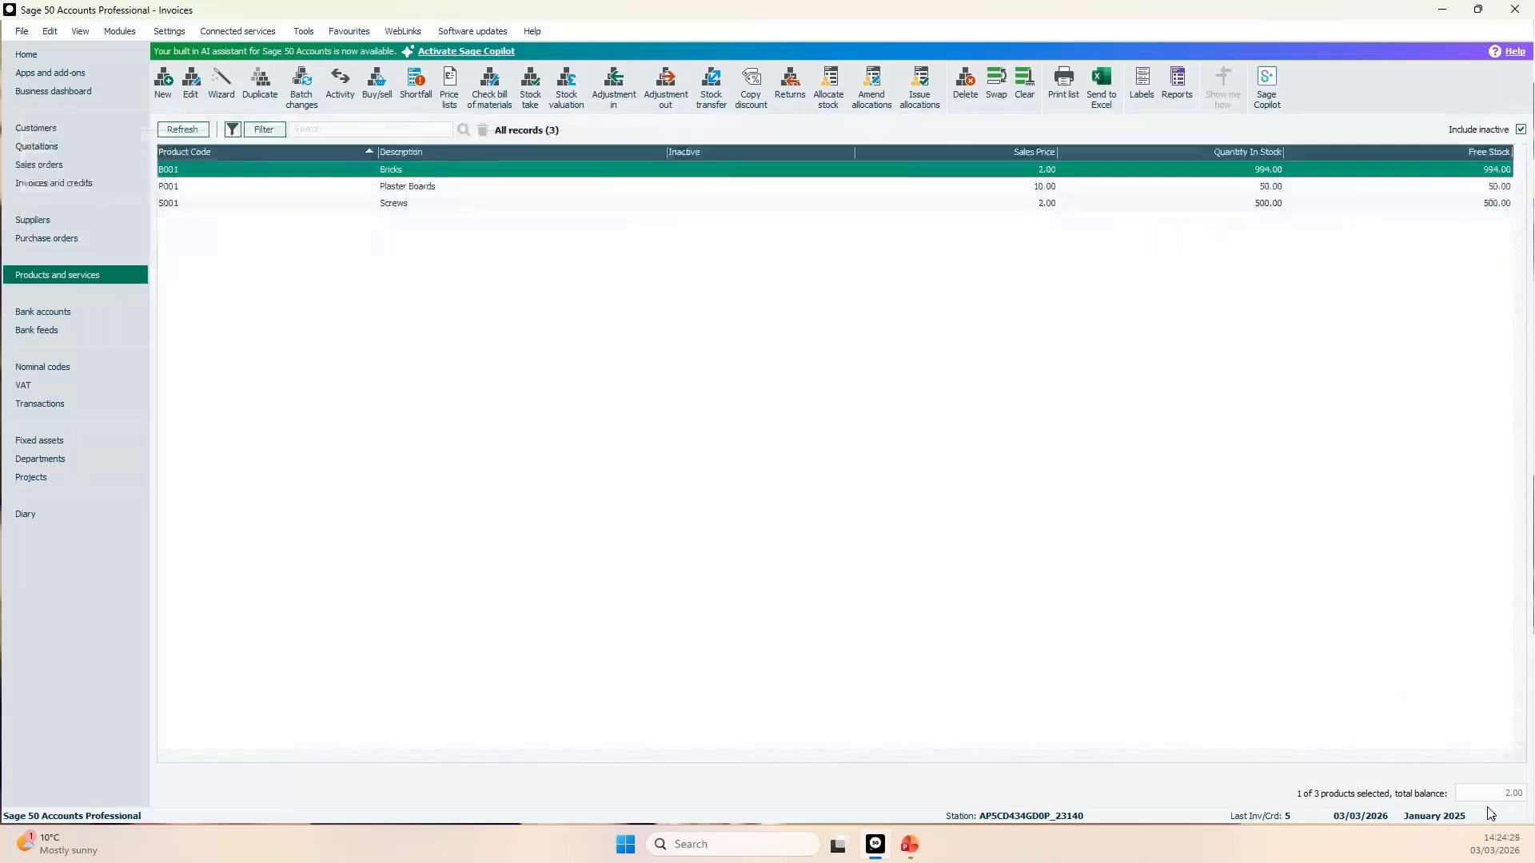
Check Customer 2's account activity for invoice 5 and its deposit, and close the activity window.
click(68, 128)
click(396, 188)
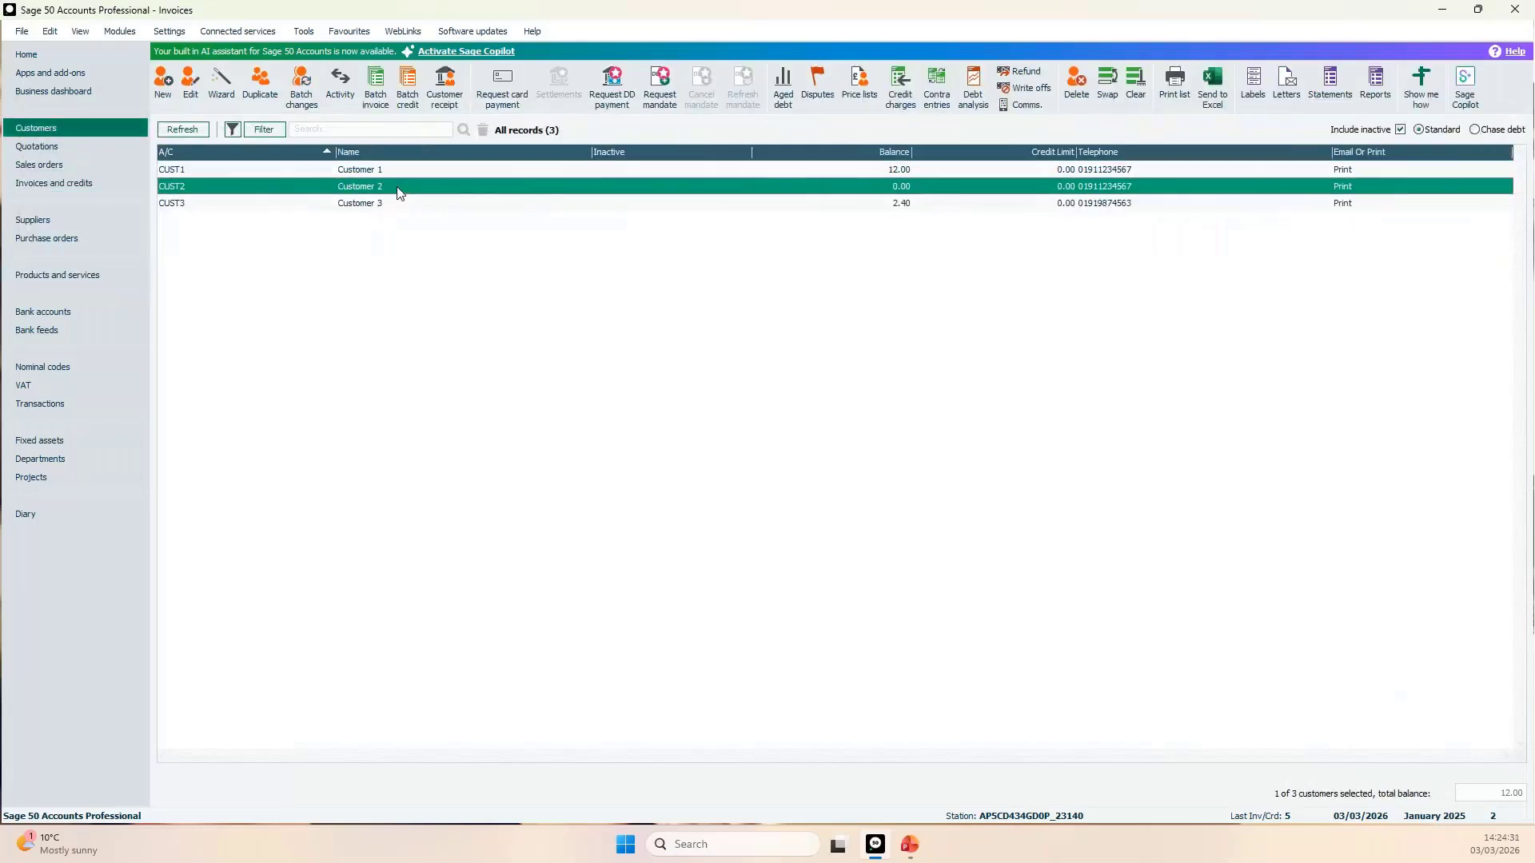
click(339, 102)
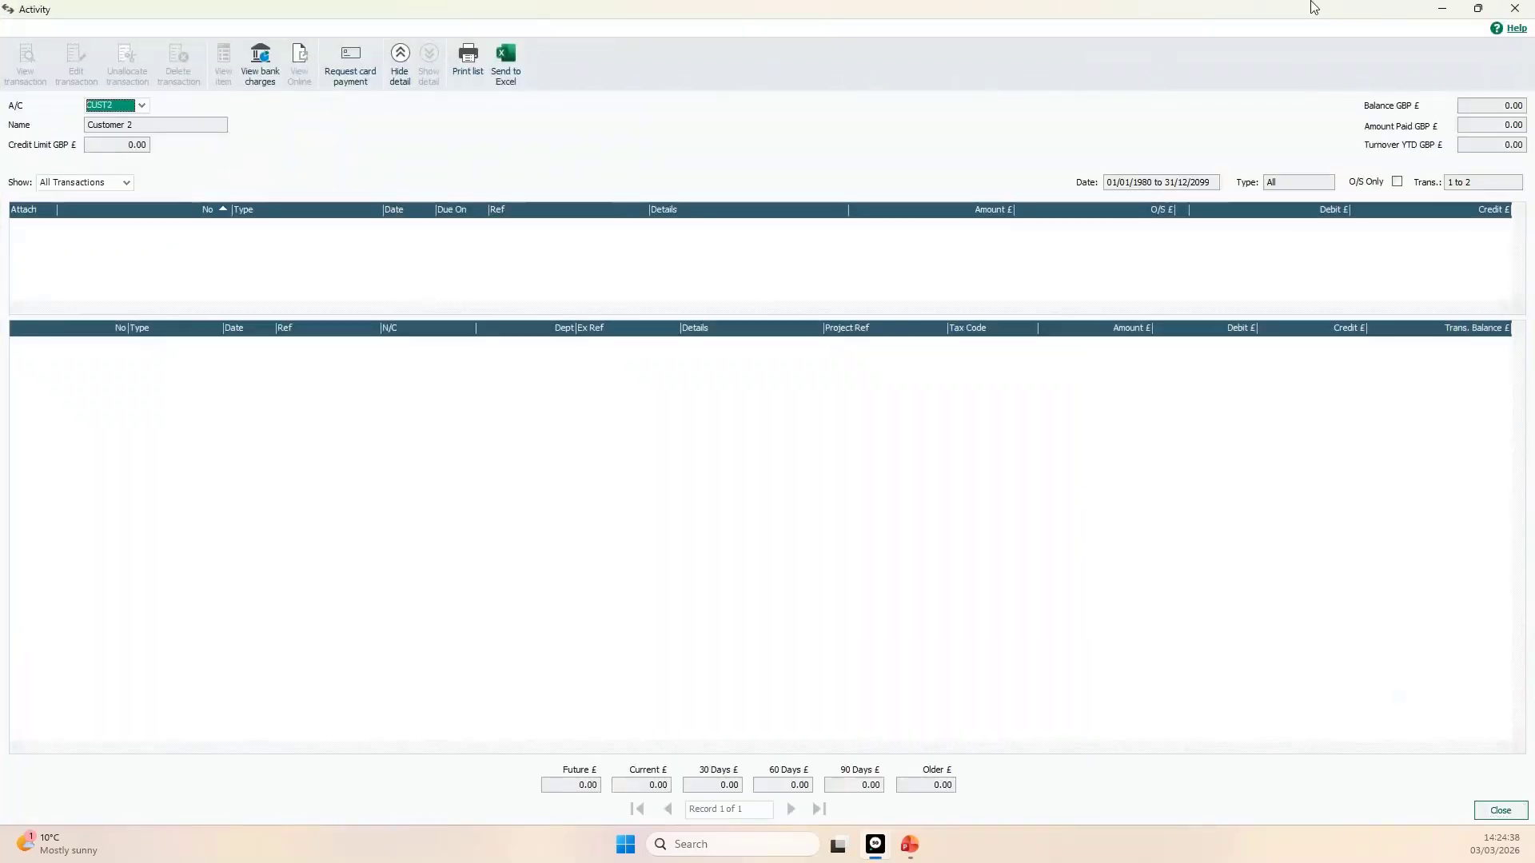
click(1517, 10)
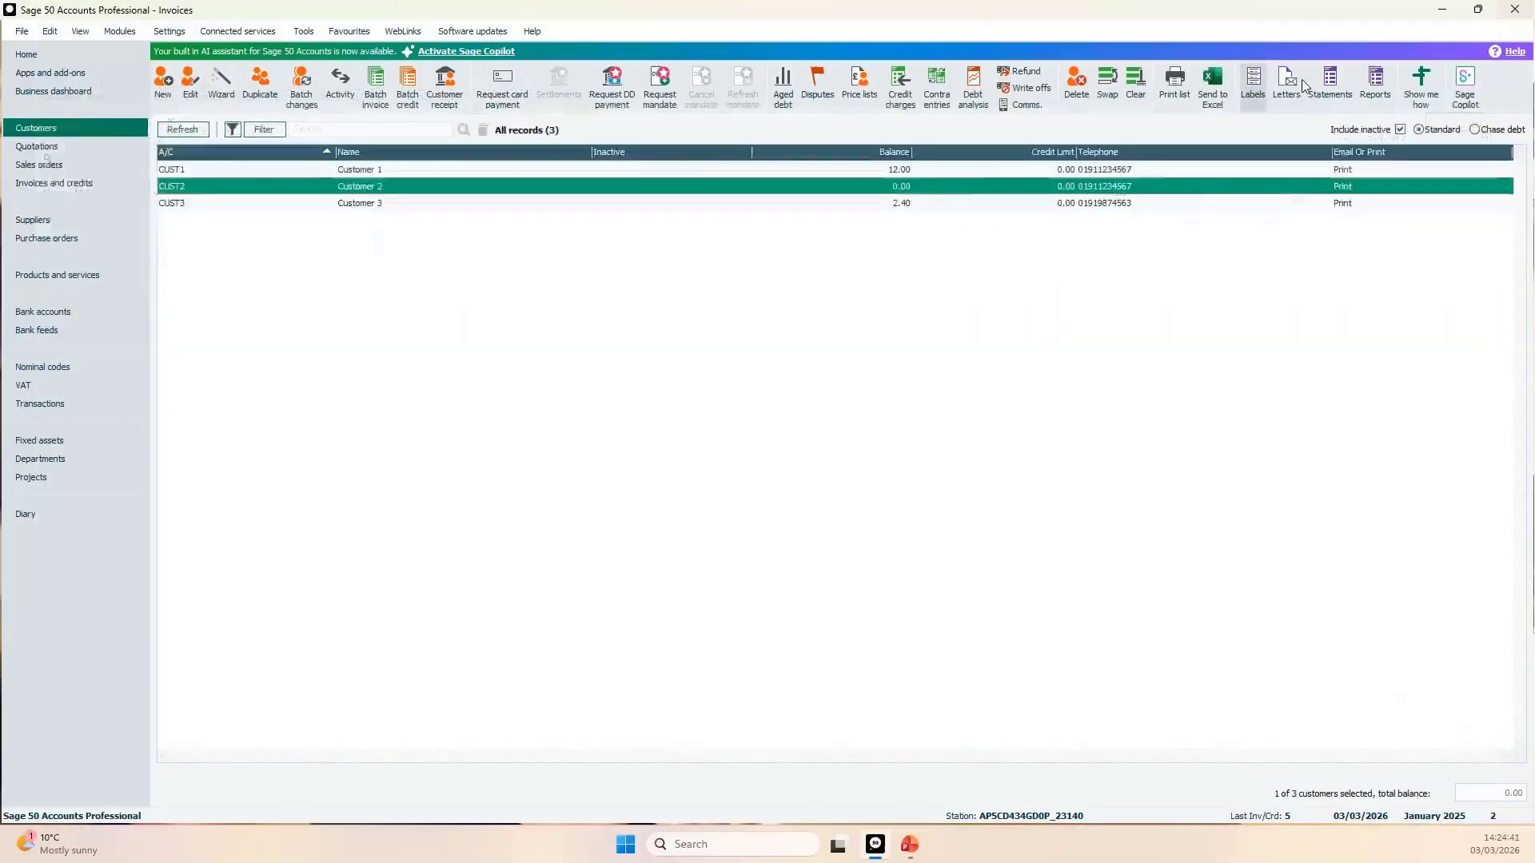
Update the ledgers with invoice 5 using Preview output and enlarge the report to review it.
click(86, 183)
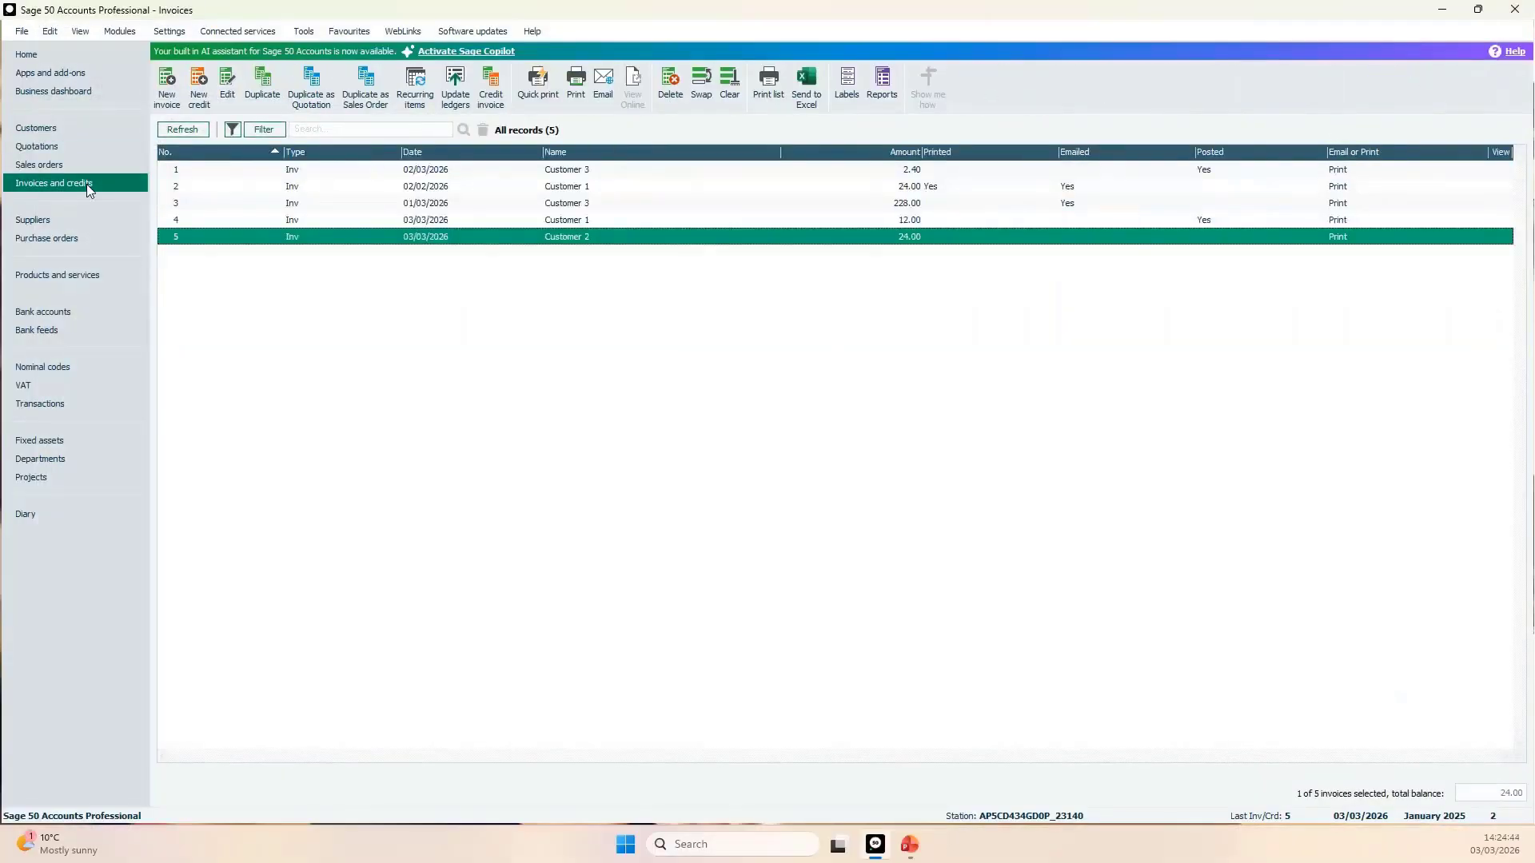
click(461, 110)
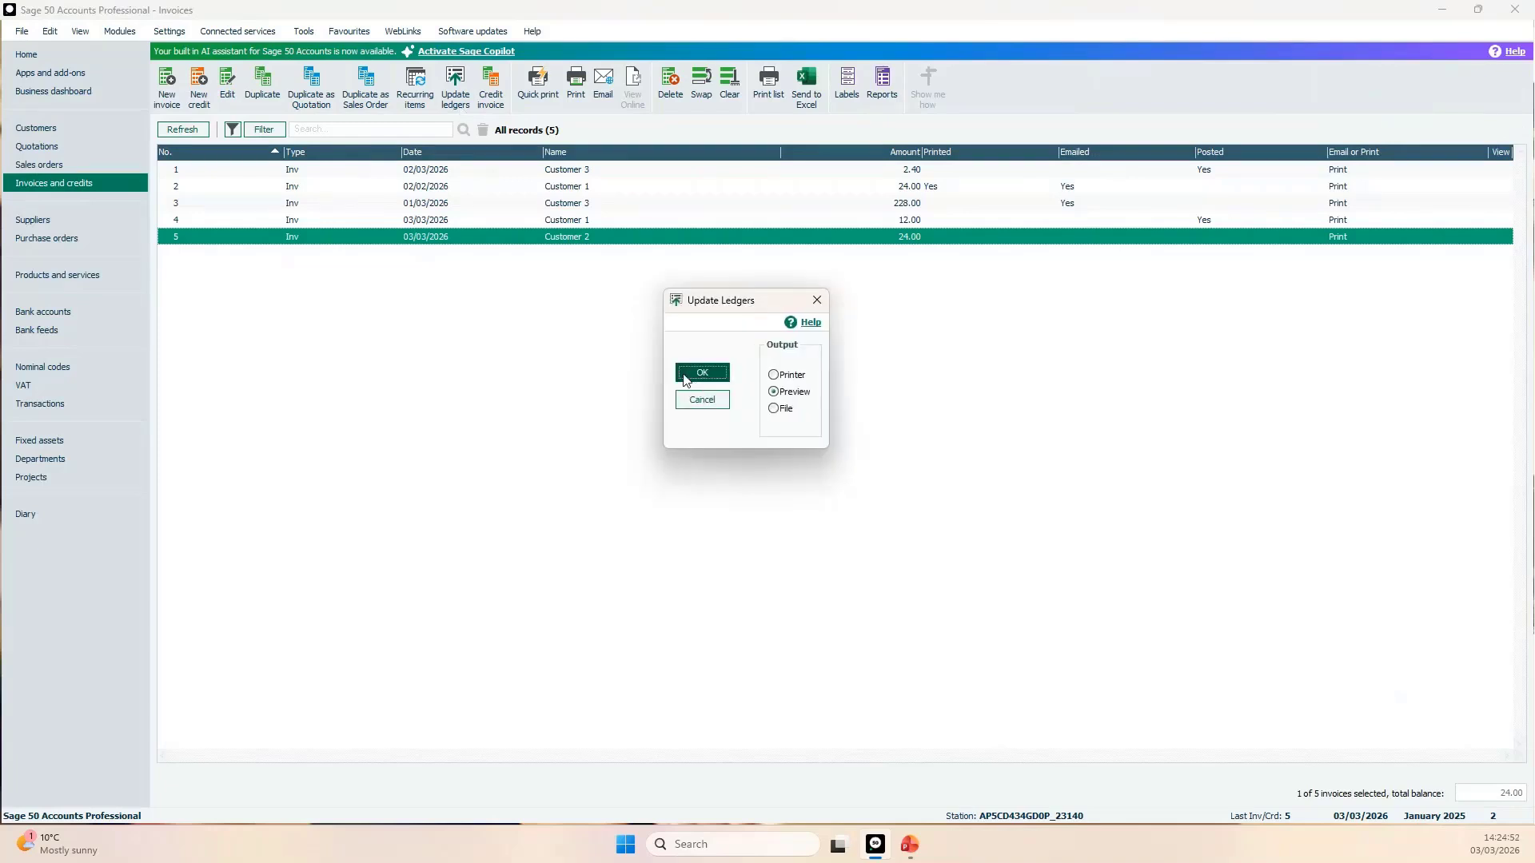
click(686, 375)
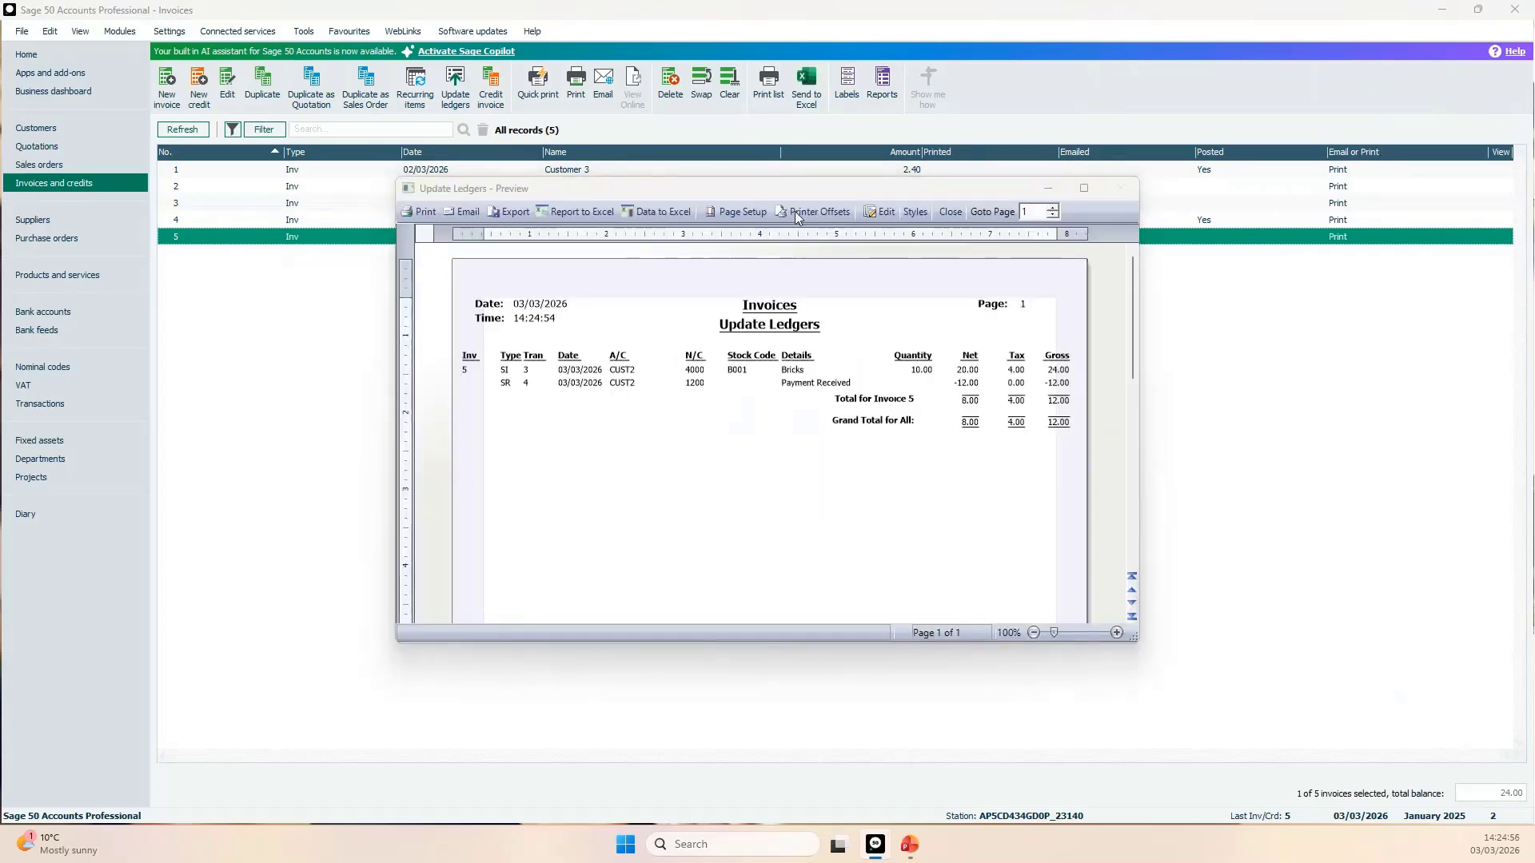
double_click(806, 189)
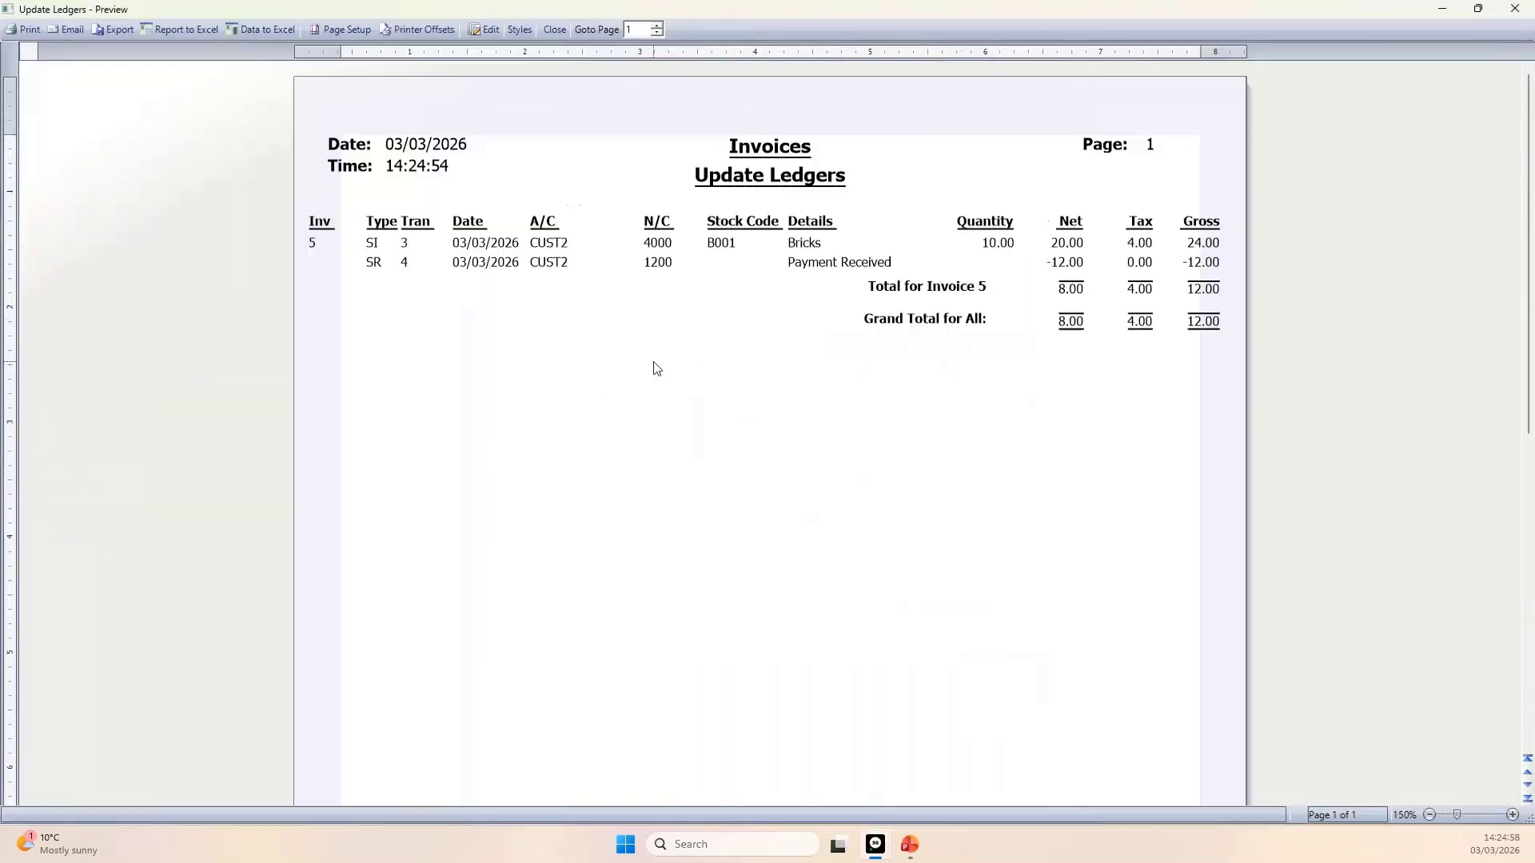
Review the Update Ledgers report lines and totals for invoice 5, then close the preview.
scroll(653, 362, up, 3)
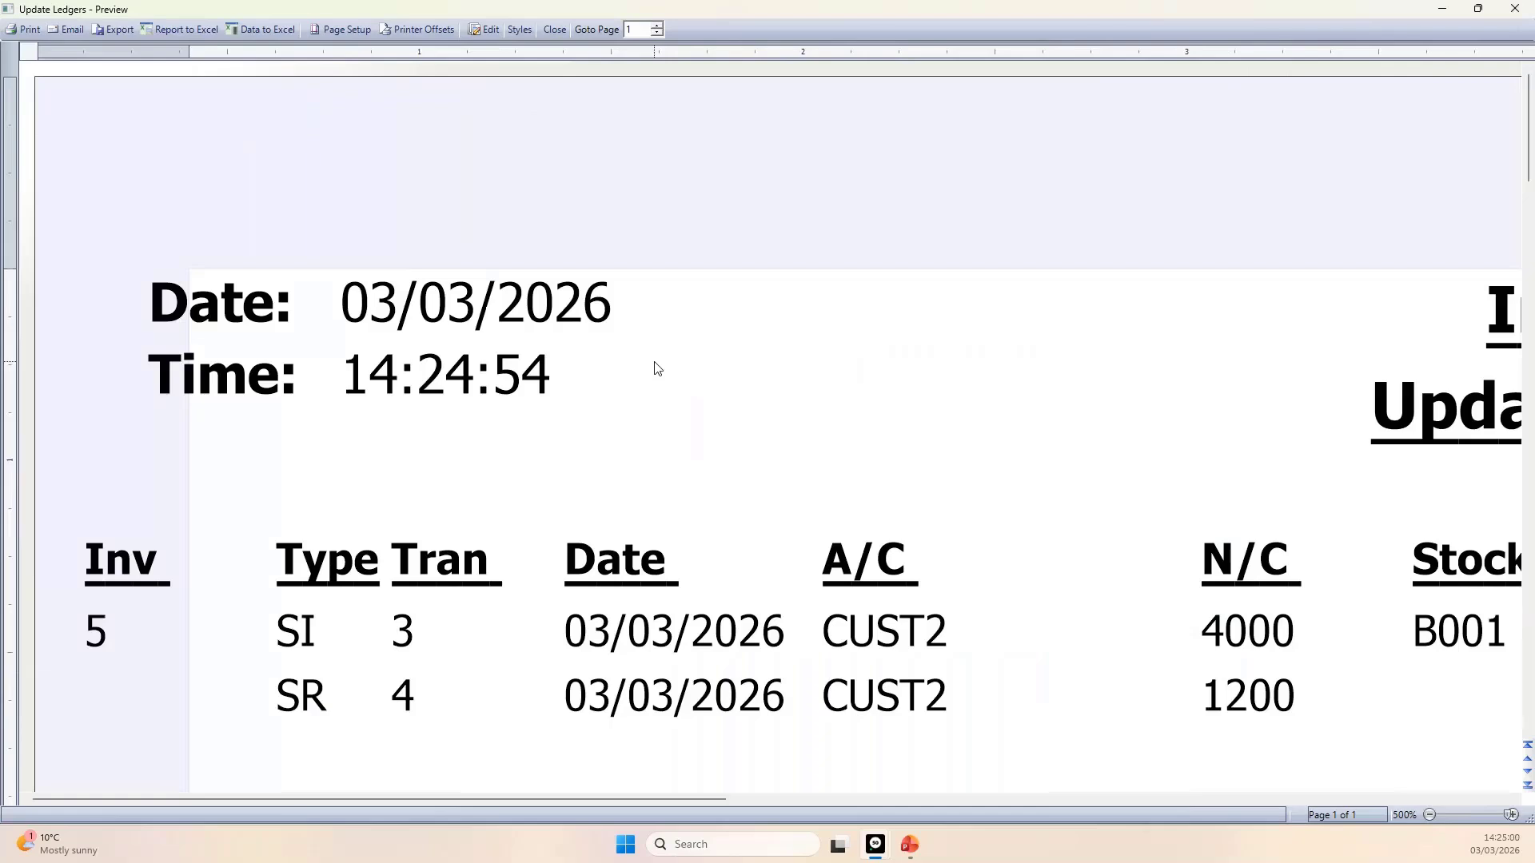
scroll(657, 368, down, 3)
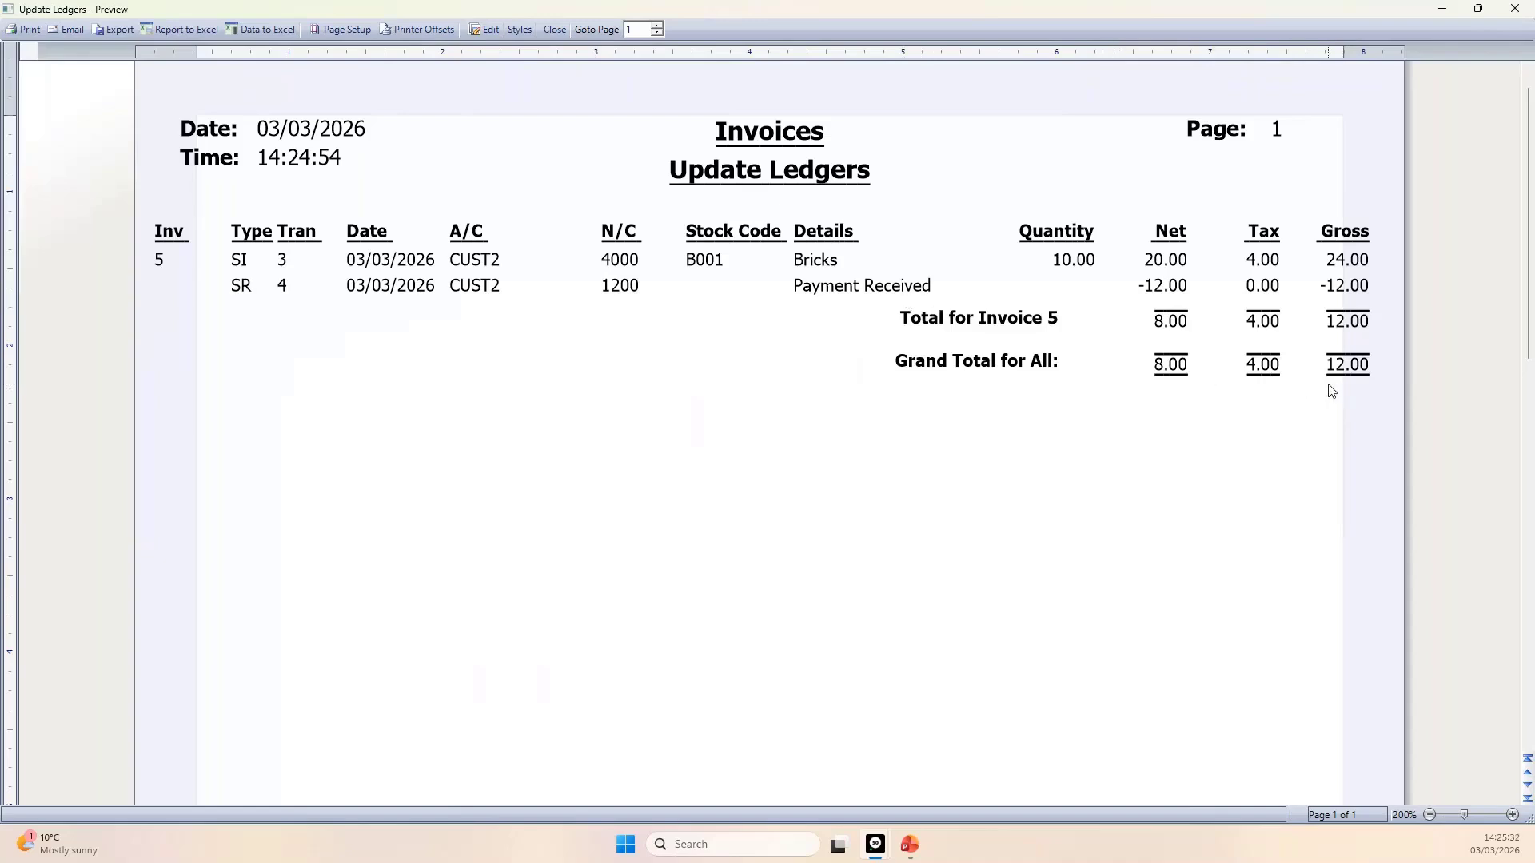
click(1516, 9)
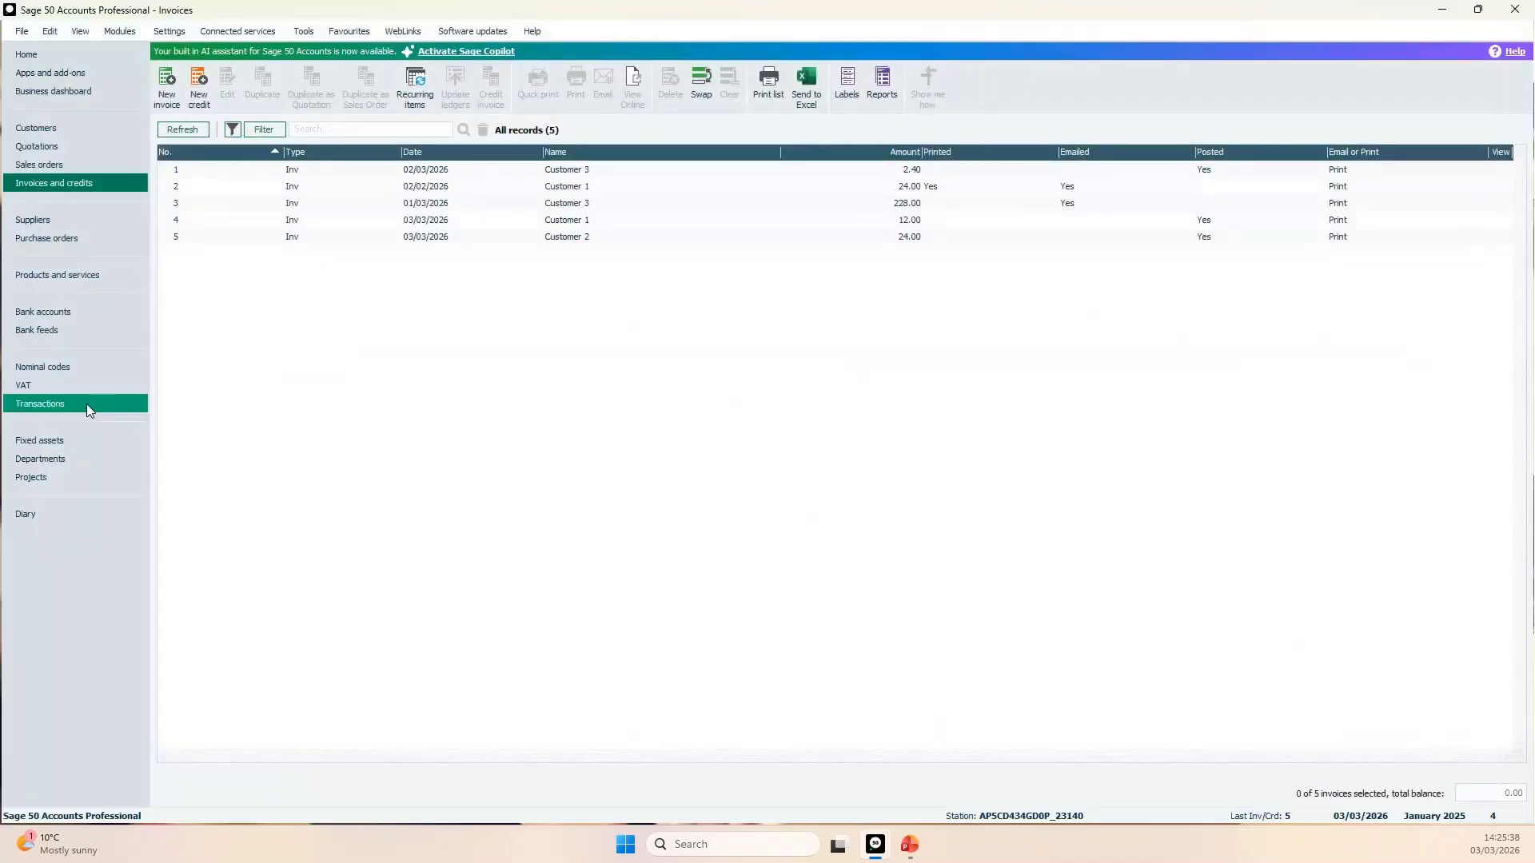
Check the Customer 2 Bricks invoice in the transactions list and widen the Ref column to read the deposit reference in full.
click(88, 404)
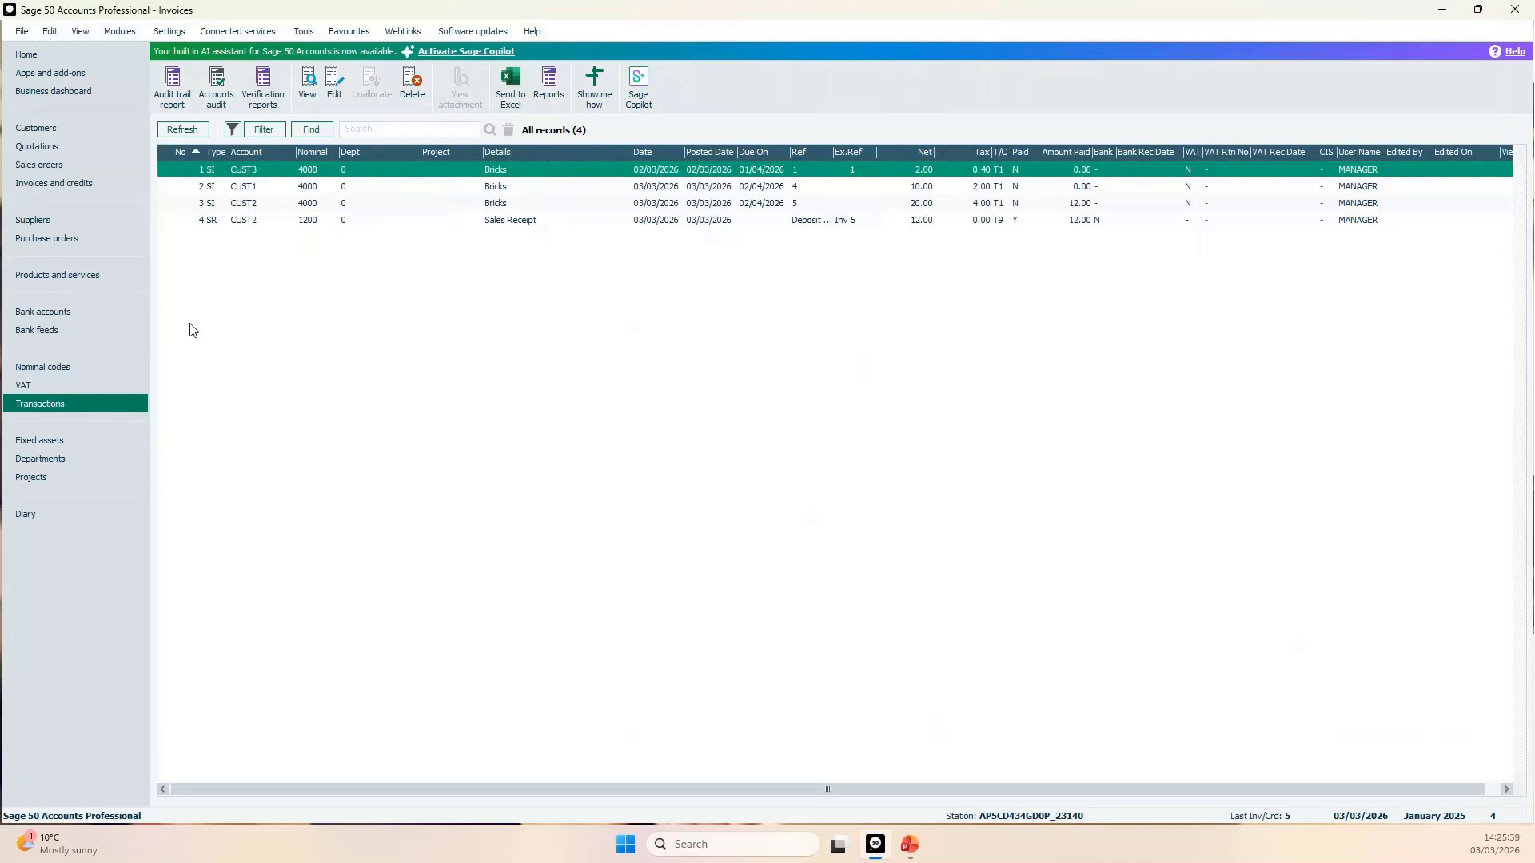
click(209, 206)
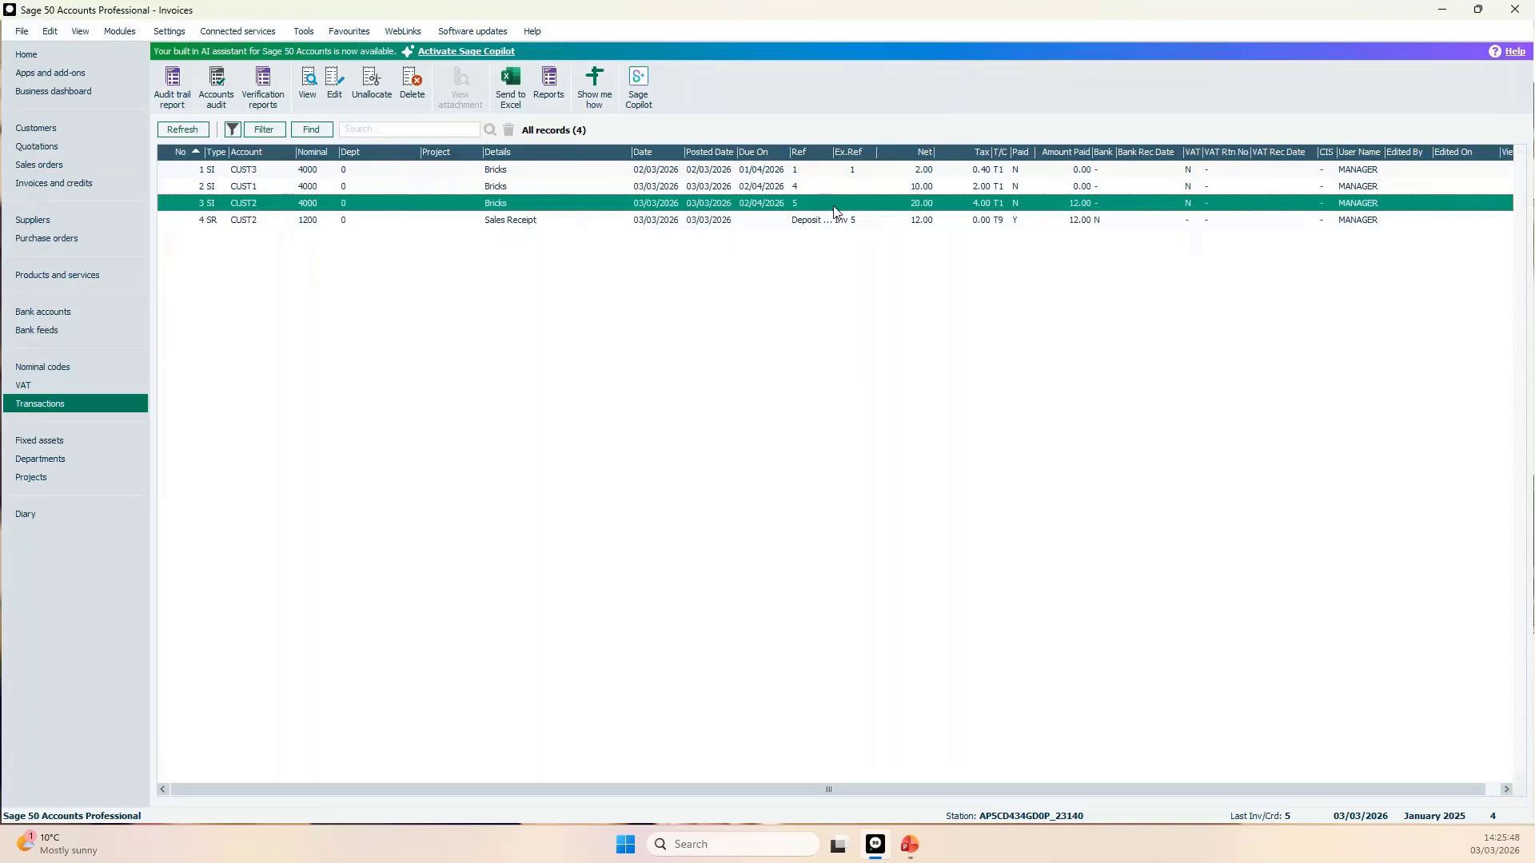
drag(832, 153, 870, 155)
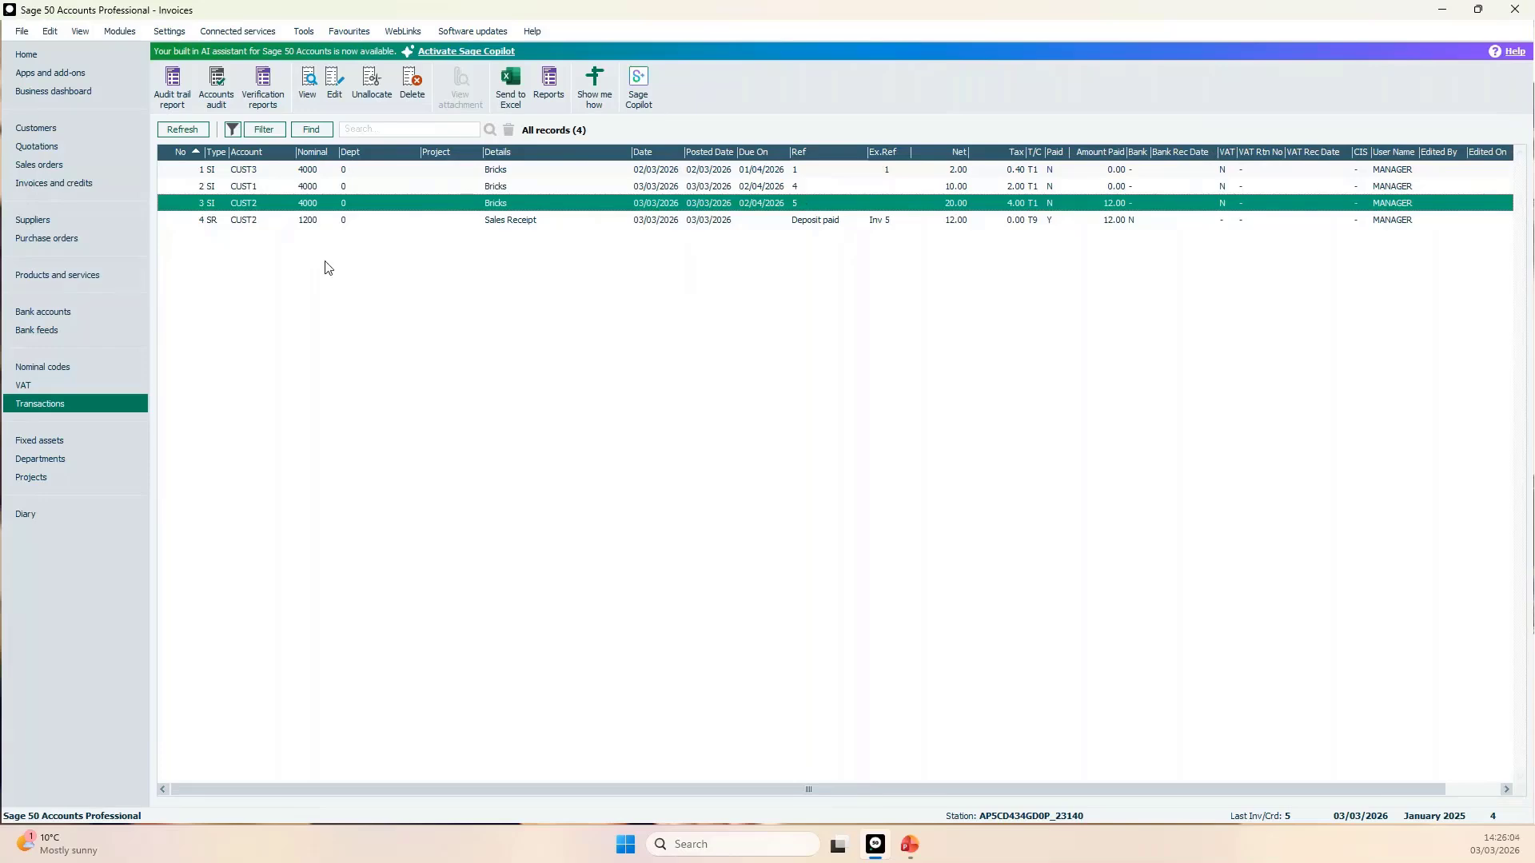
Check the stock activity of the Bricks product for the goods out from invoice 5, and close the activity window.
click(98, 279)
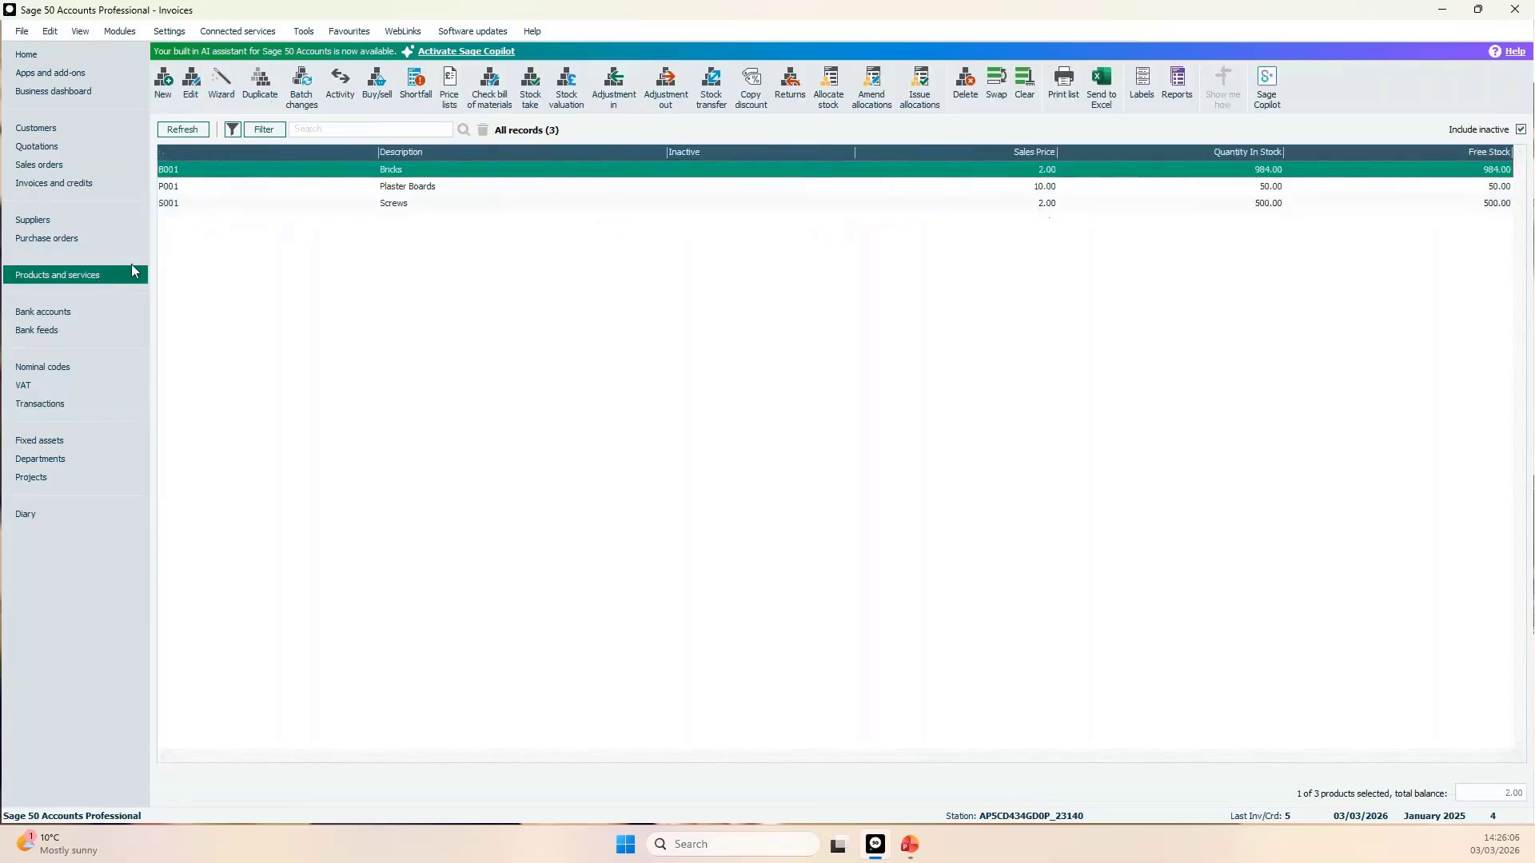
click(341, 95)
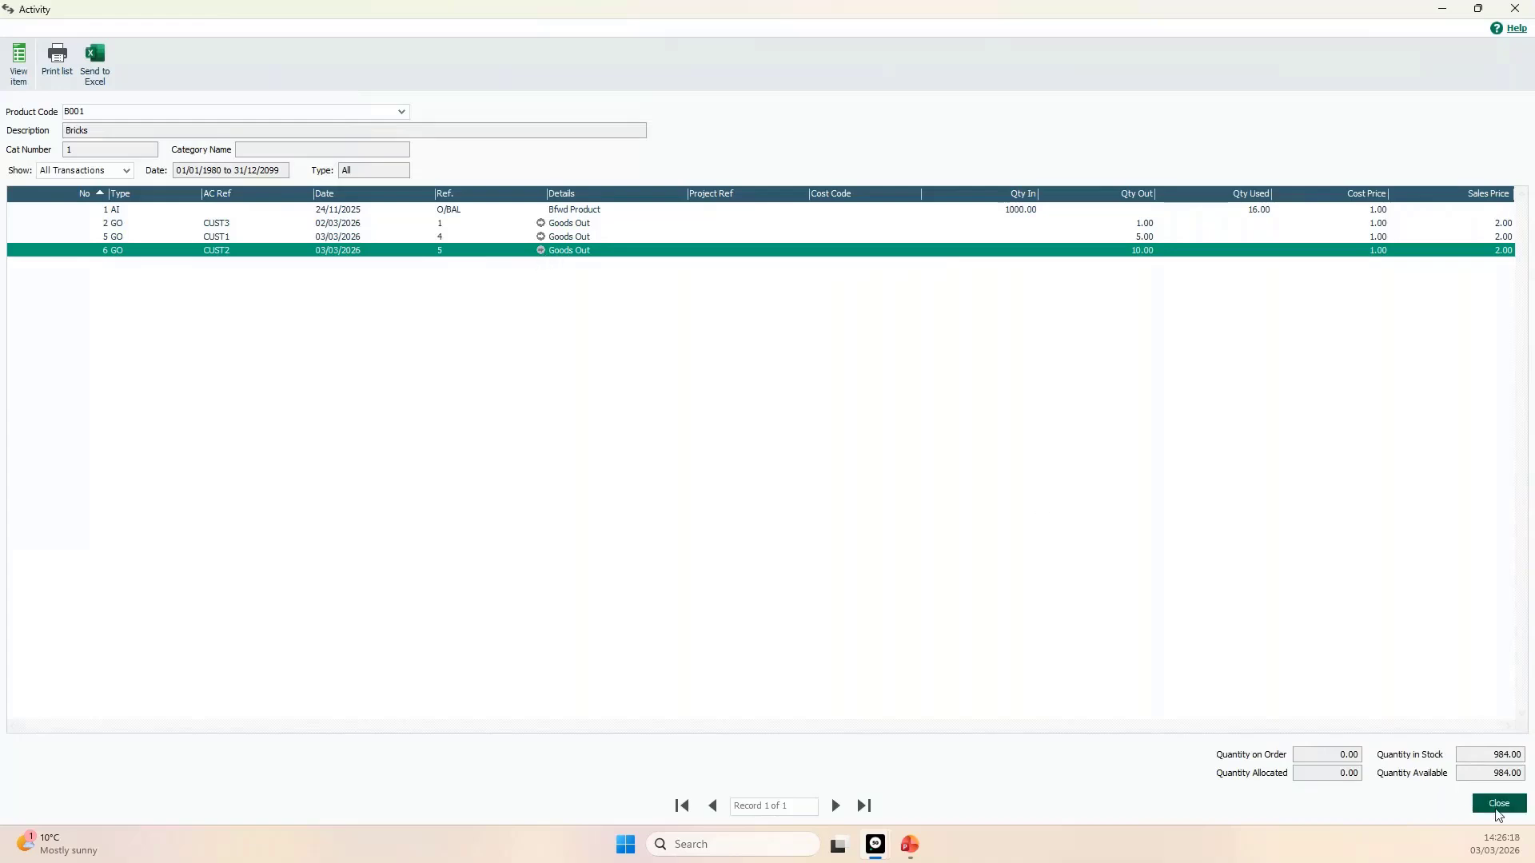
click(1500, 806)
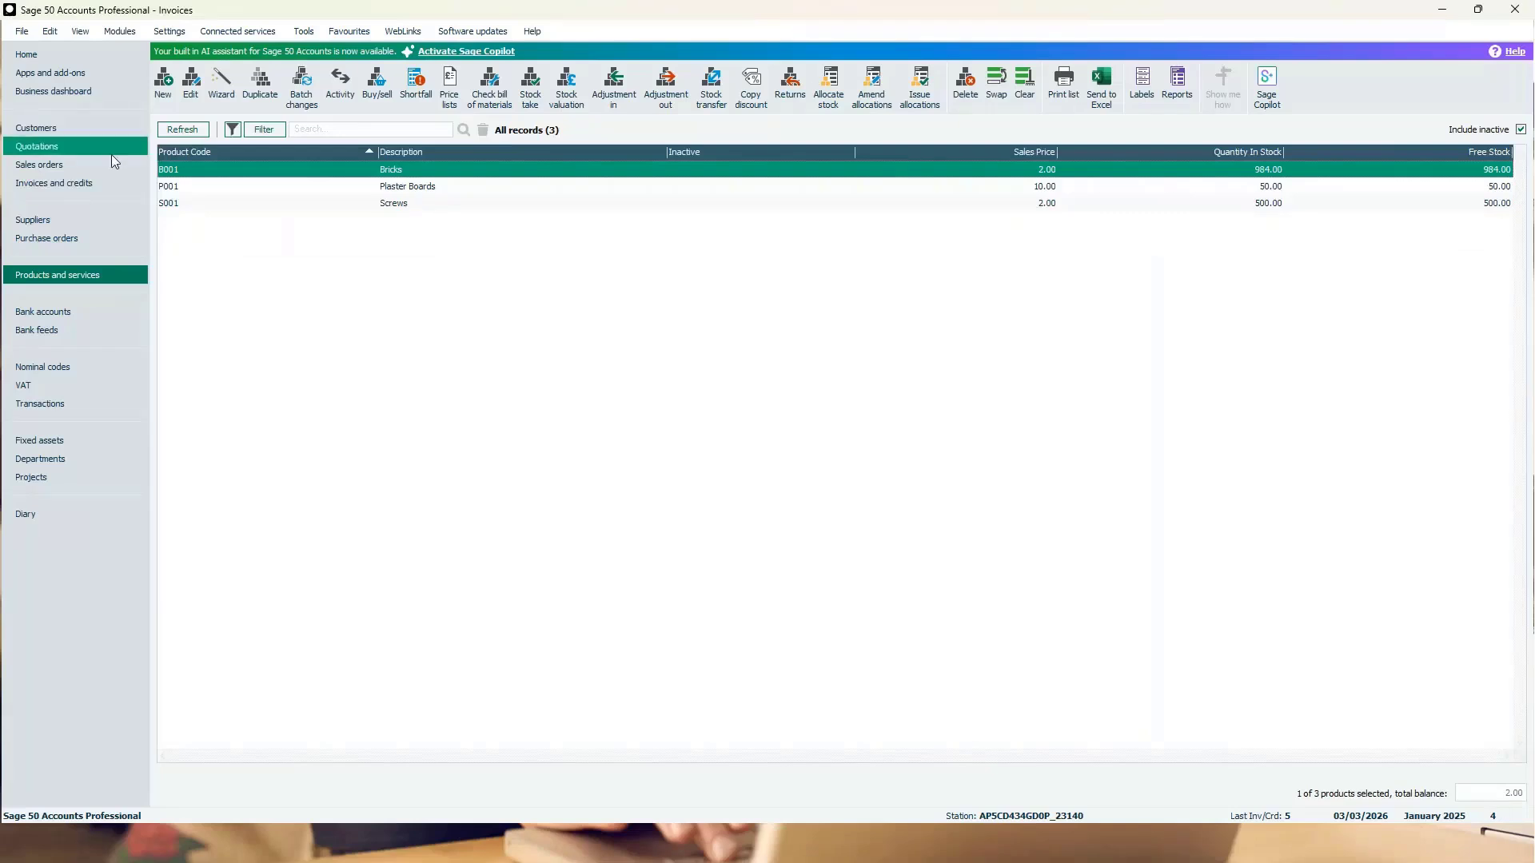
Check Customer 2's account activity, showing how the Deposit paid sales receipt is allocated, and close the activity window.
click(89, 128)
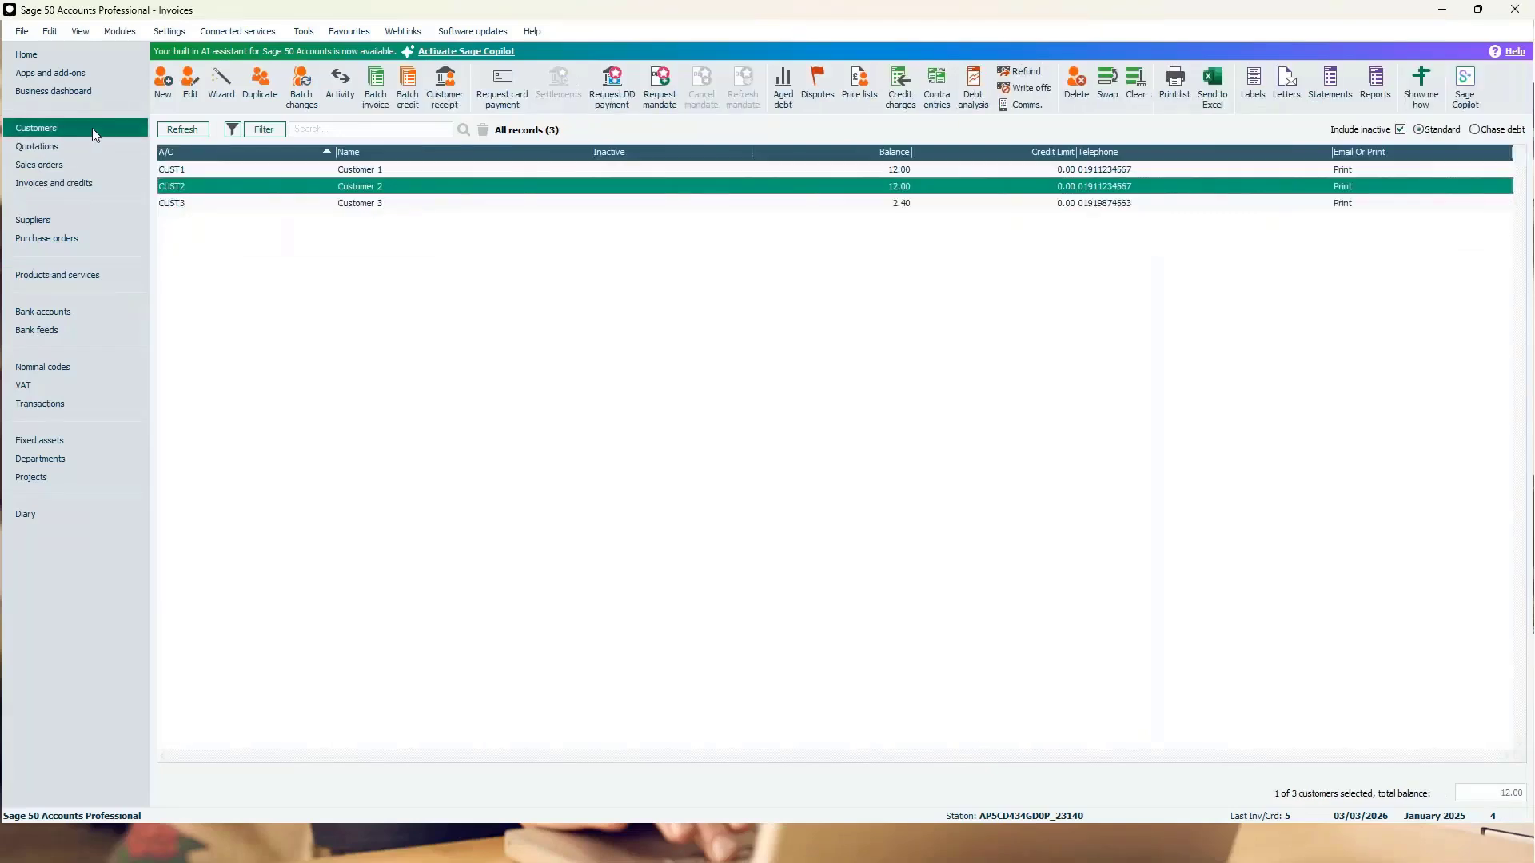
click(339, 88)
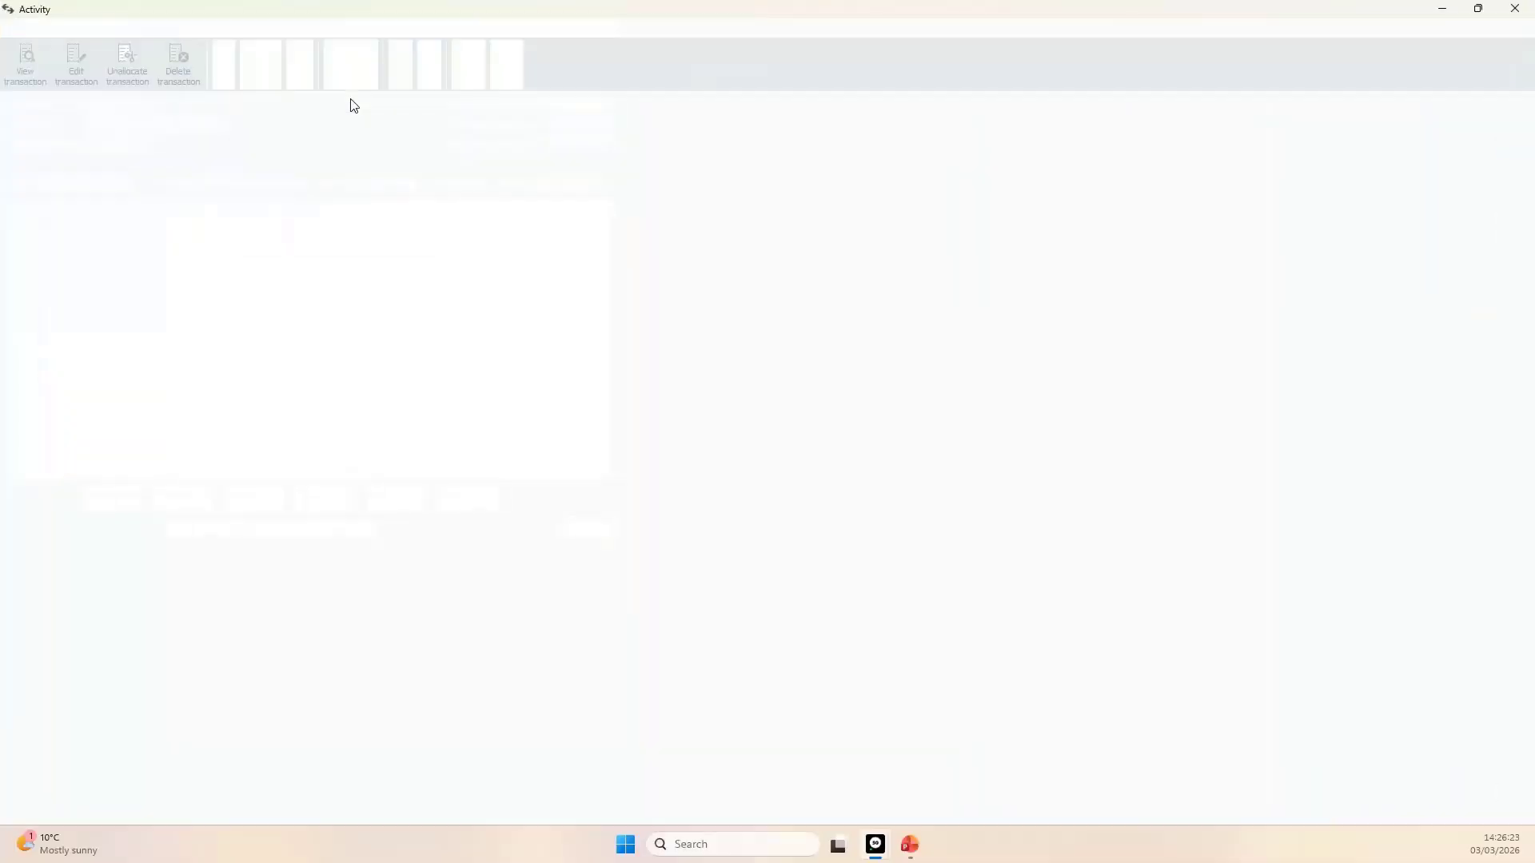
click(344, 239)
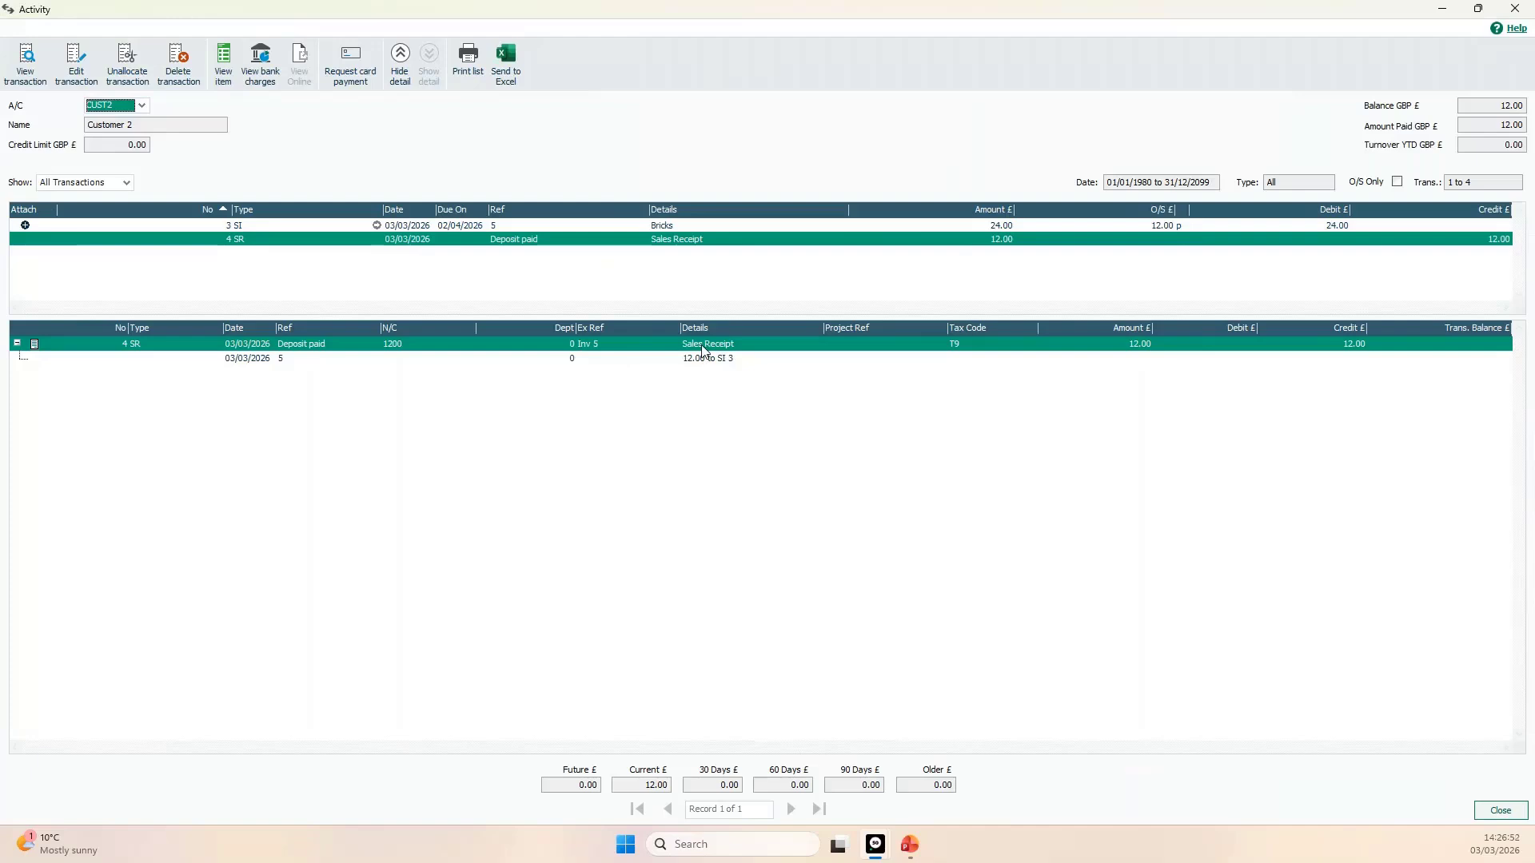
click(1502, 811)
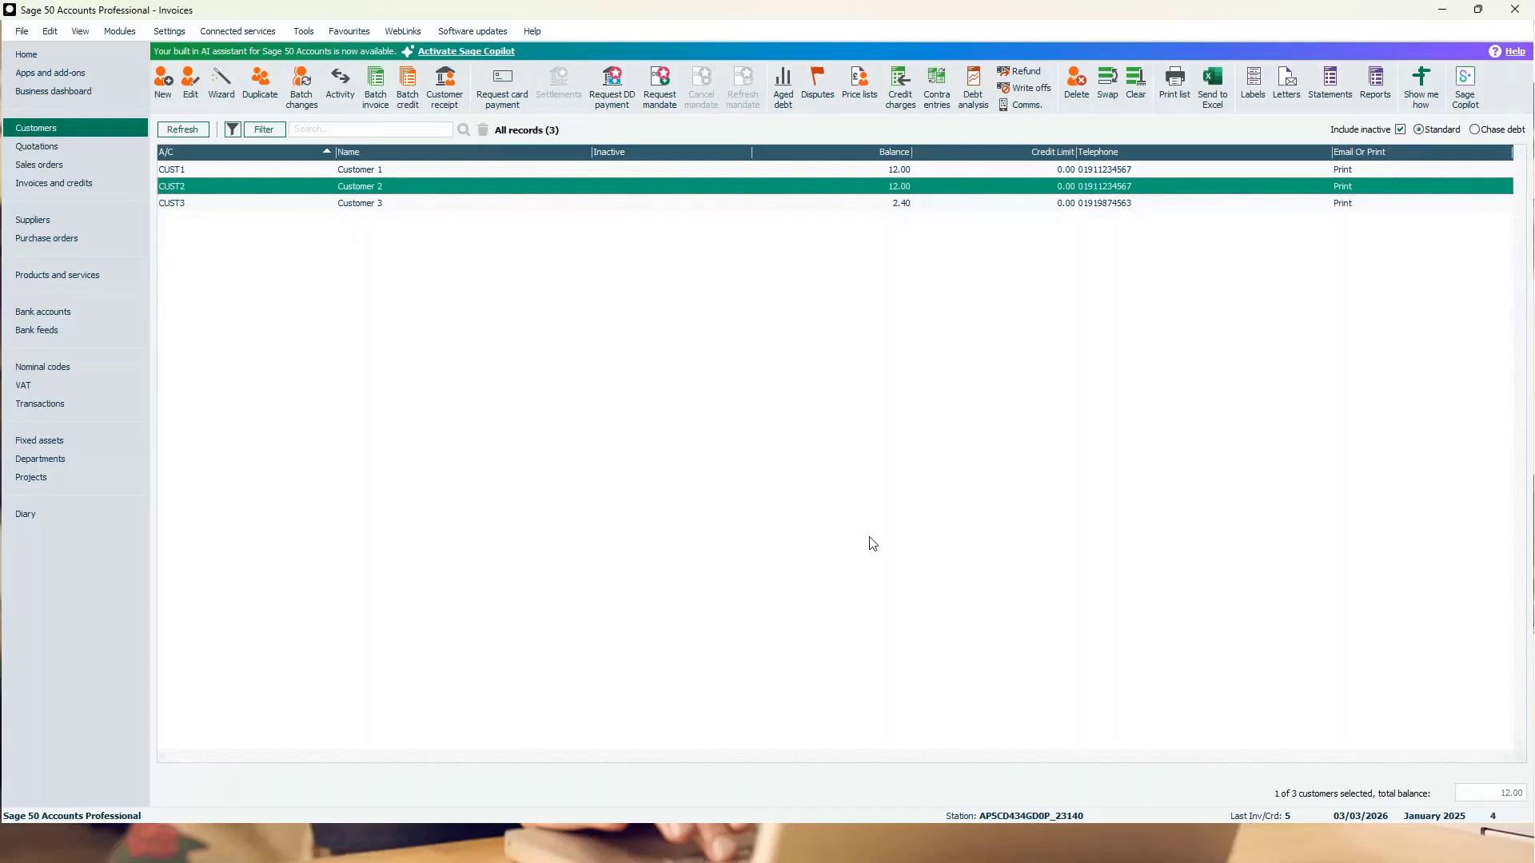
Create a new product invoice for account CUST1.
click(104, 183)
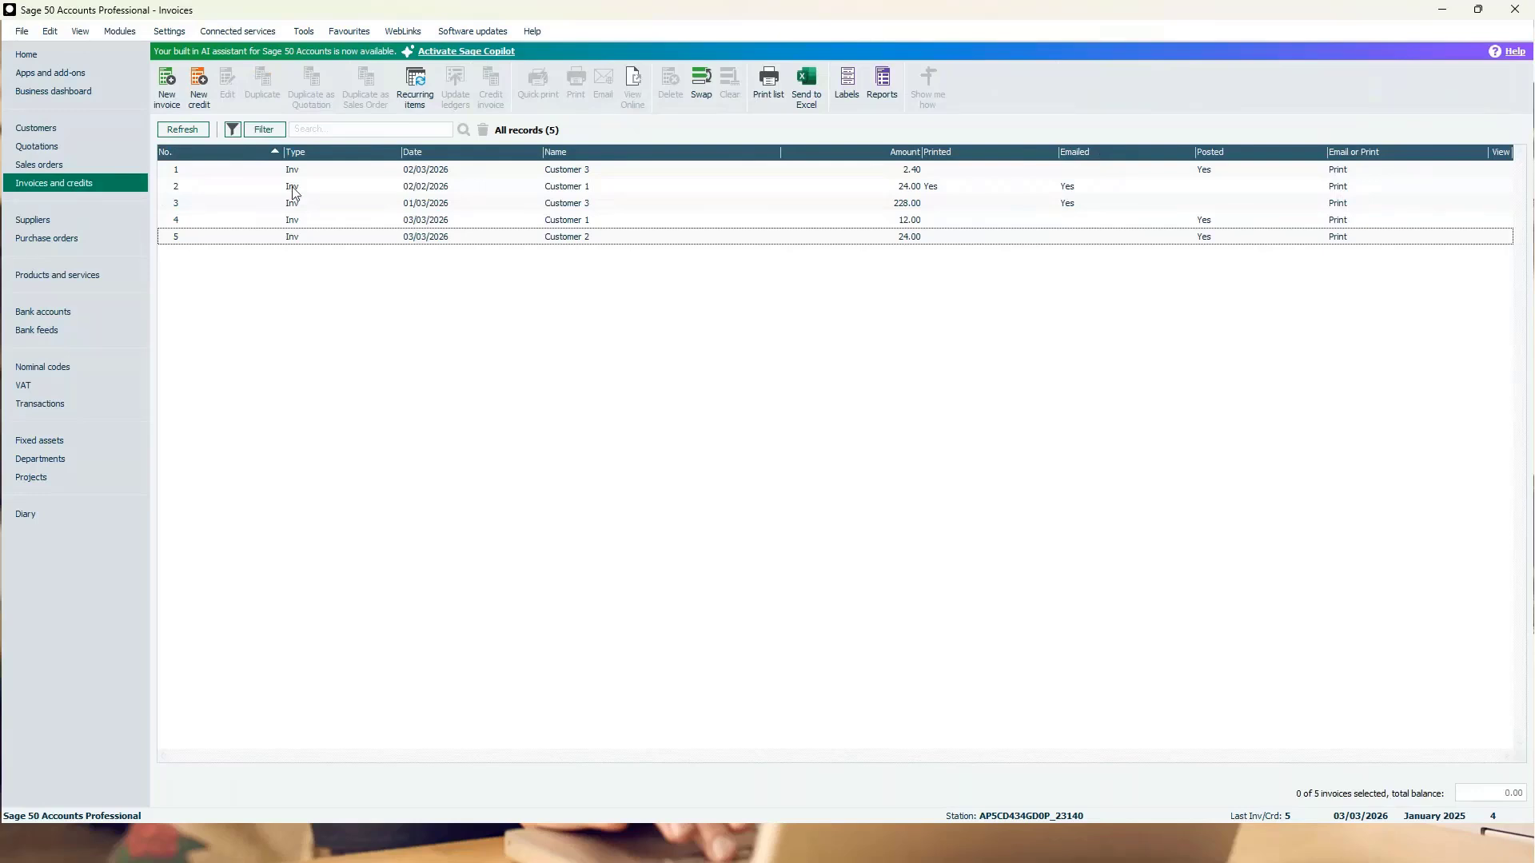
click(168, 106)
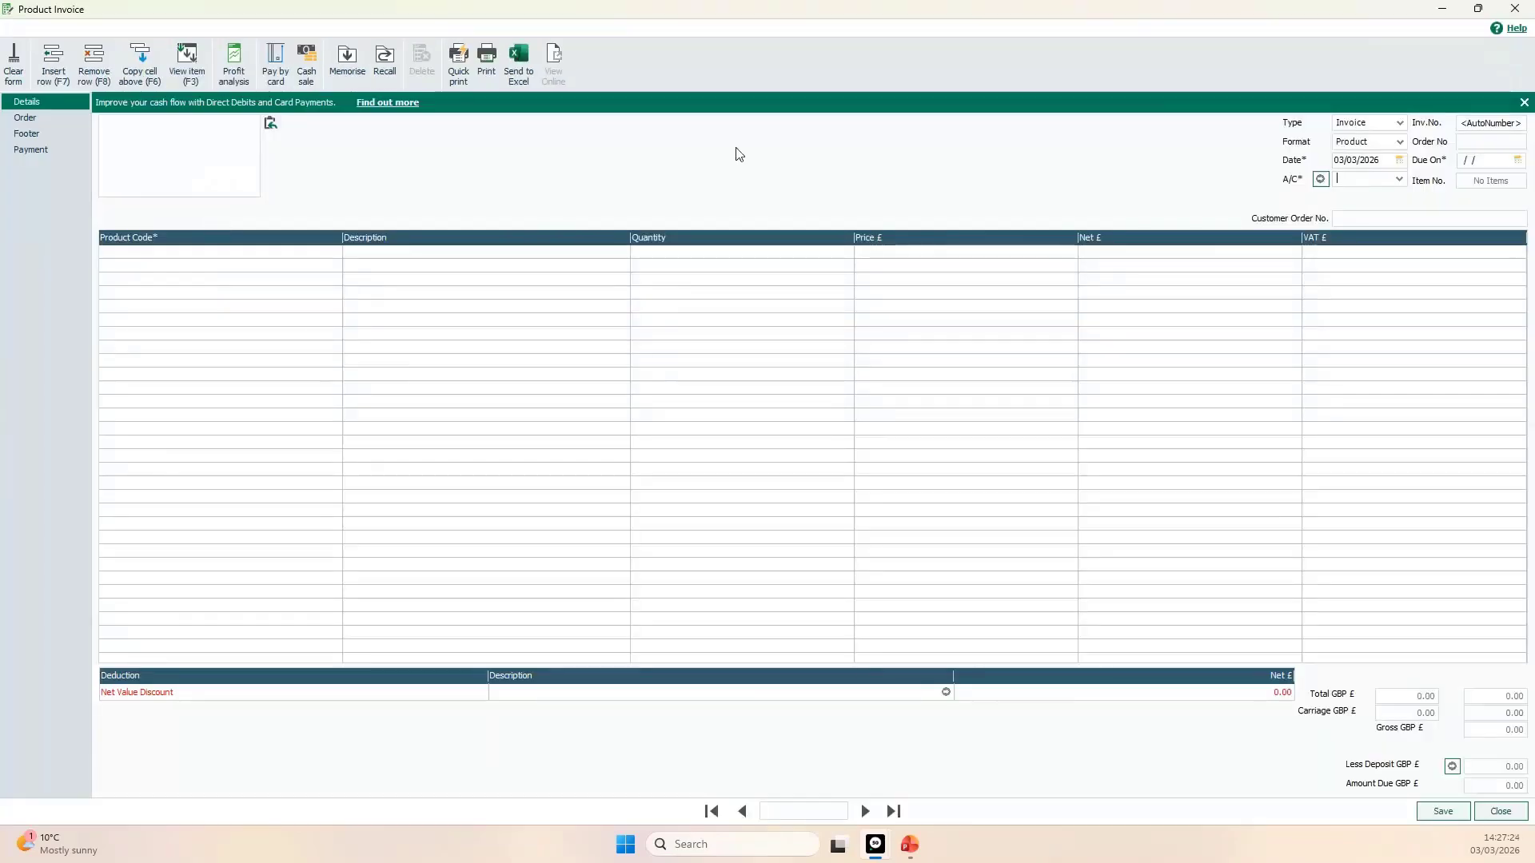
click(1400, 179)
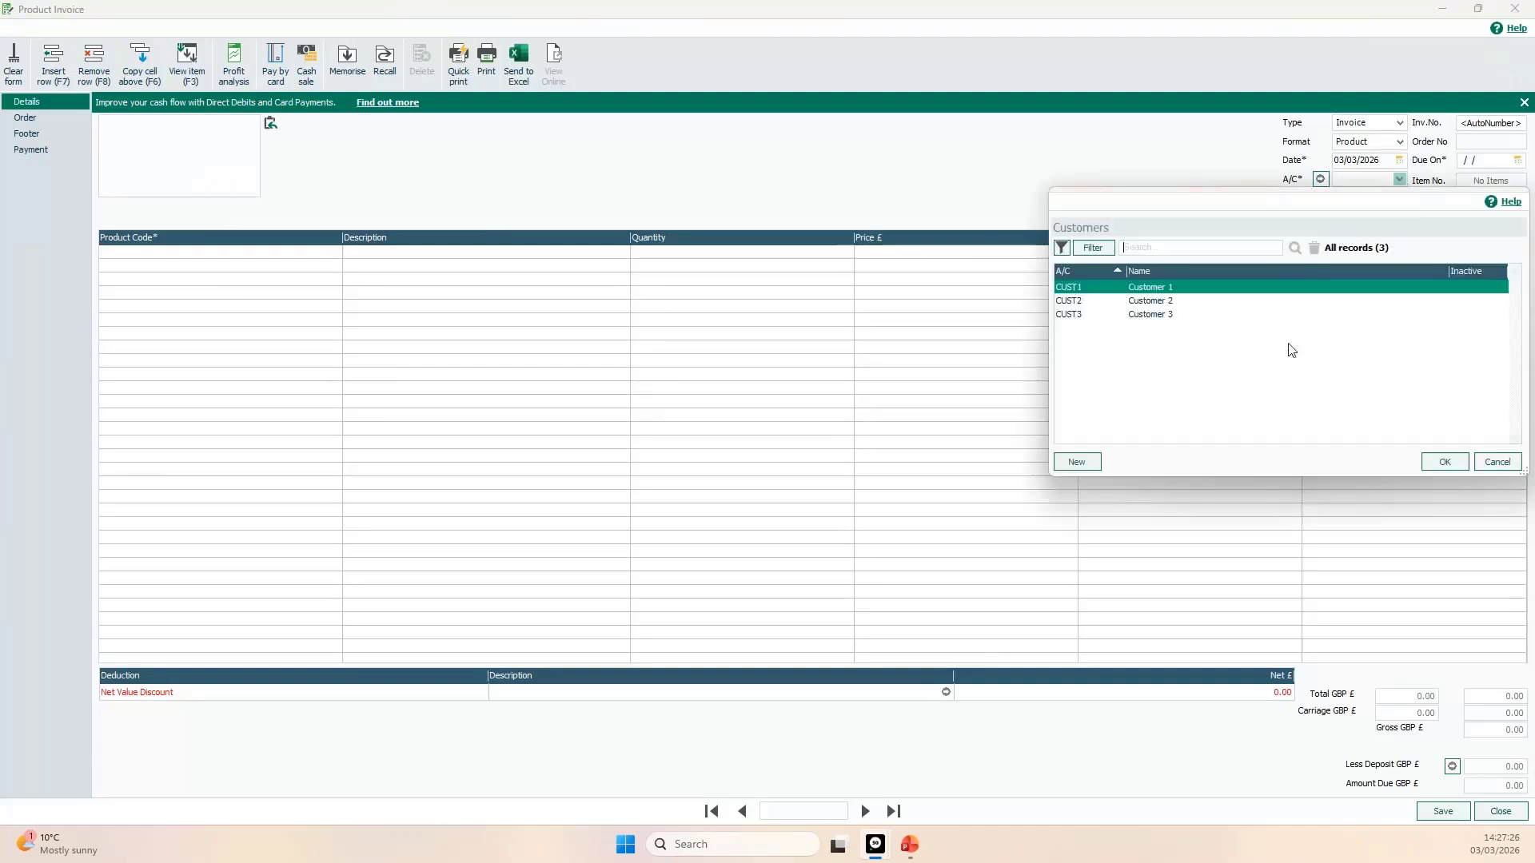
click(1439, 460)
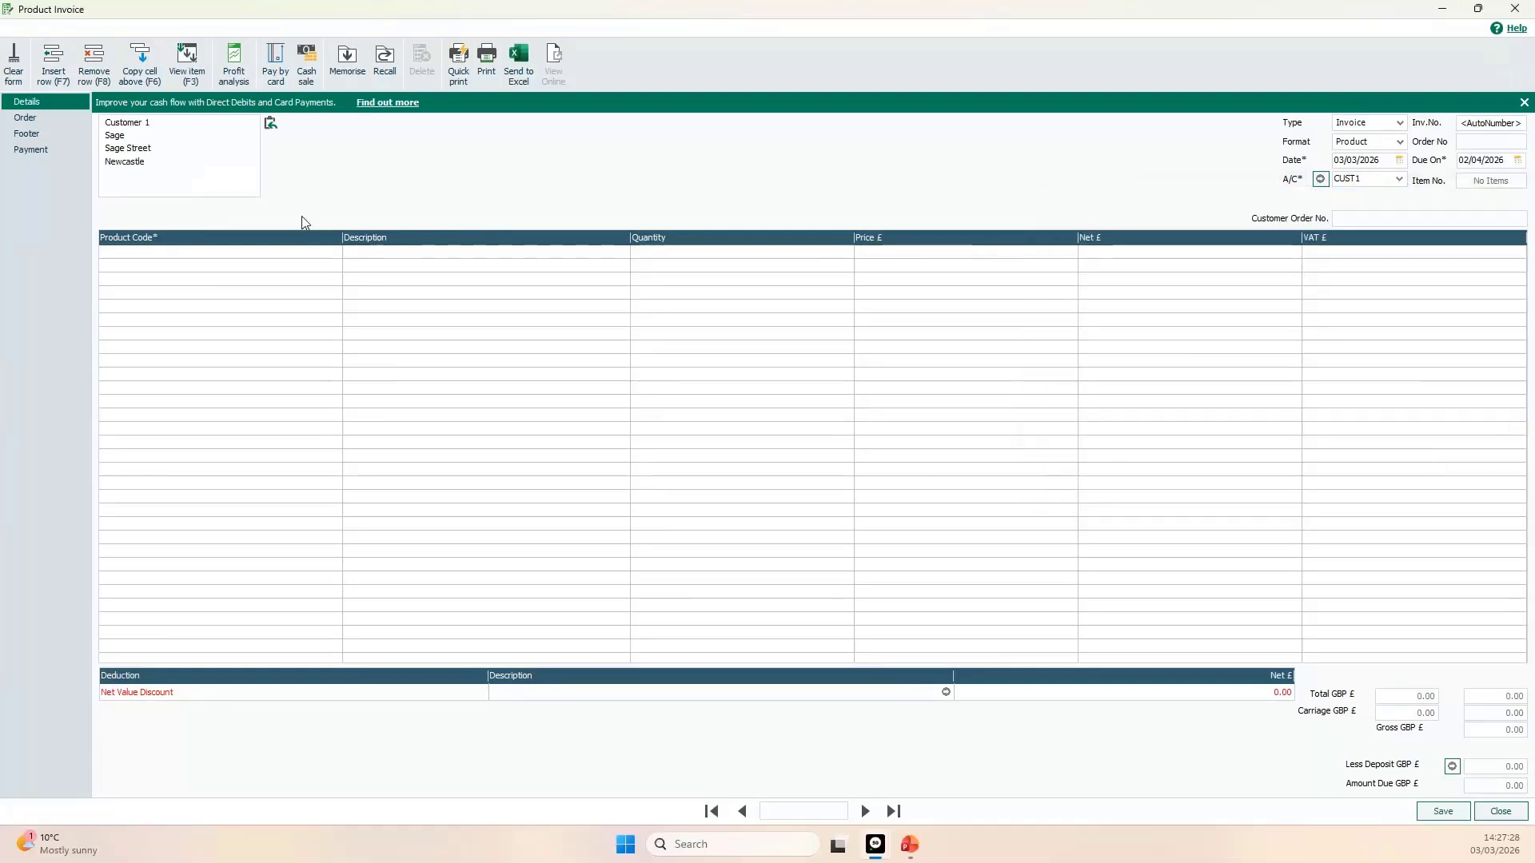
Open the product list for the first invoice line and examine the message line M and special item codes S1, S2 and S3.
click(312, 254)
click(336, 251)
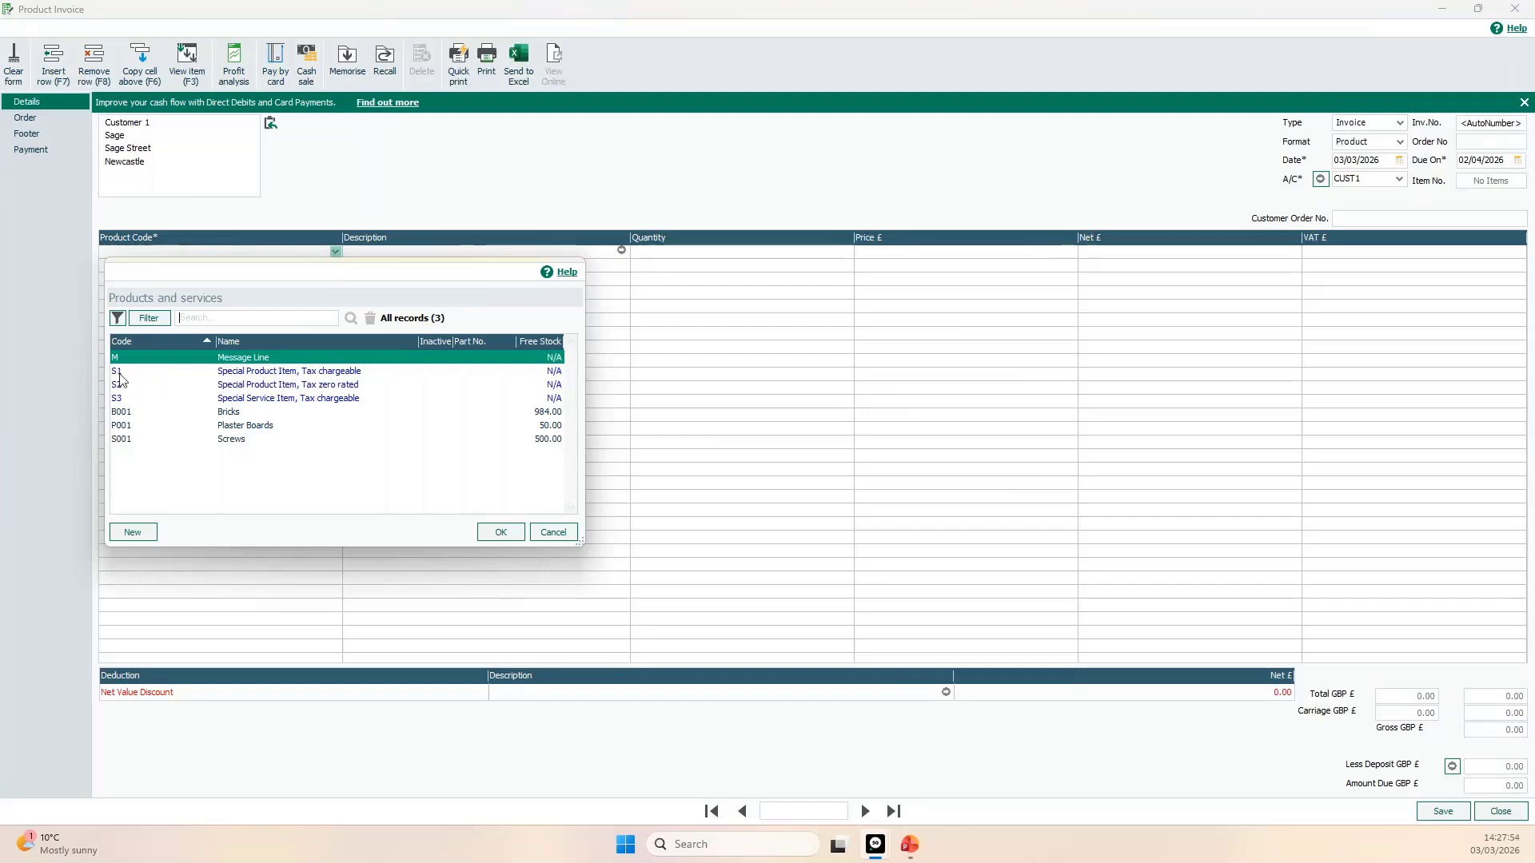
click(241, 387)
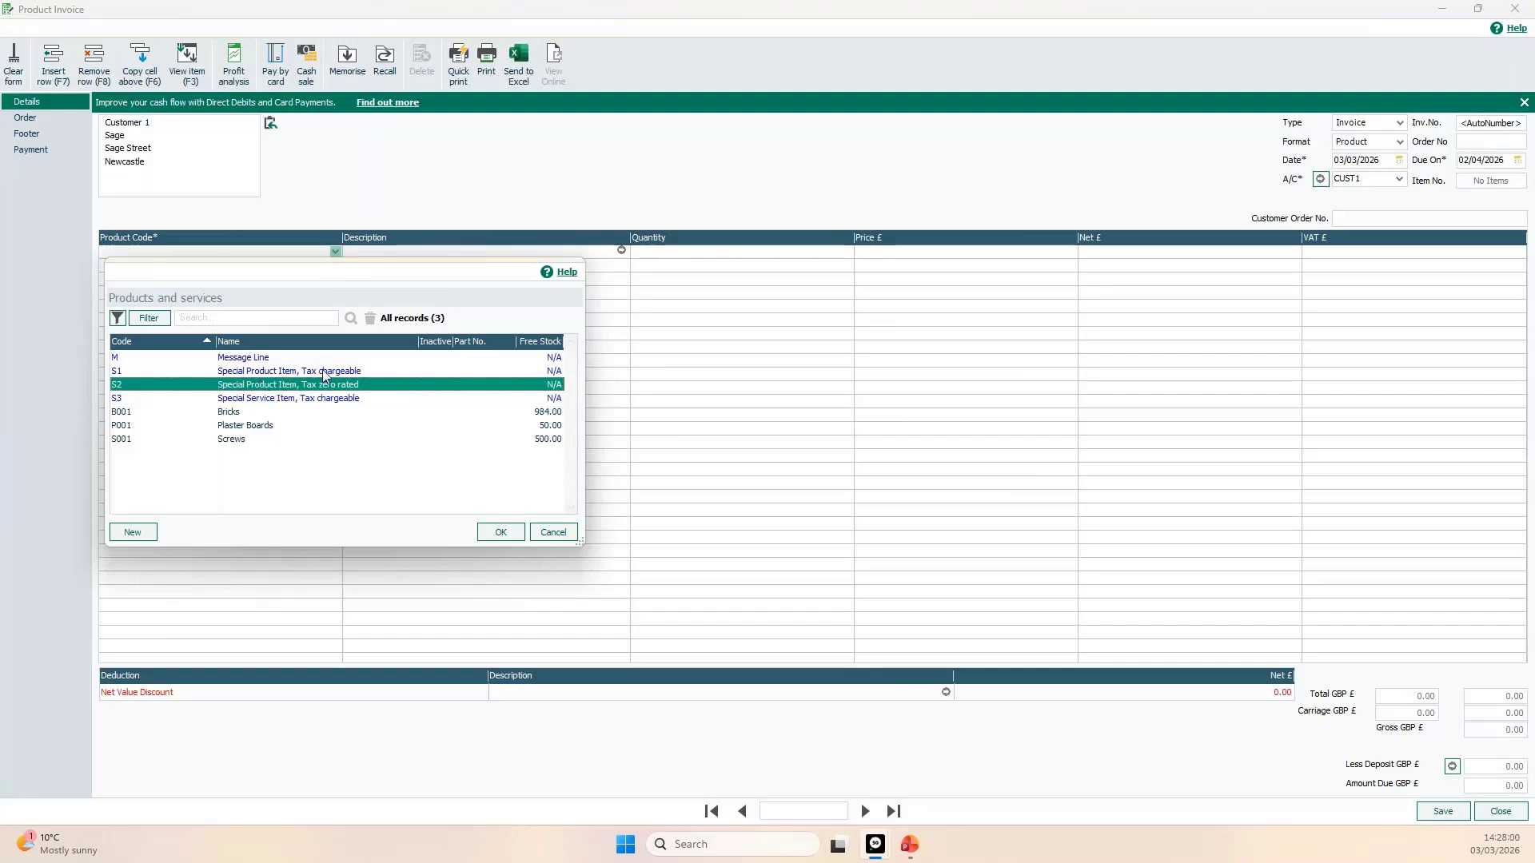
click(363, 374)
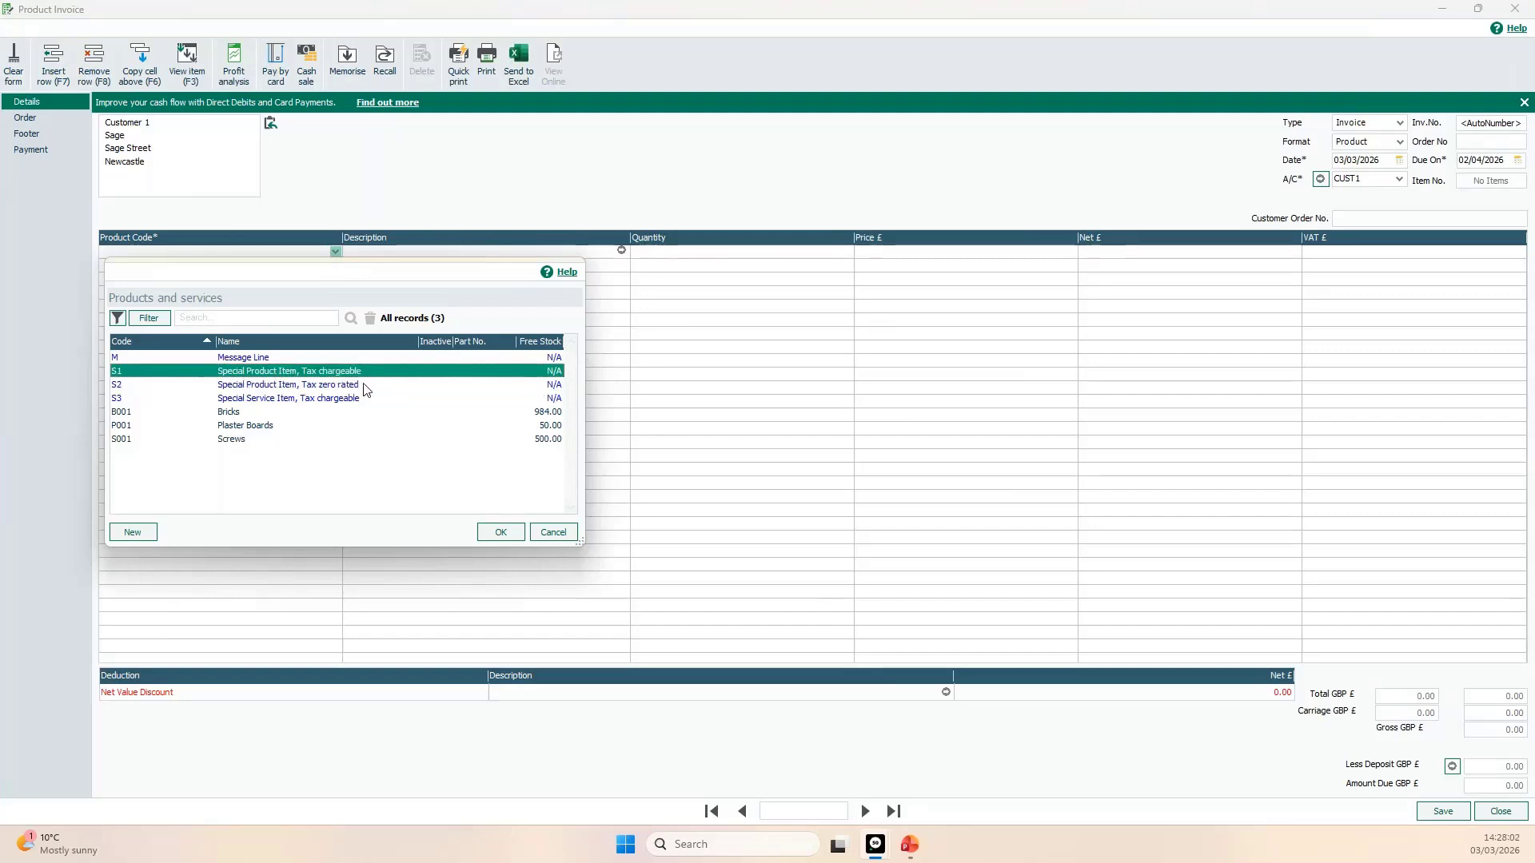
click(364, 387)
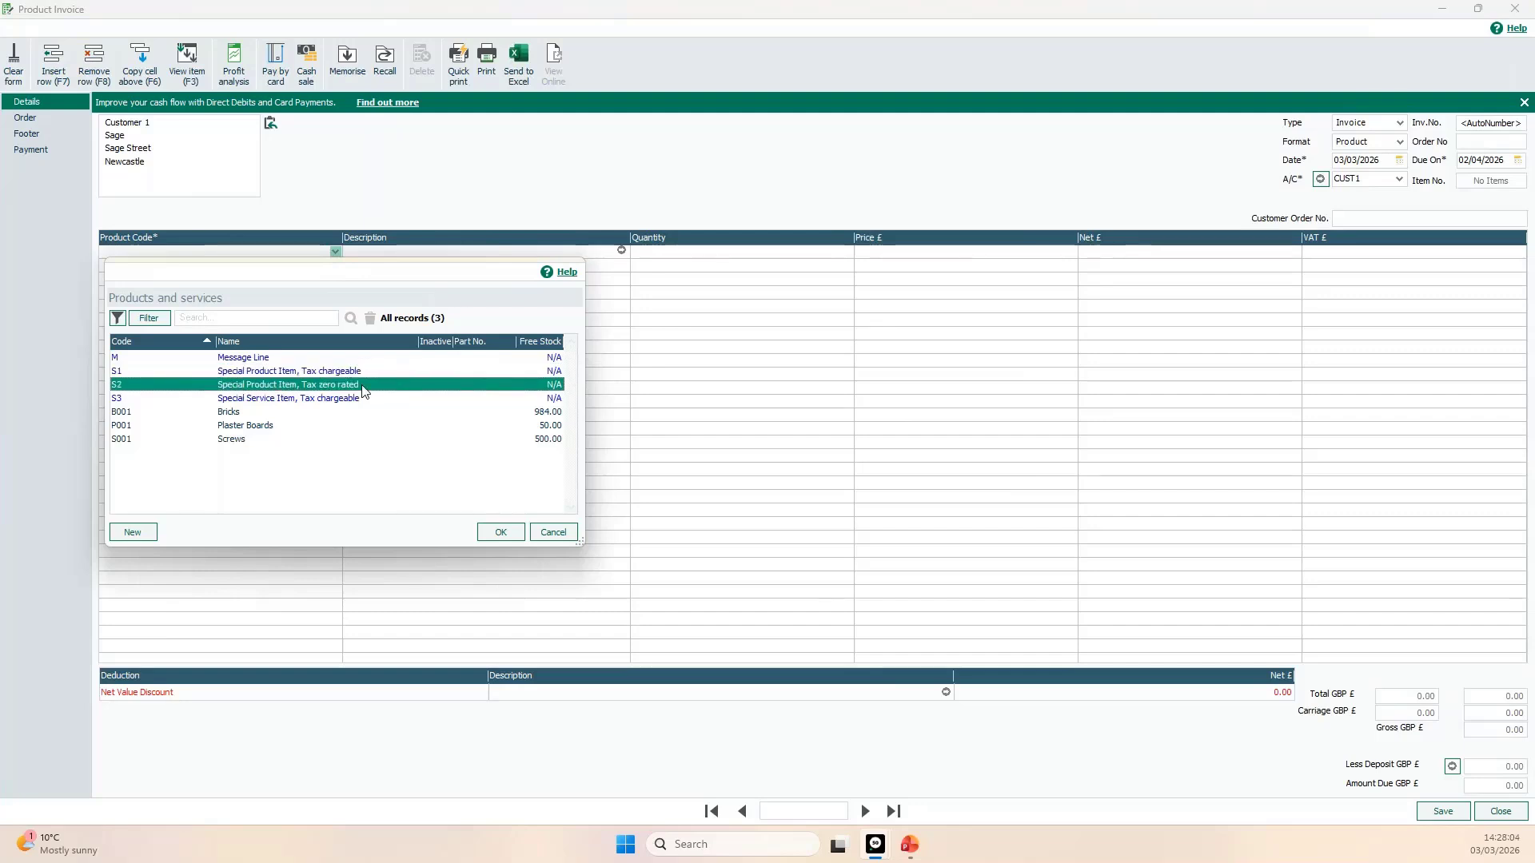
click(359, 400)
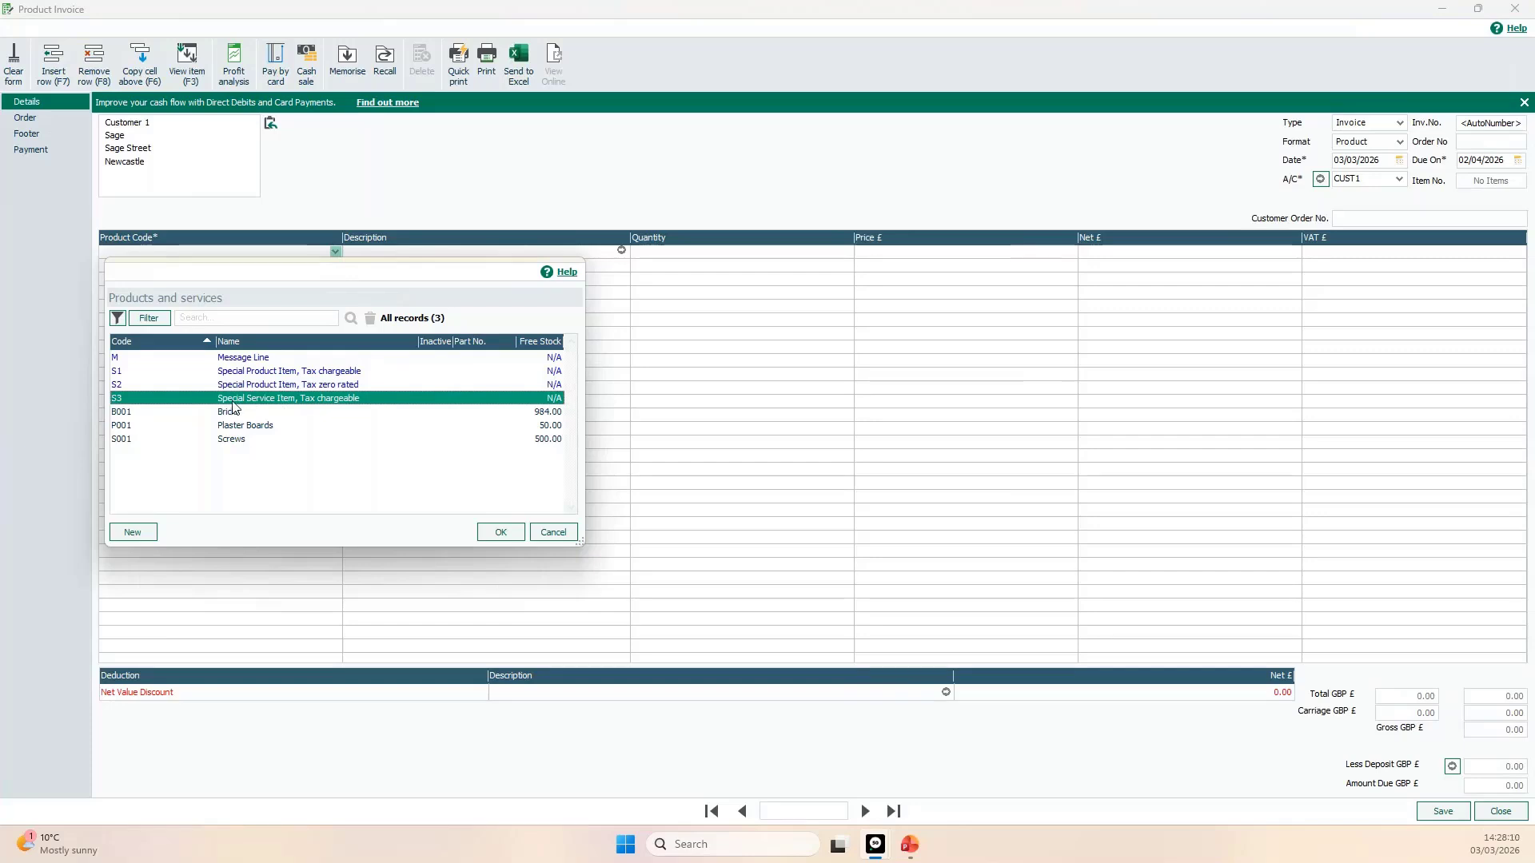
click(342, 386)
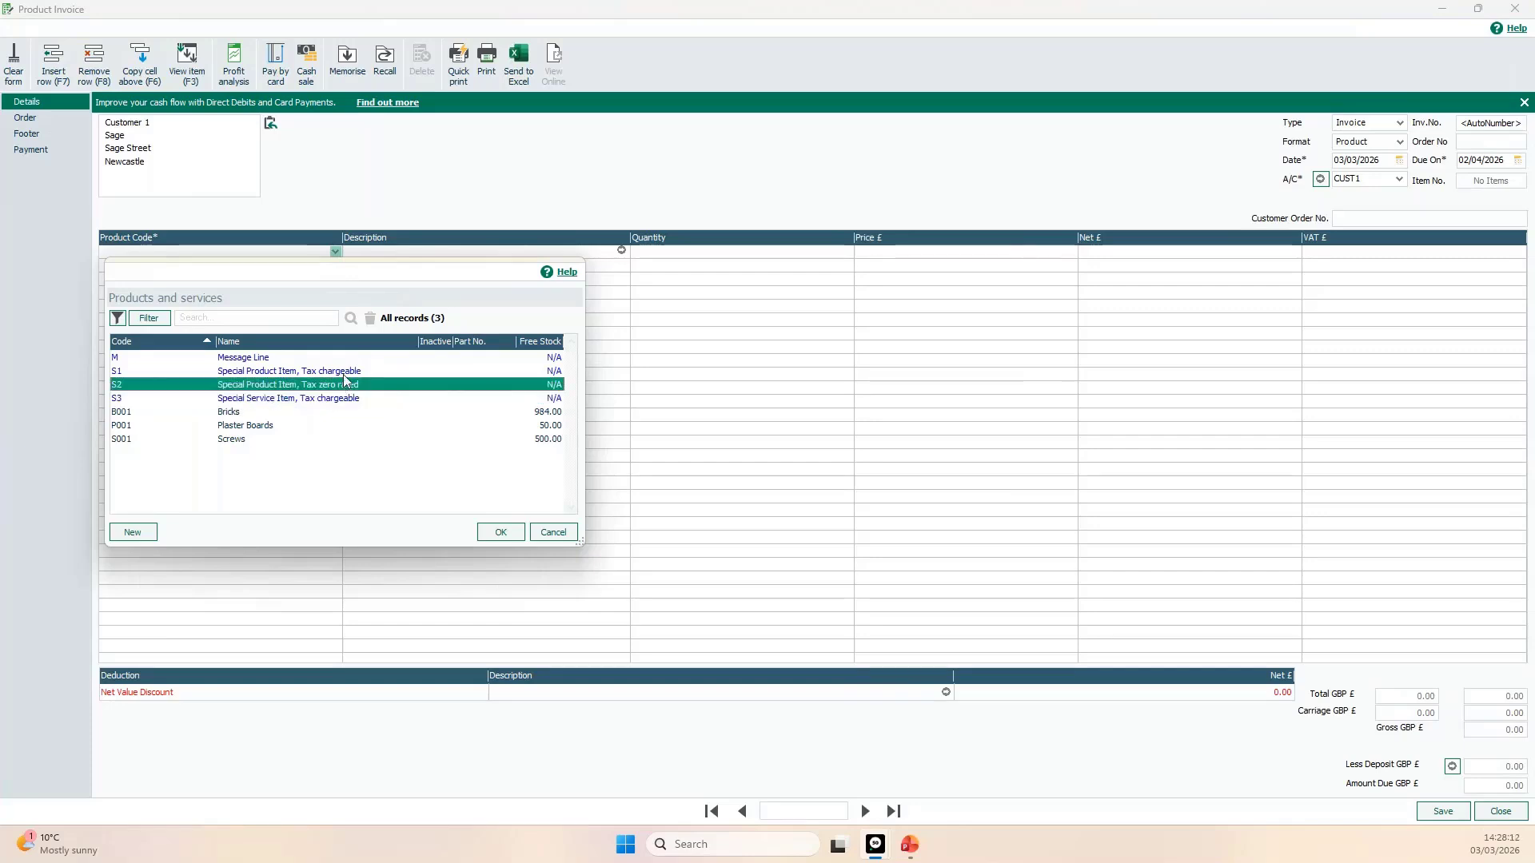
click(345, 372)
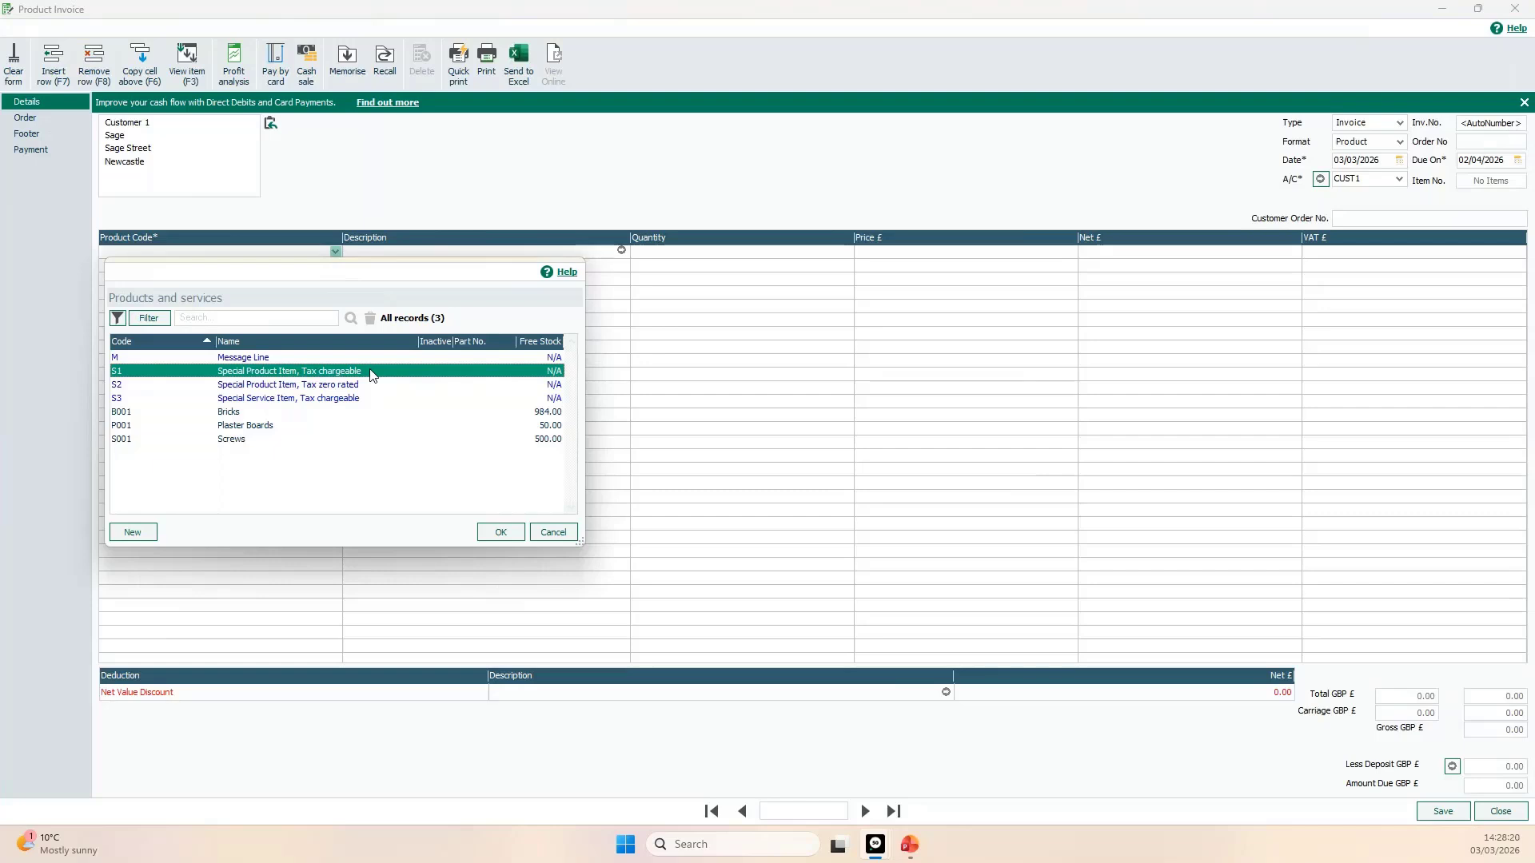
click(249, 388)
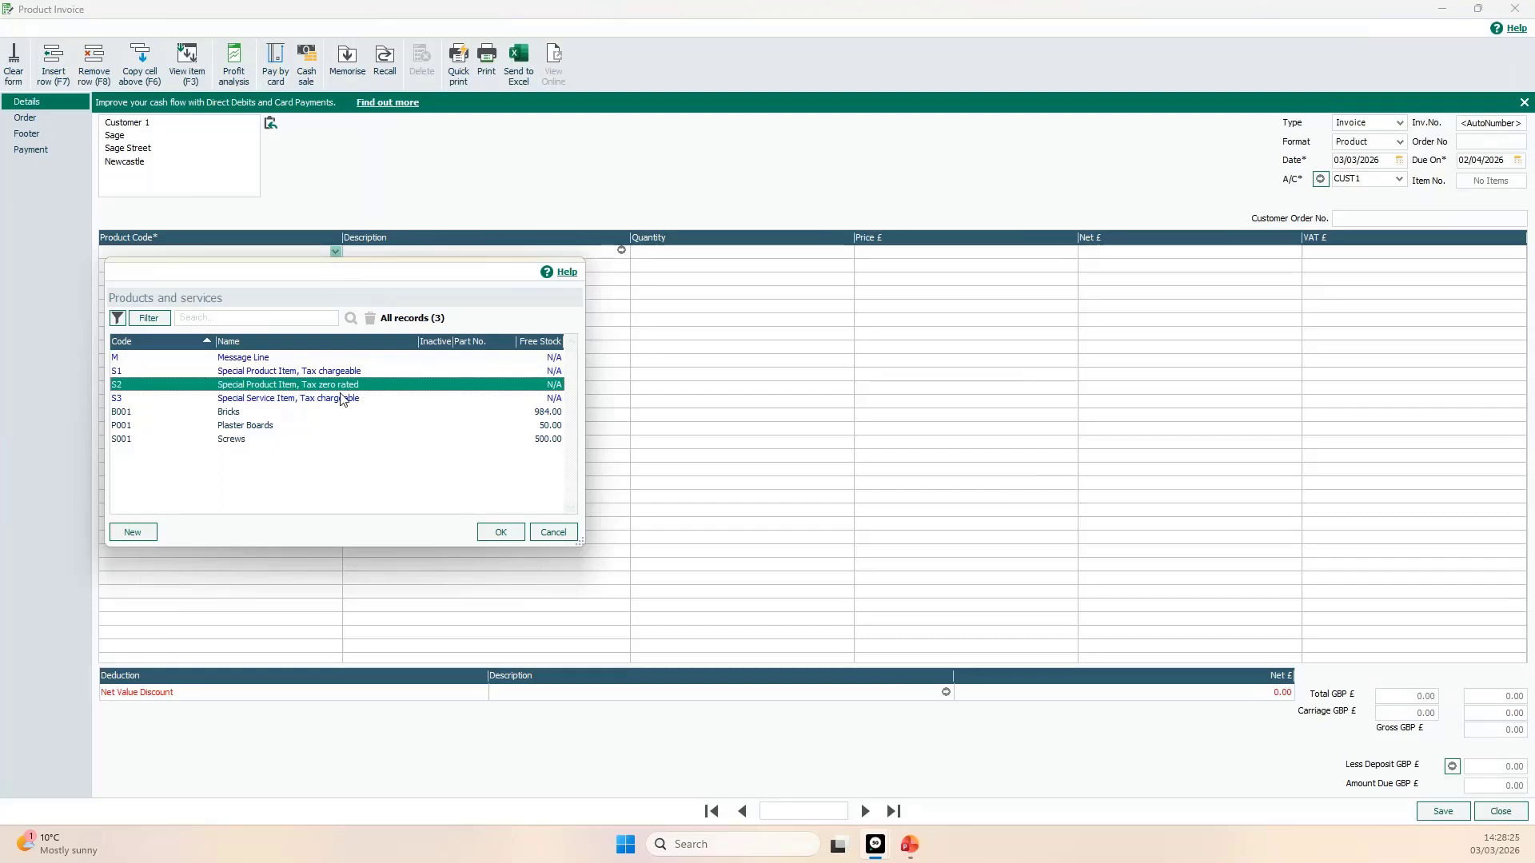
click(265, 362)
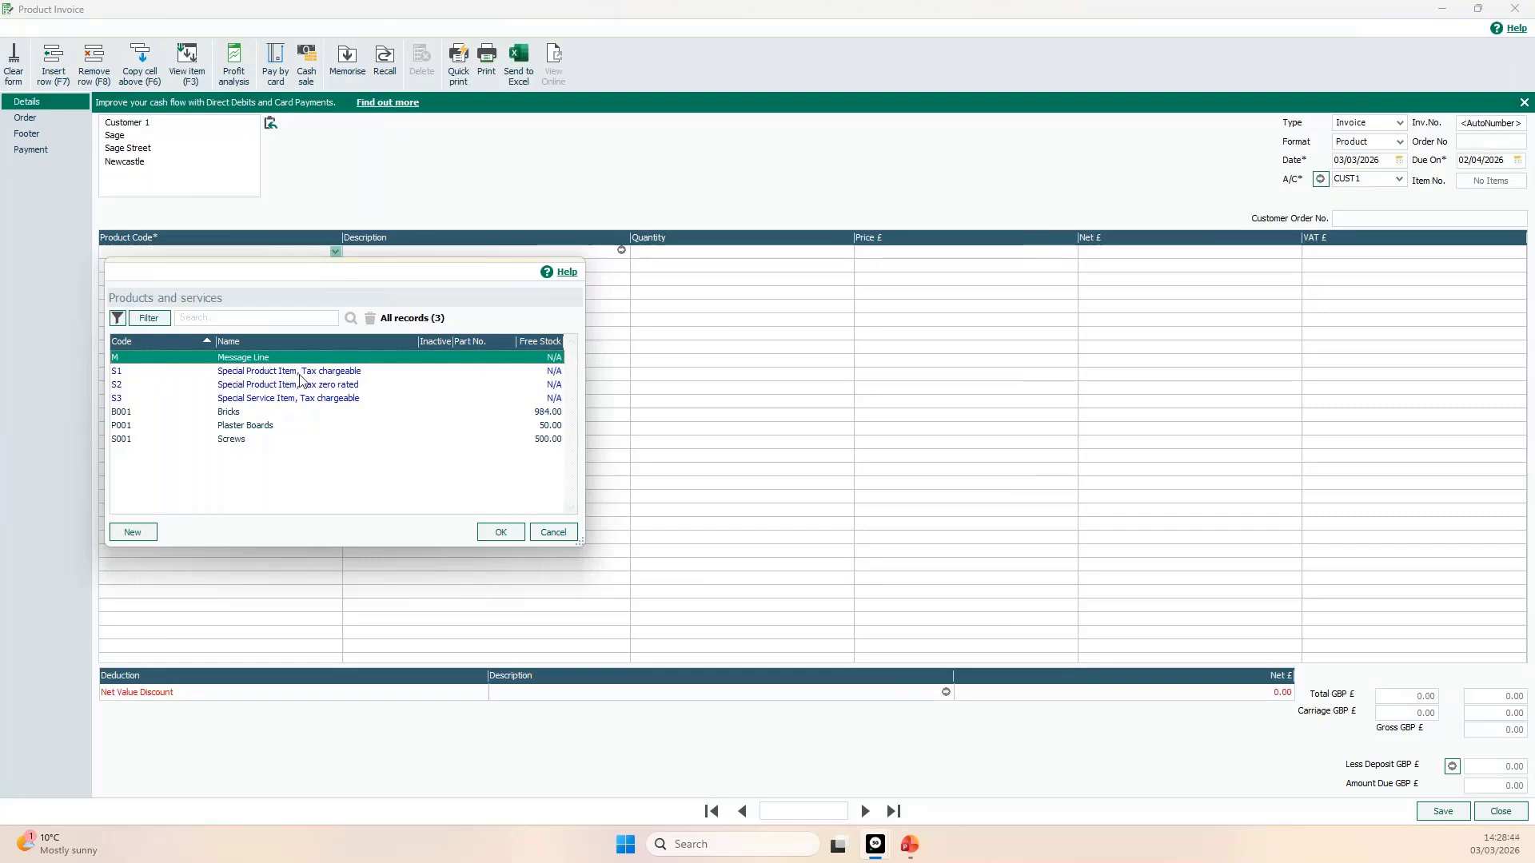
Add special product item S1 to the first line, described as "one off custom item" with a unit price of 50.00.
click(258, 375)
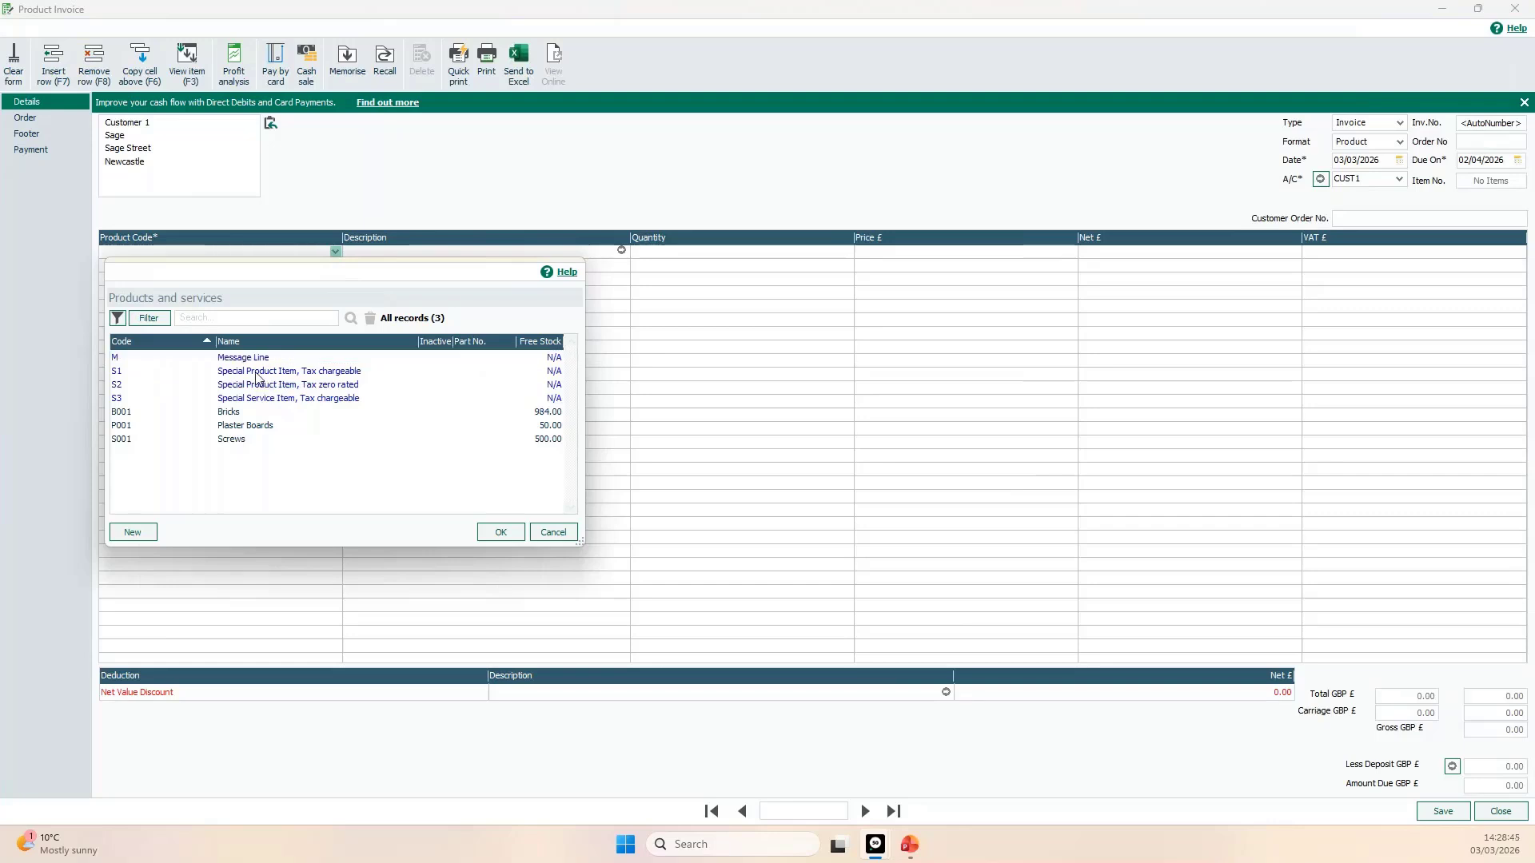
click(501, 533)
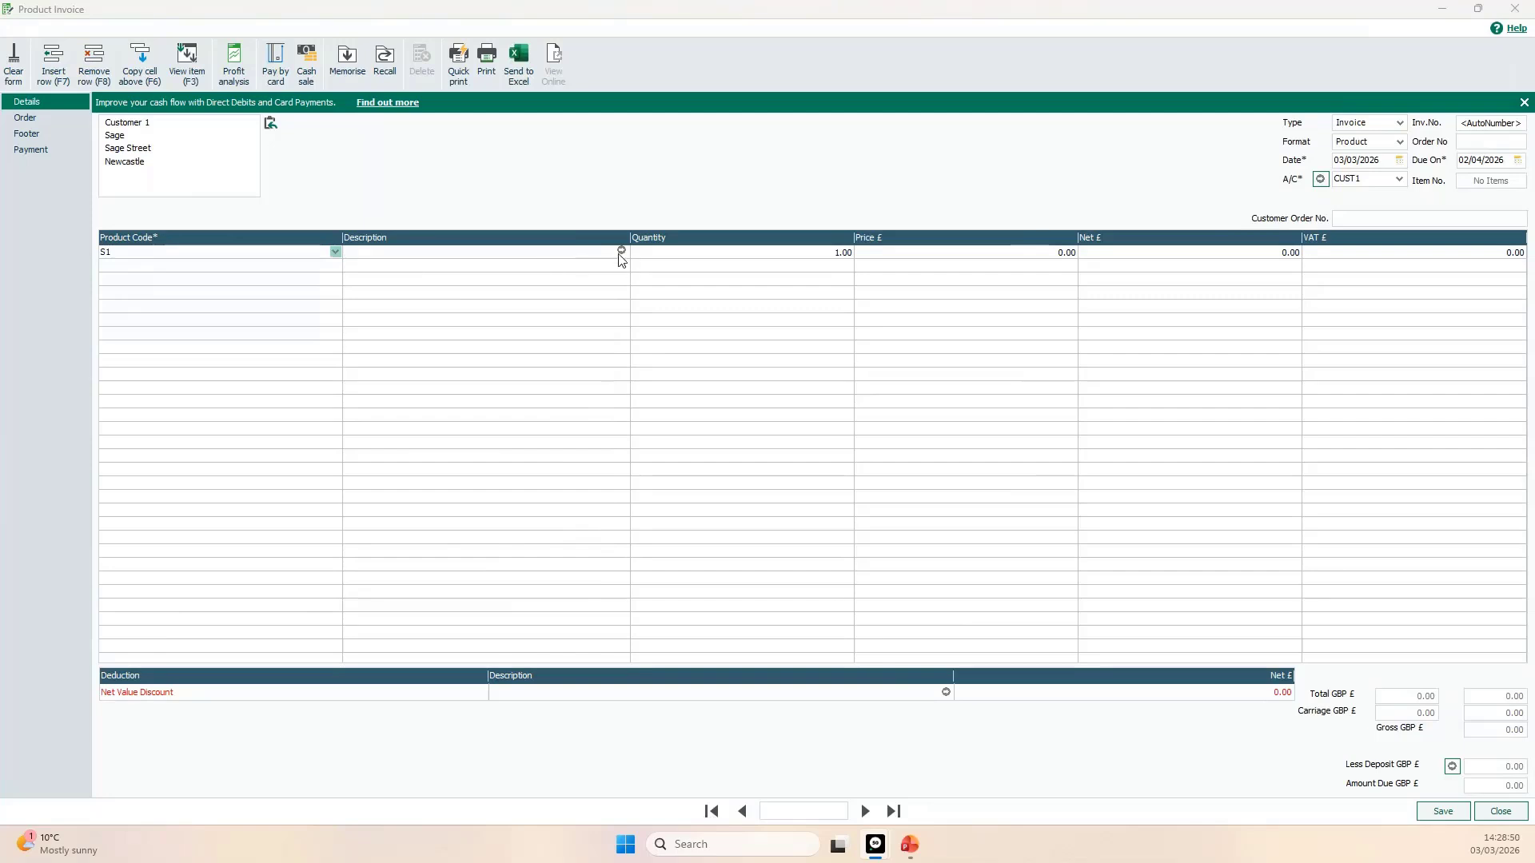
drag(0, 251, 770, 184)
click(587, 271)
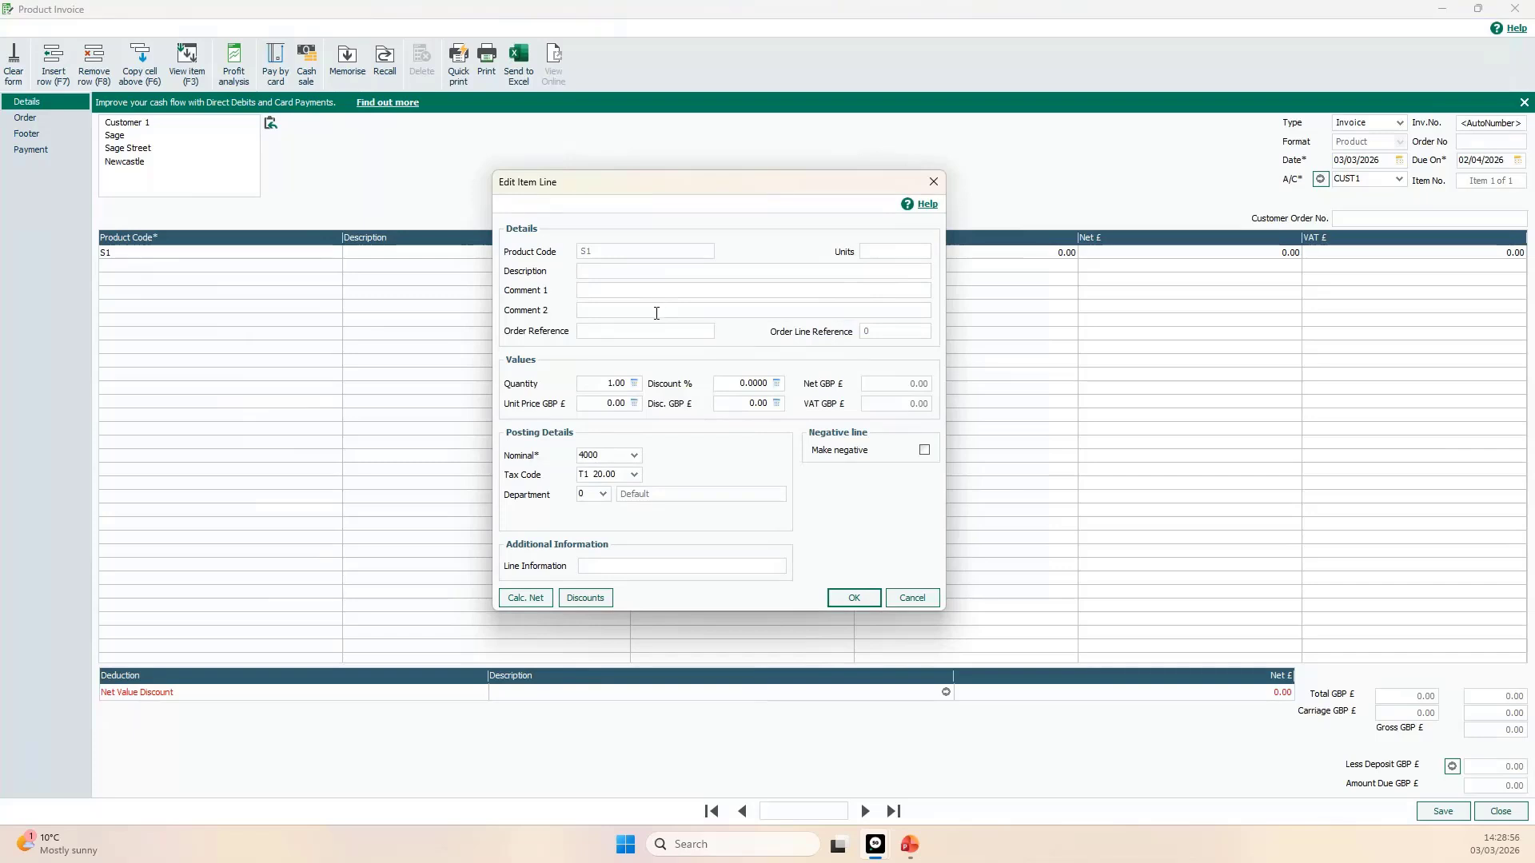
text(one off custom item)
click(605, 404)
text(5)
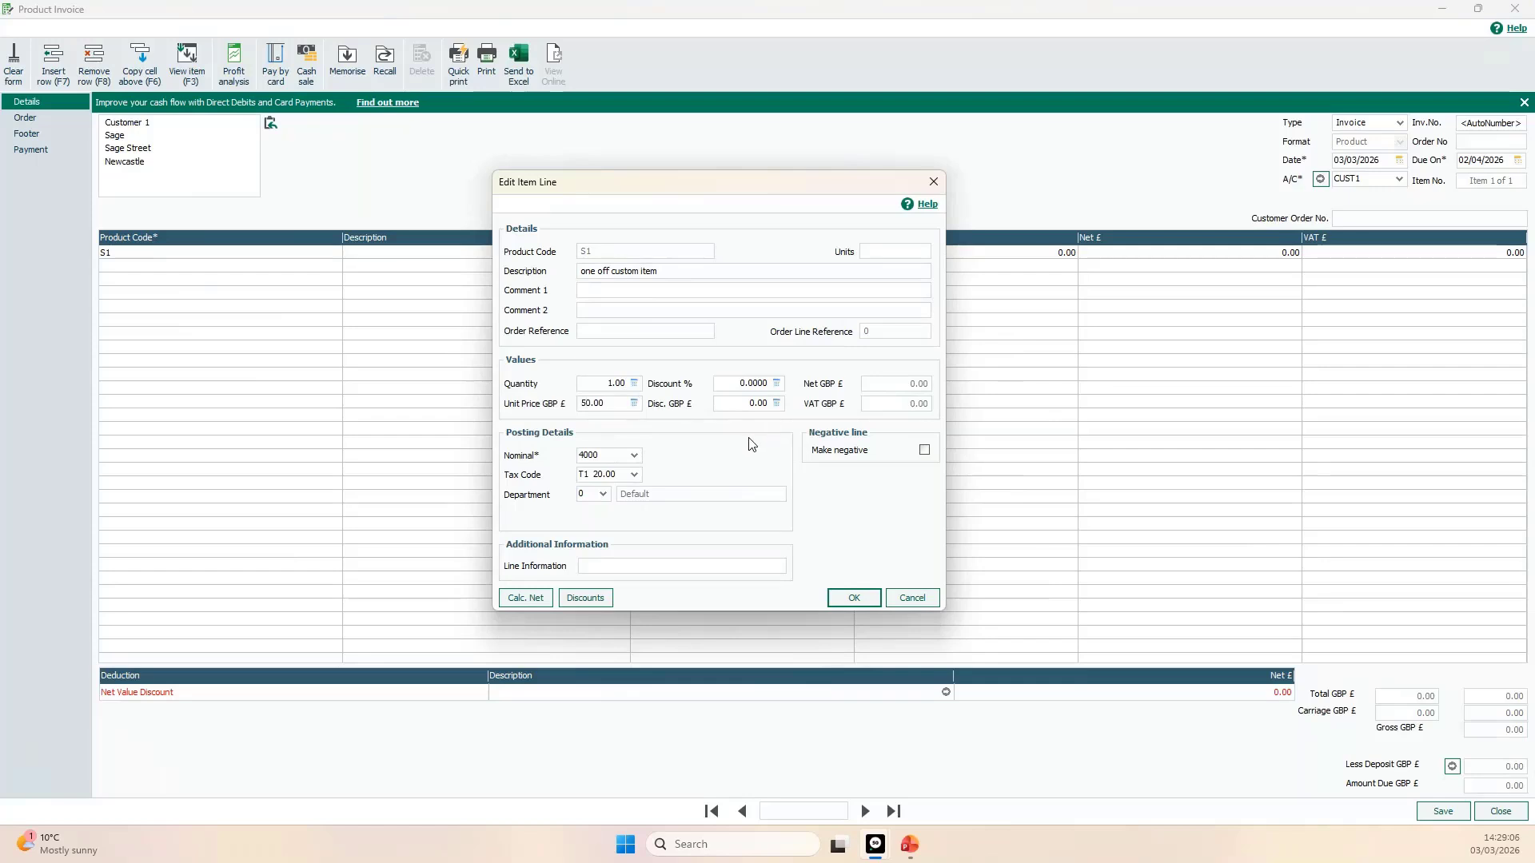
key(Tab)
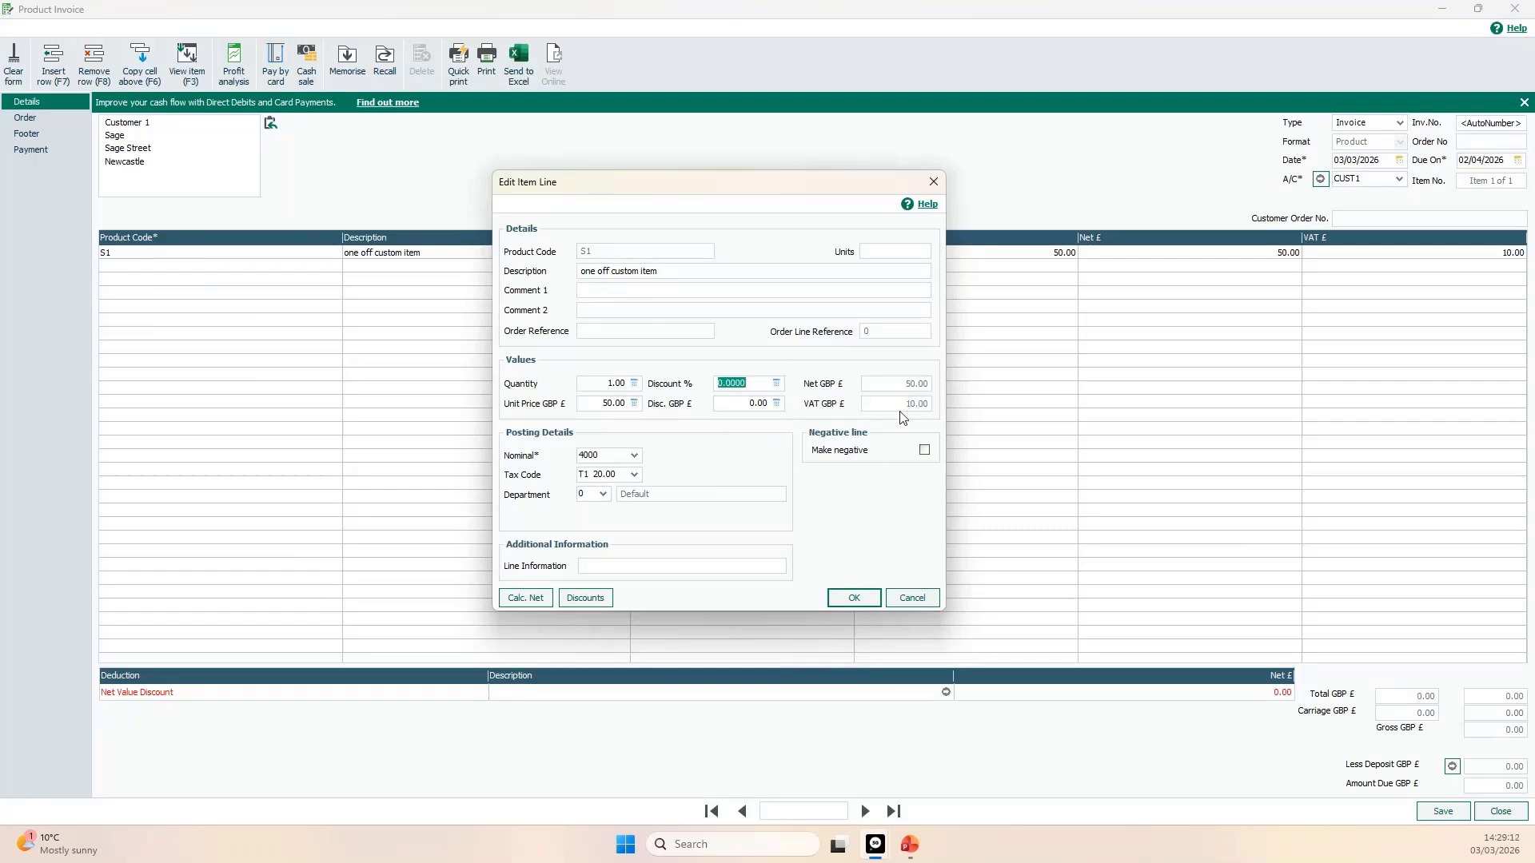
View the available tax codes for the S1 line, keep T1 20.00, and confirm the line details.
click(634, 475)
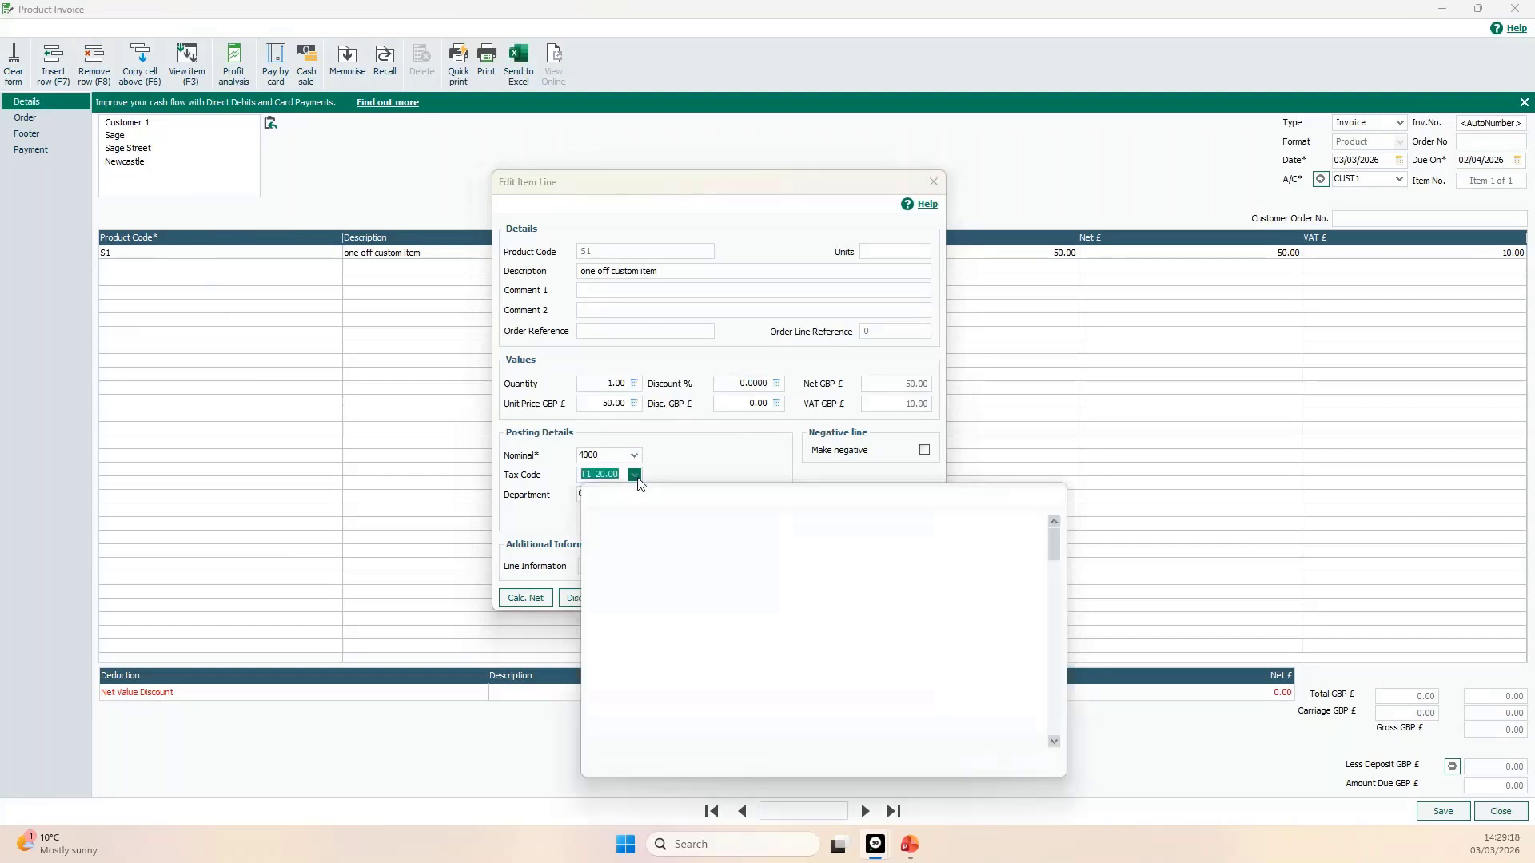
click(673, 461)
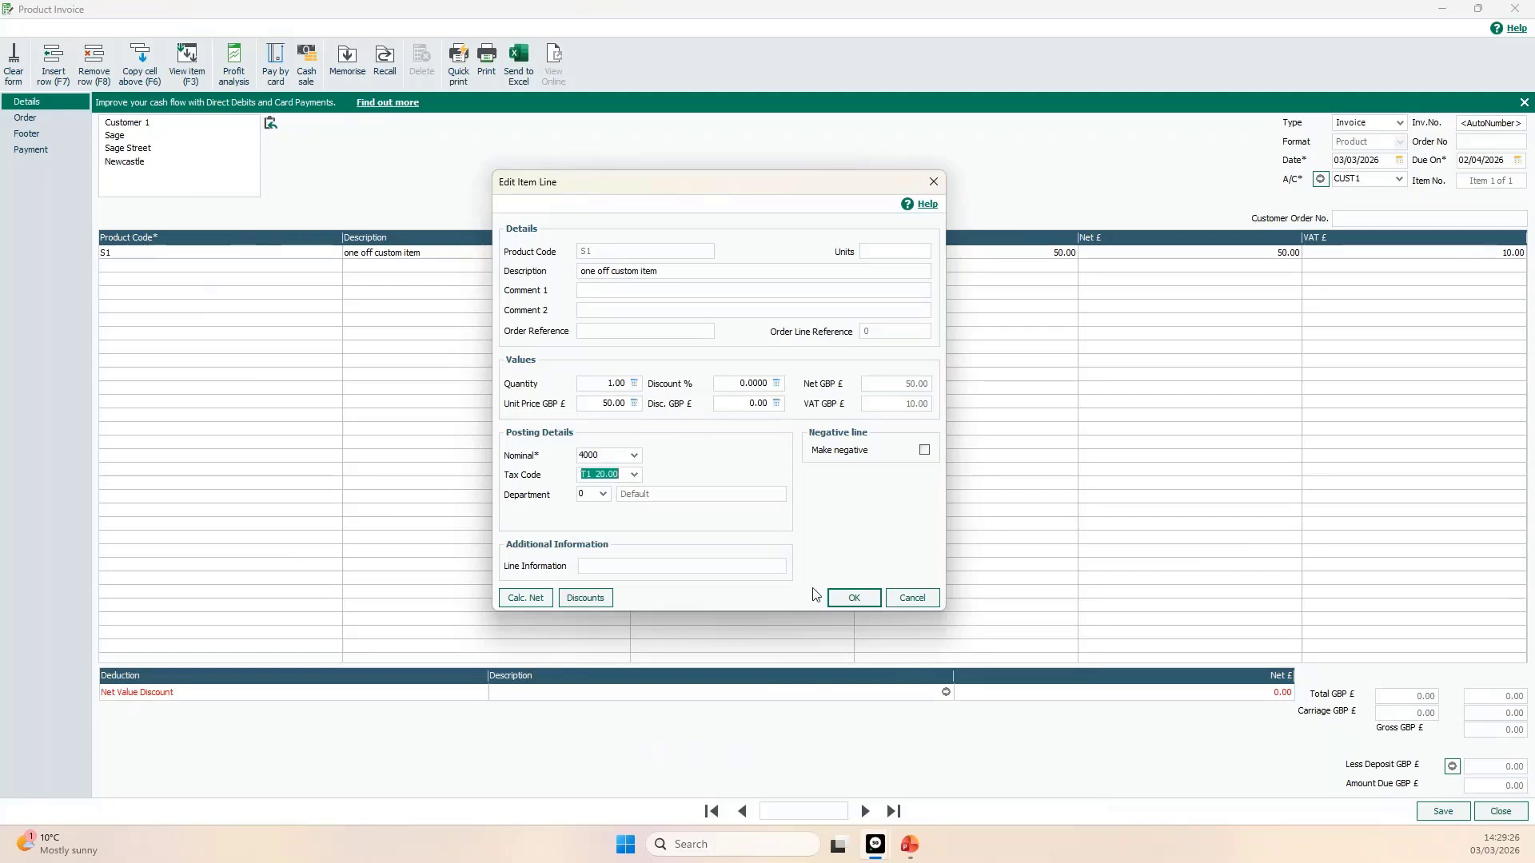
click(848, 602)
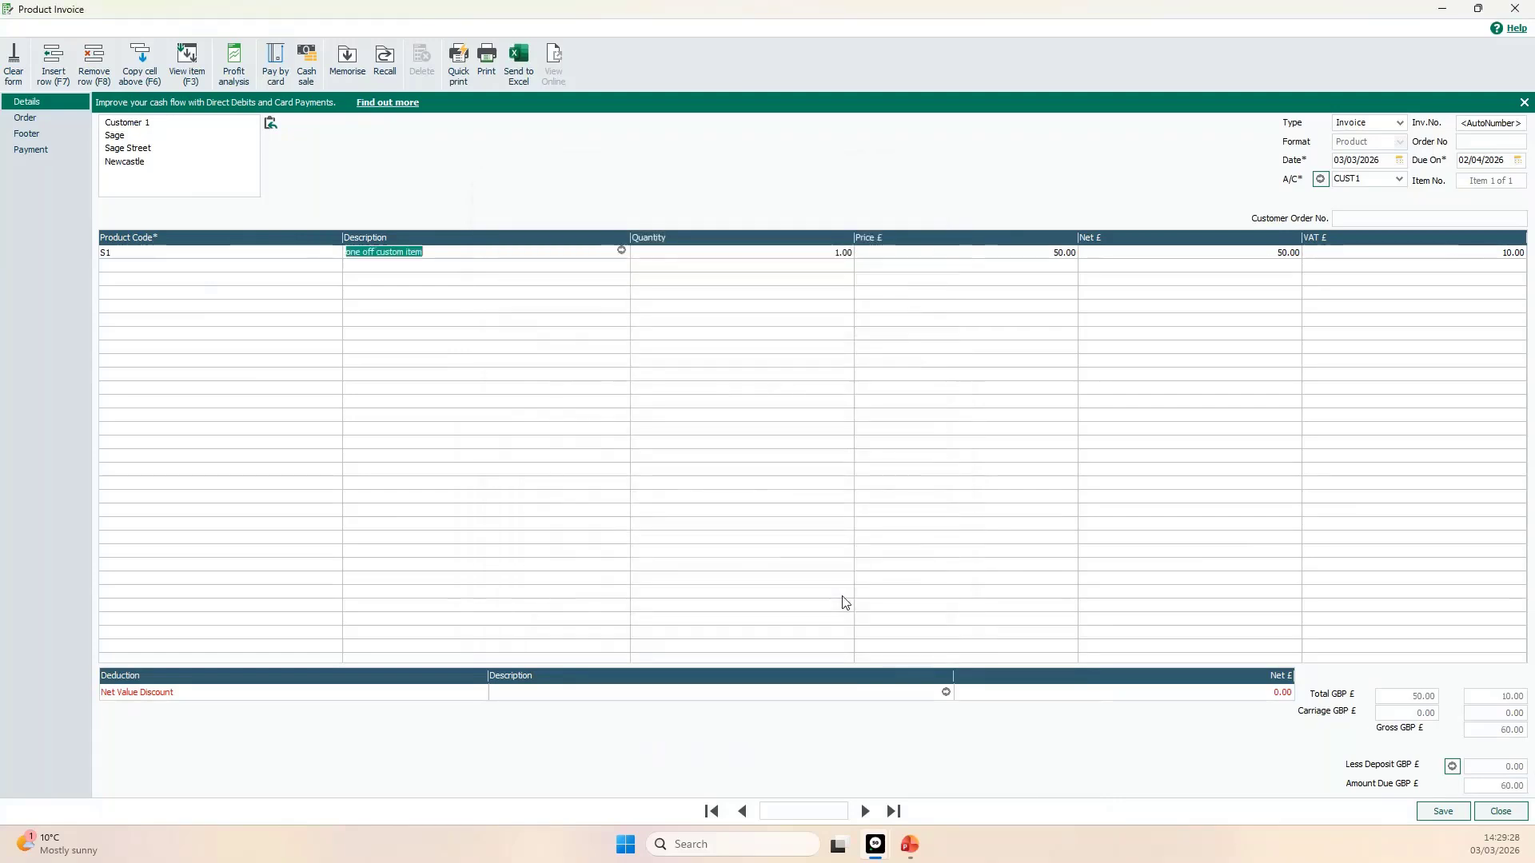
Add message line M with the description "one off item" to the second invoice line, and save and close the invoice.
click(192, 266)
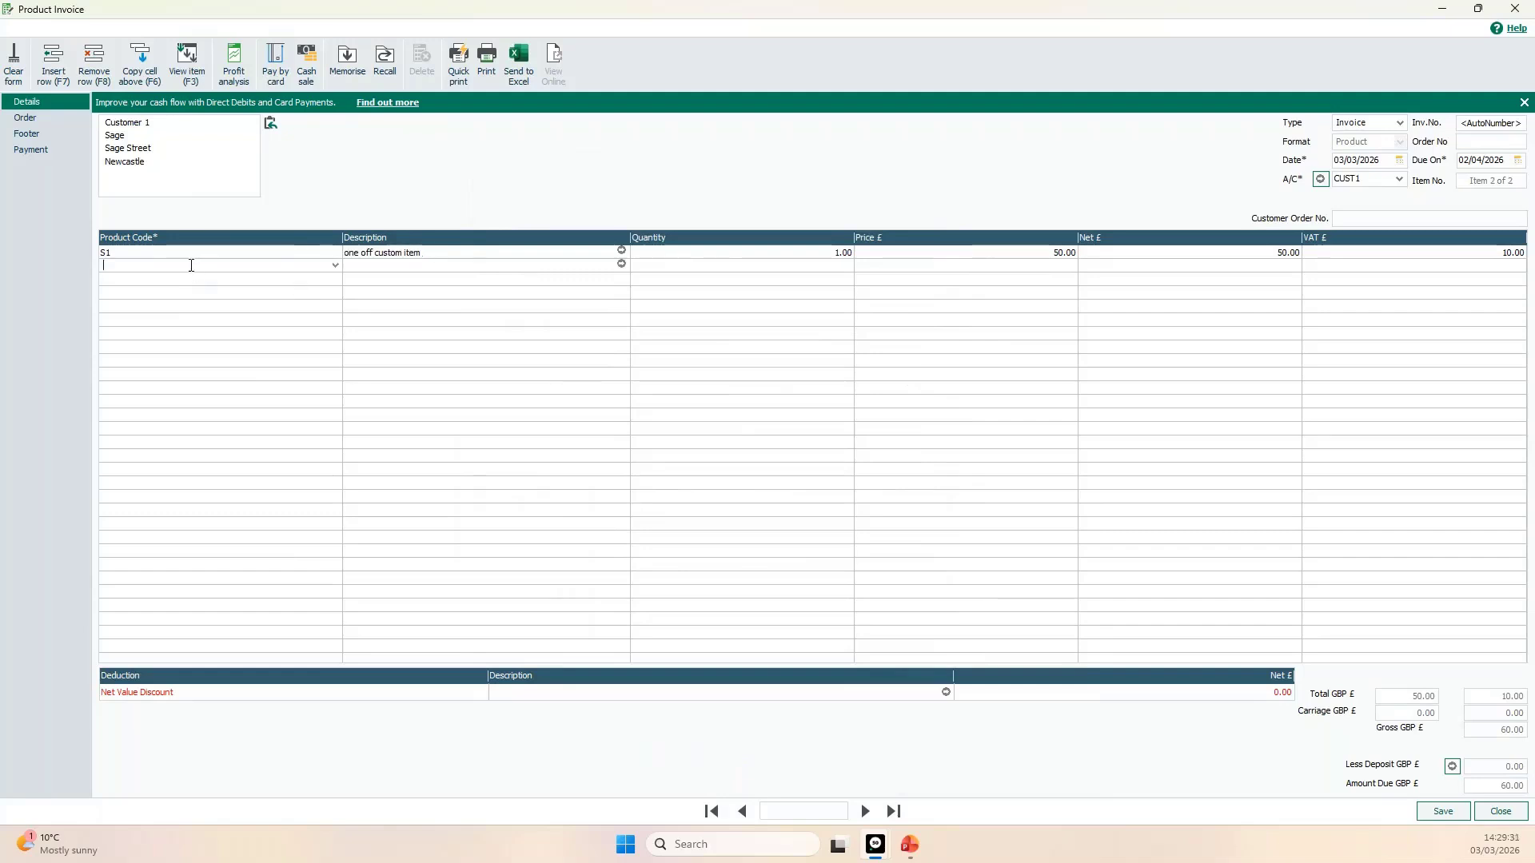
click(335, 266)
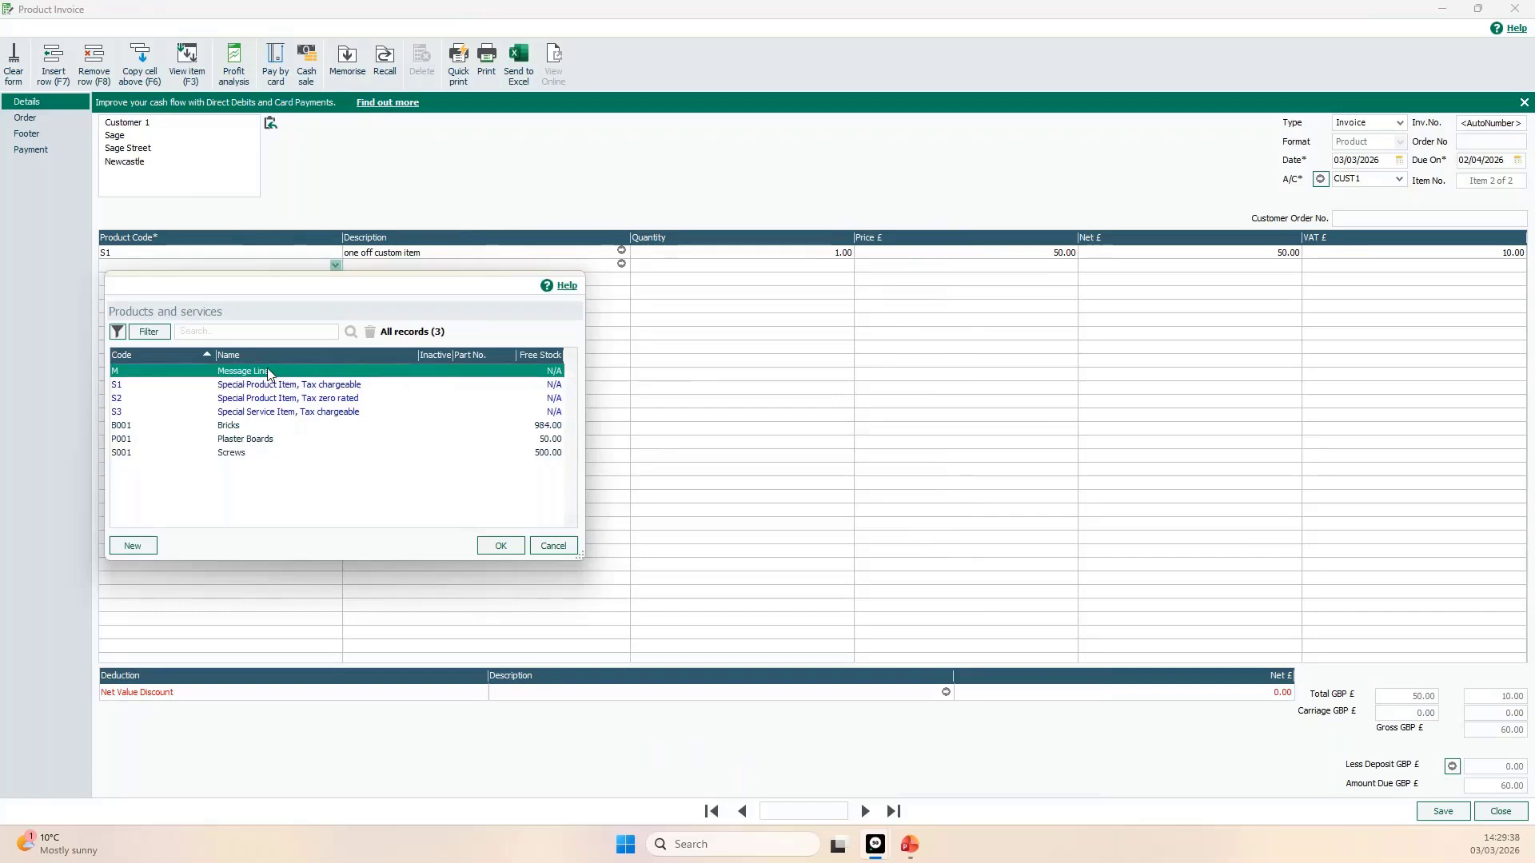
click(512, 556)
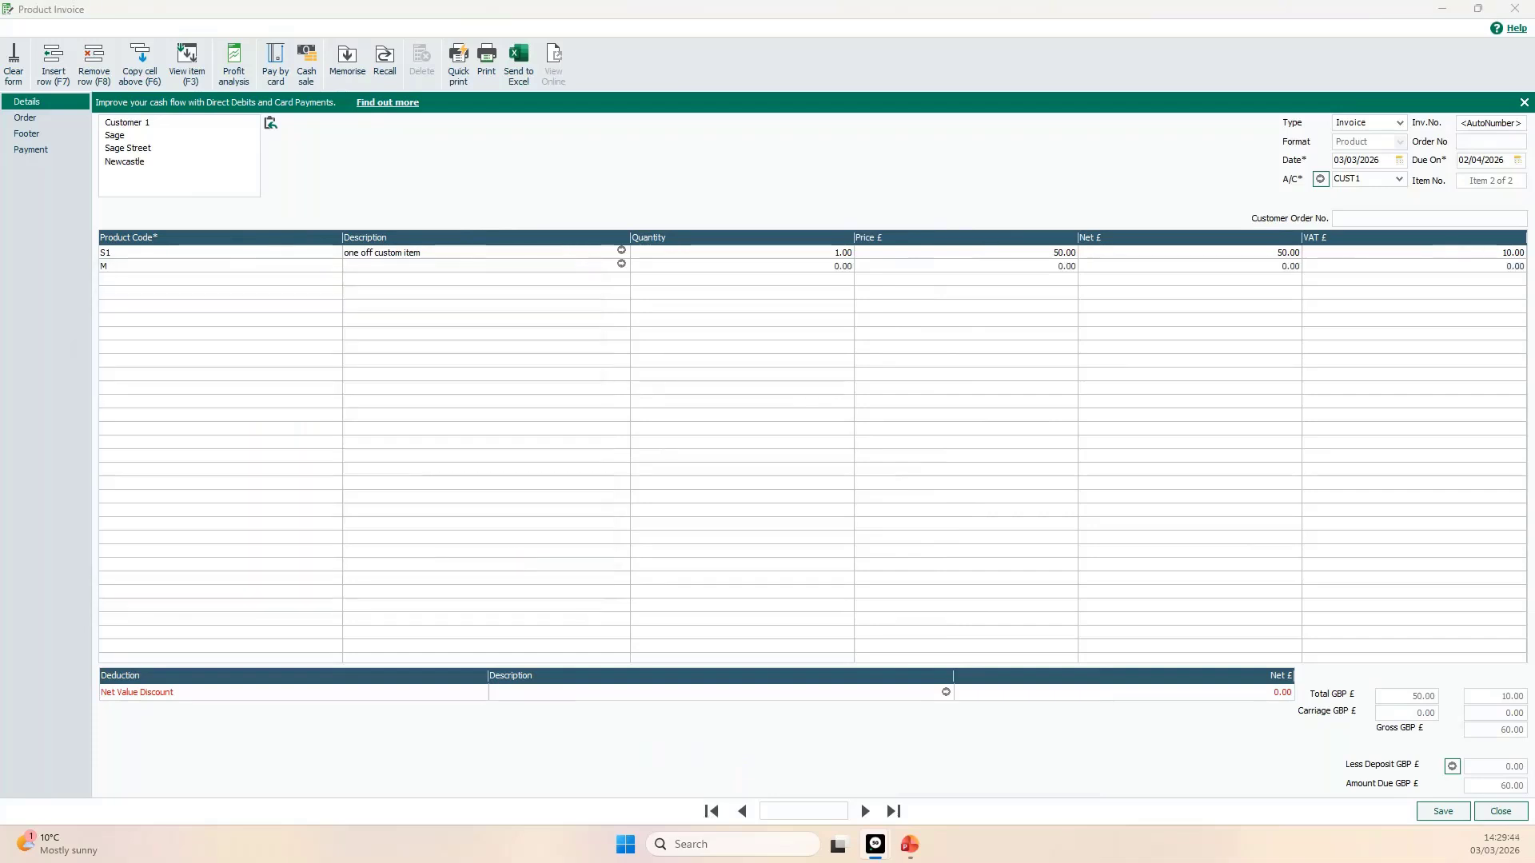
drag(270, 419, 773, 330)
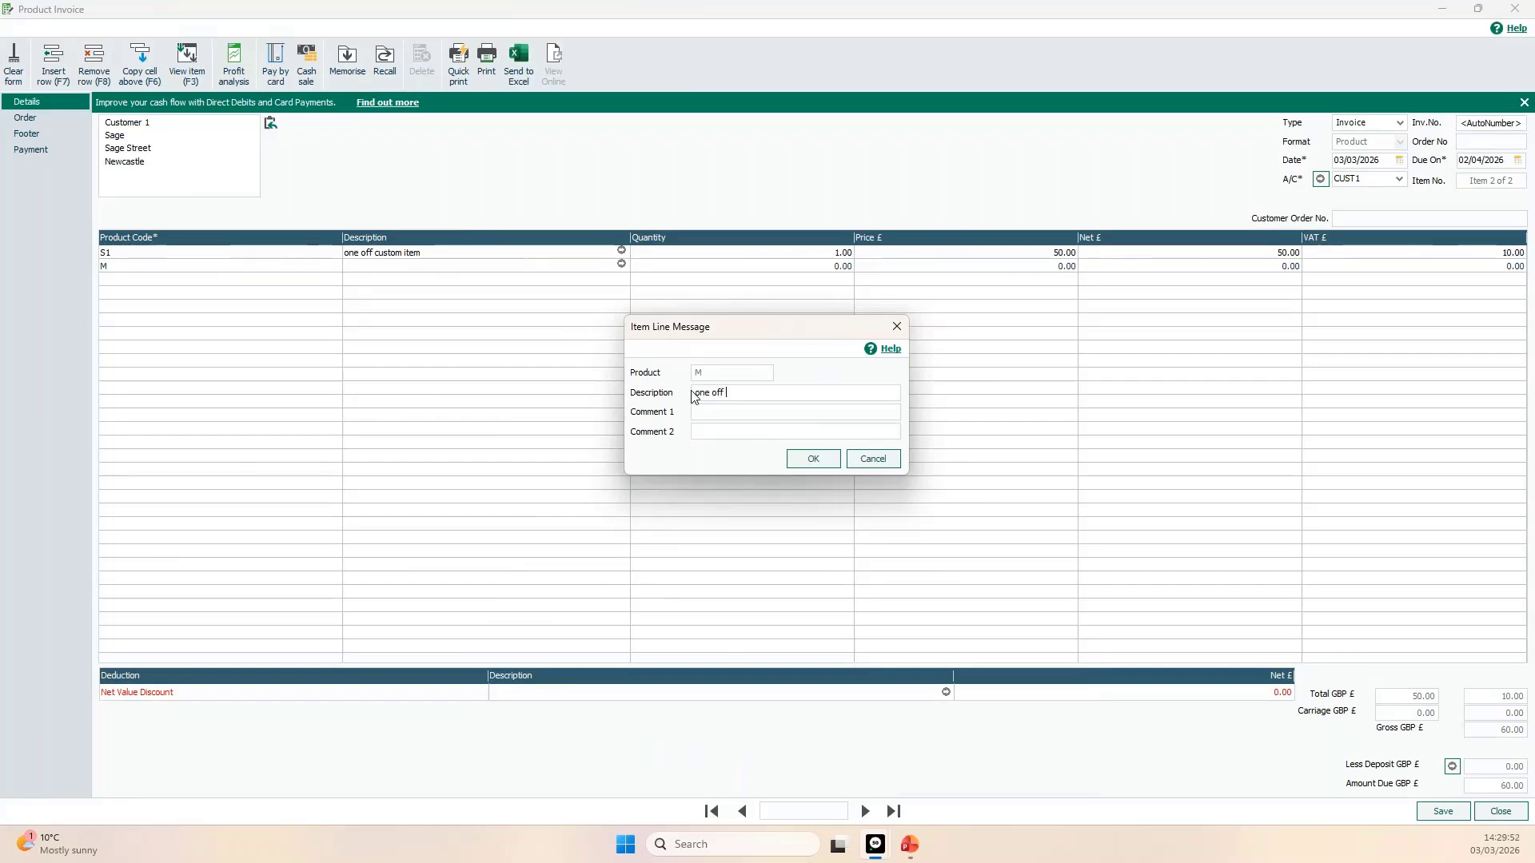
text(em)
click(813, 460)
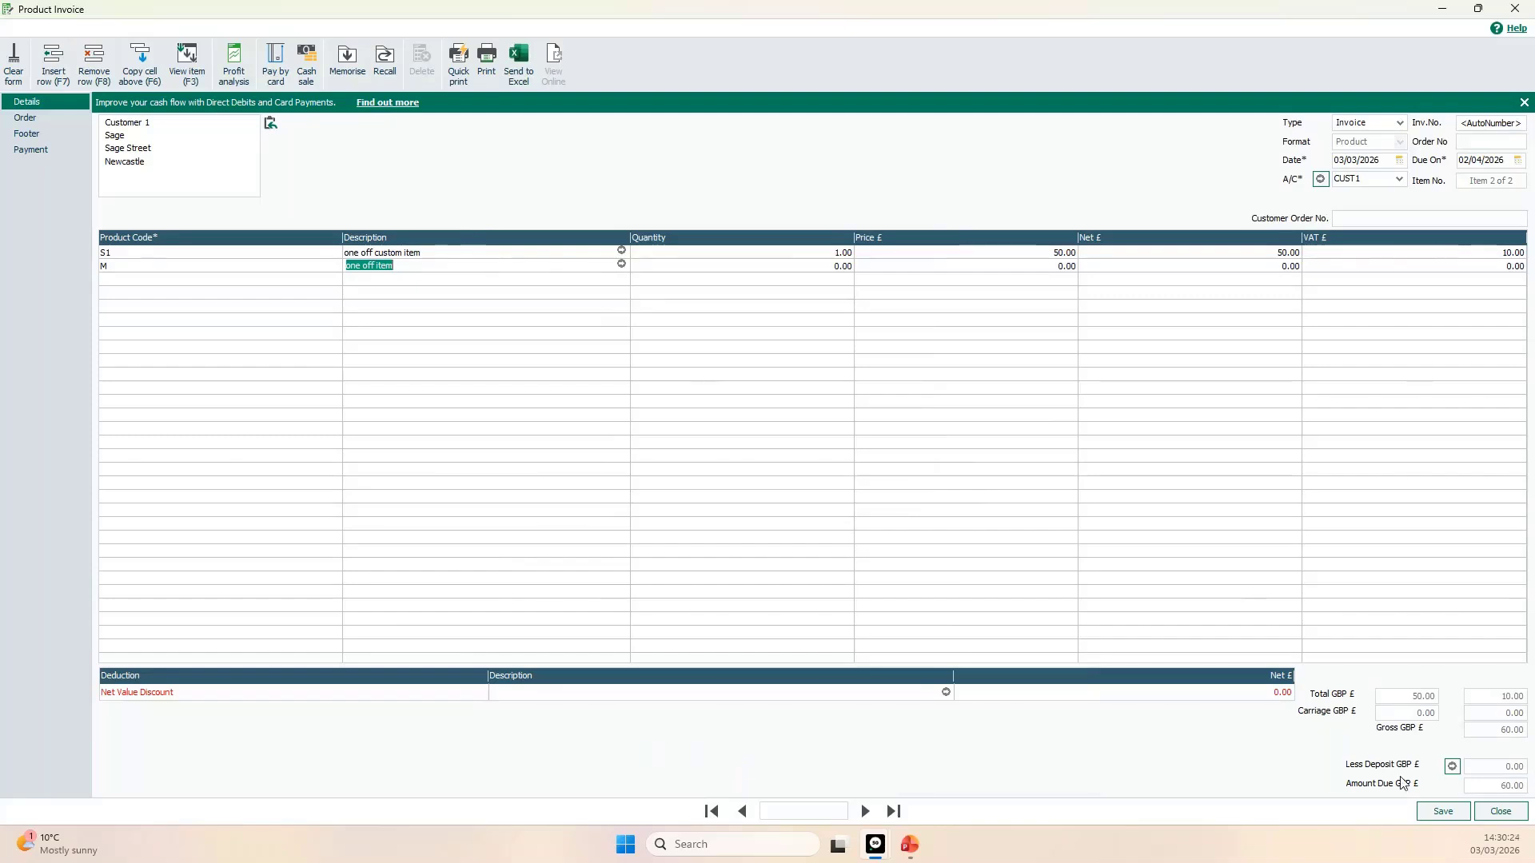
click(1445, 812)
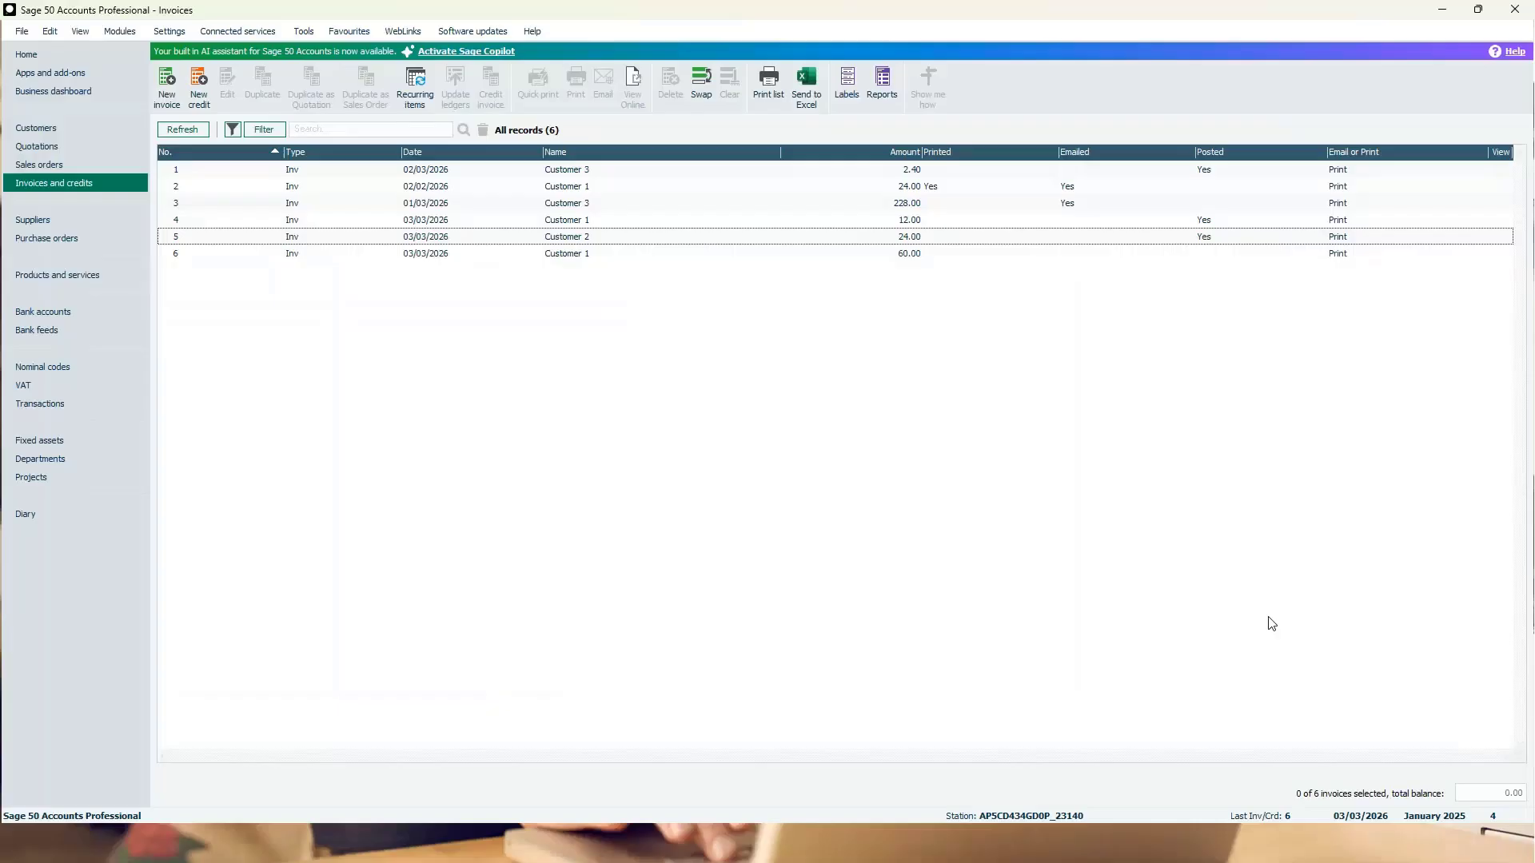
click(1501, 812)
Open the print layouts for invoice 6 of Customer 1.
click(591, 254)
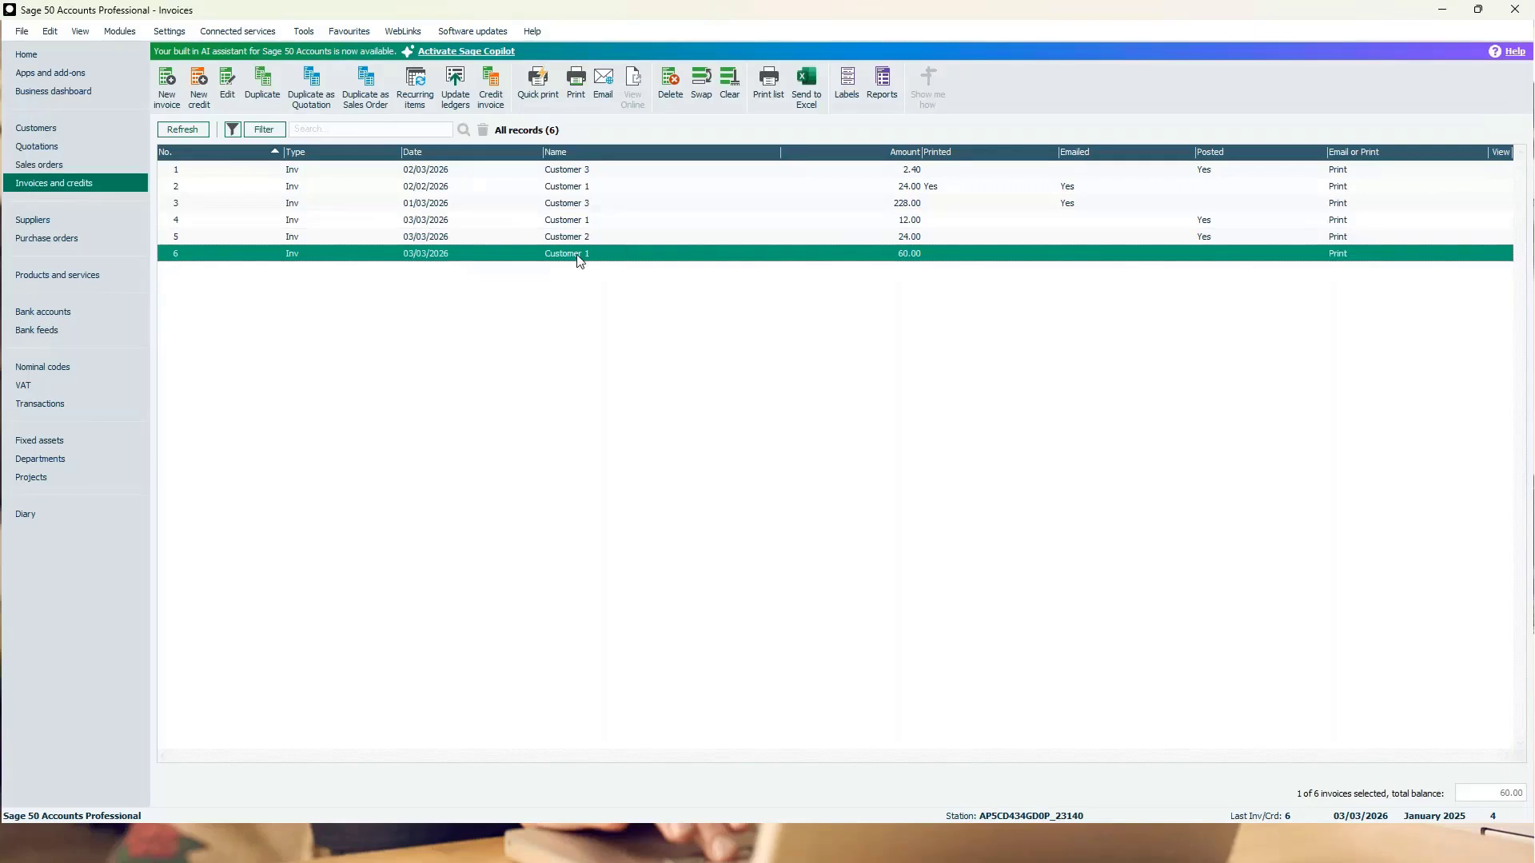
click(576, 95)
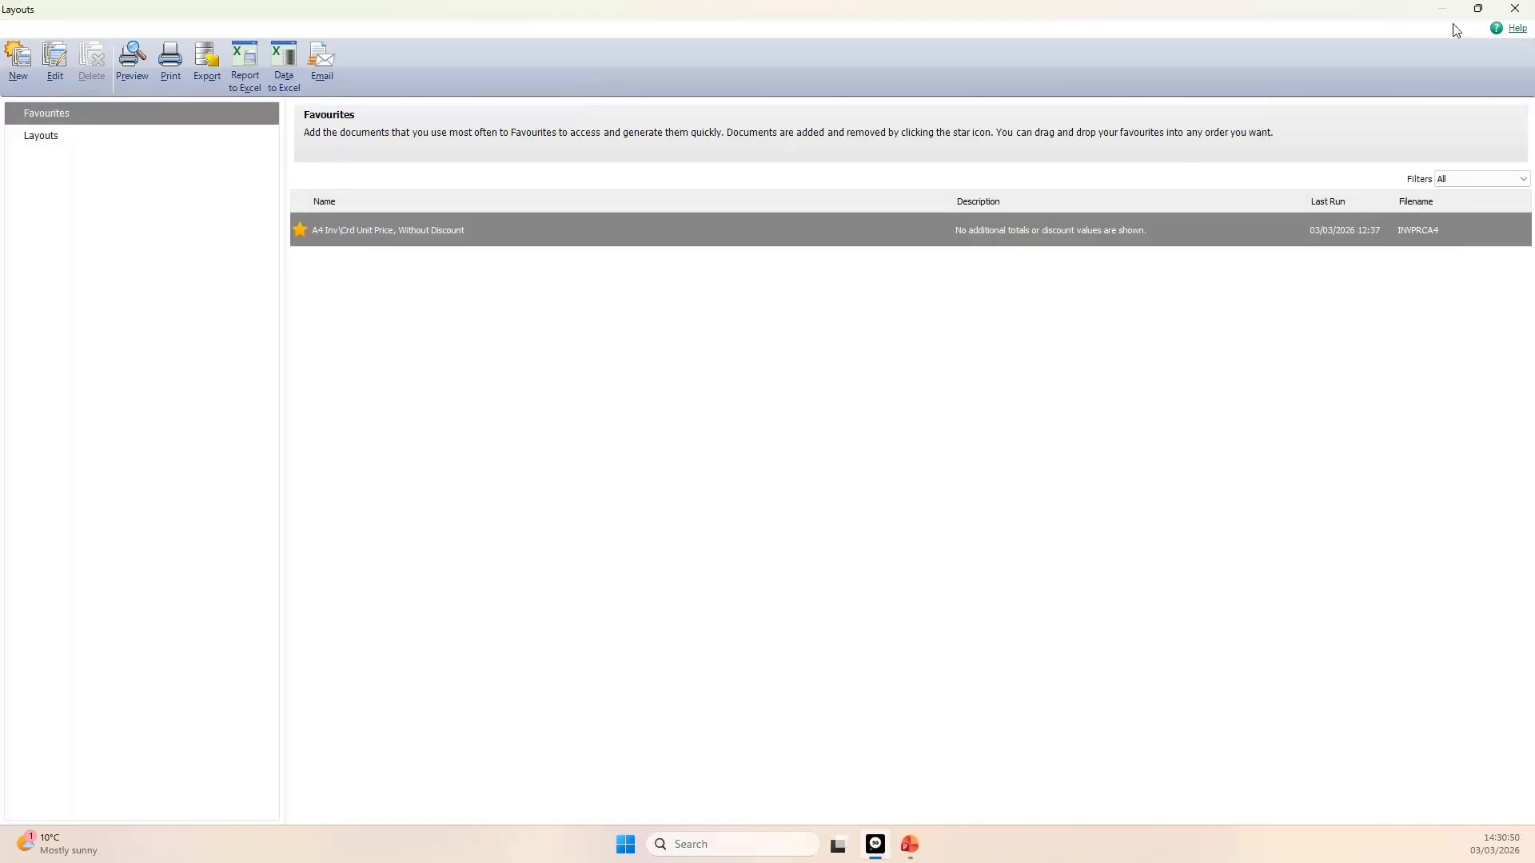
click(1514, 10)
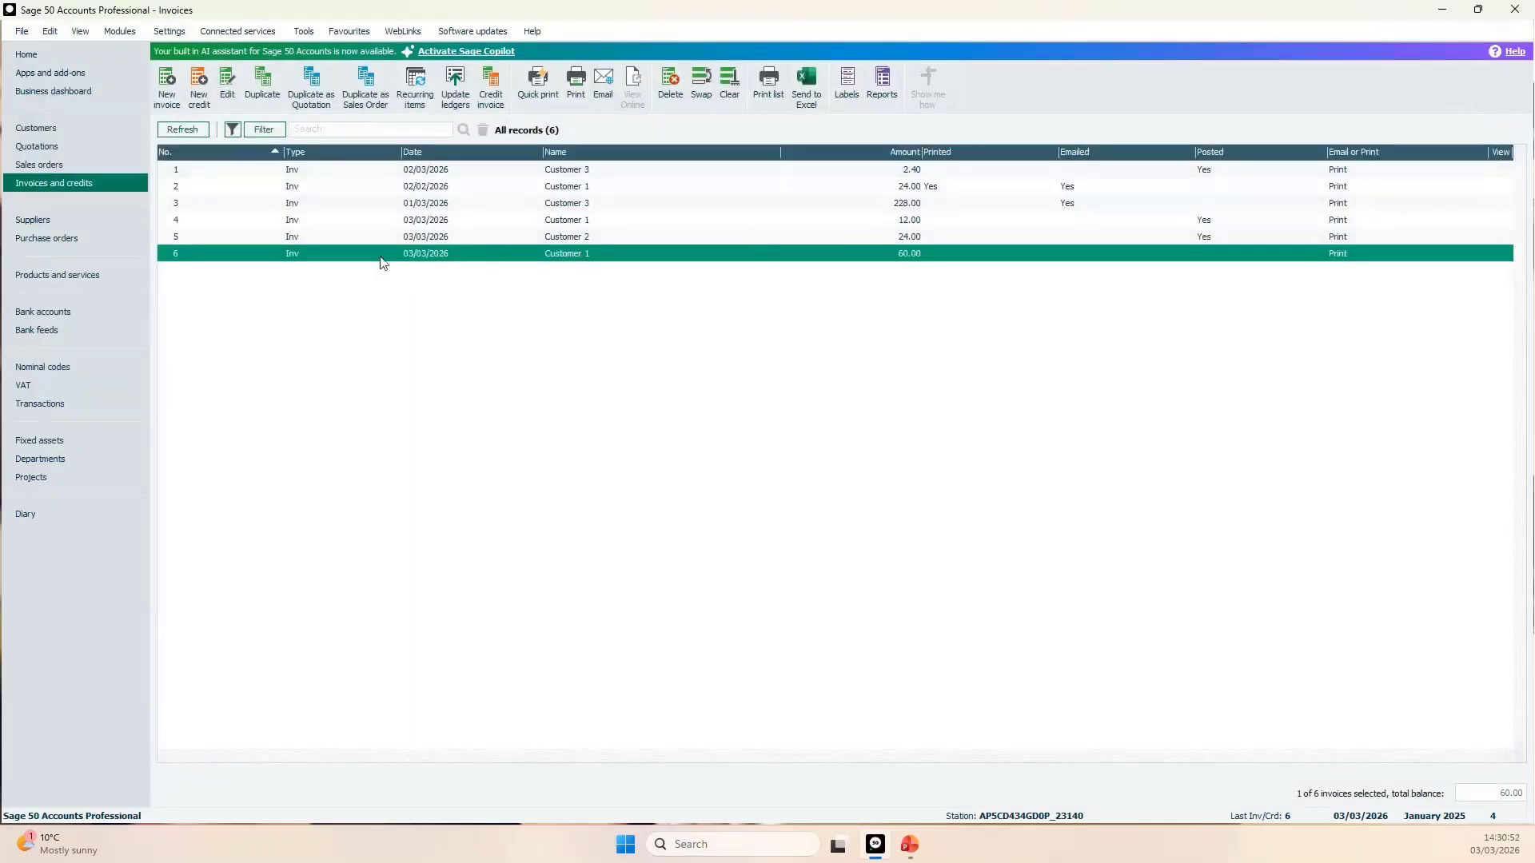
click(576, 88)
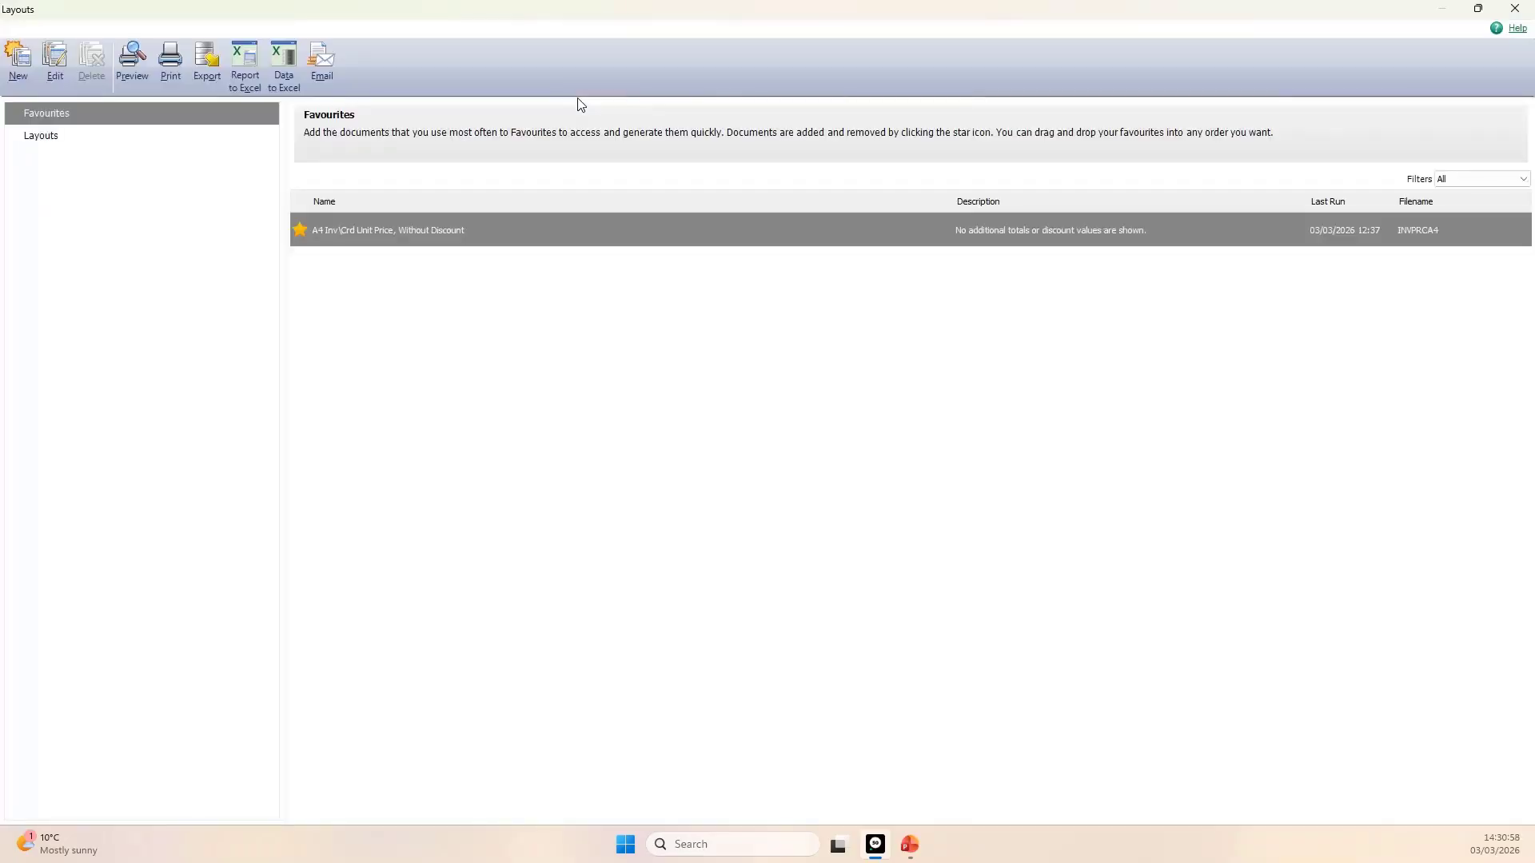
mouse_move(566, 220)
Mark the layout A4 Inv\Crd Unit Price, Without Discount (Euro) as a favourite and return to the favourite layouts.
click(42, 140)
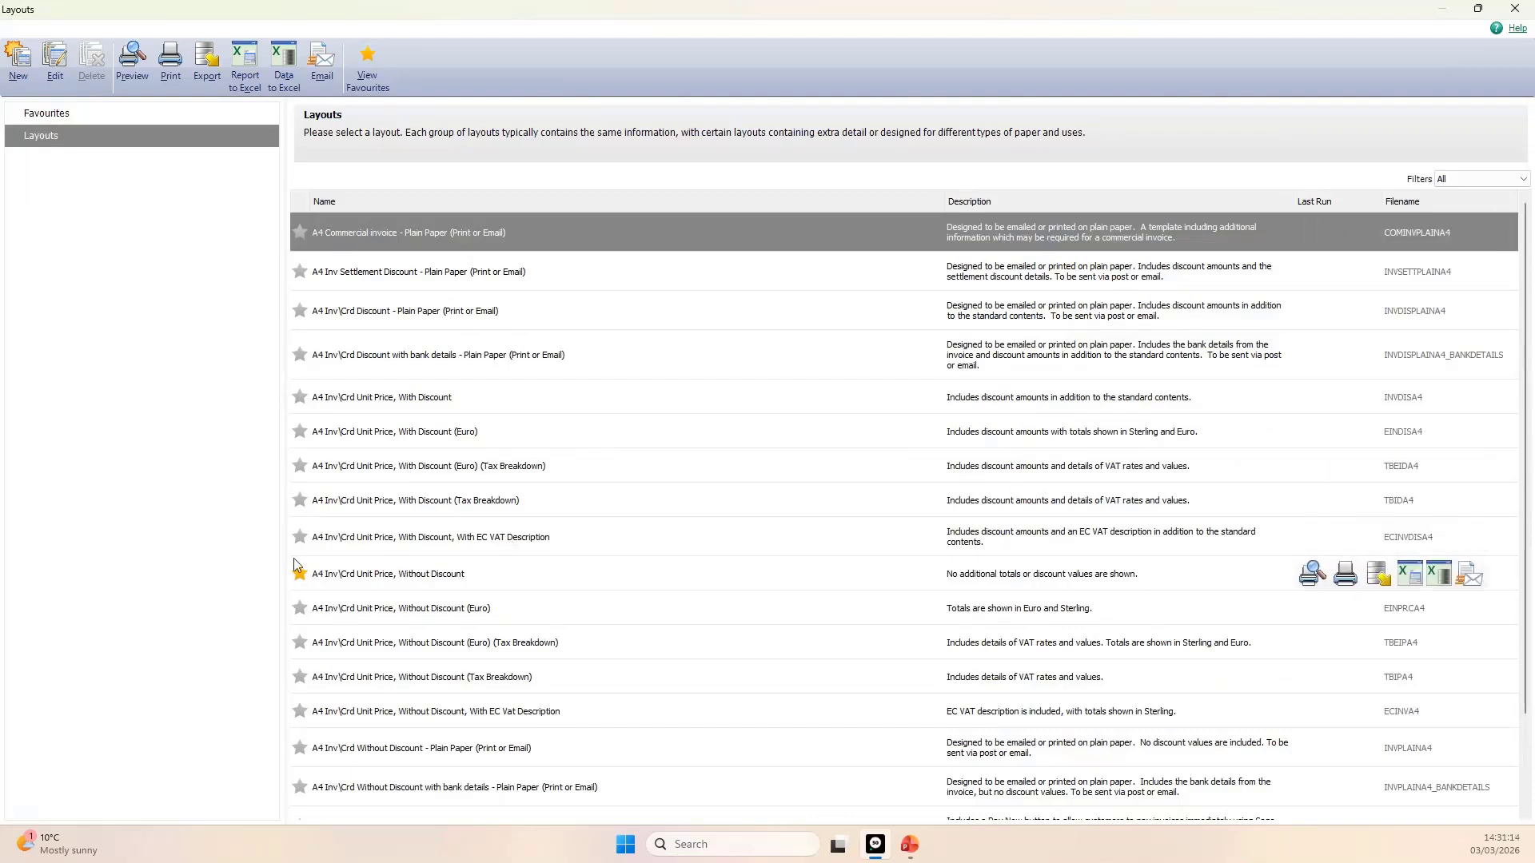
click(303, 612)
click(300, 609)
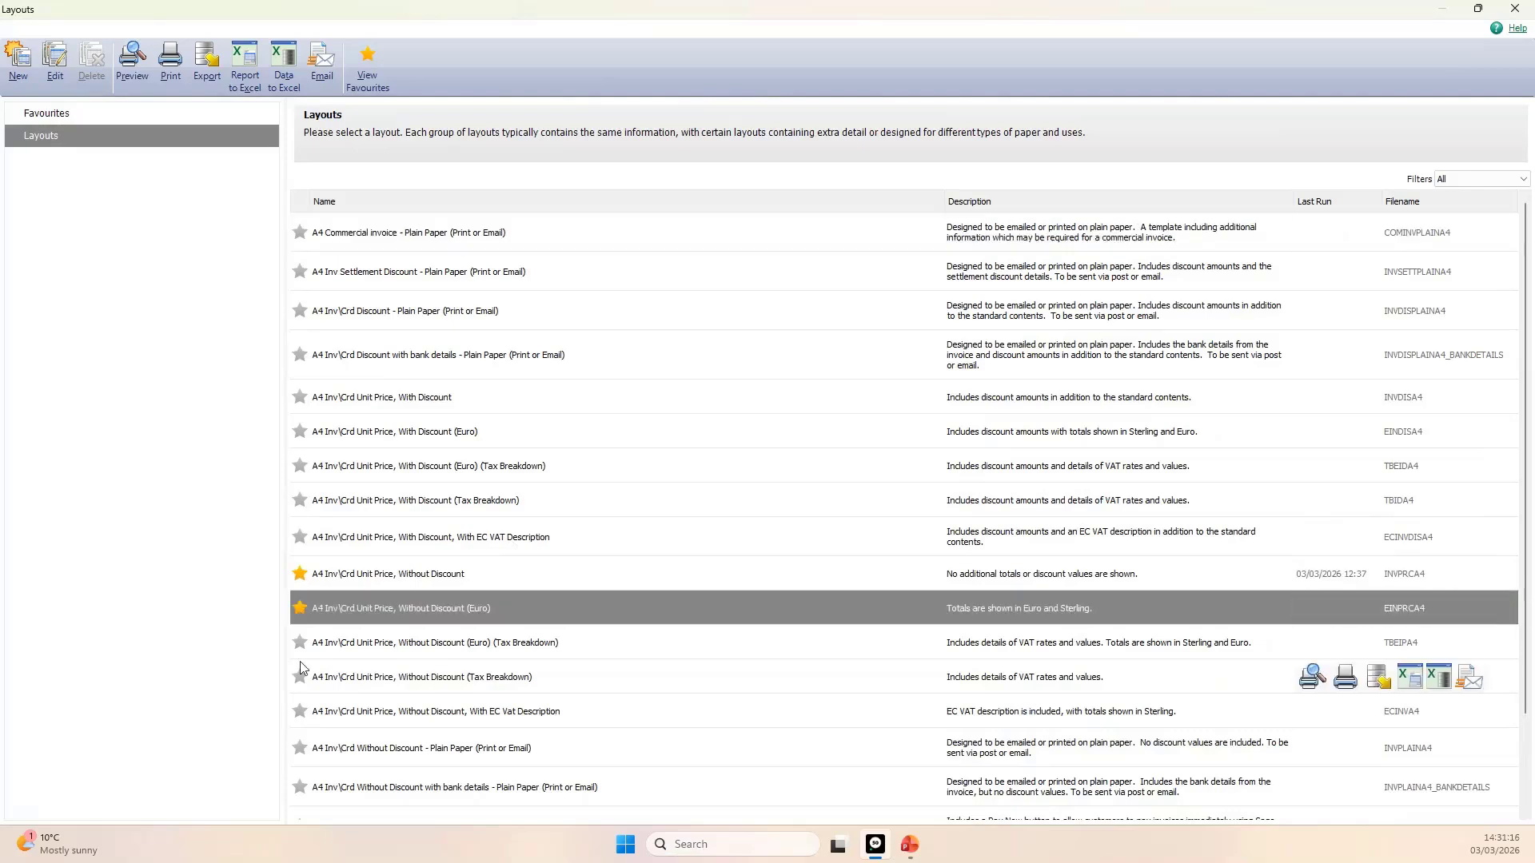
click(55, 114)
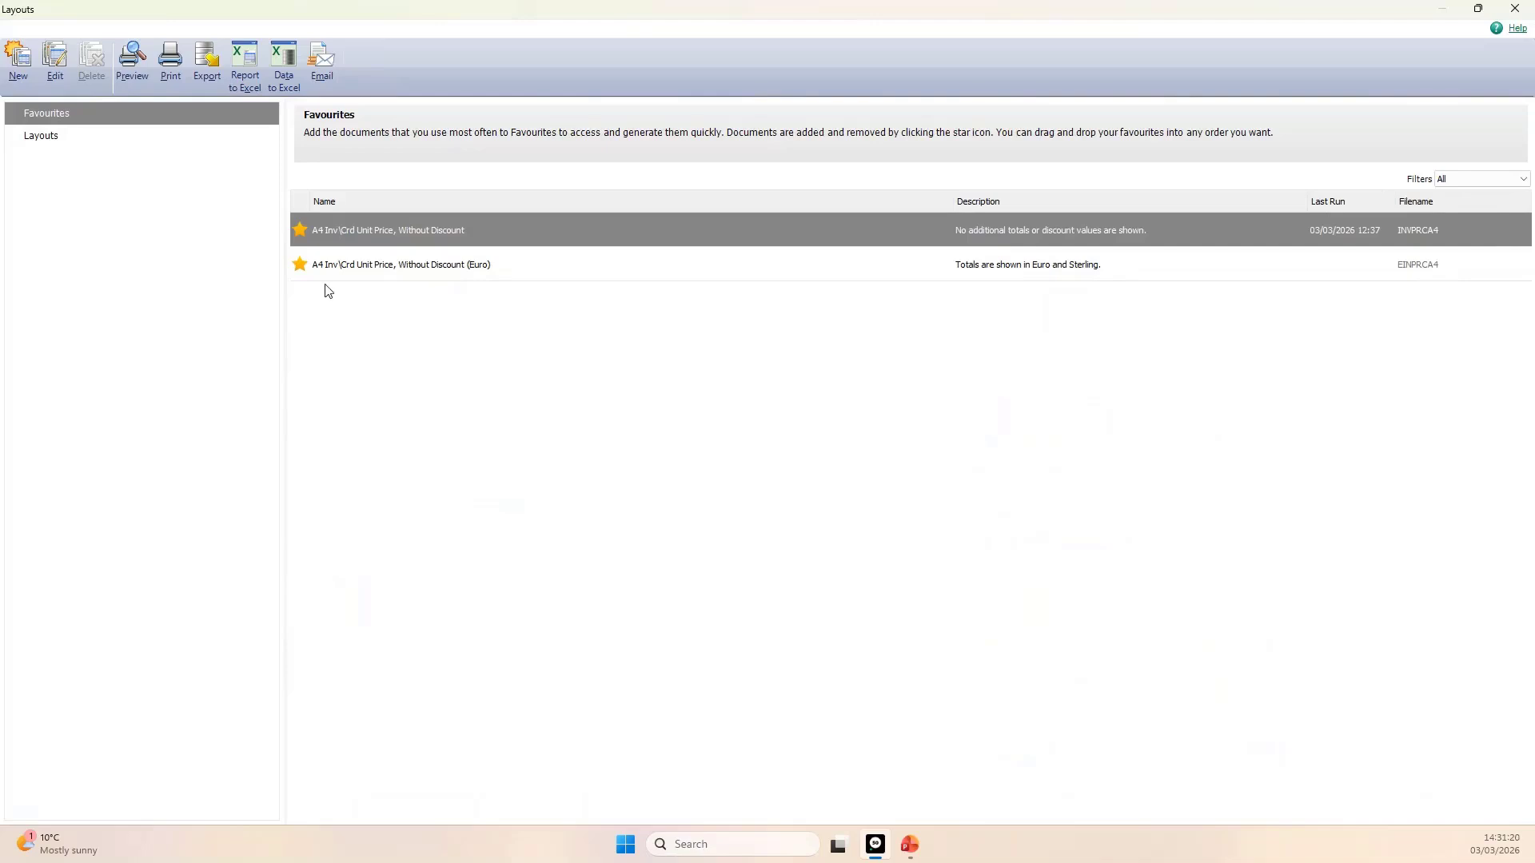
Preview invoice 6 with the A4 Inv\Crd Unit Price, Without Discount layout, examine its item lines enlarged, and close the preview.
mouse_move(381, 240)
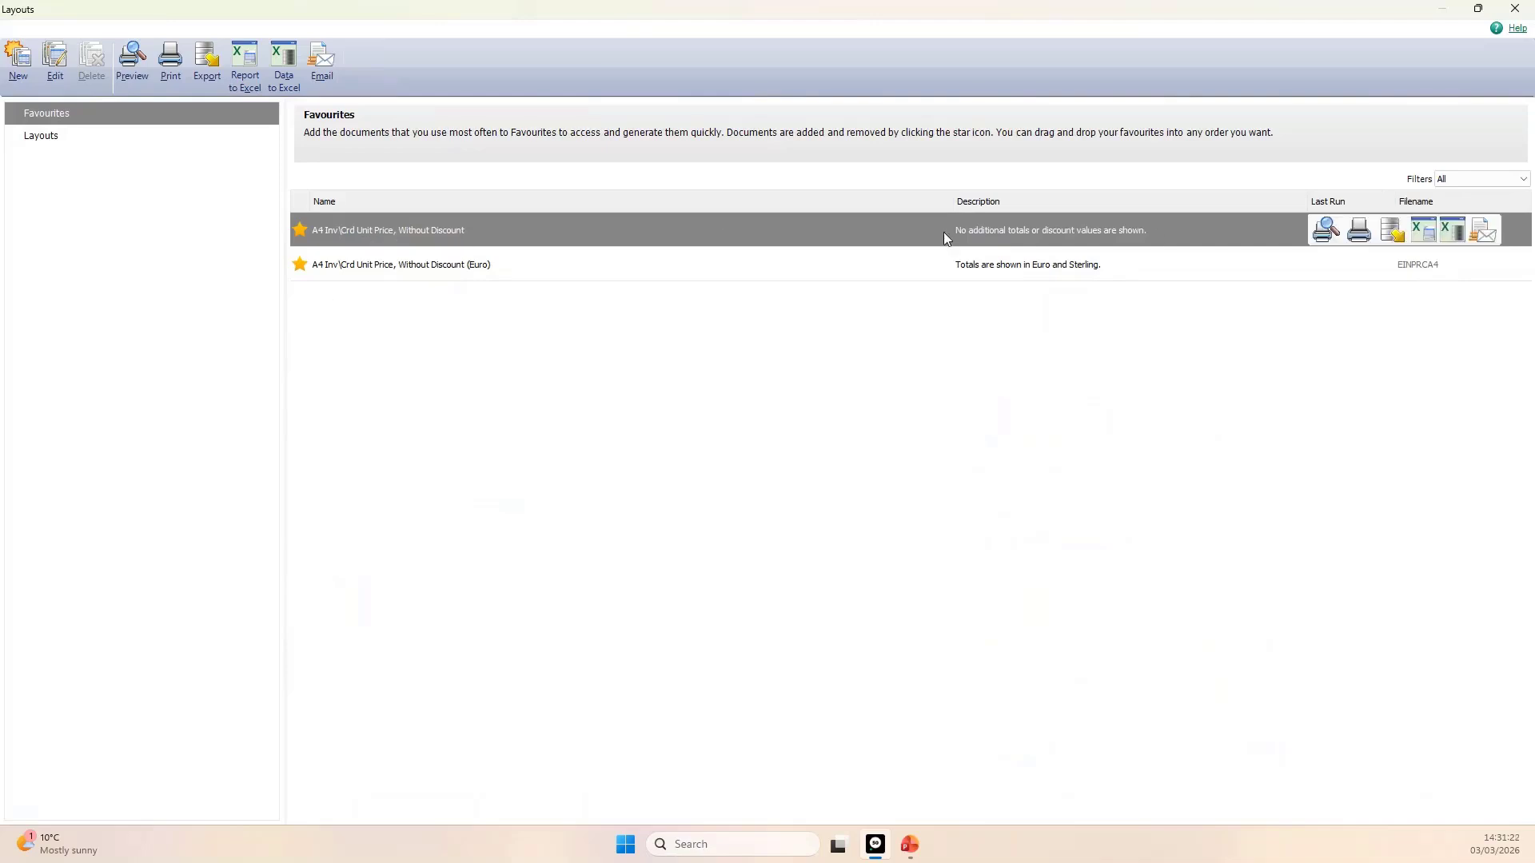
click(1327, 231)
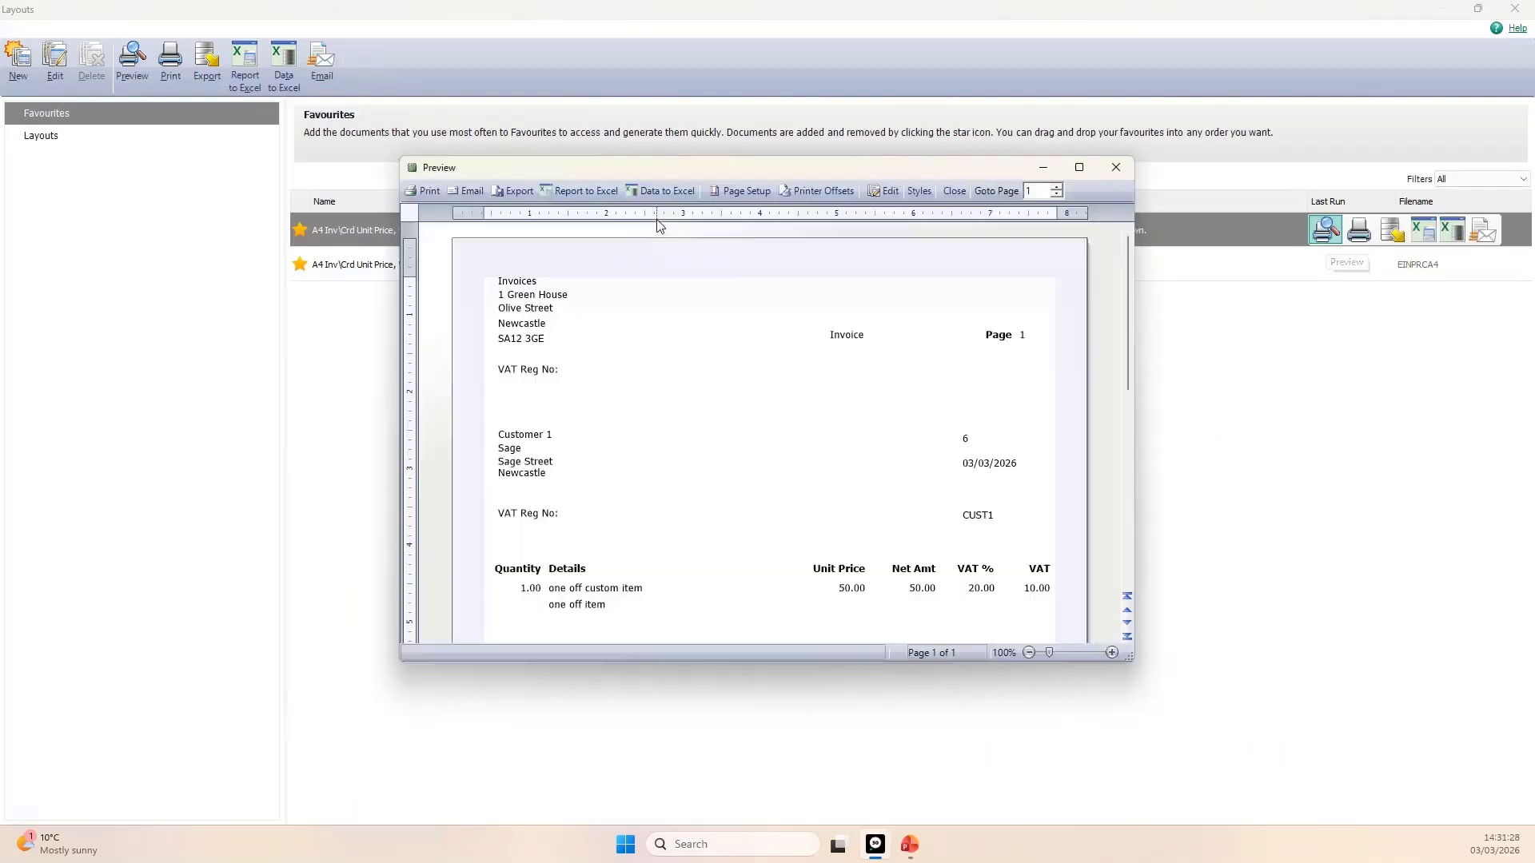
double_click(727, 167)
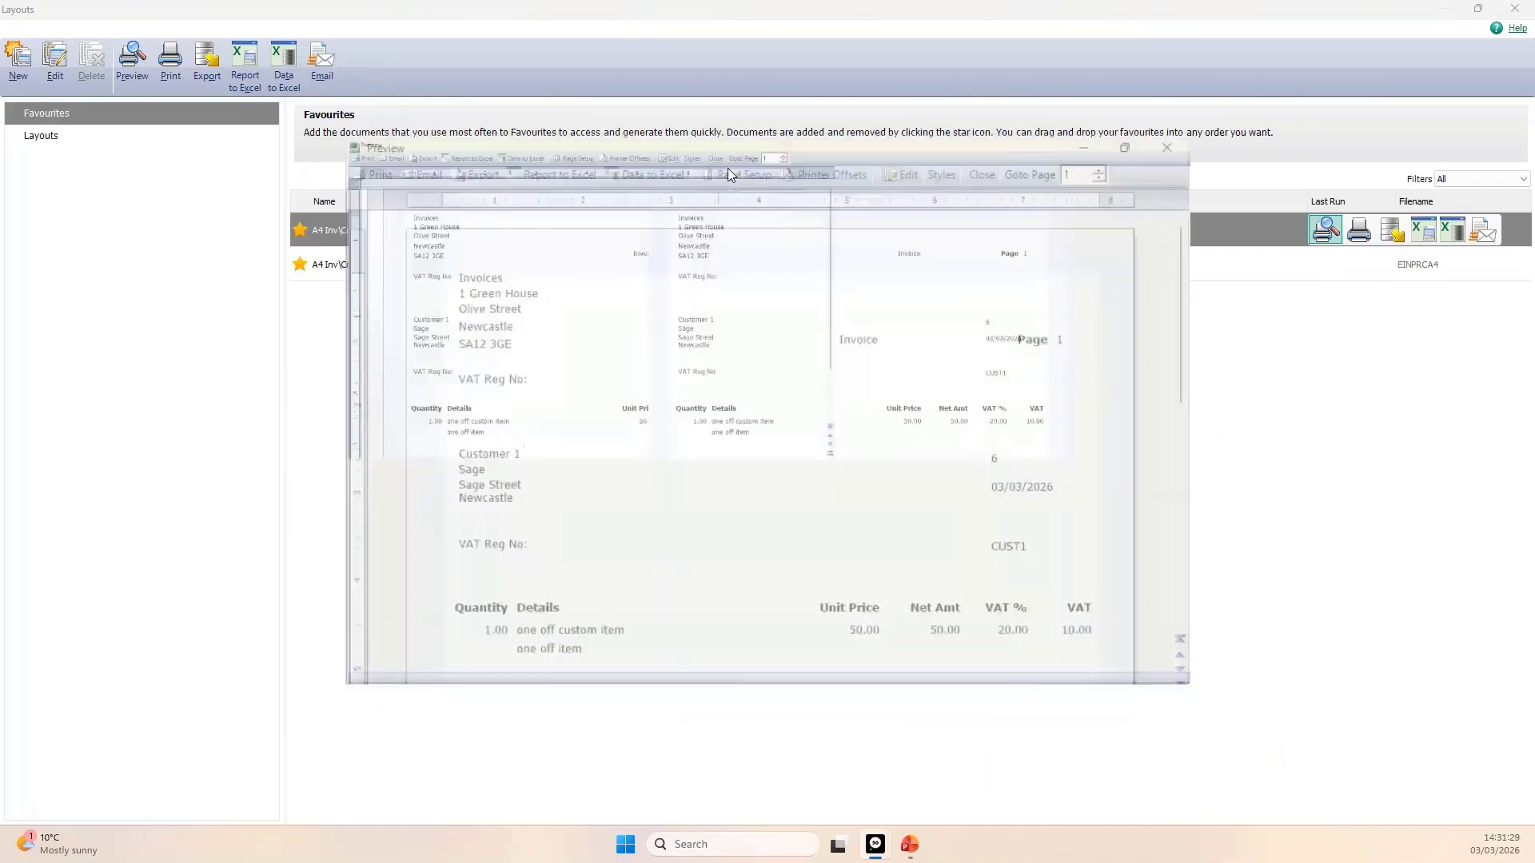
ctrl+scroll(680, 264, up, 1)
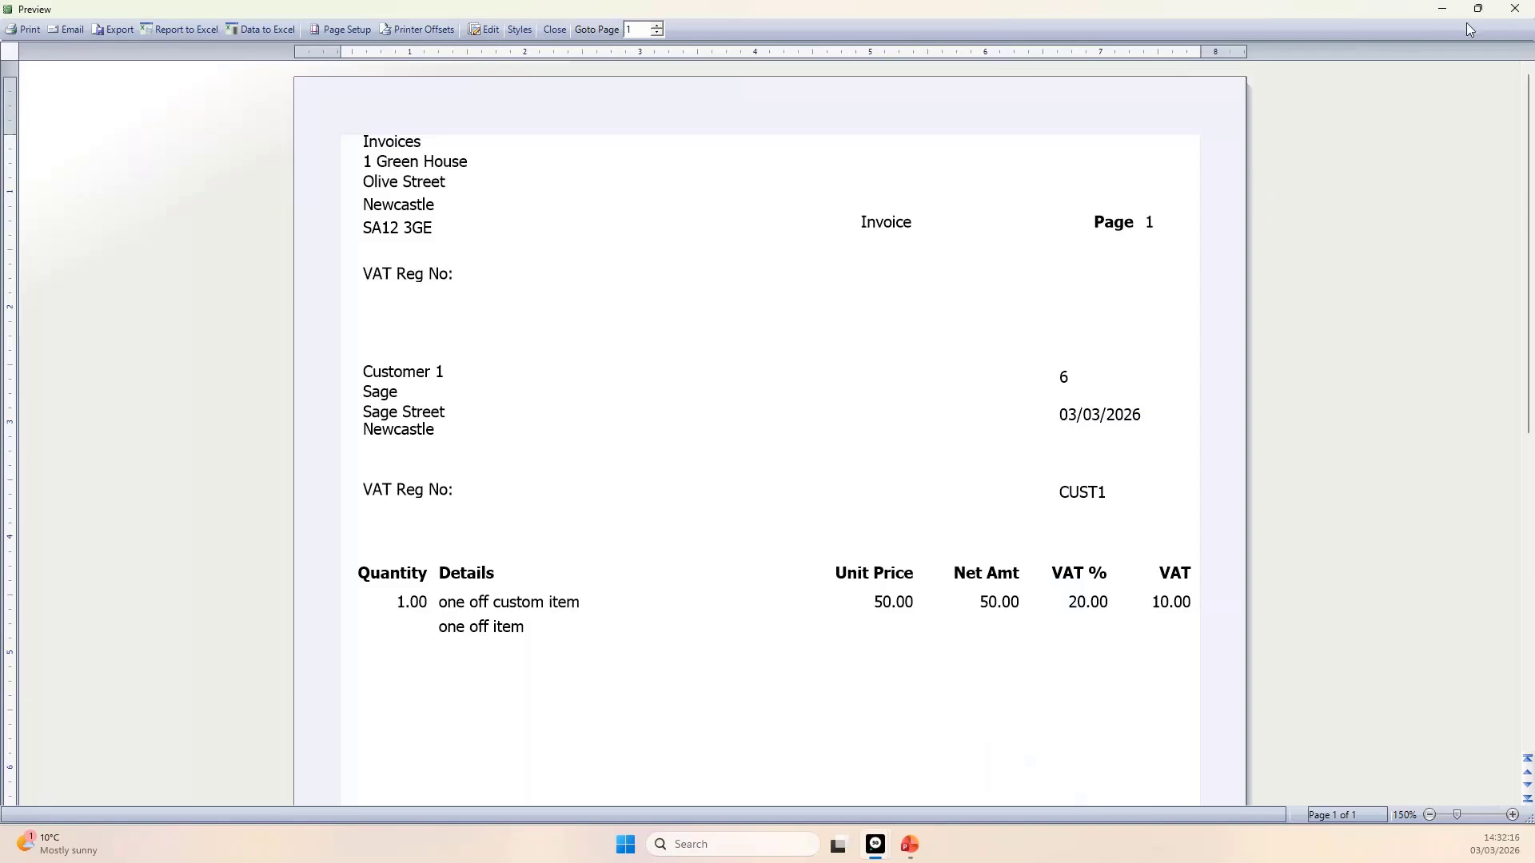
click(1517, 10)
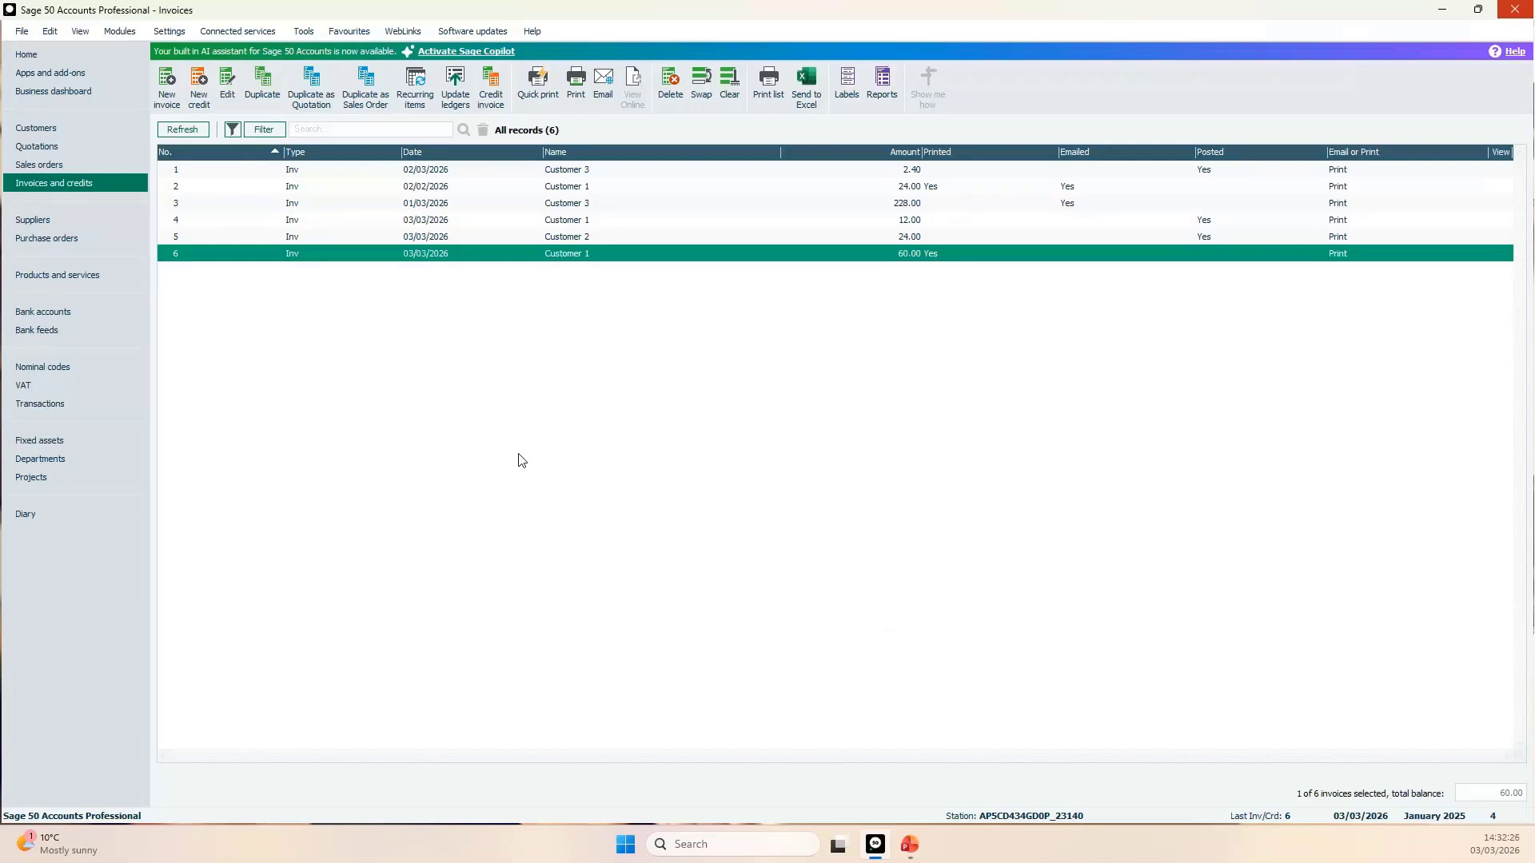
Email invoice 6 to the customer and dismiss the output dialogs.
click(604, 105)
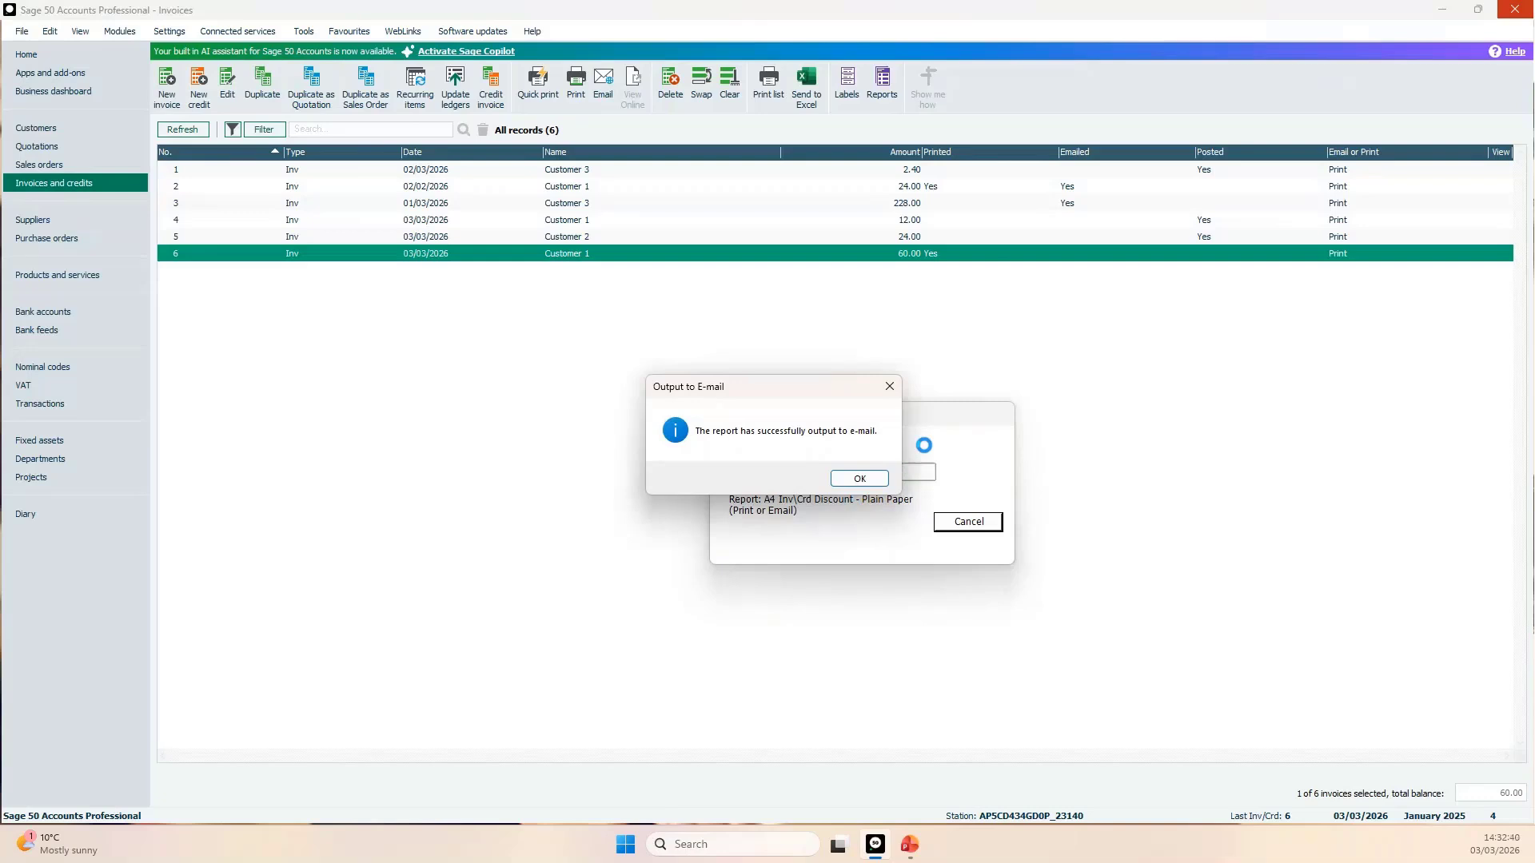
click(858, 480)
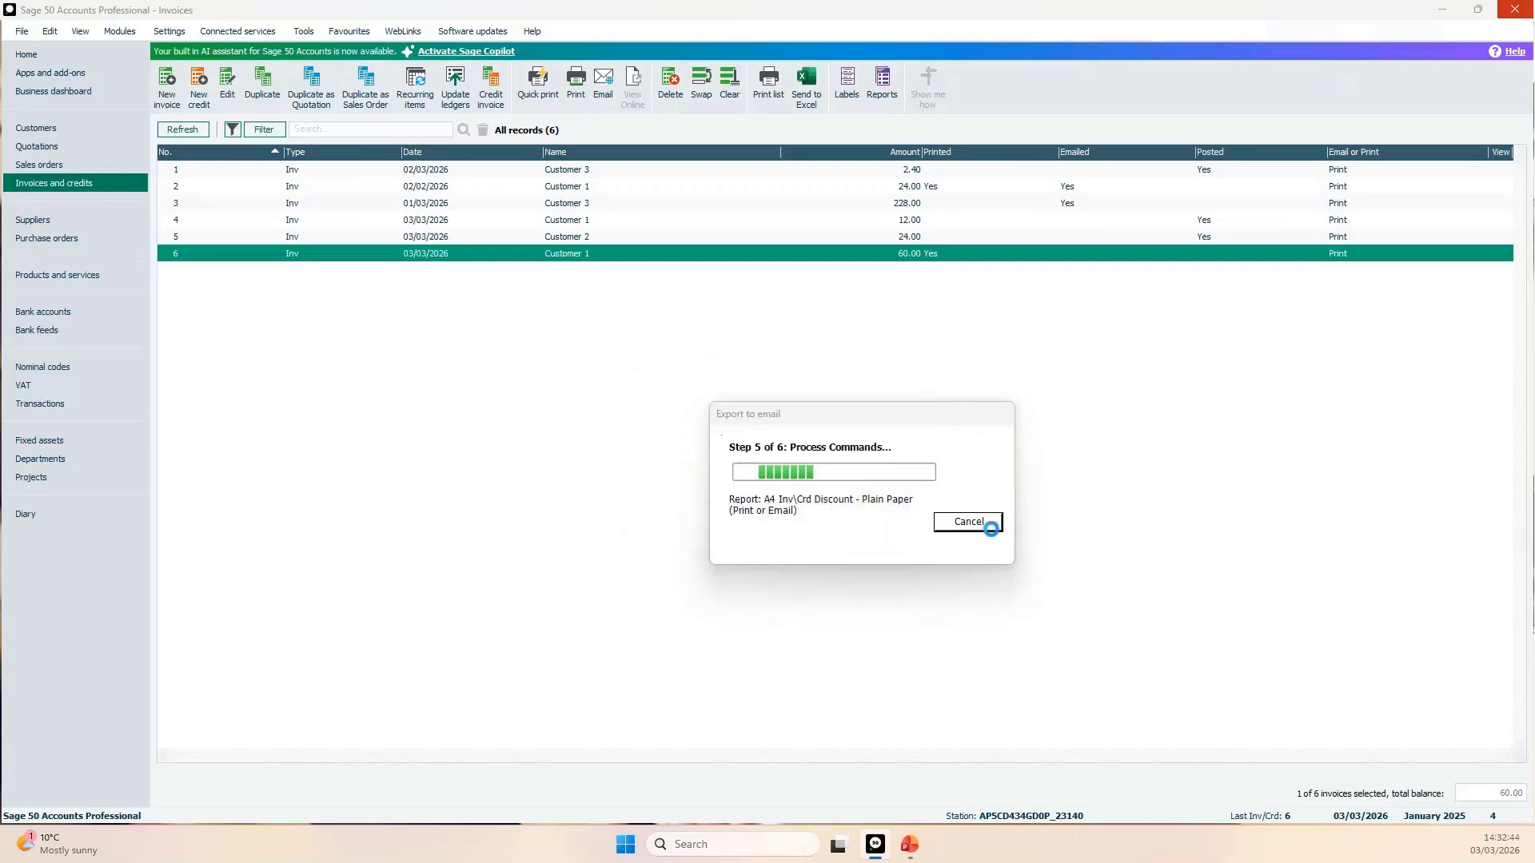
click(986, 524)
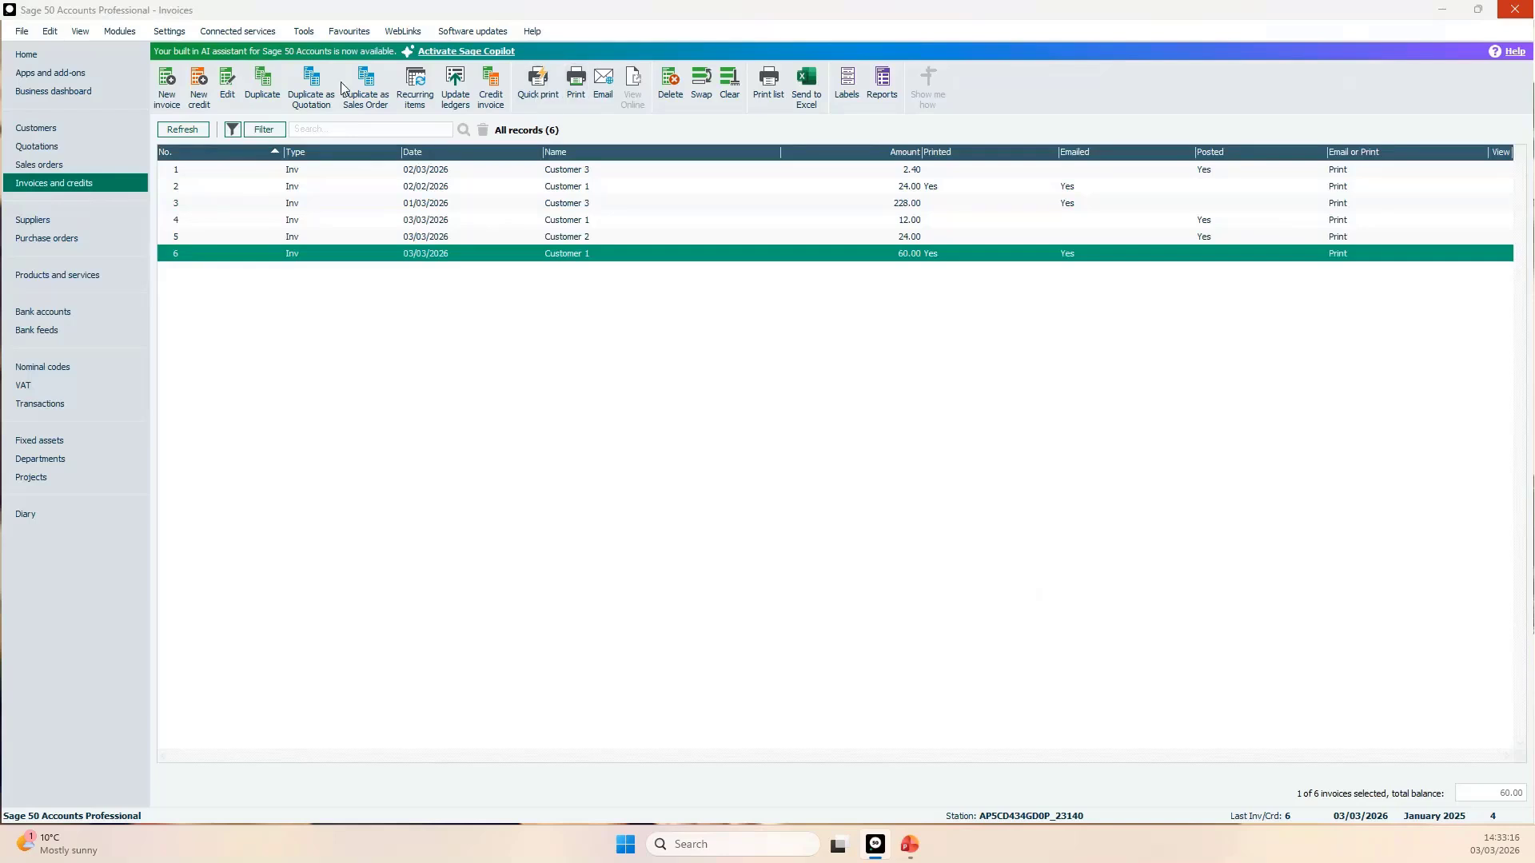
Set invoice numbering to start from 10 in the Invoice and Order Defaults and save the change.
click(177, 34)
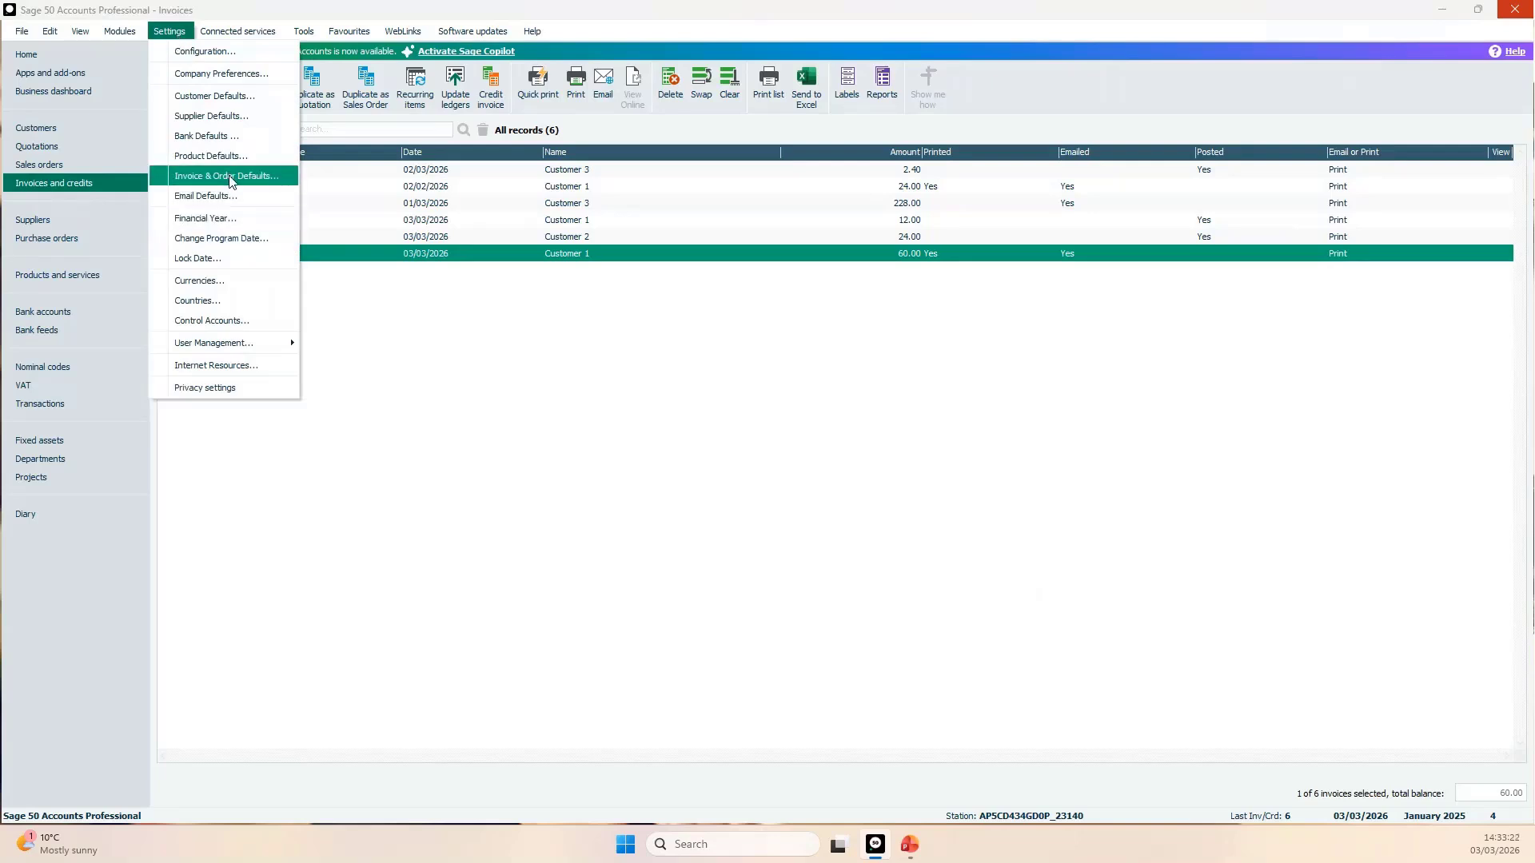
click(258, 183)
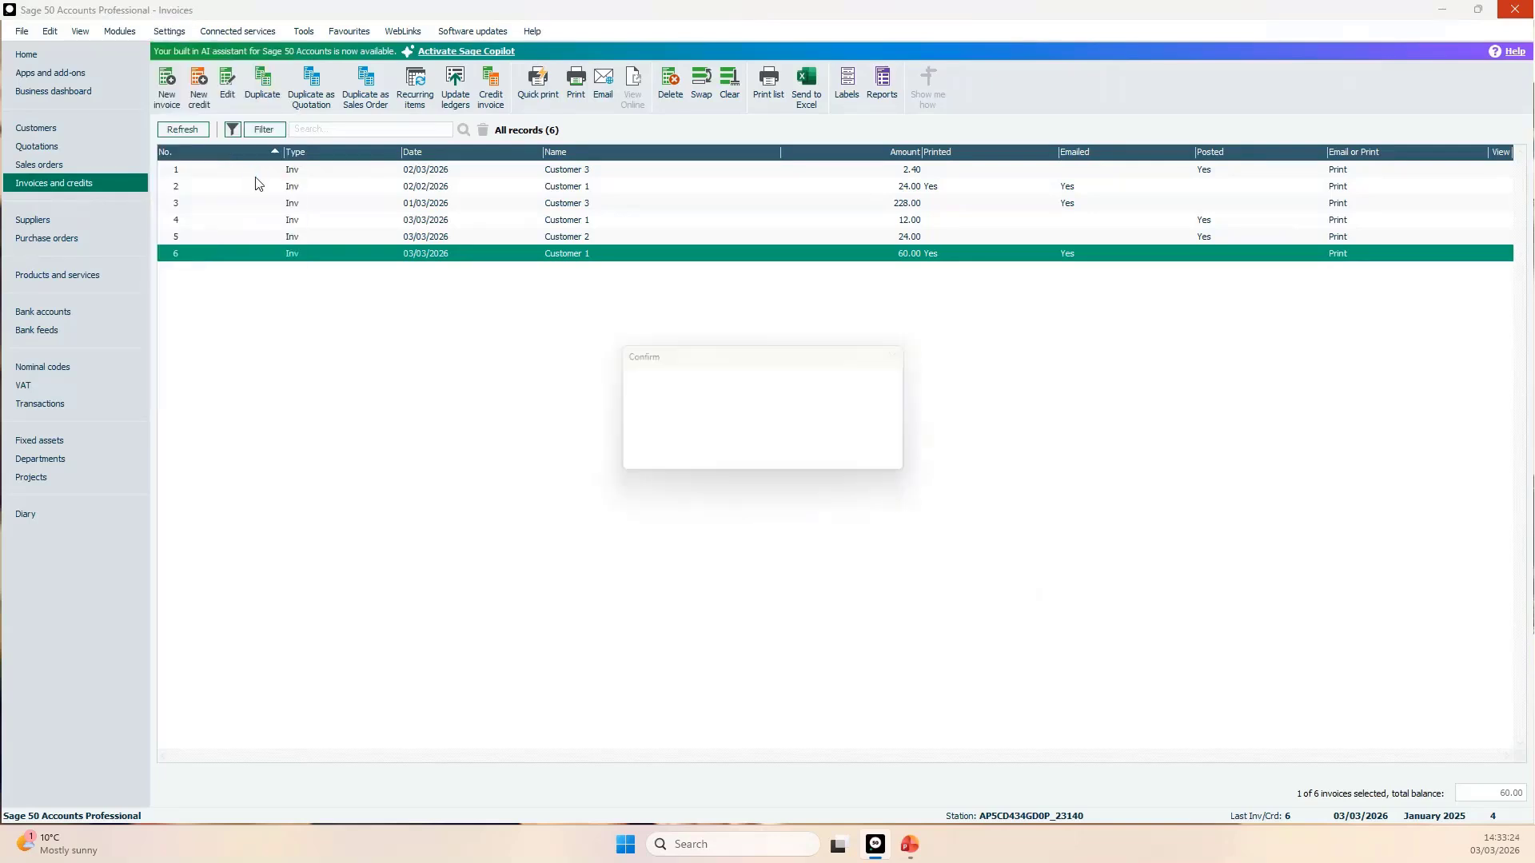
click(809, 462)
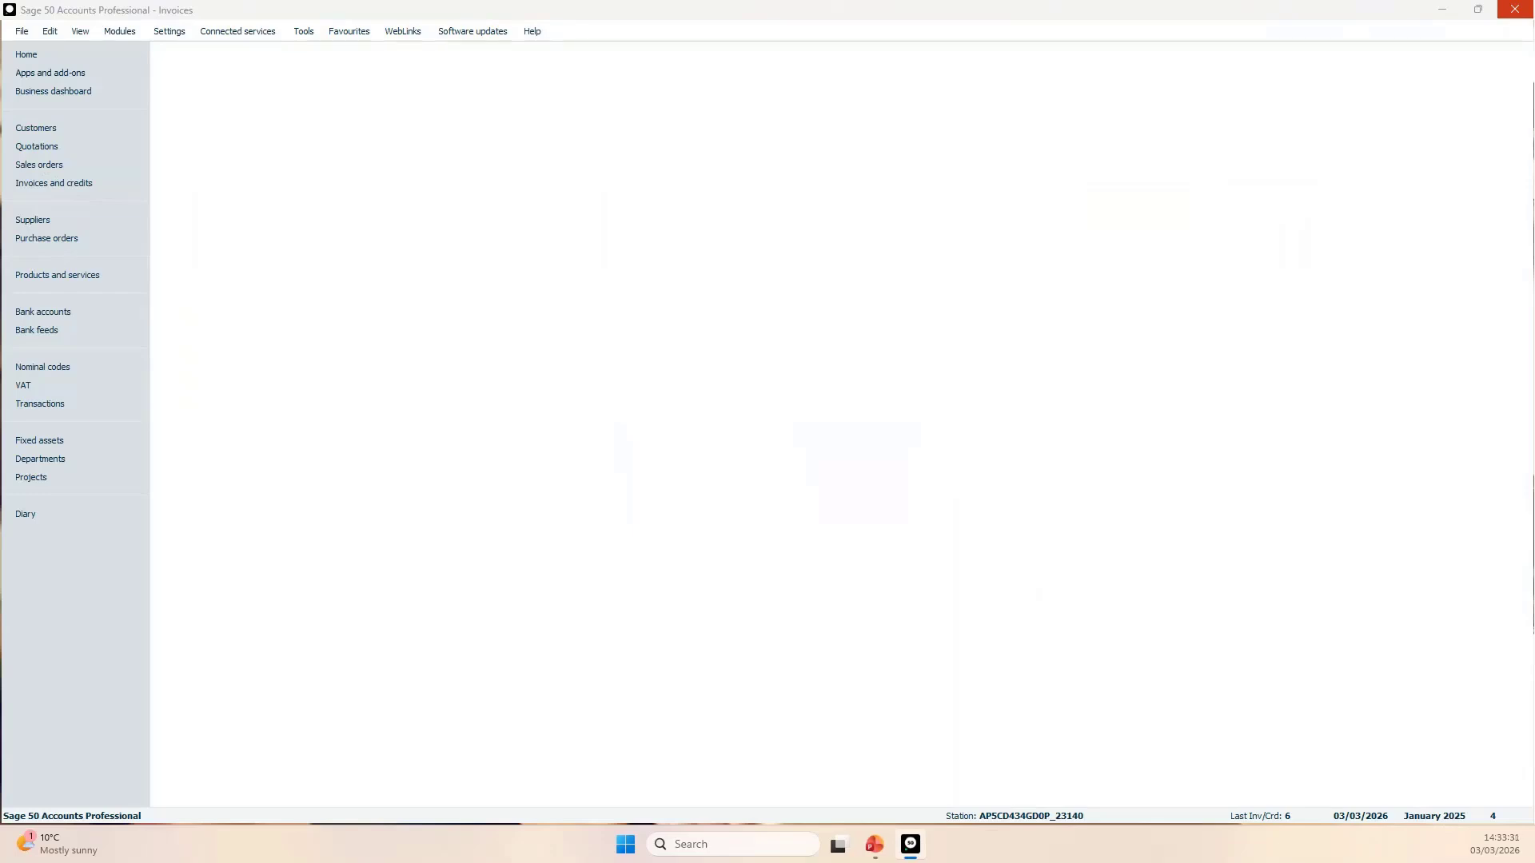
drag(736, 159, 794, 132)
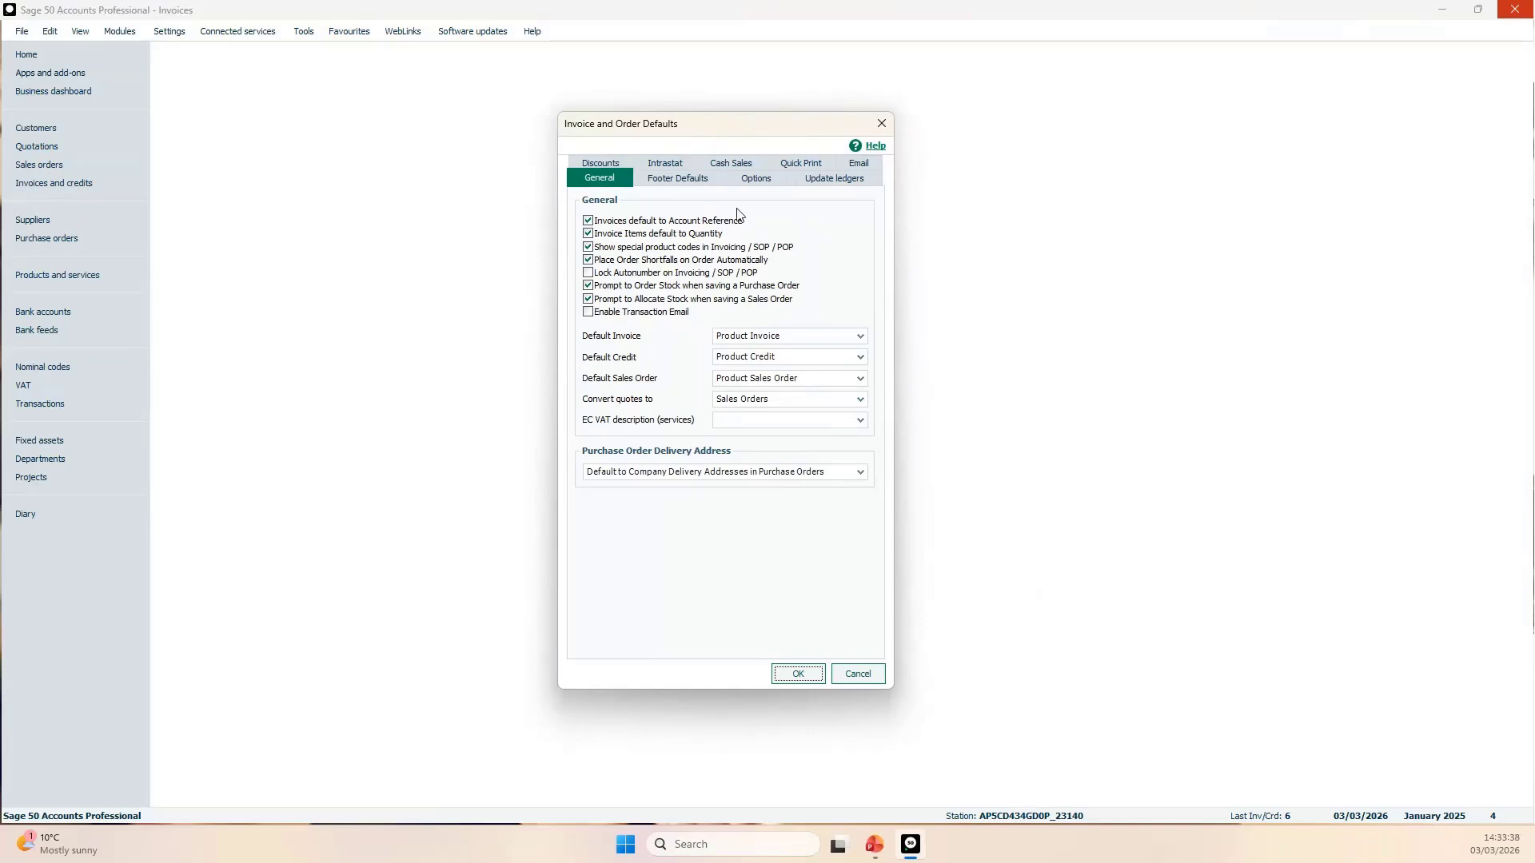
click(756, 180)
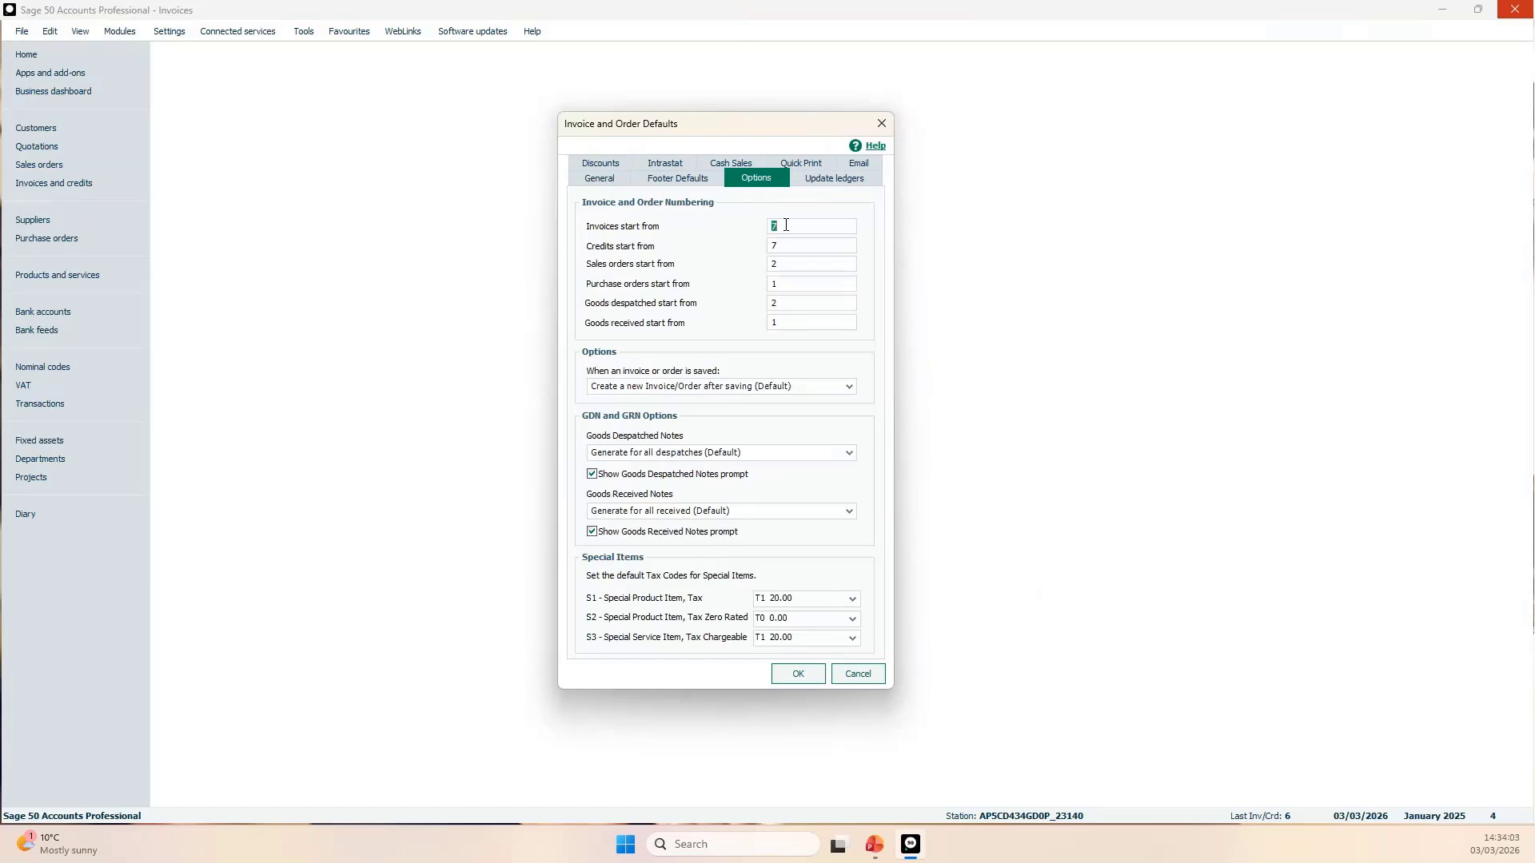
text(10)
click(802, 677)
Return to Invoices and credits and create a new product invoice for account CUST1.
click(84, 184)
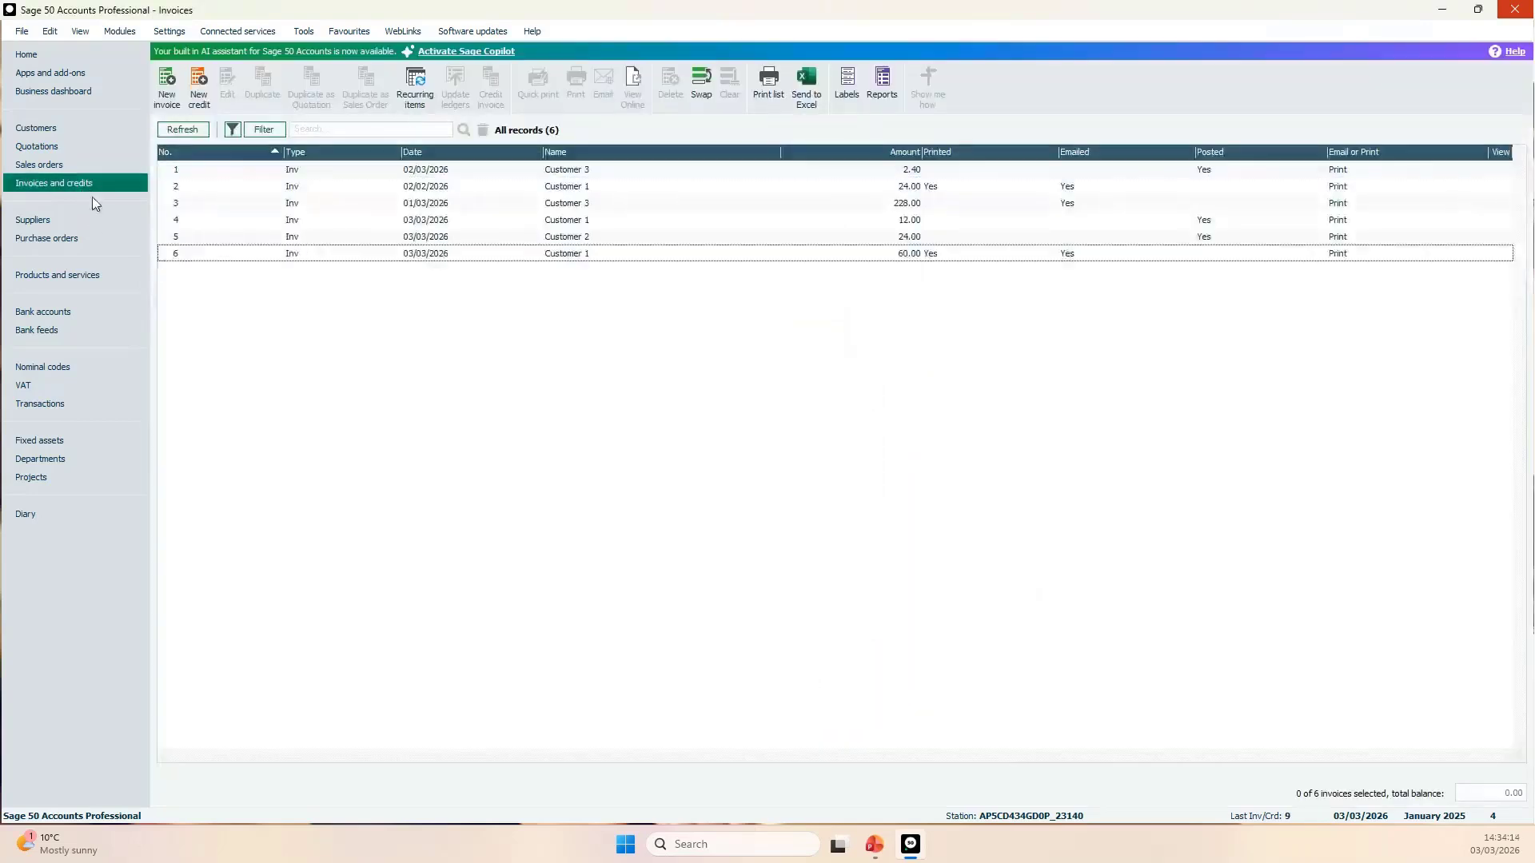
click(167, 102)
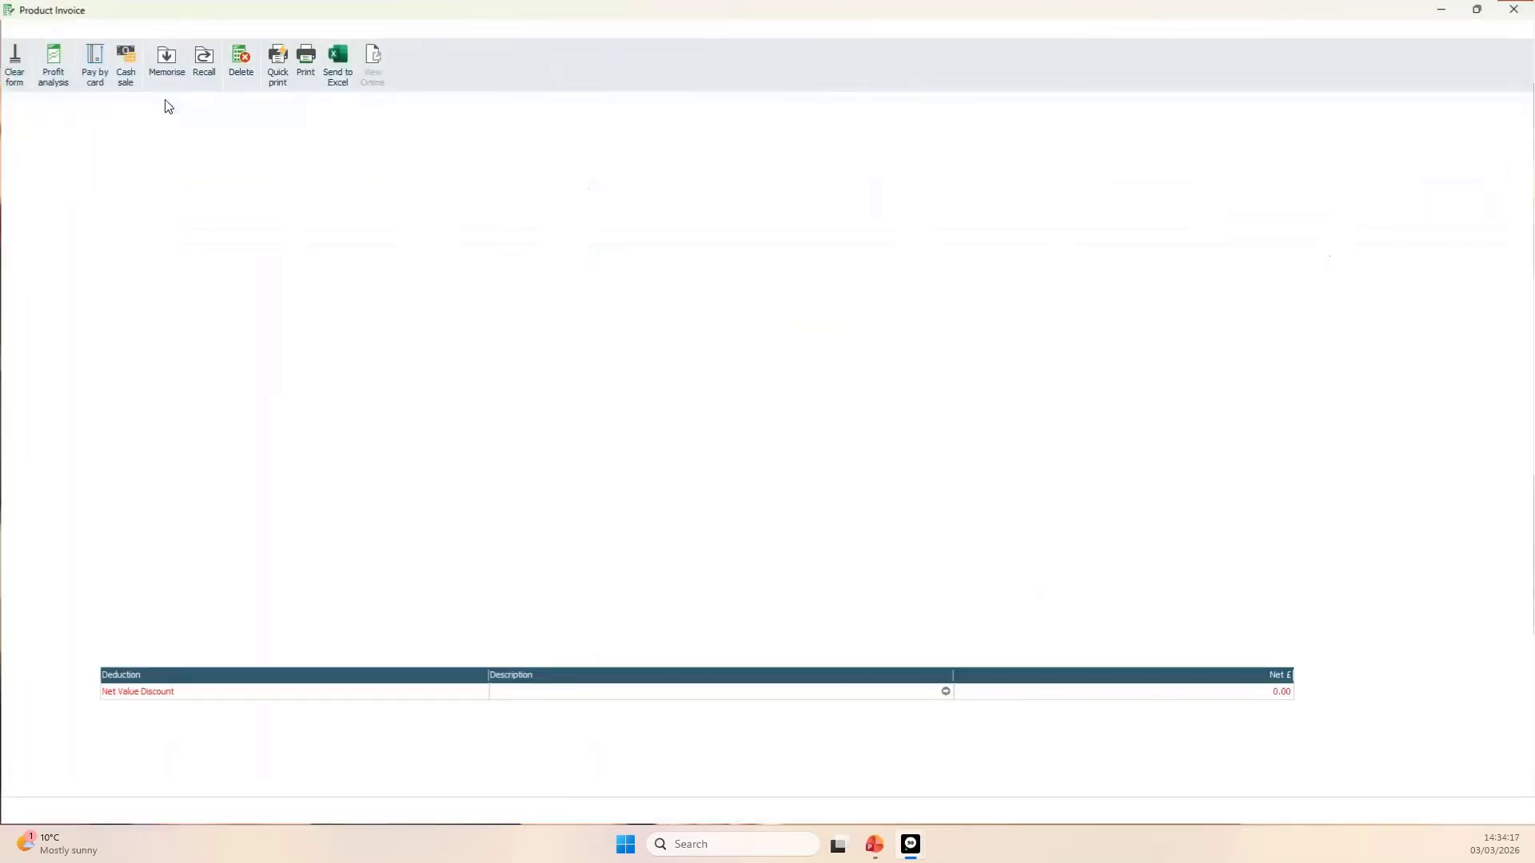
click(1398, 179)
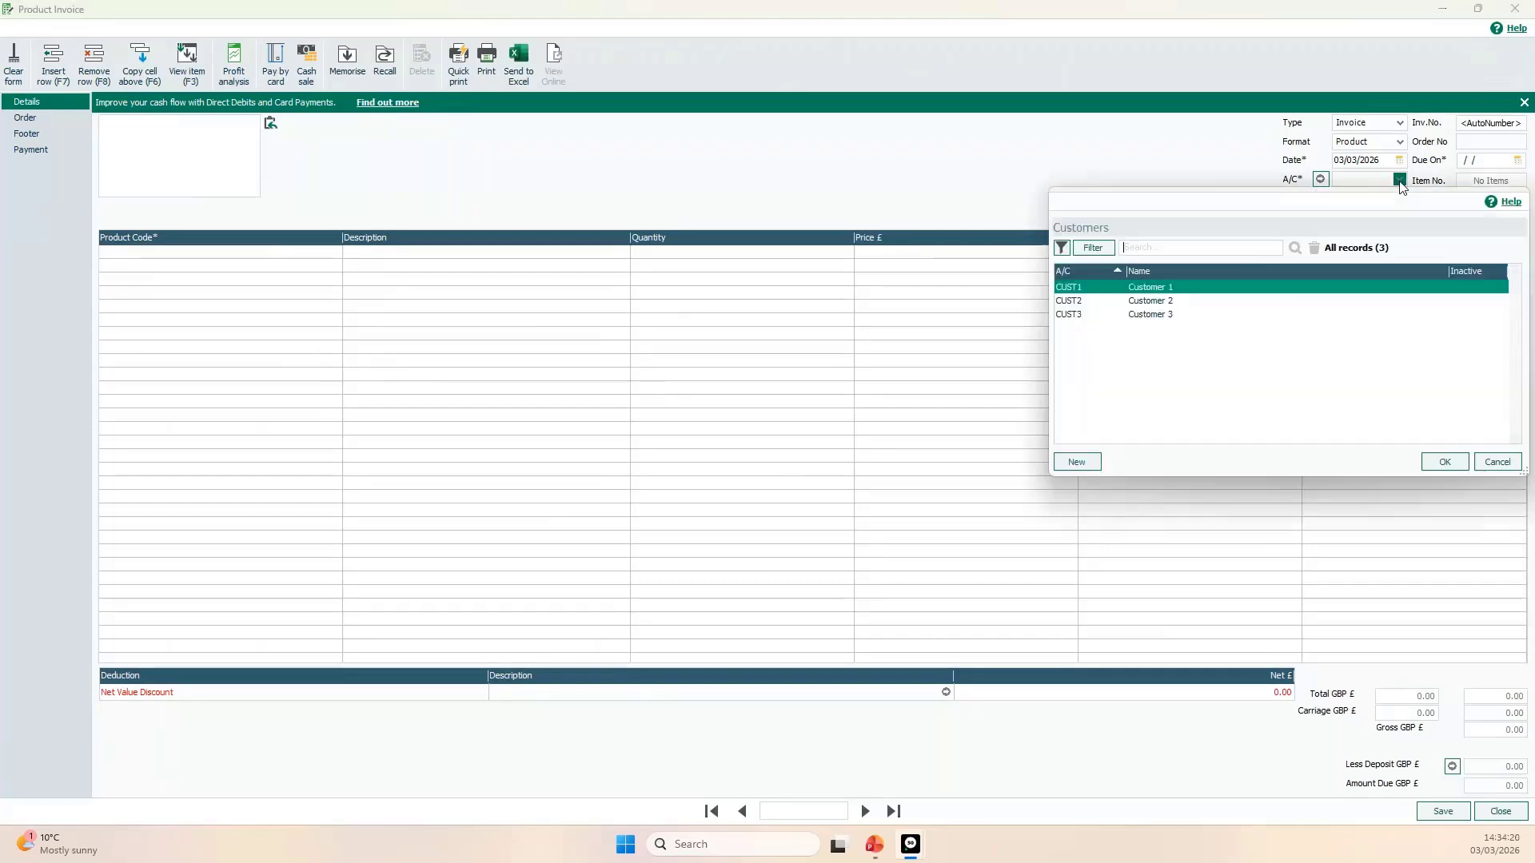
click(1444, 461)
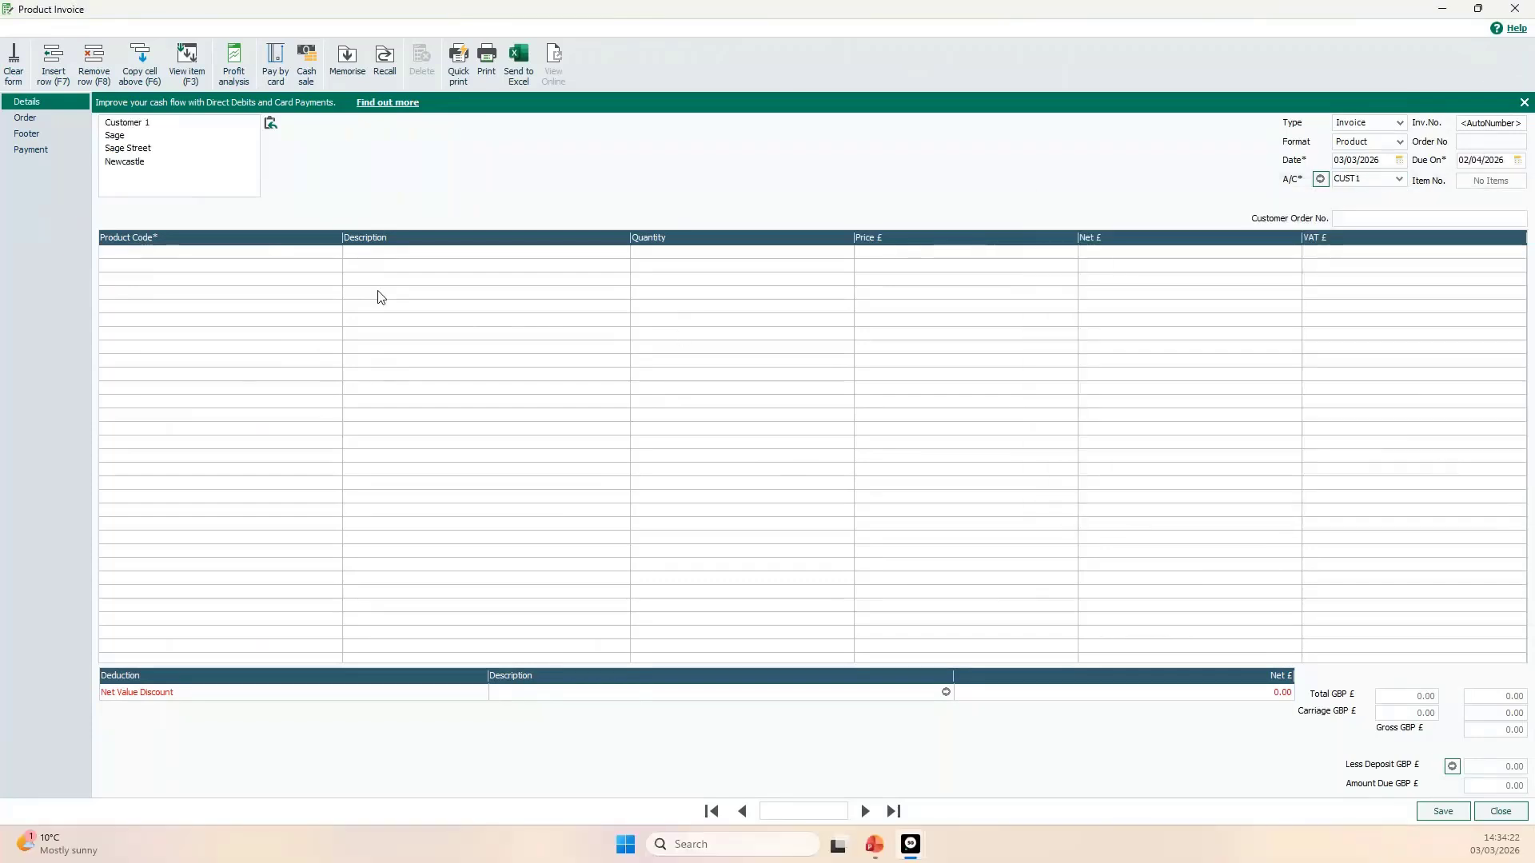
Add product P001 Plaster Boards to the first invoice line, and save and close the invoice.
click(336, 253)
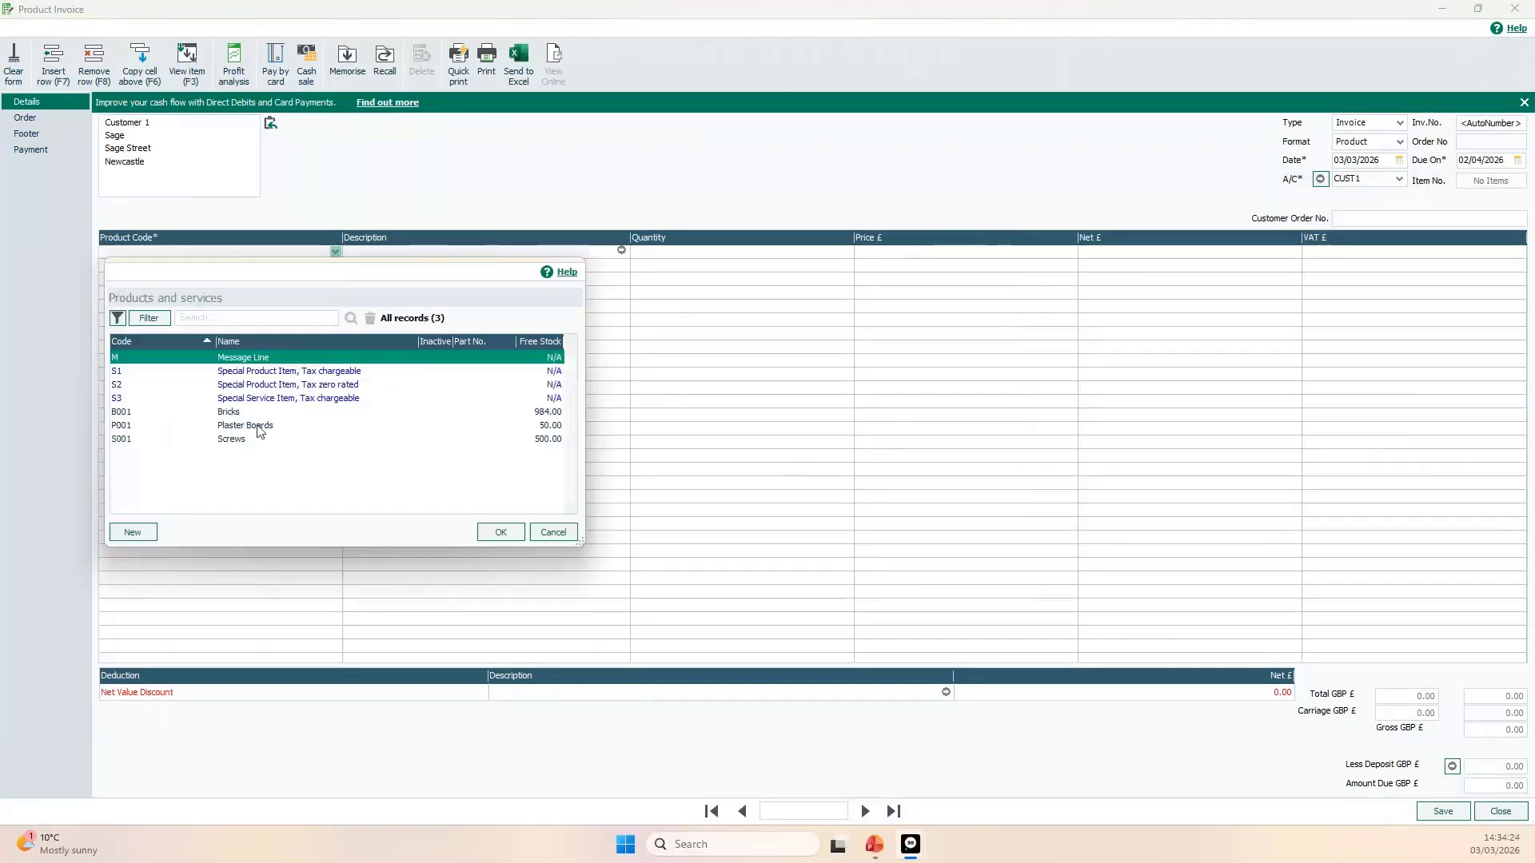
click(243, 425)
click(499, 533)
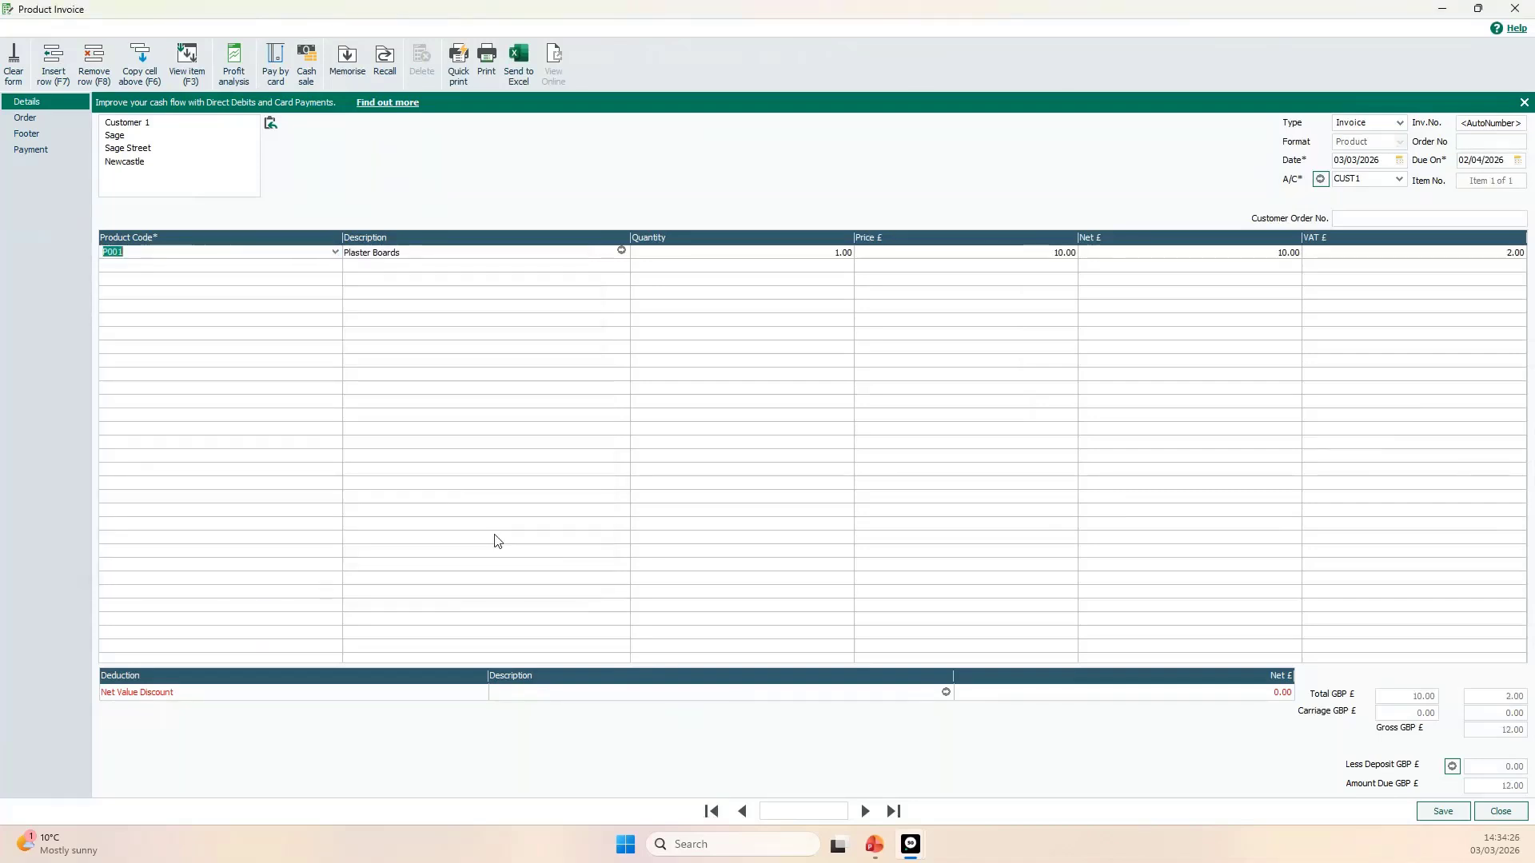
click(1442, 811)
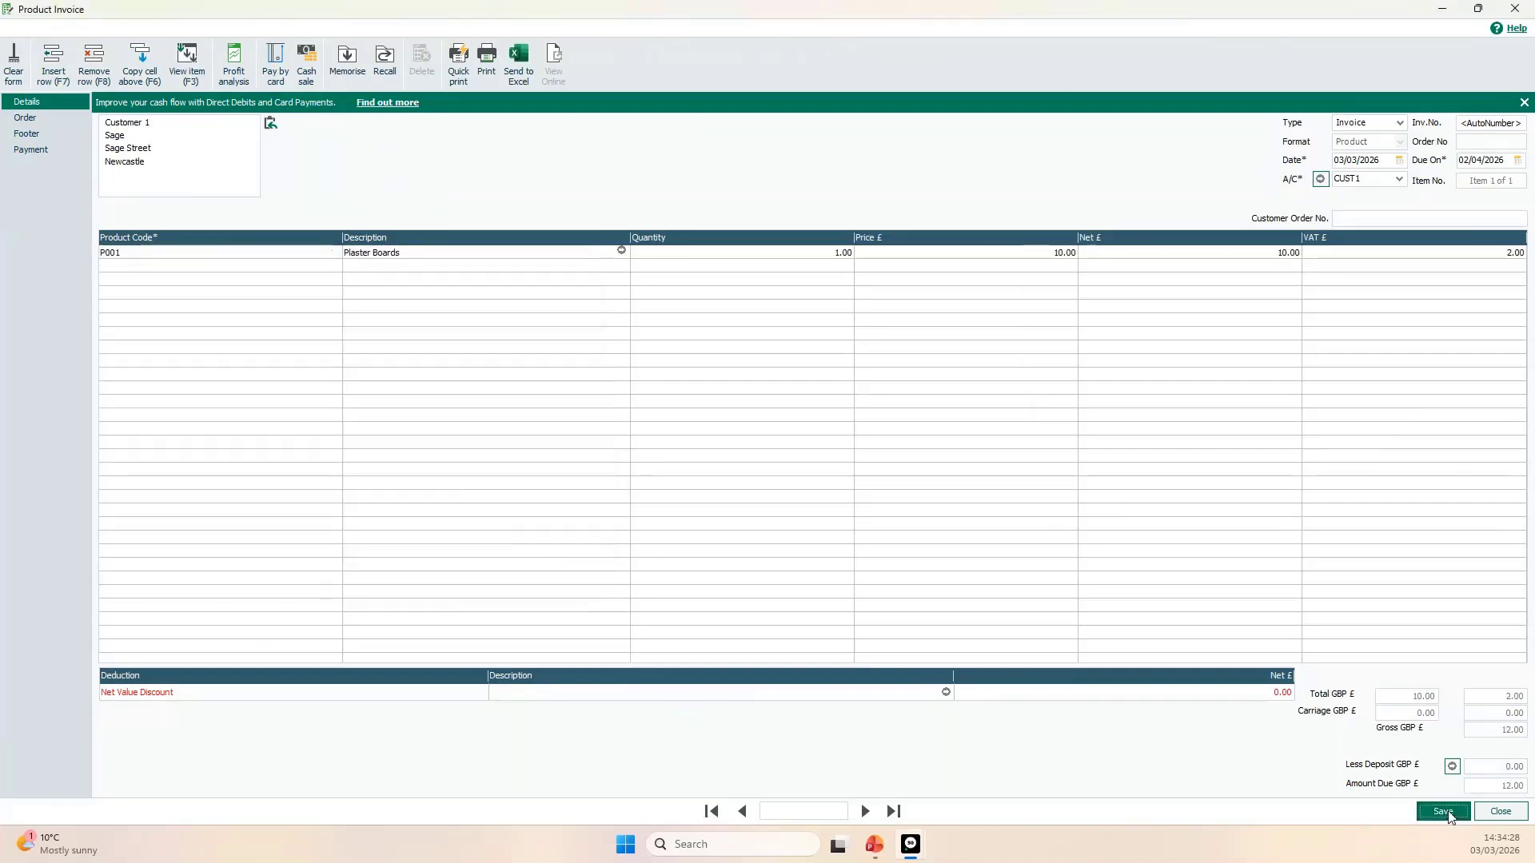
click(1502, 812)
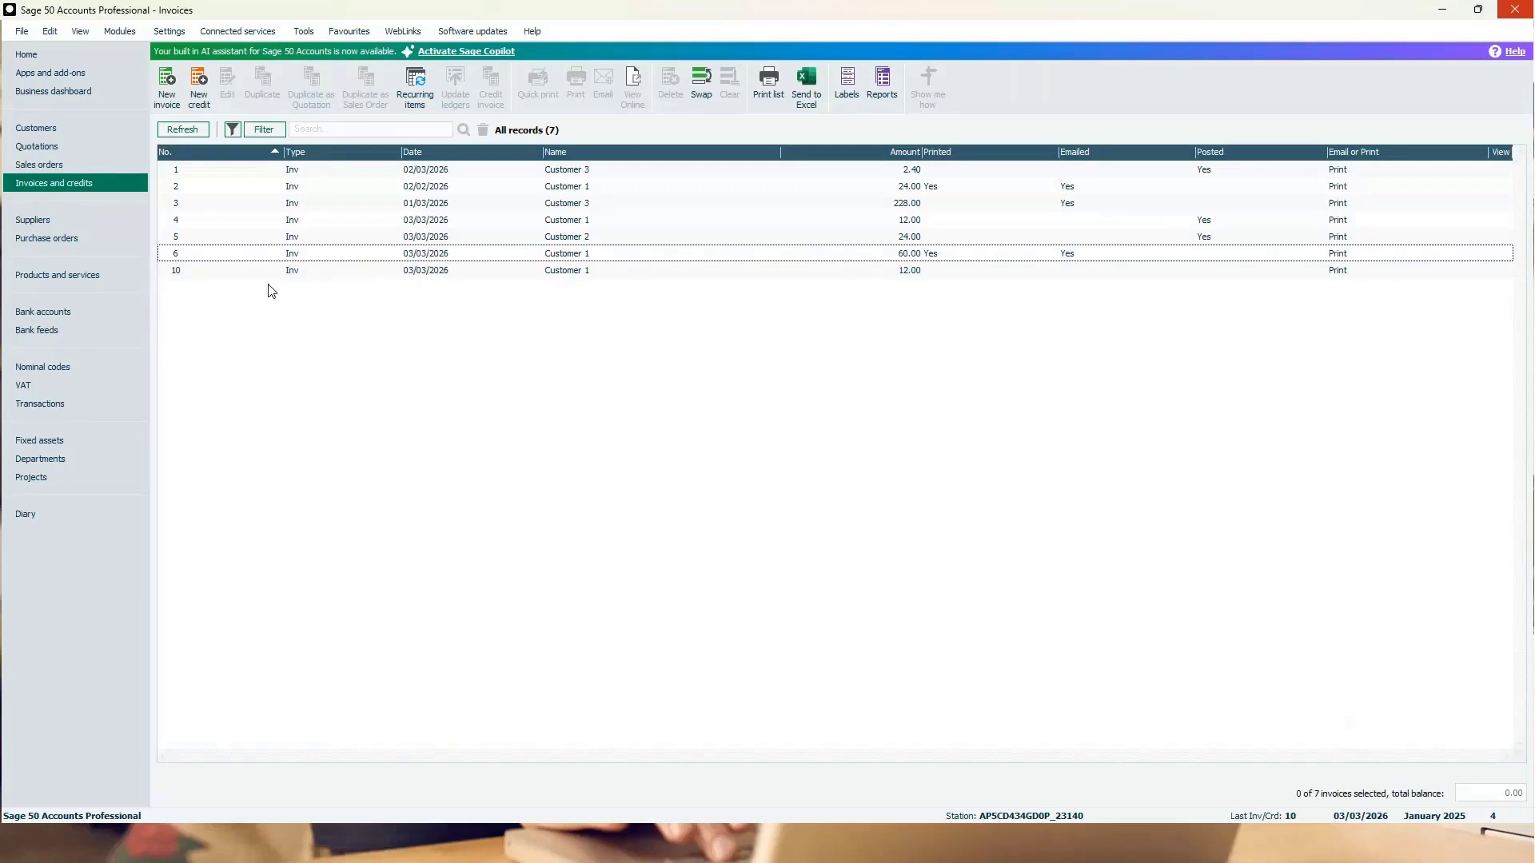
Open the Invoice and Order Defaults and review the invoice and order numbering options.
click(174, 34)
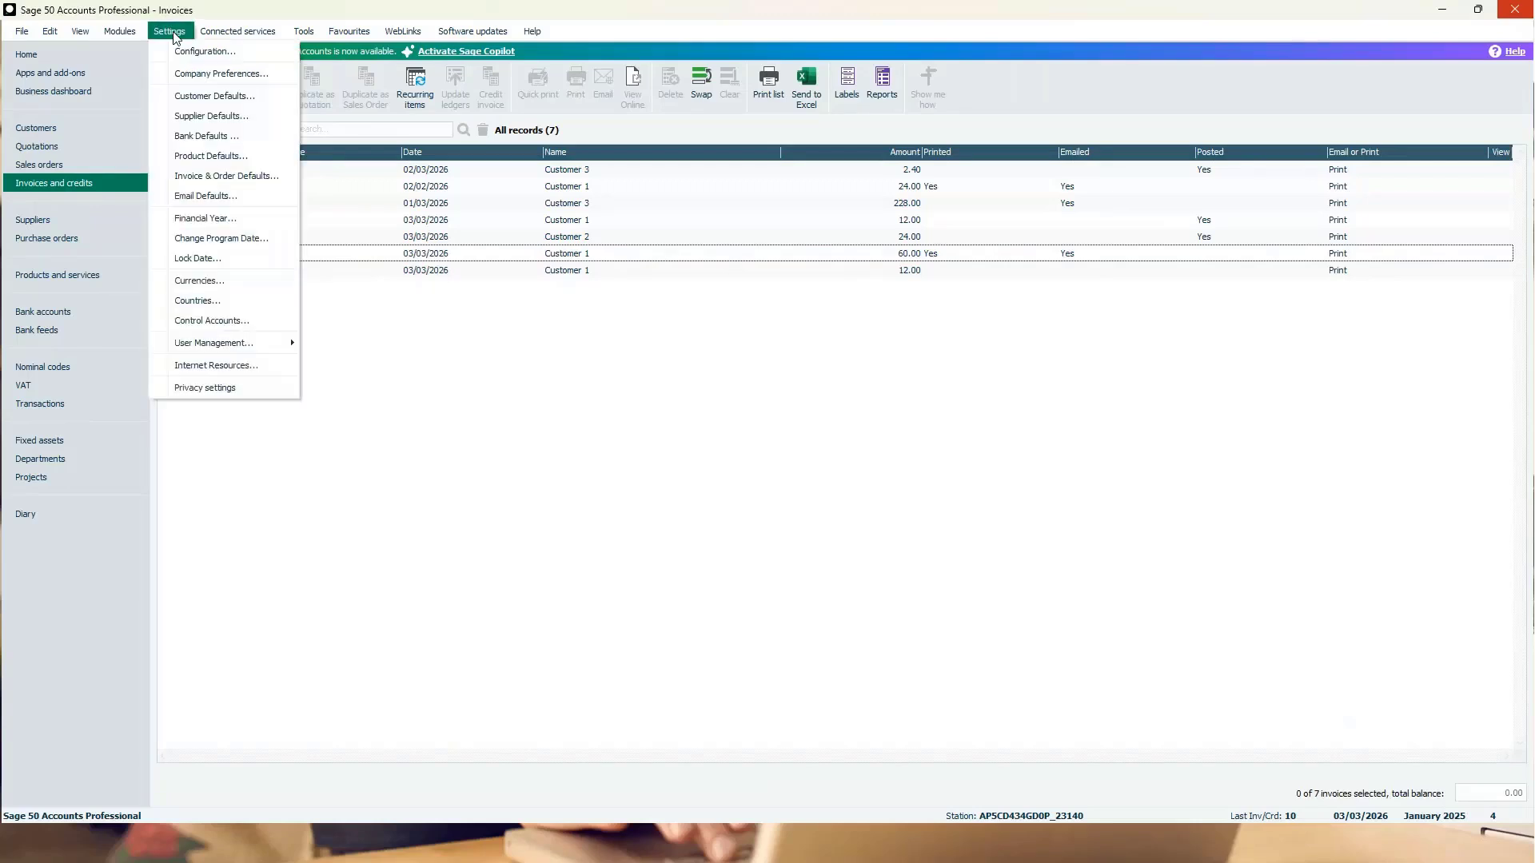
click(194, 179)
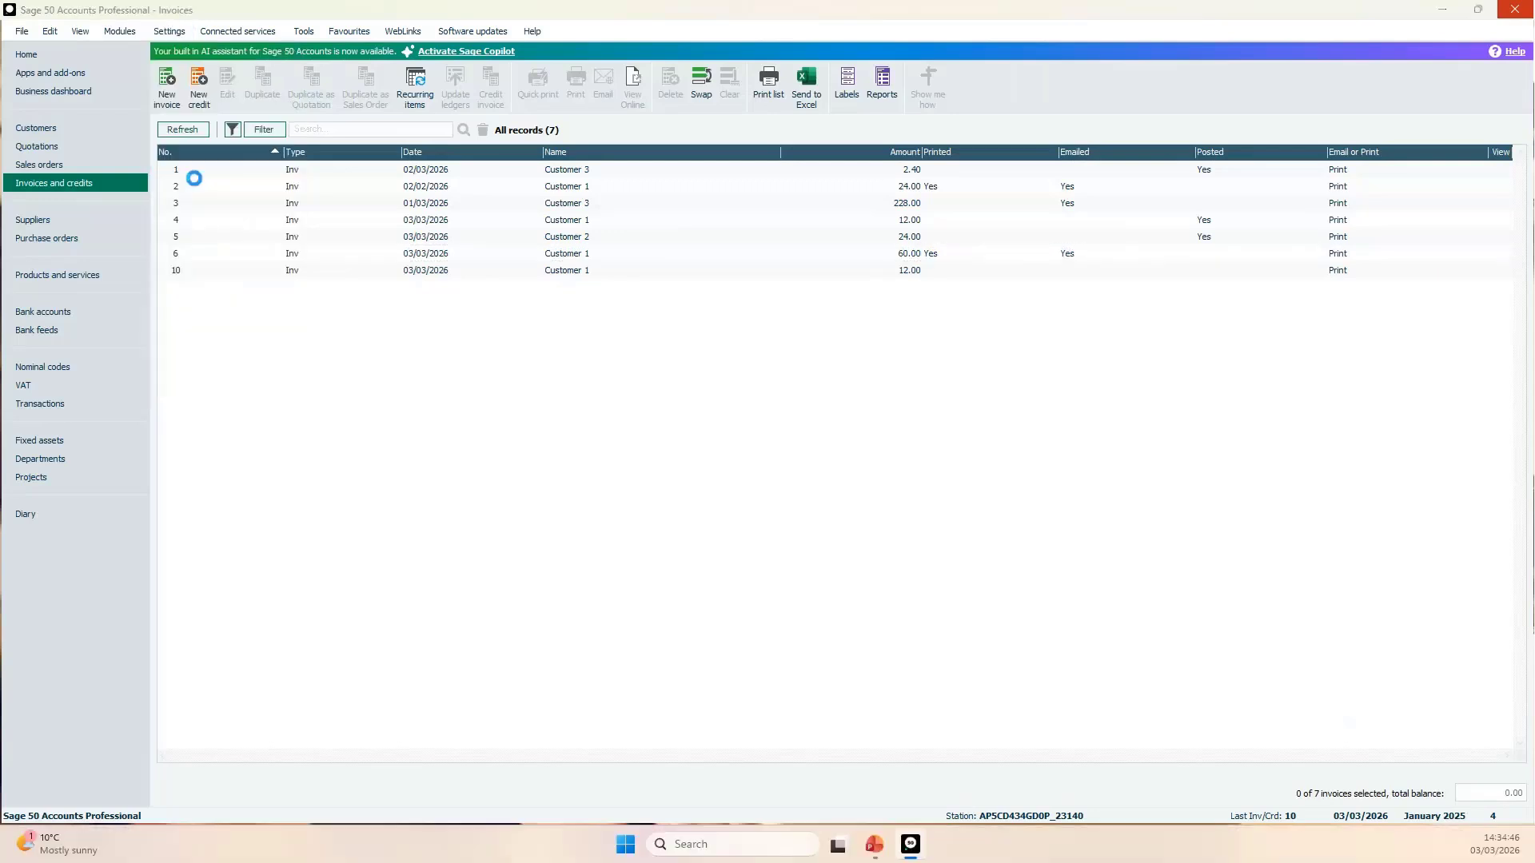
click(798, 463)
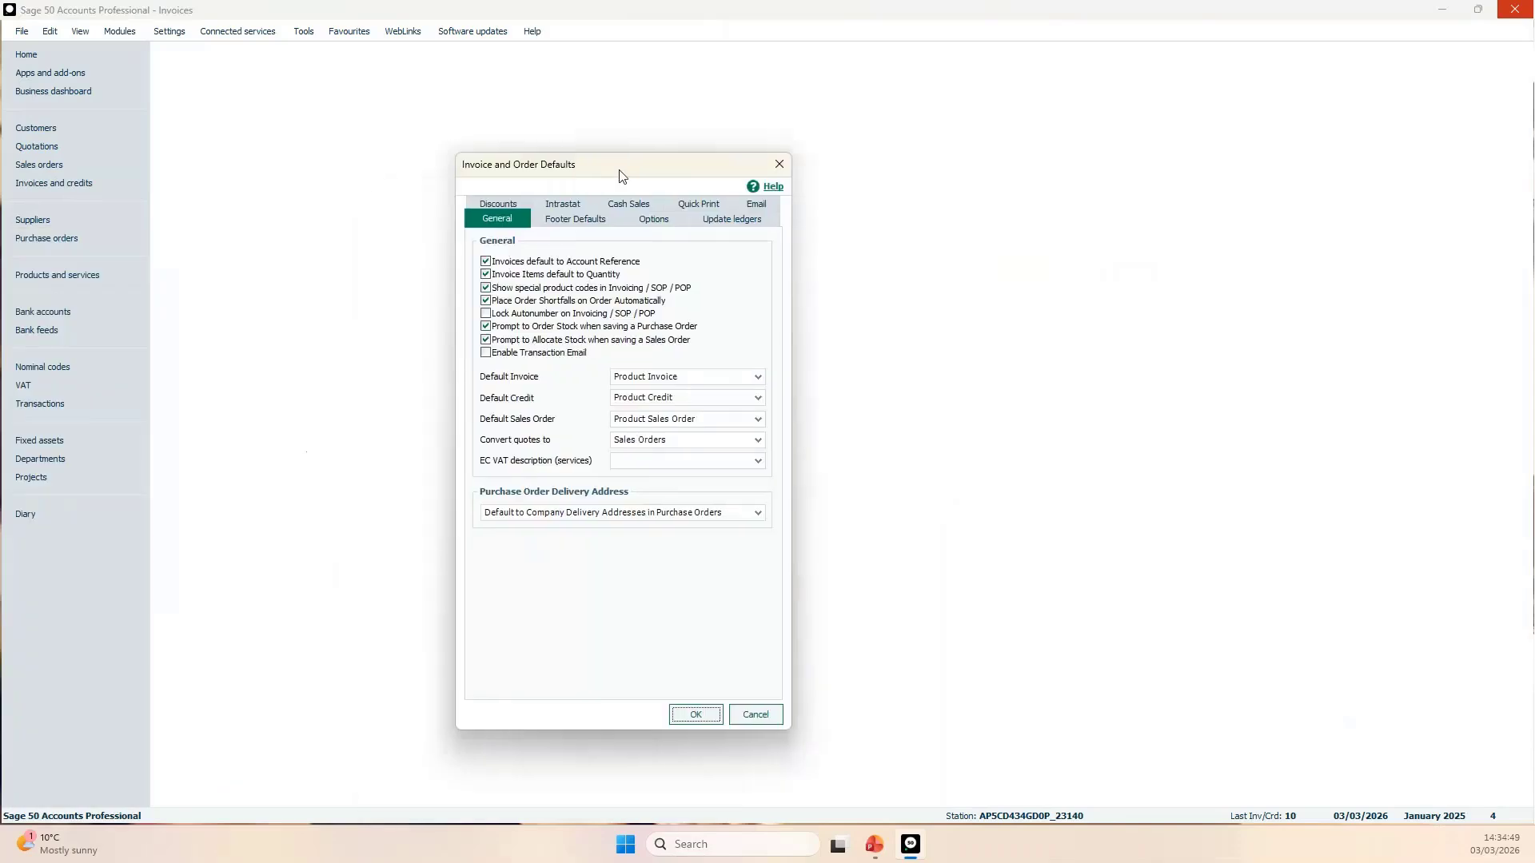
click(696, 172)
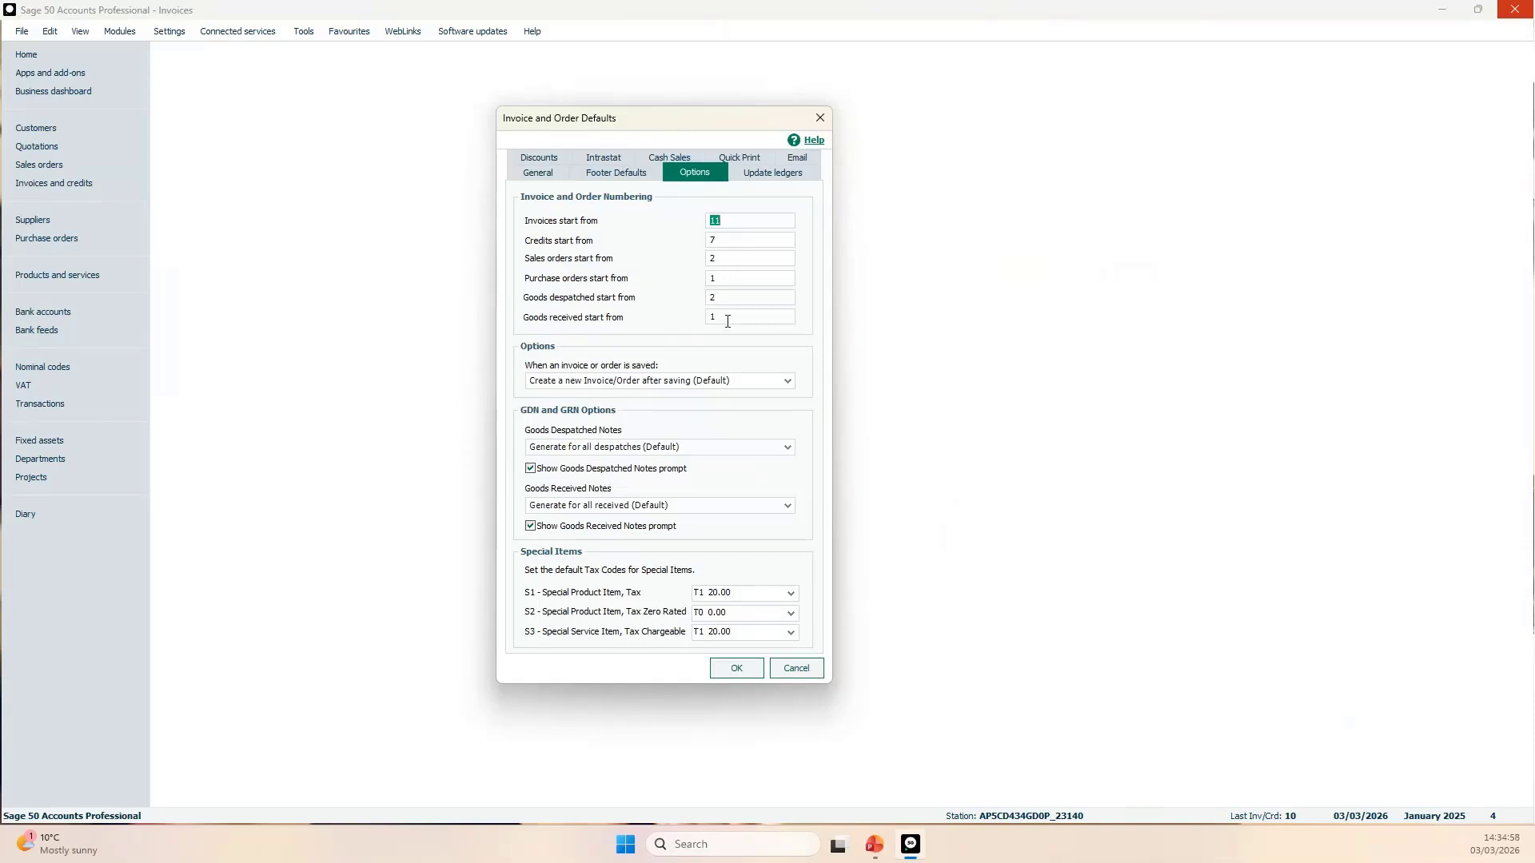
Choose the layout A4 Inv\Crd Unit Price, Without Discount (INVPRCA4) as the Quick Print default for invoices.
click(734, 156)
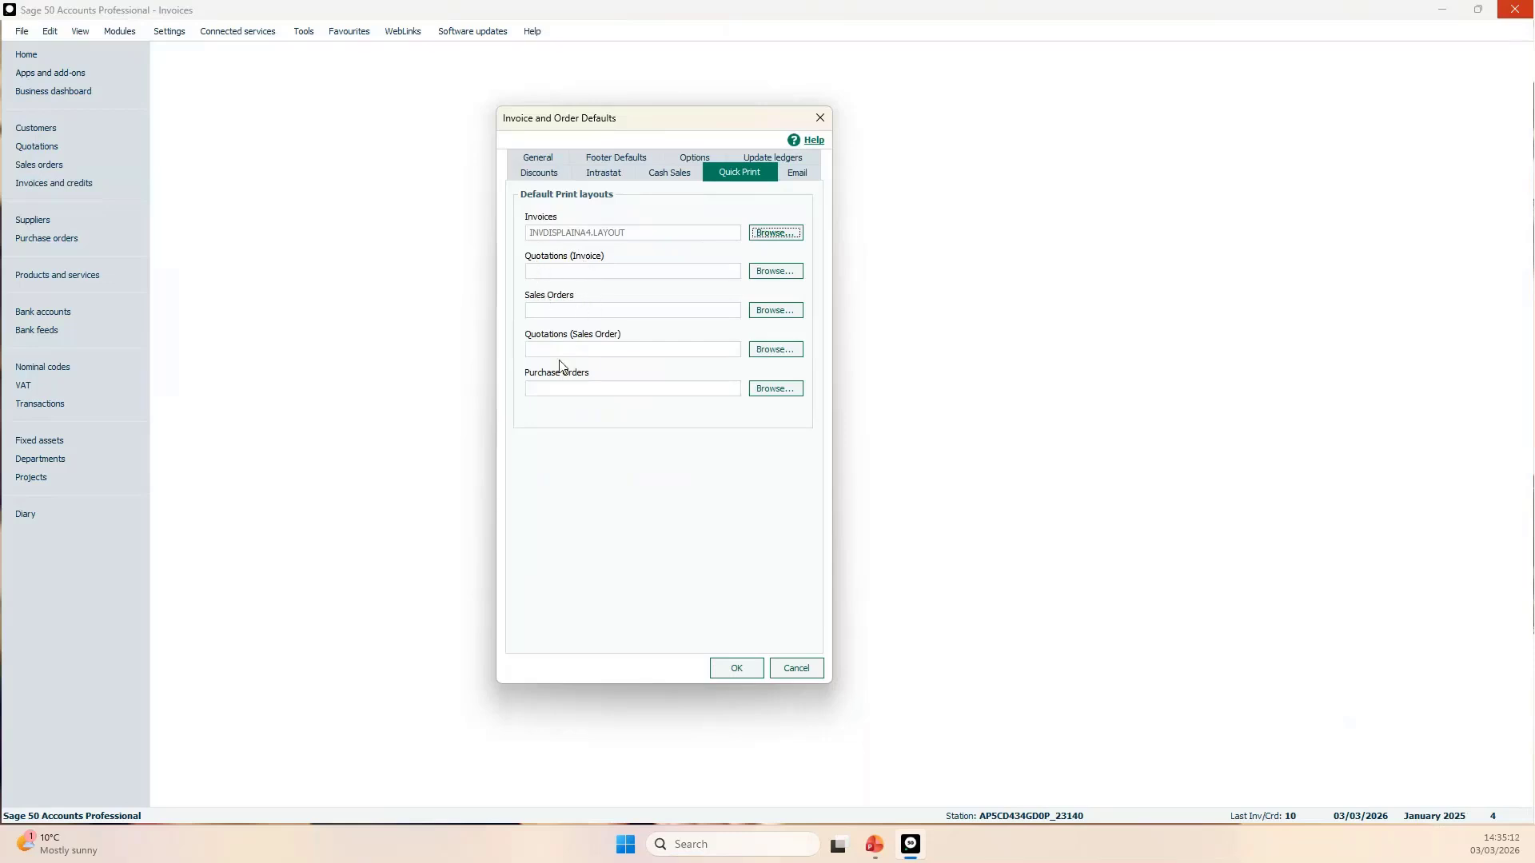
click(775, 232)
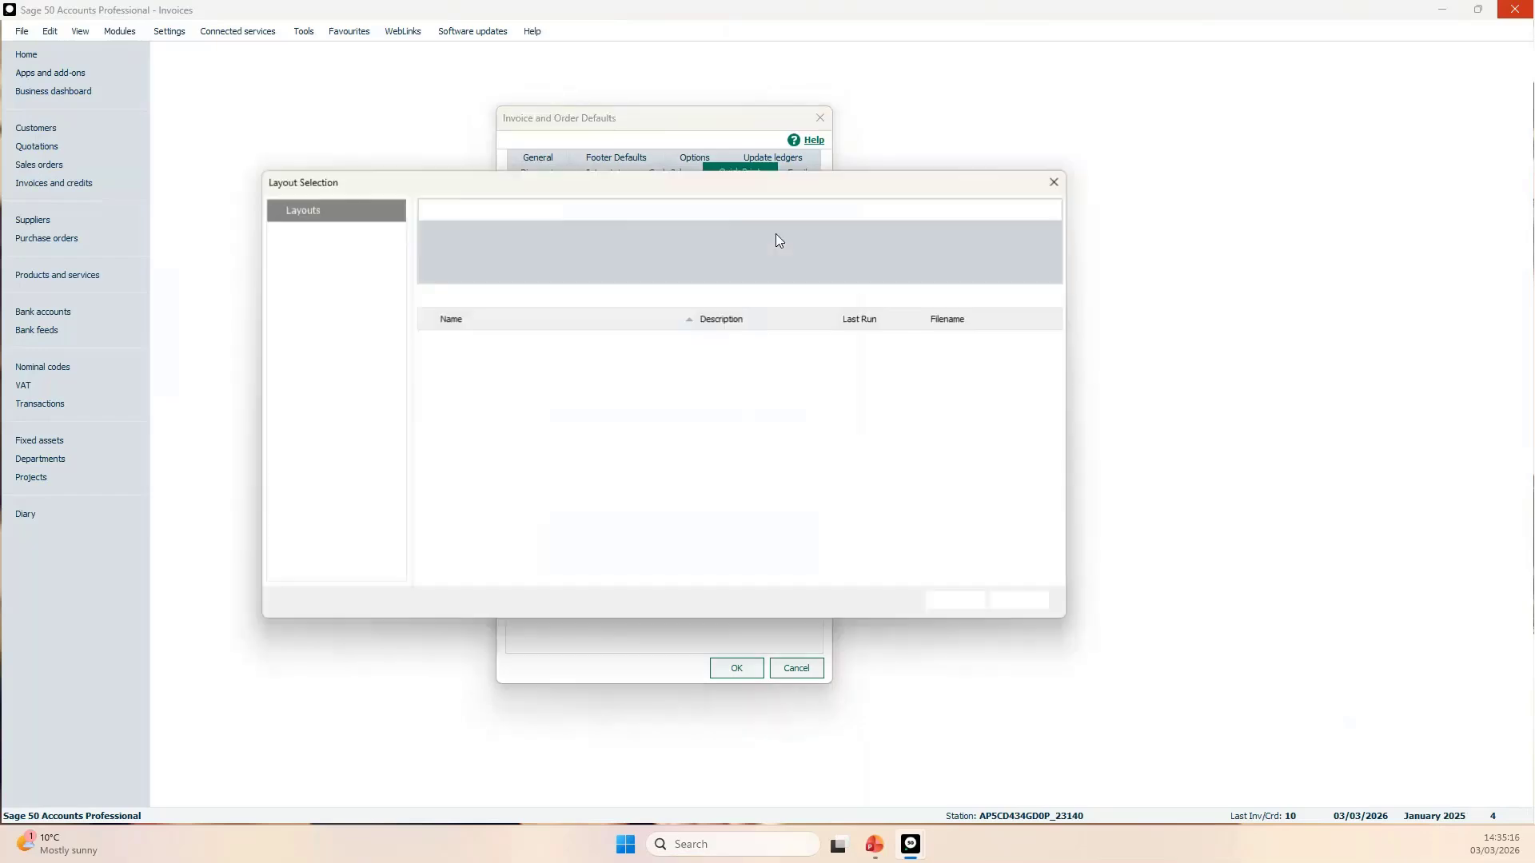
scroll(556, 431, down, 10)
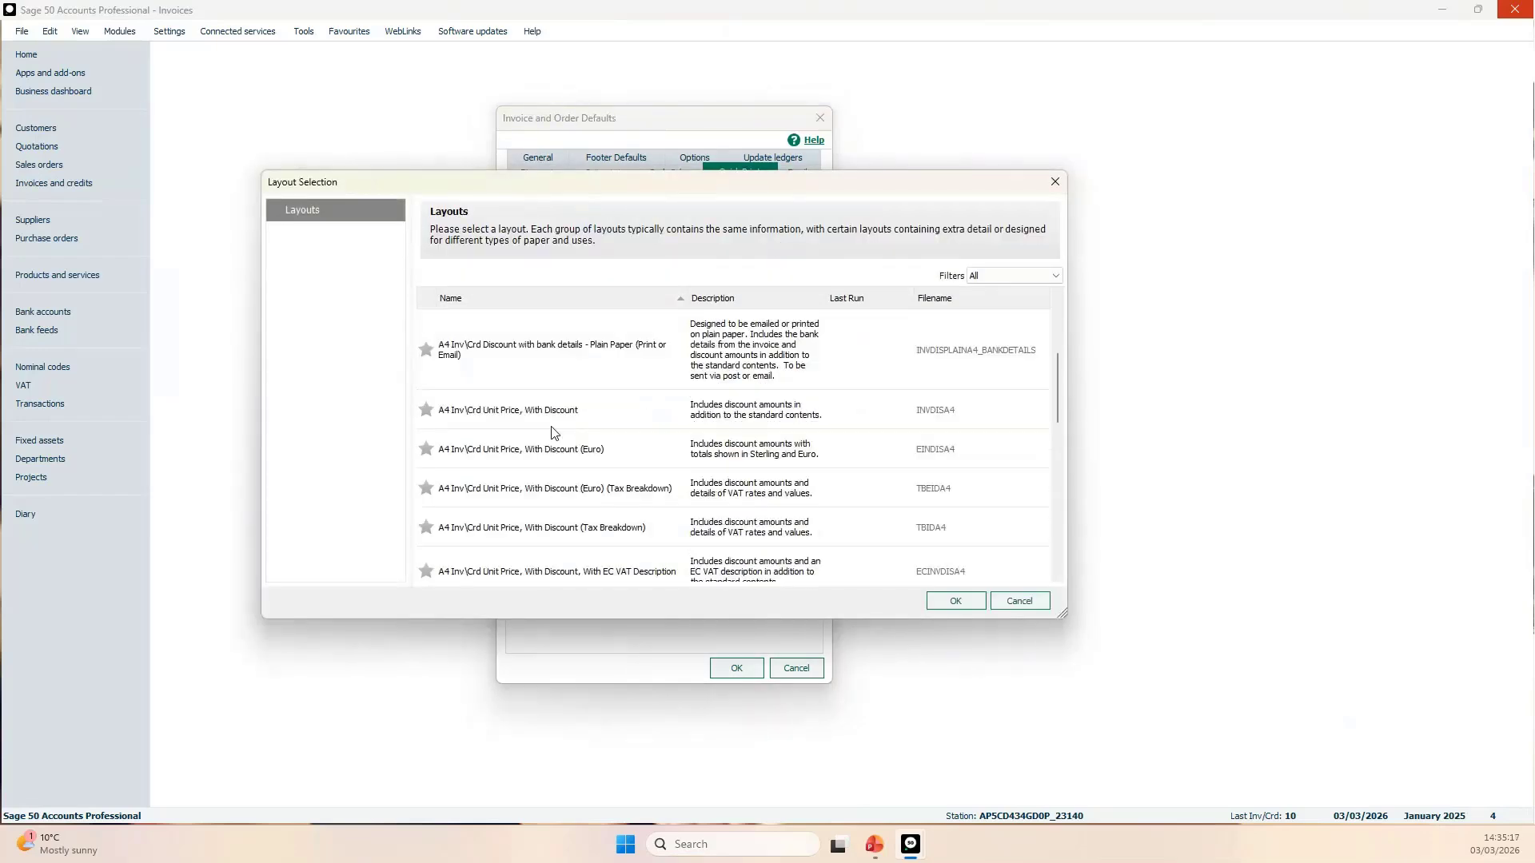
scroll(557, 439, up, 1)
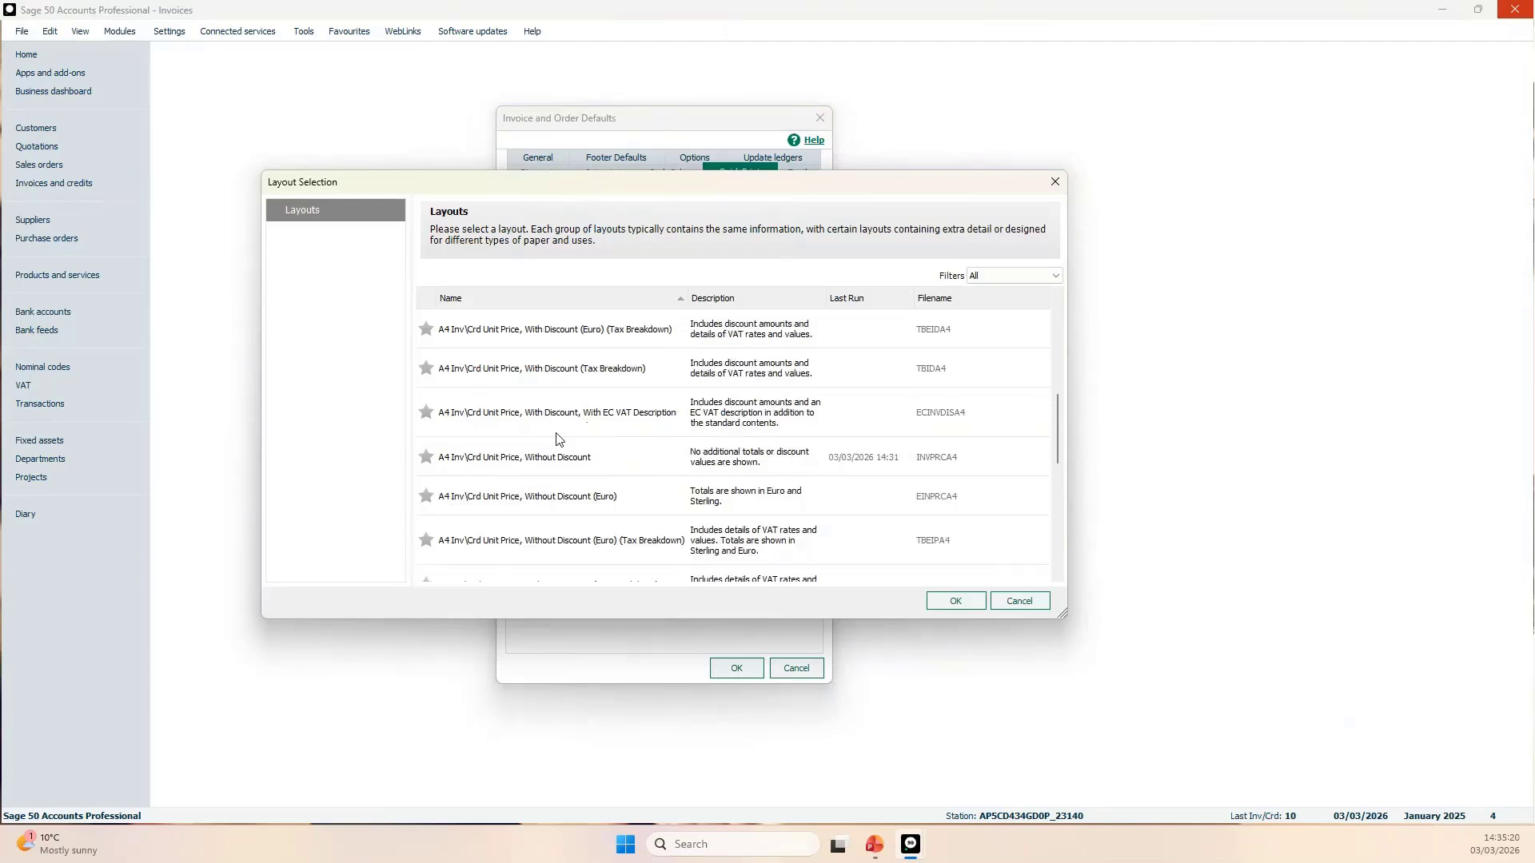
click(431, 460)
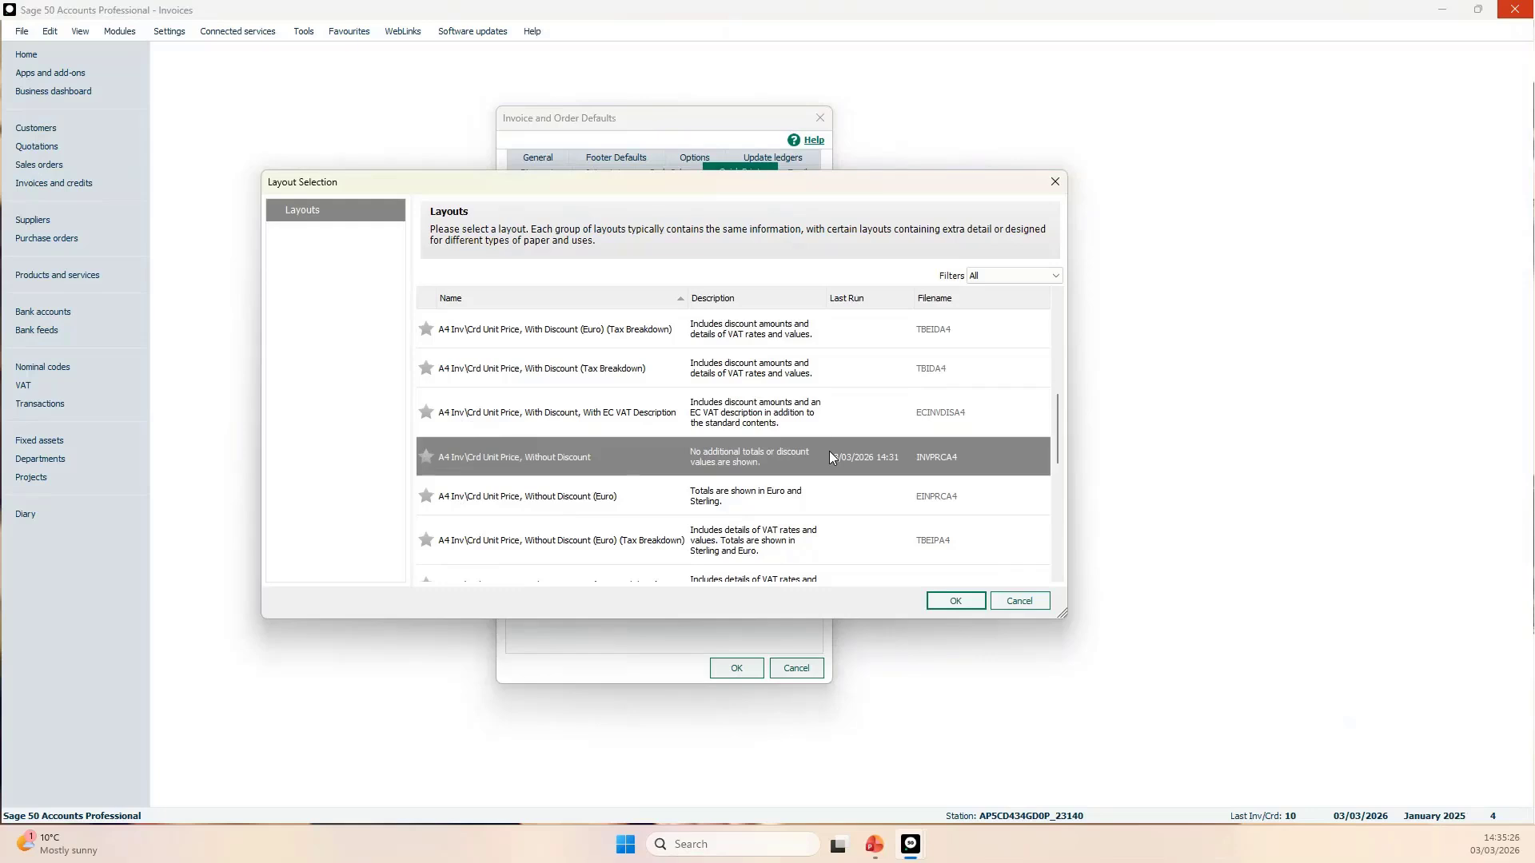
click(948, 605)
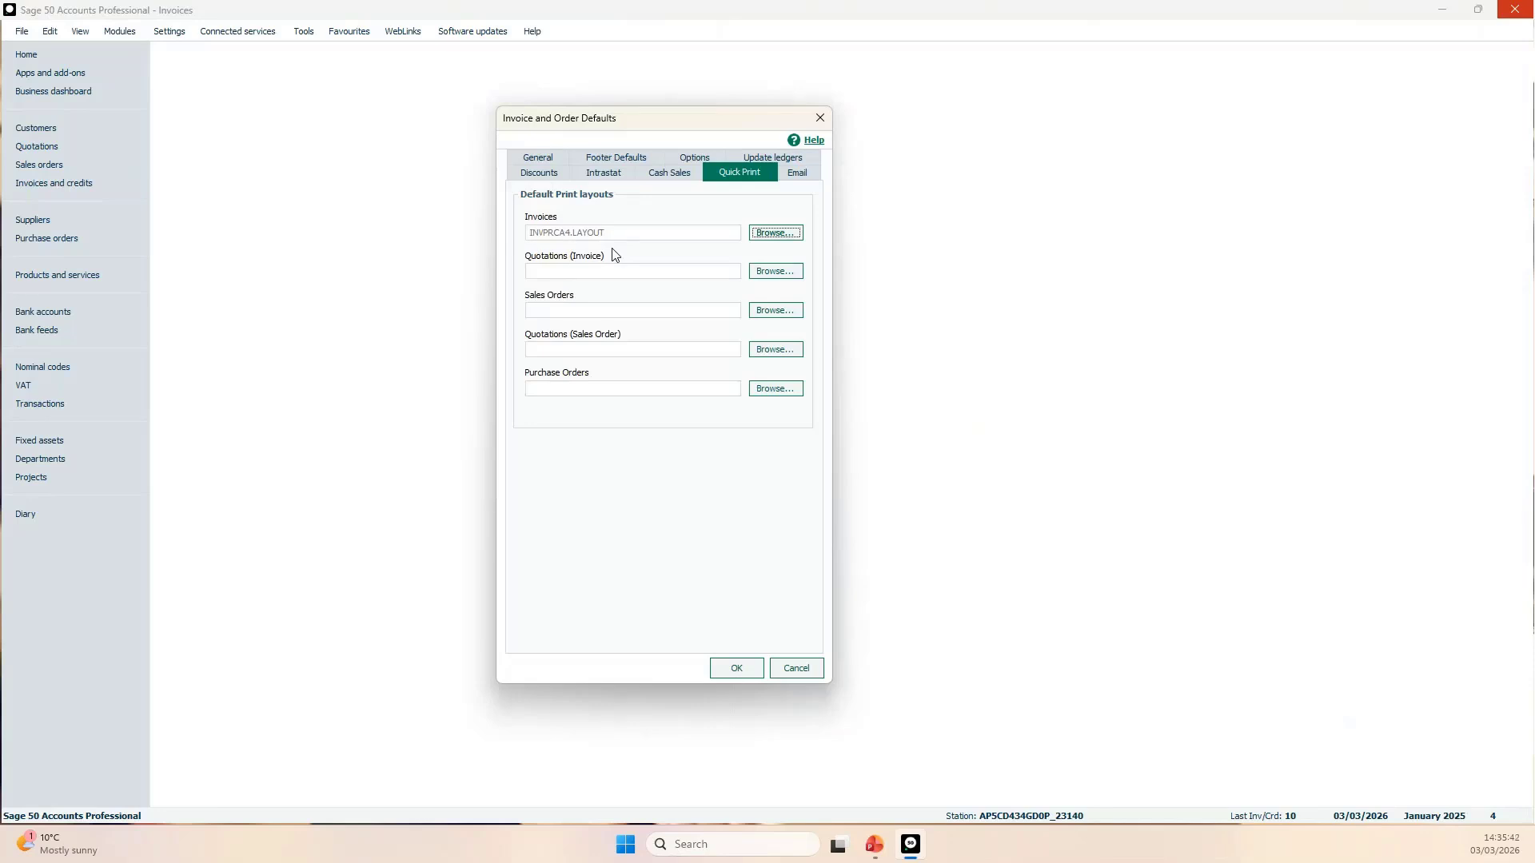
Try T1 as the default tax code for special product item S2, and set it back to T0.
click(681, 162)
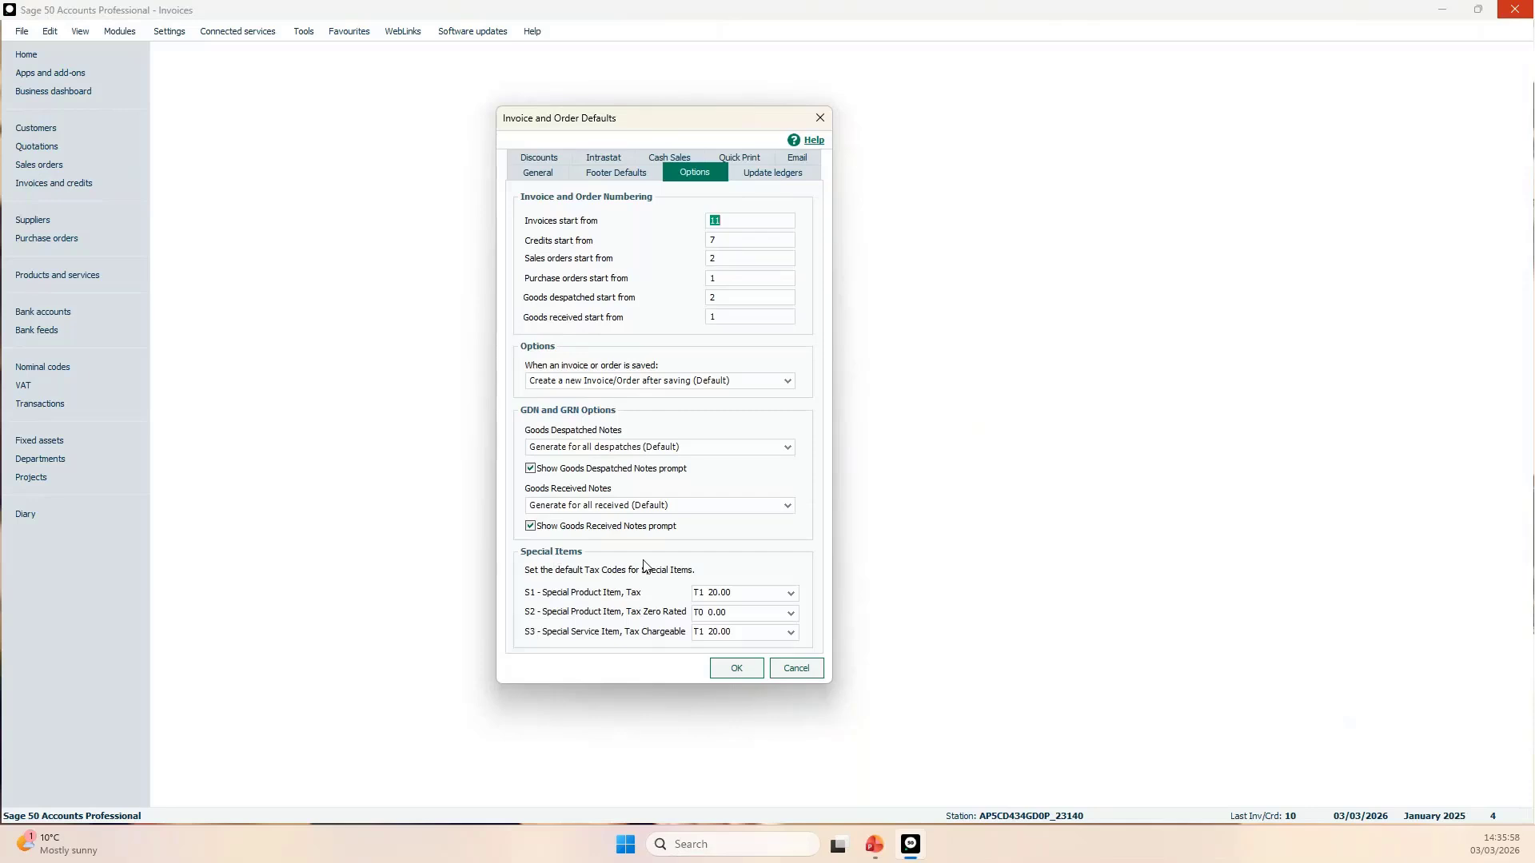
click(790, 614)
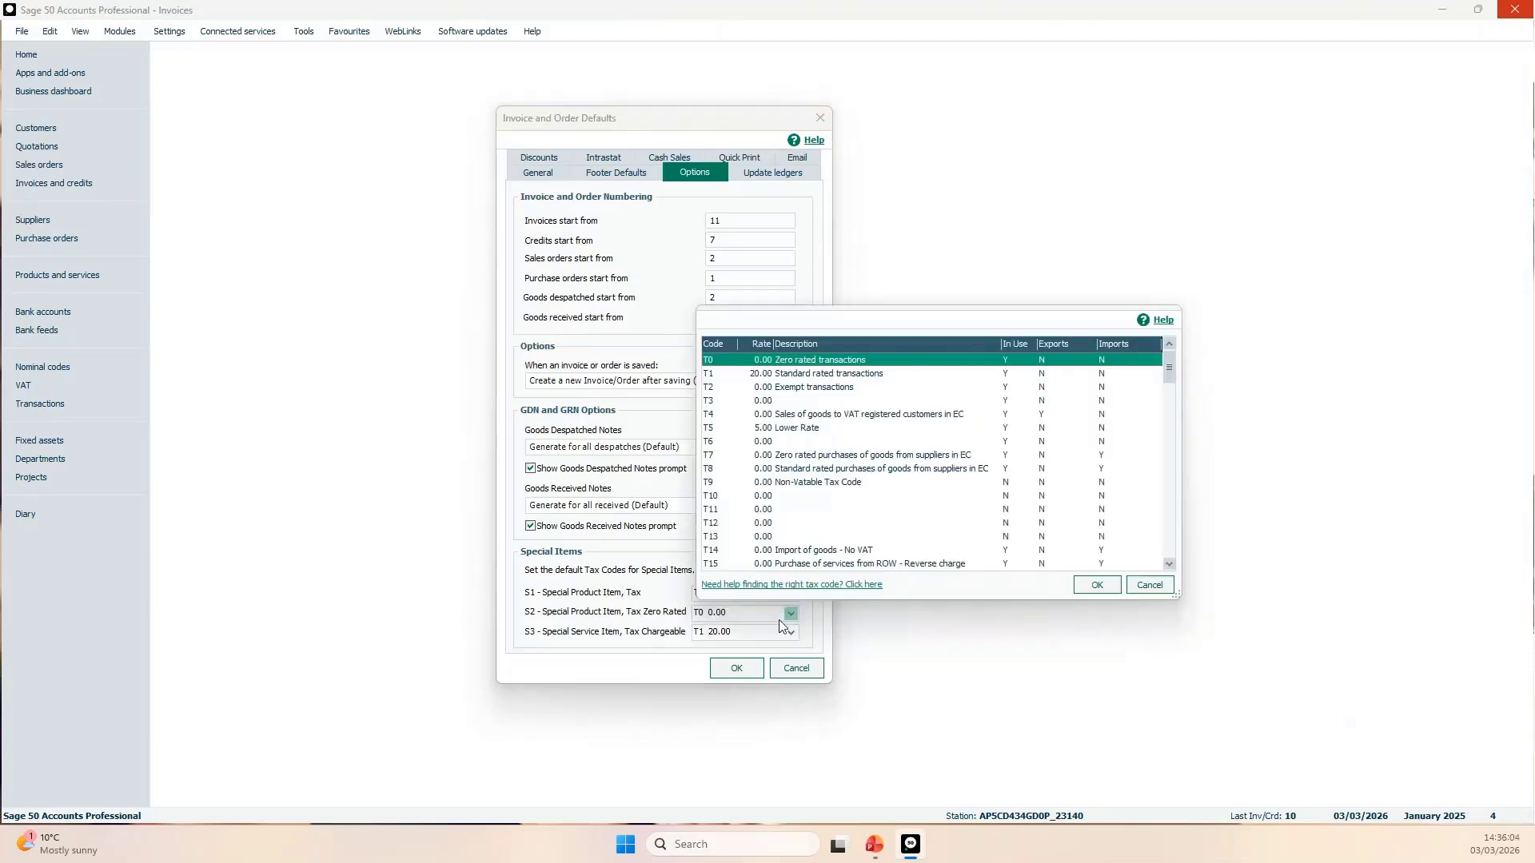
click(772, 375)
click(1097, 586)
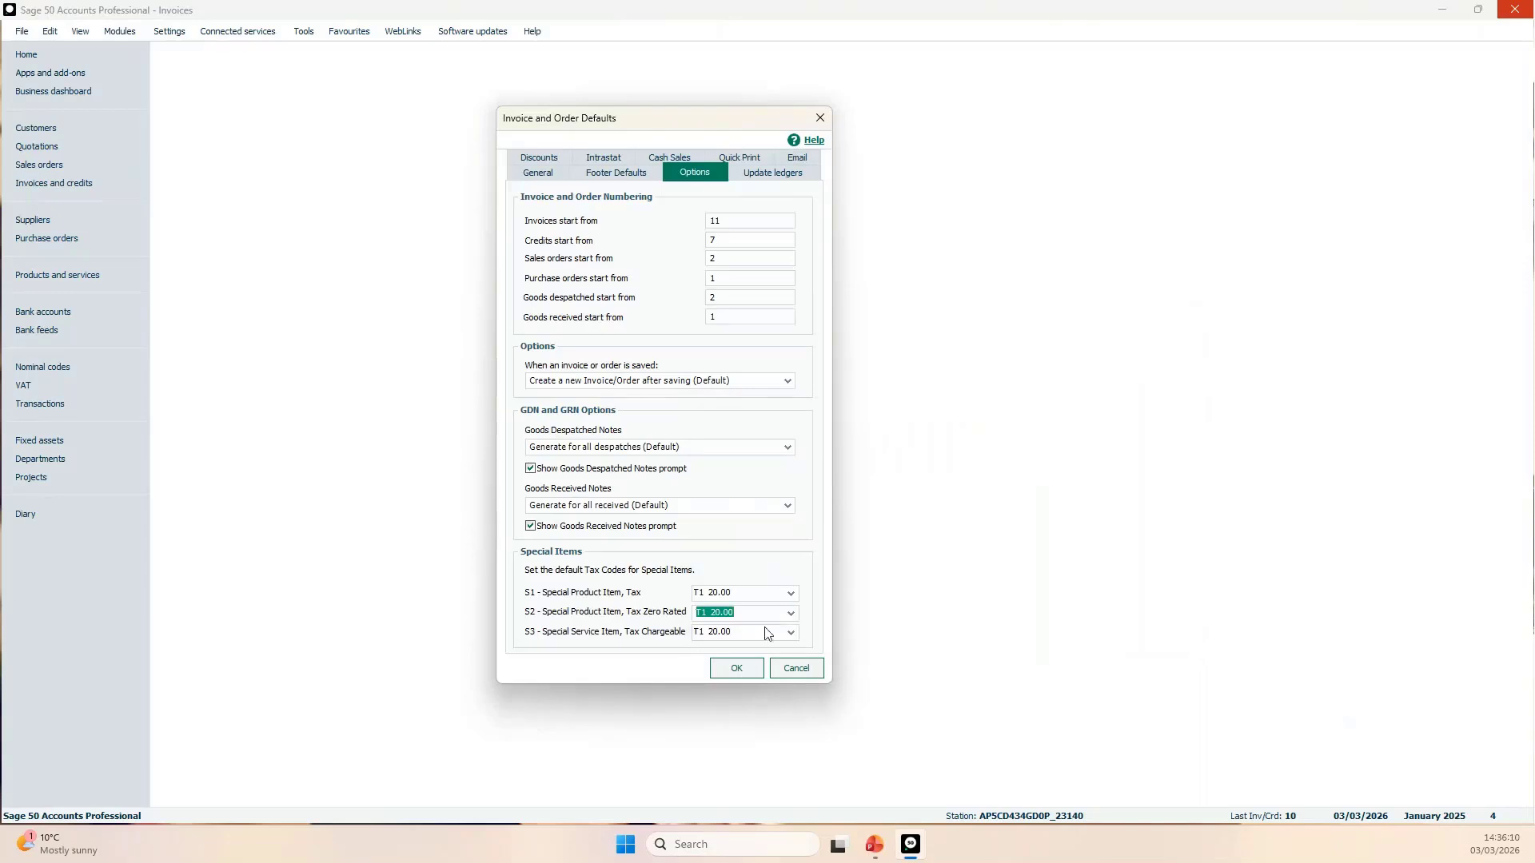
click(790, 614)
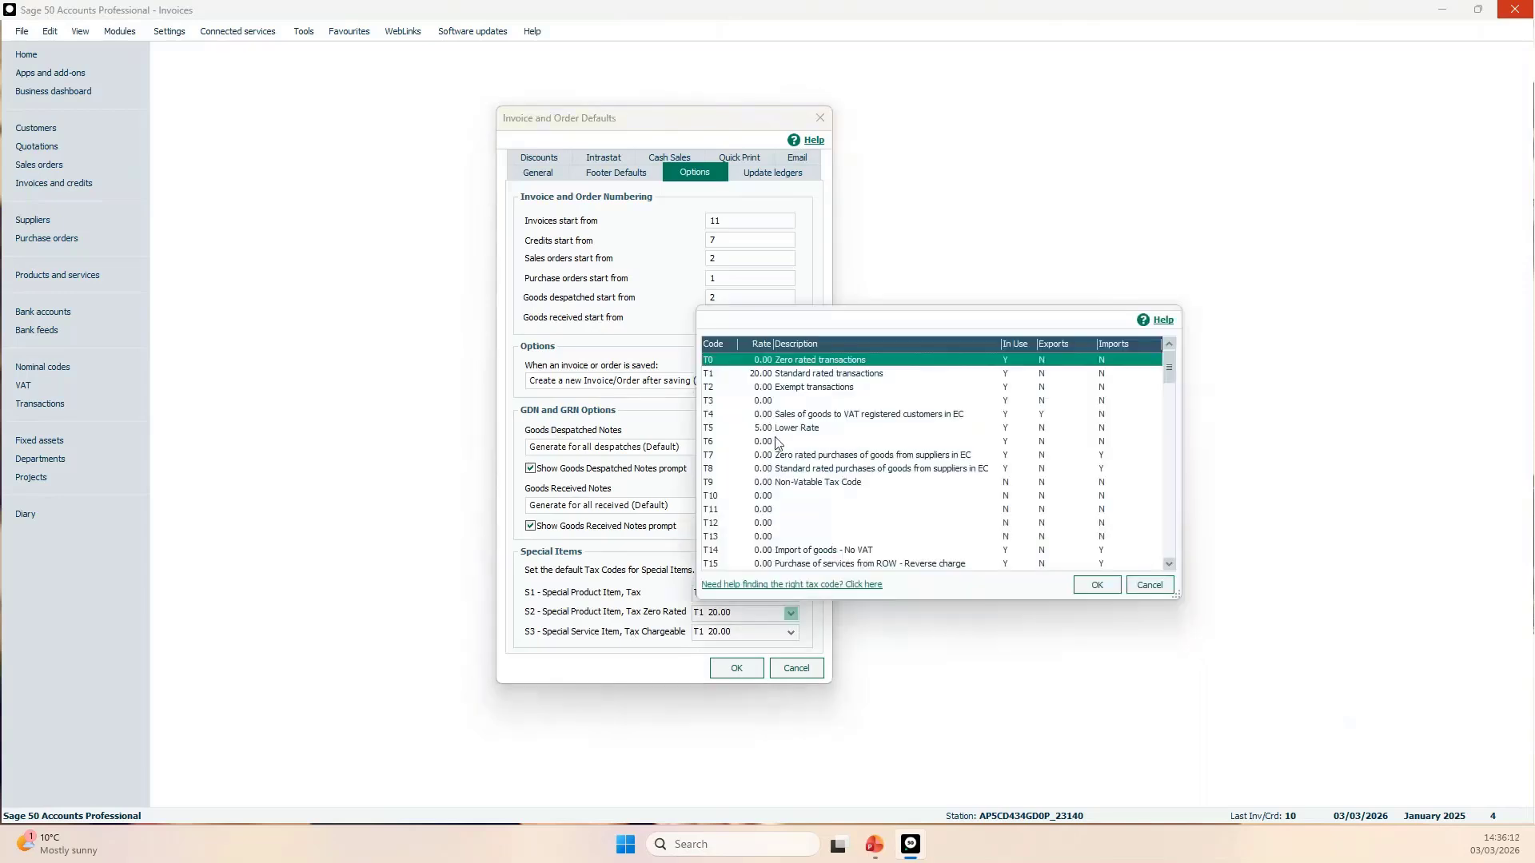
click(1095, 586)
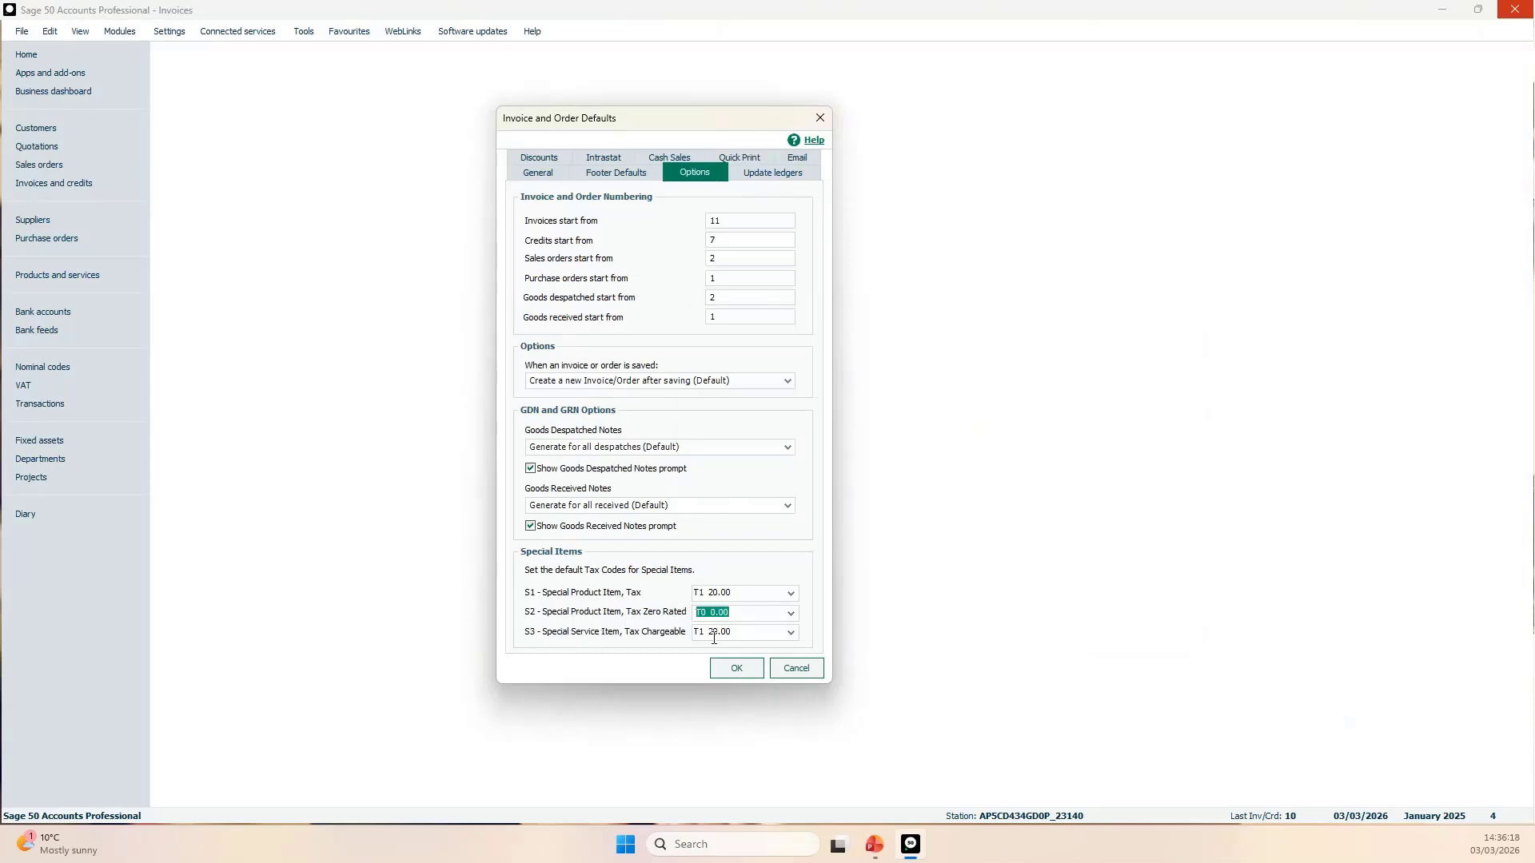
Review the footer carriage defaults and the ledger update settings, and close the defaults without saving.
click(629, 175)
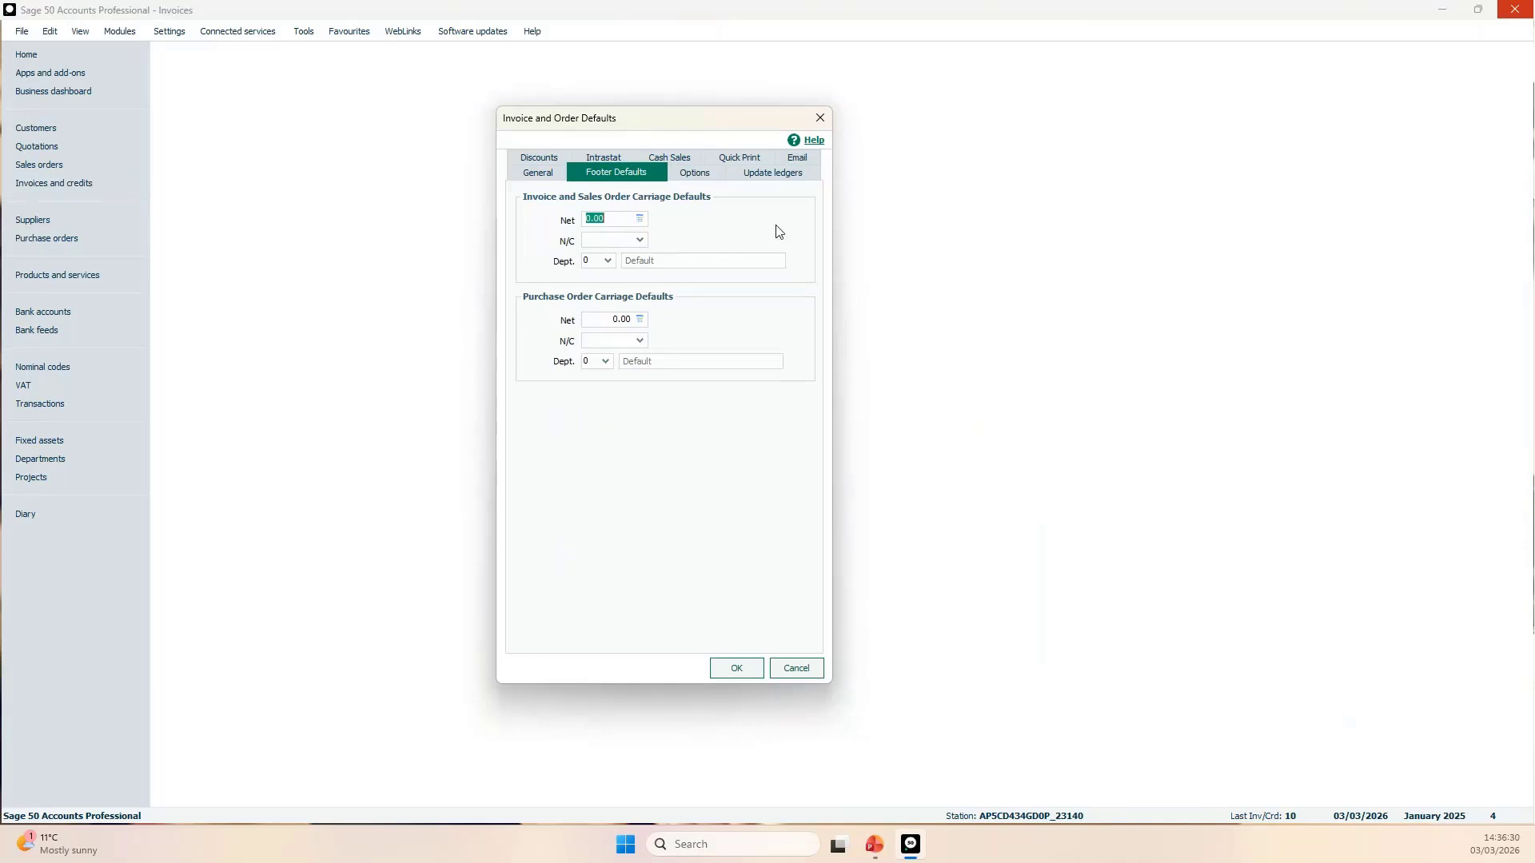
click(773, 180)
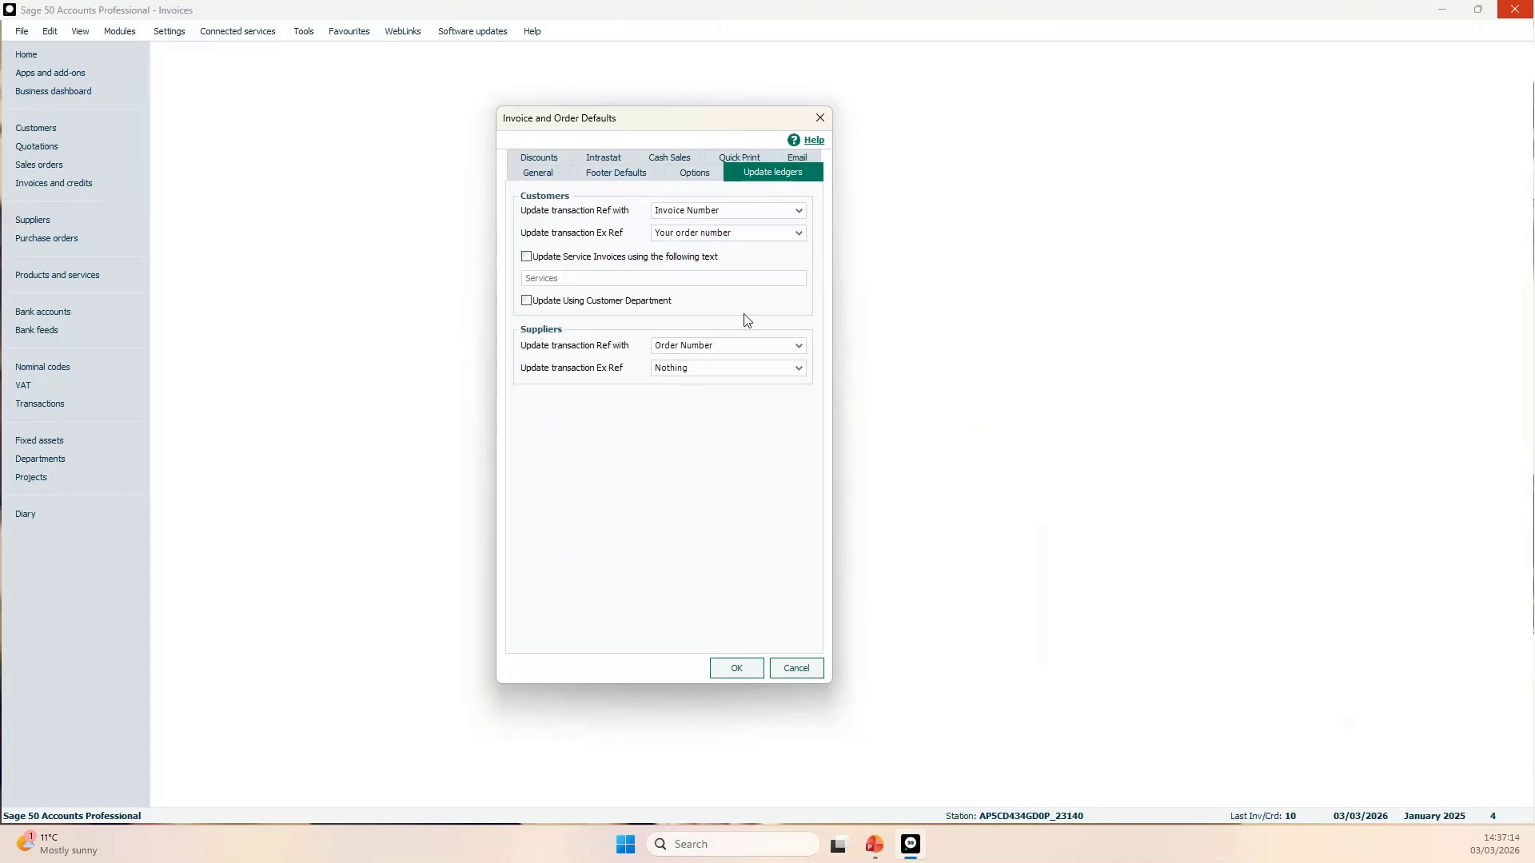
click(795, 669)
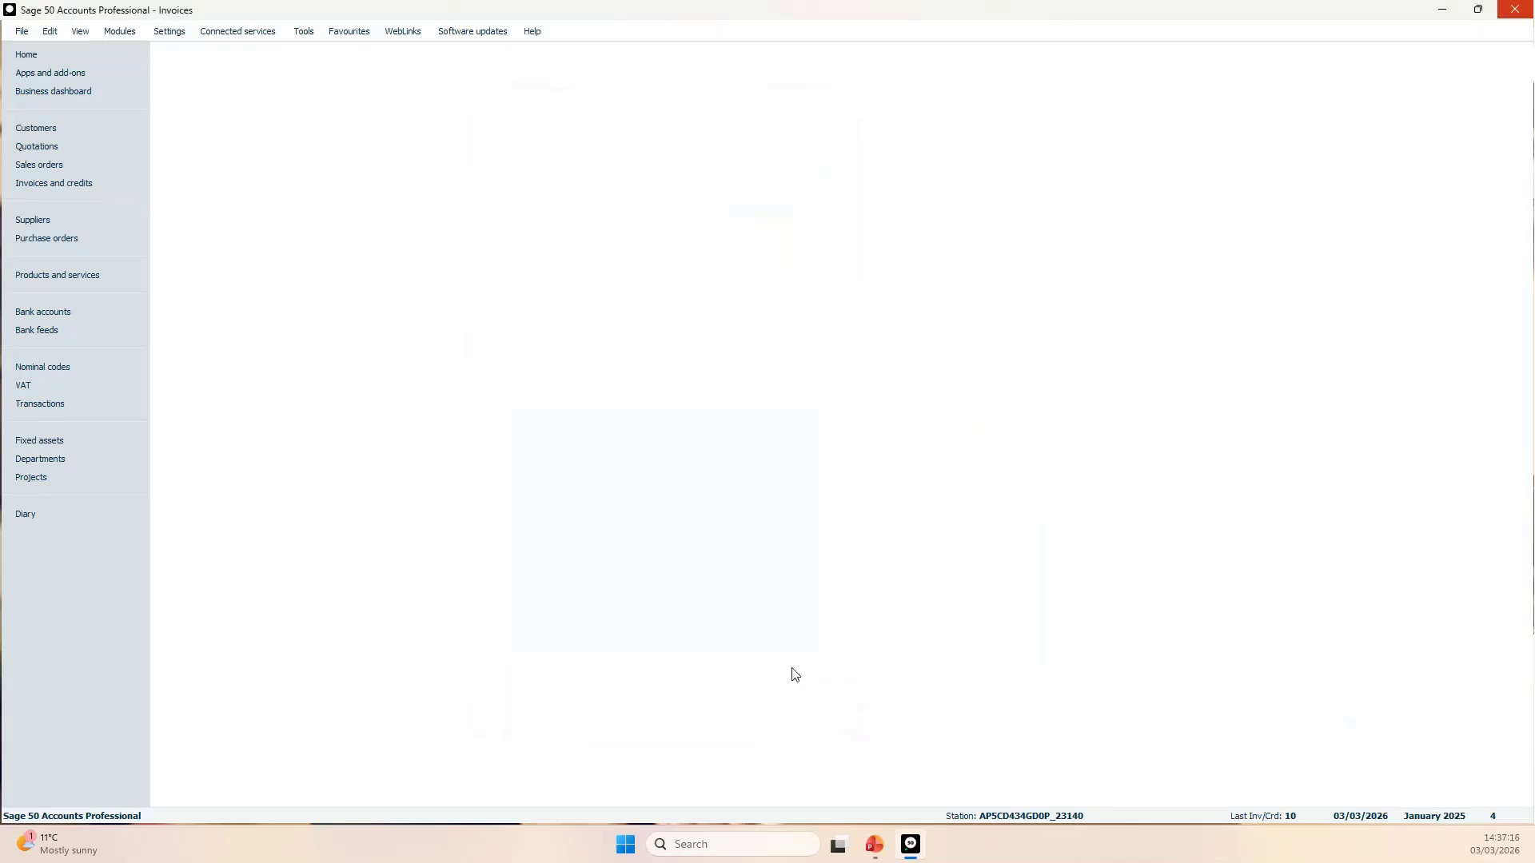
Check the references in the transactions list and reopen the Invoice and Order Defaults at the ledger update settings.
click(83, 404)
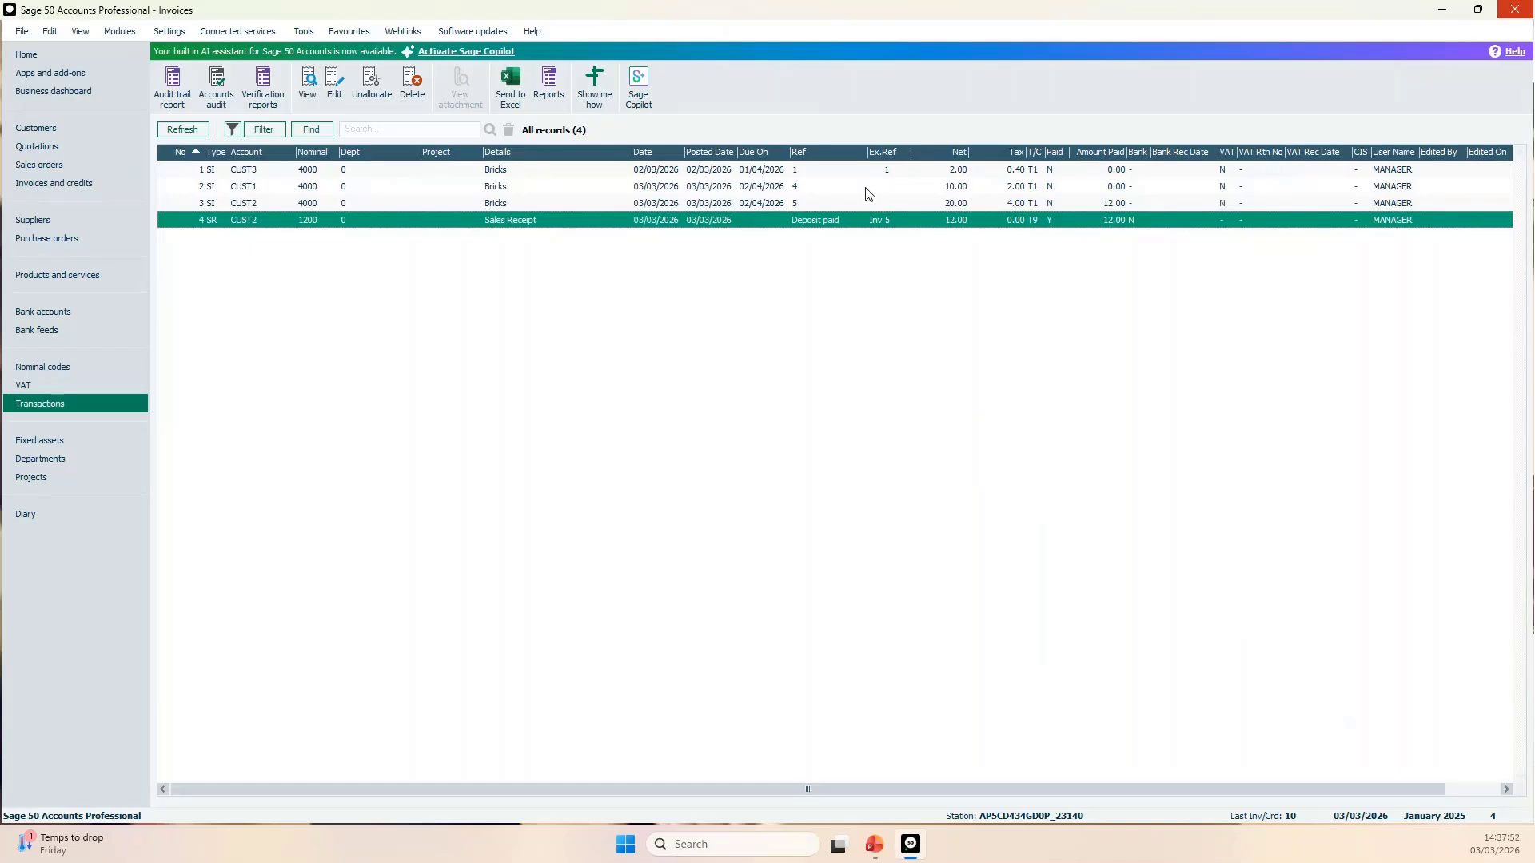
click(171, 32)
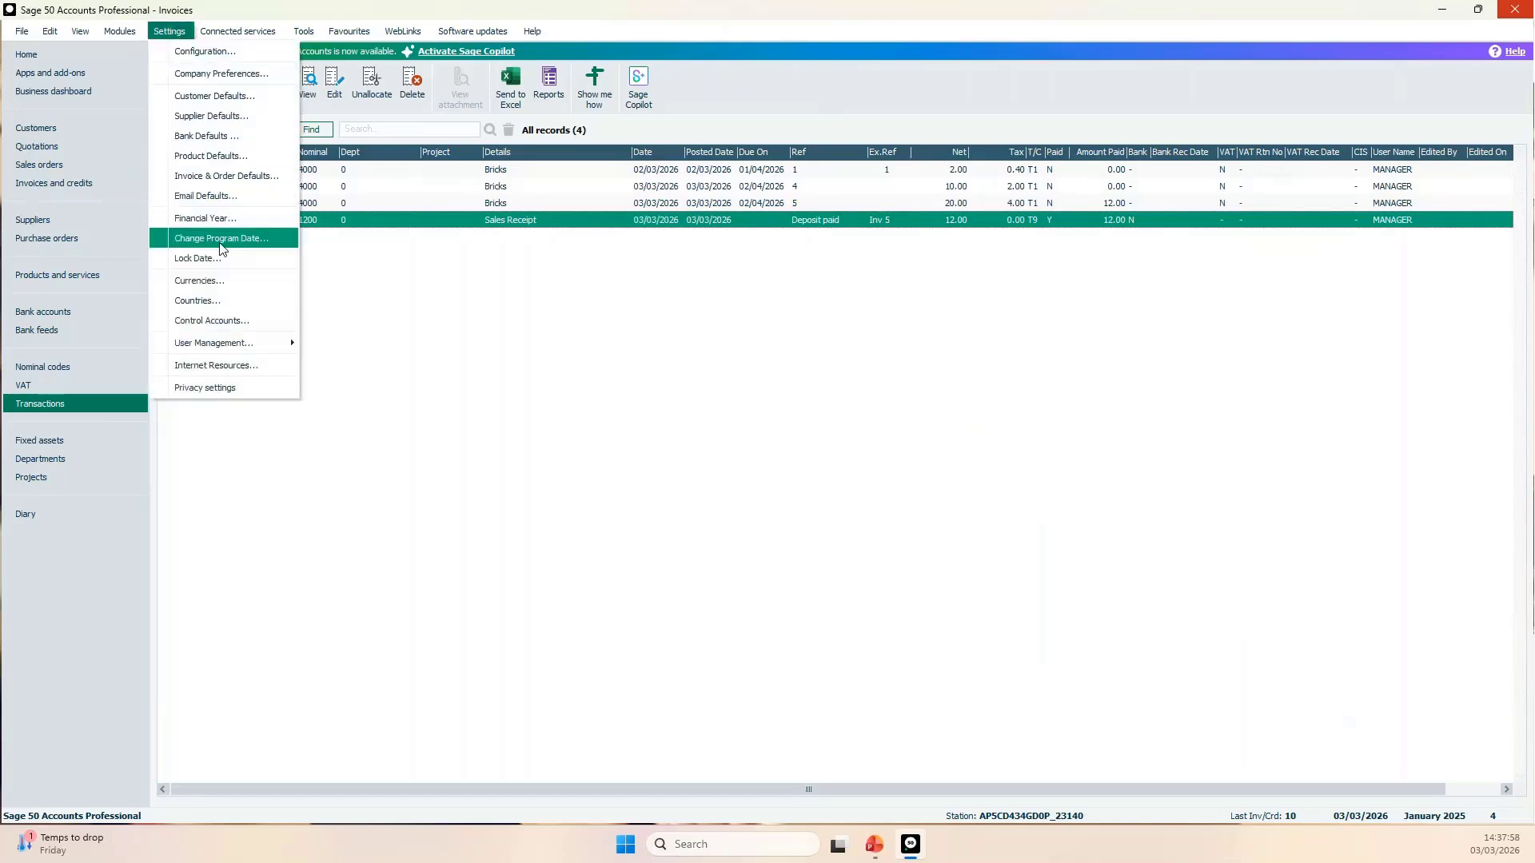
click(238, 185)
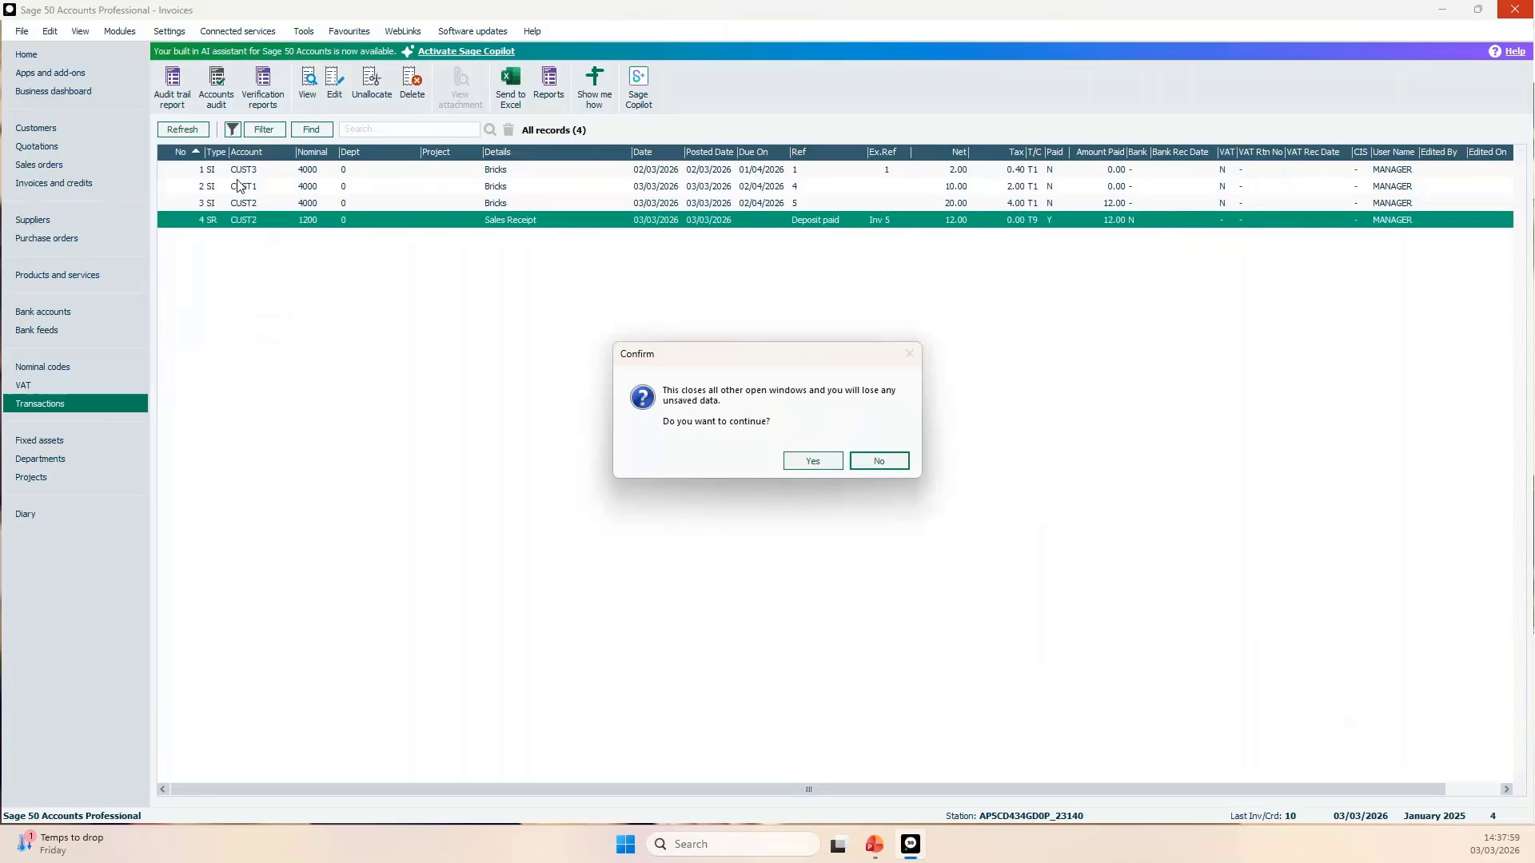
click(811, 468)
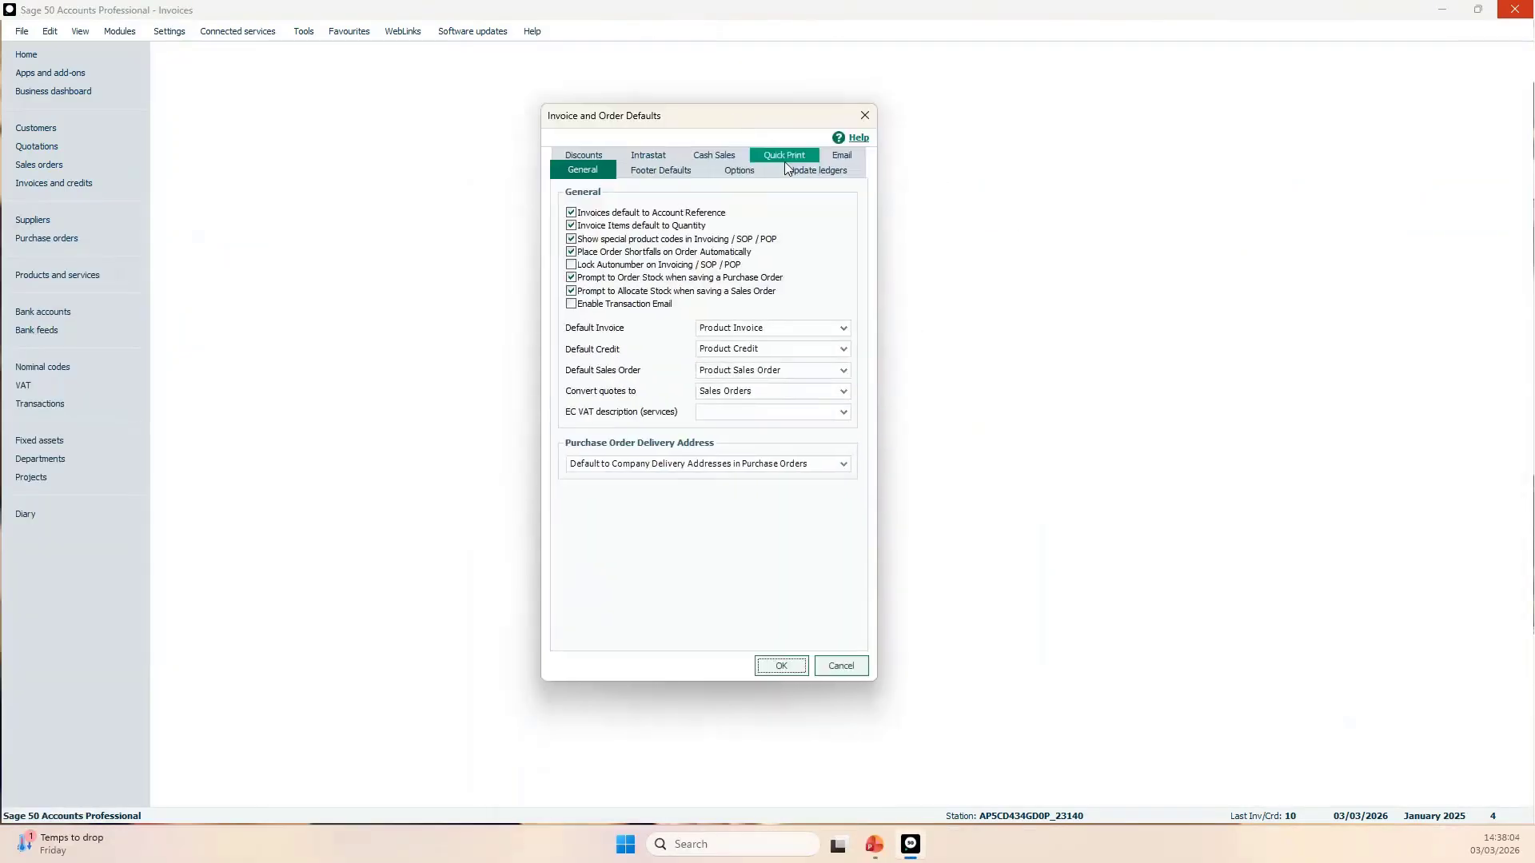
click(809, 171)
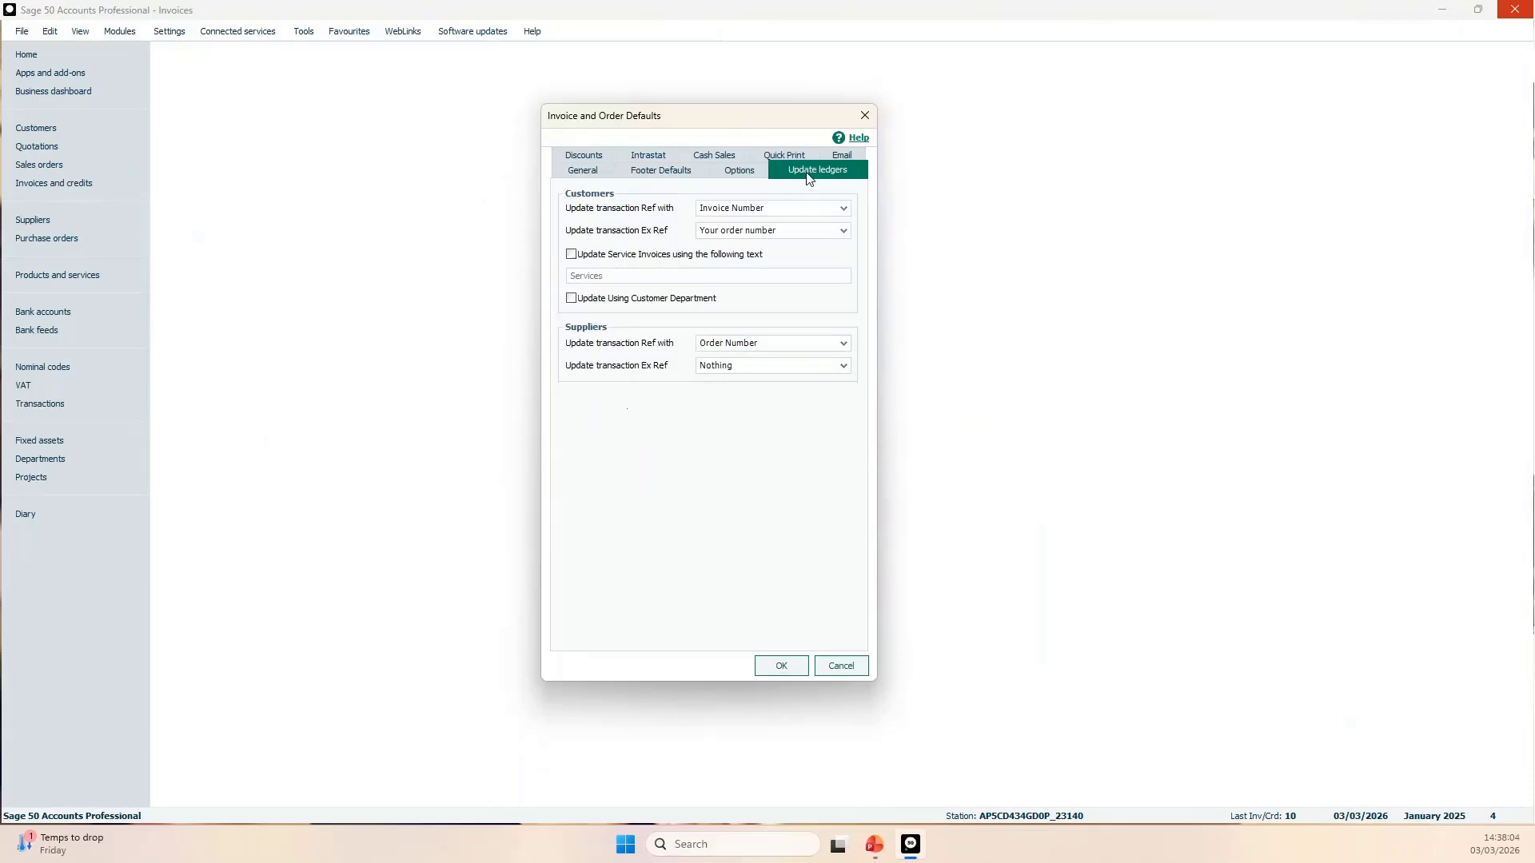
Examine the available choices for the customer transaction Ref and Ex Ref, and close the defaults without saving.
click(843, 209)
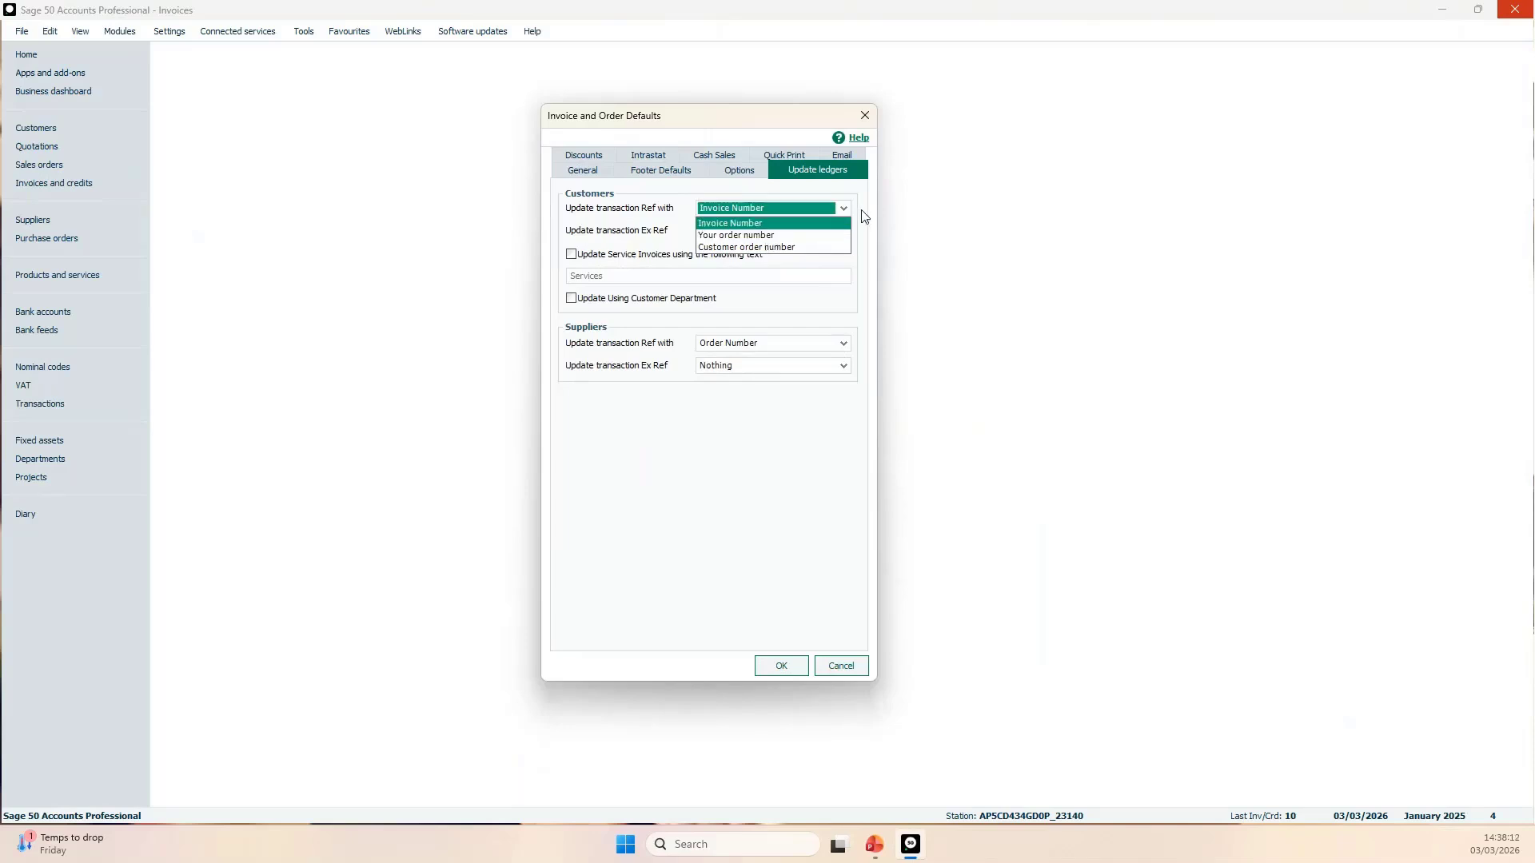
click(846, 228)
click(844, 231)
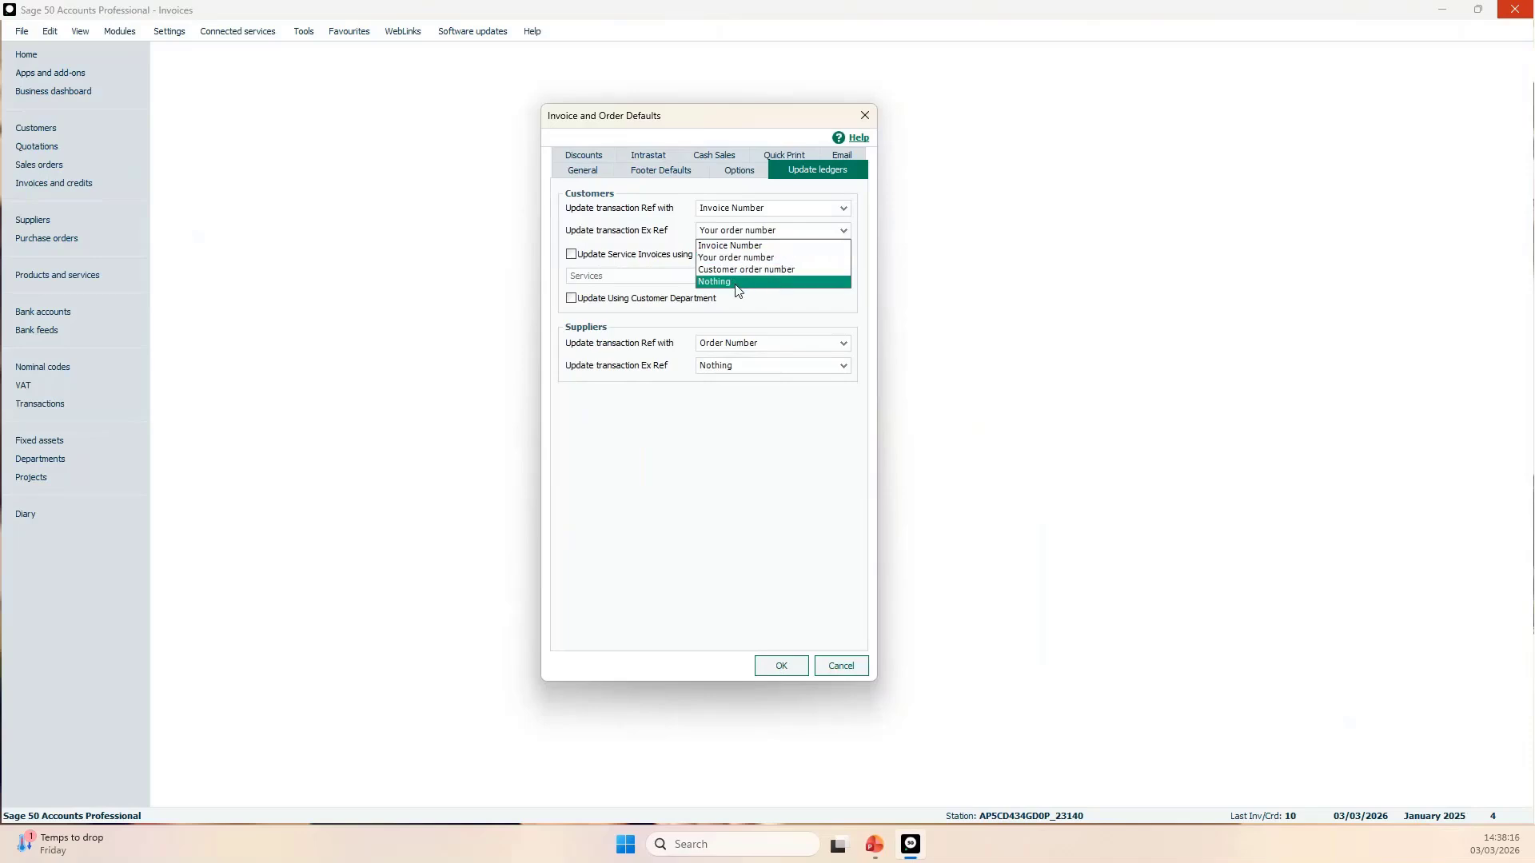
click(860, 311)
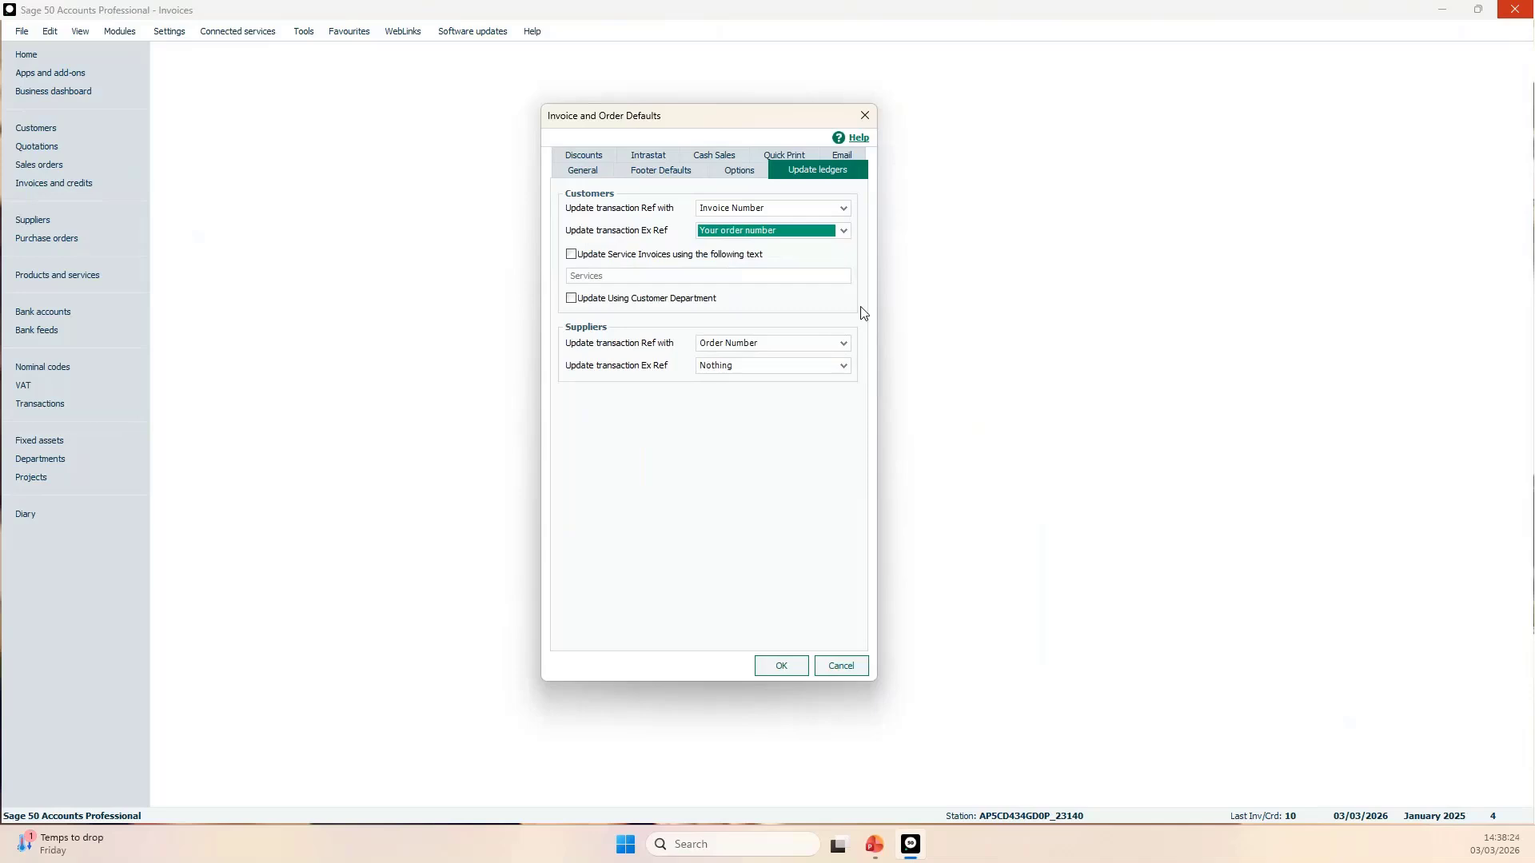
click(842, 667)
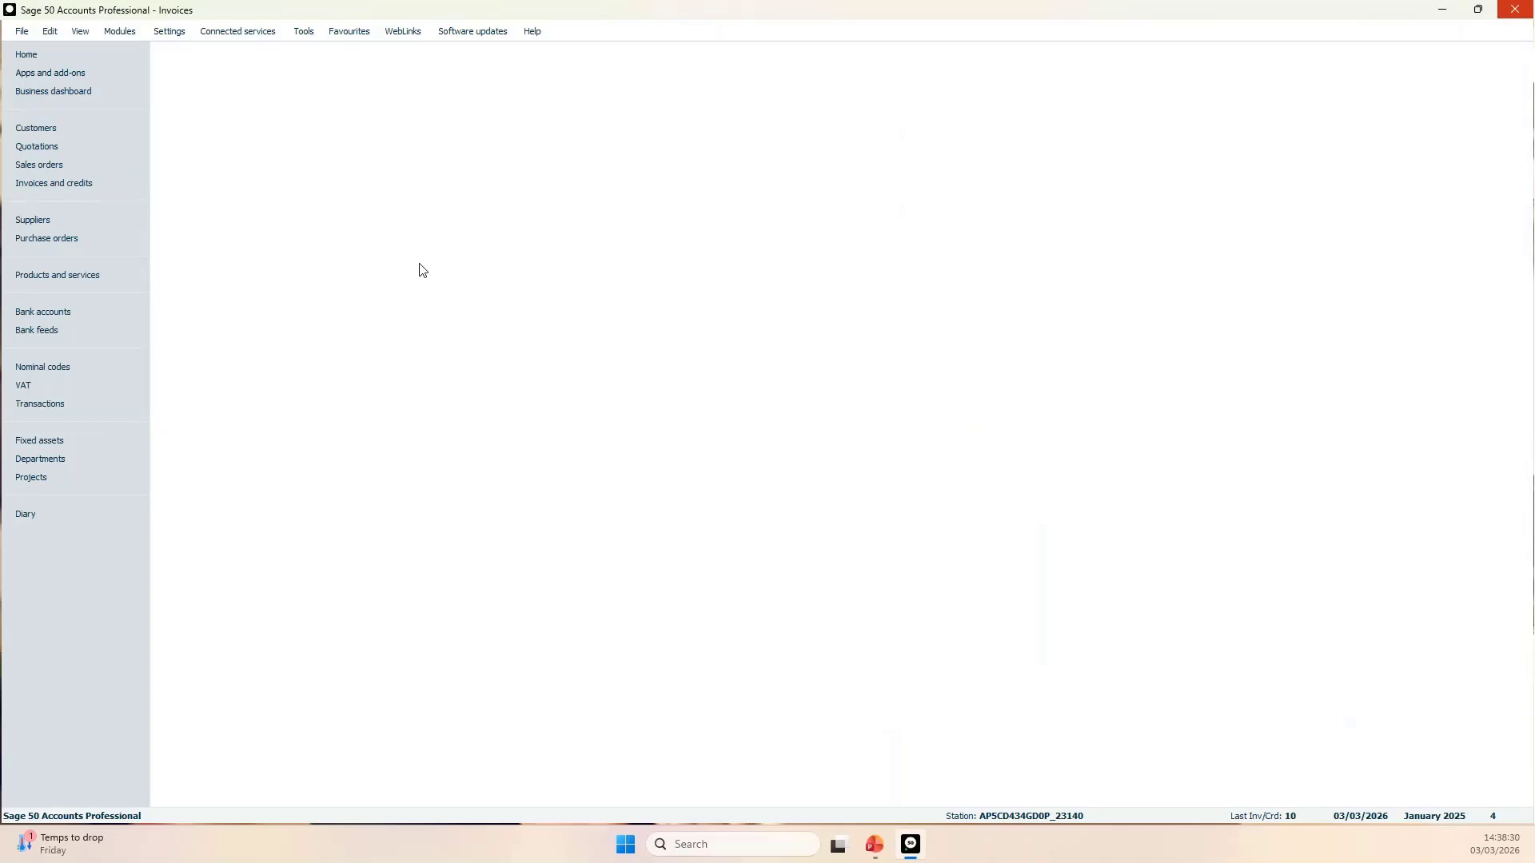
Open the demo data and view its invoices and credits list and its customer list.
click(22, 31)
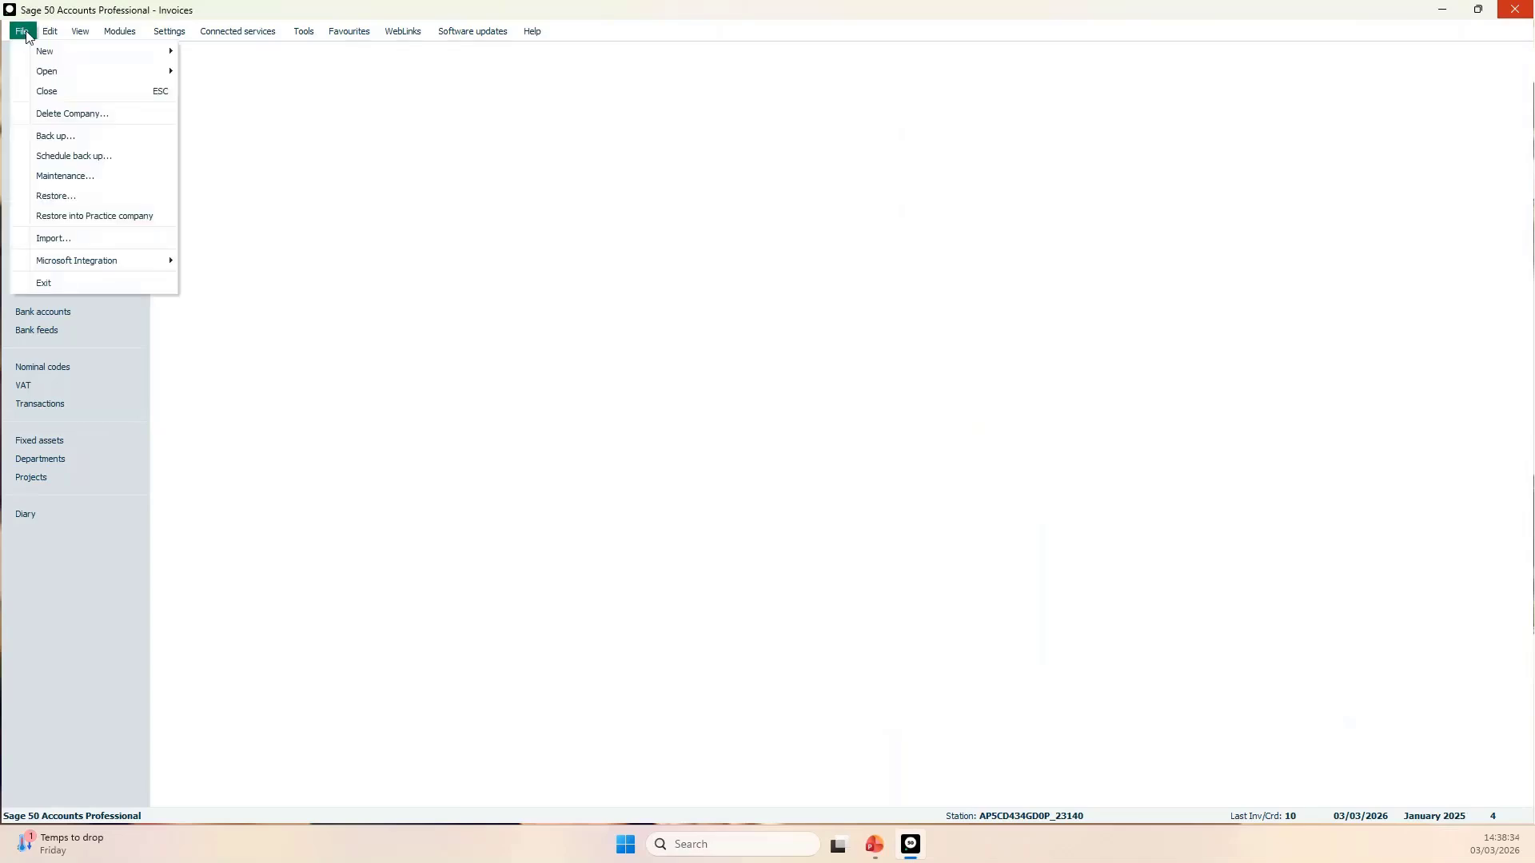
mouse_move(43, 72)
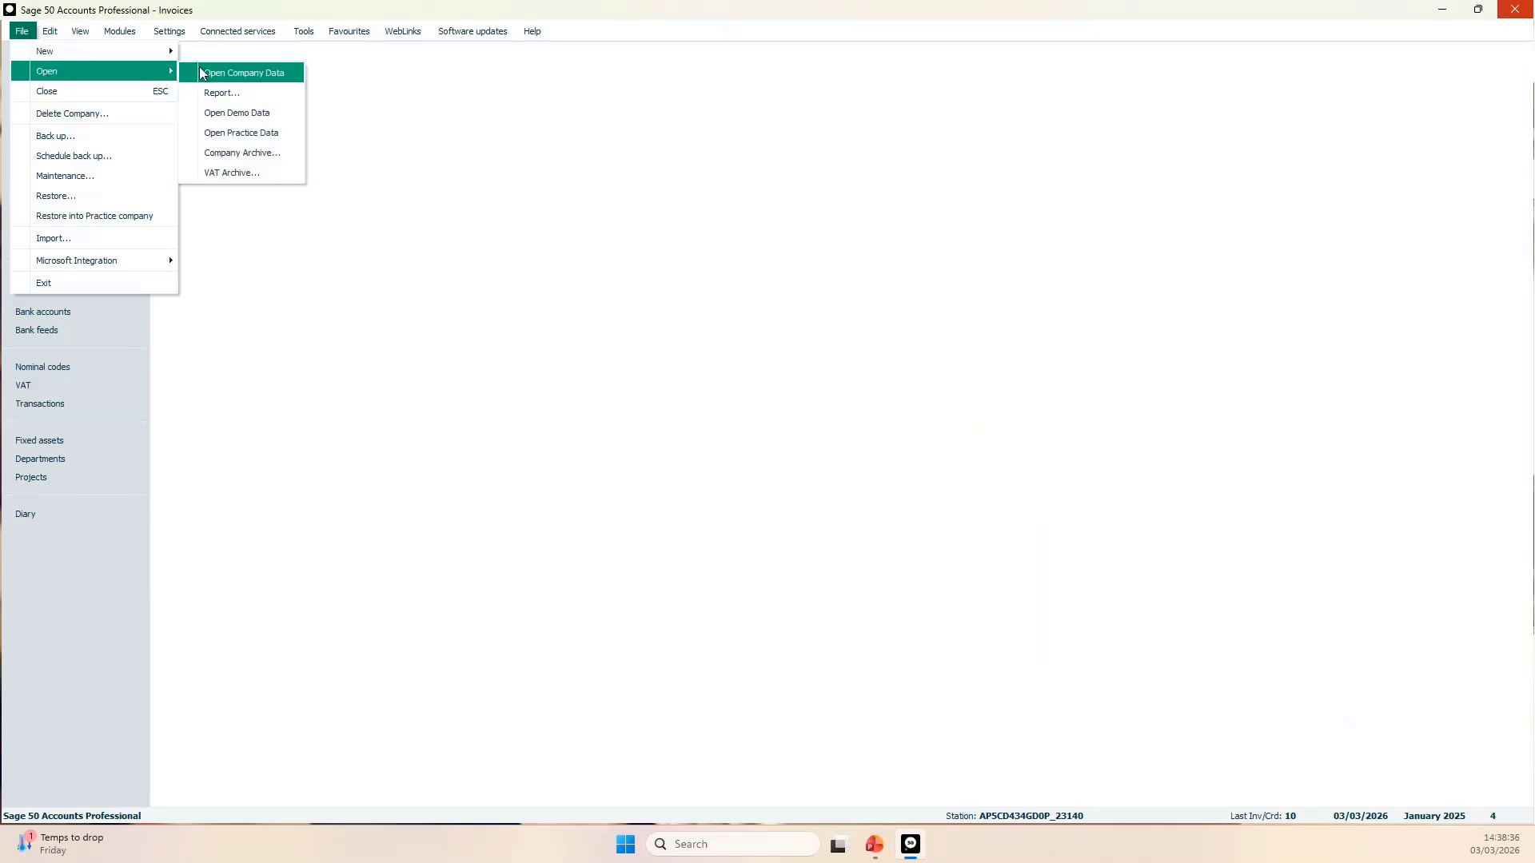
click(275, 119)
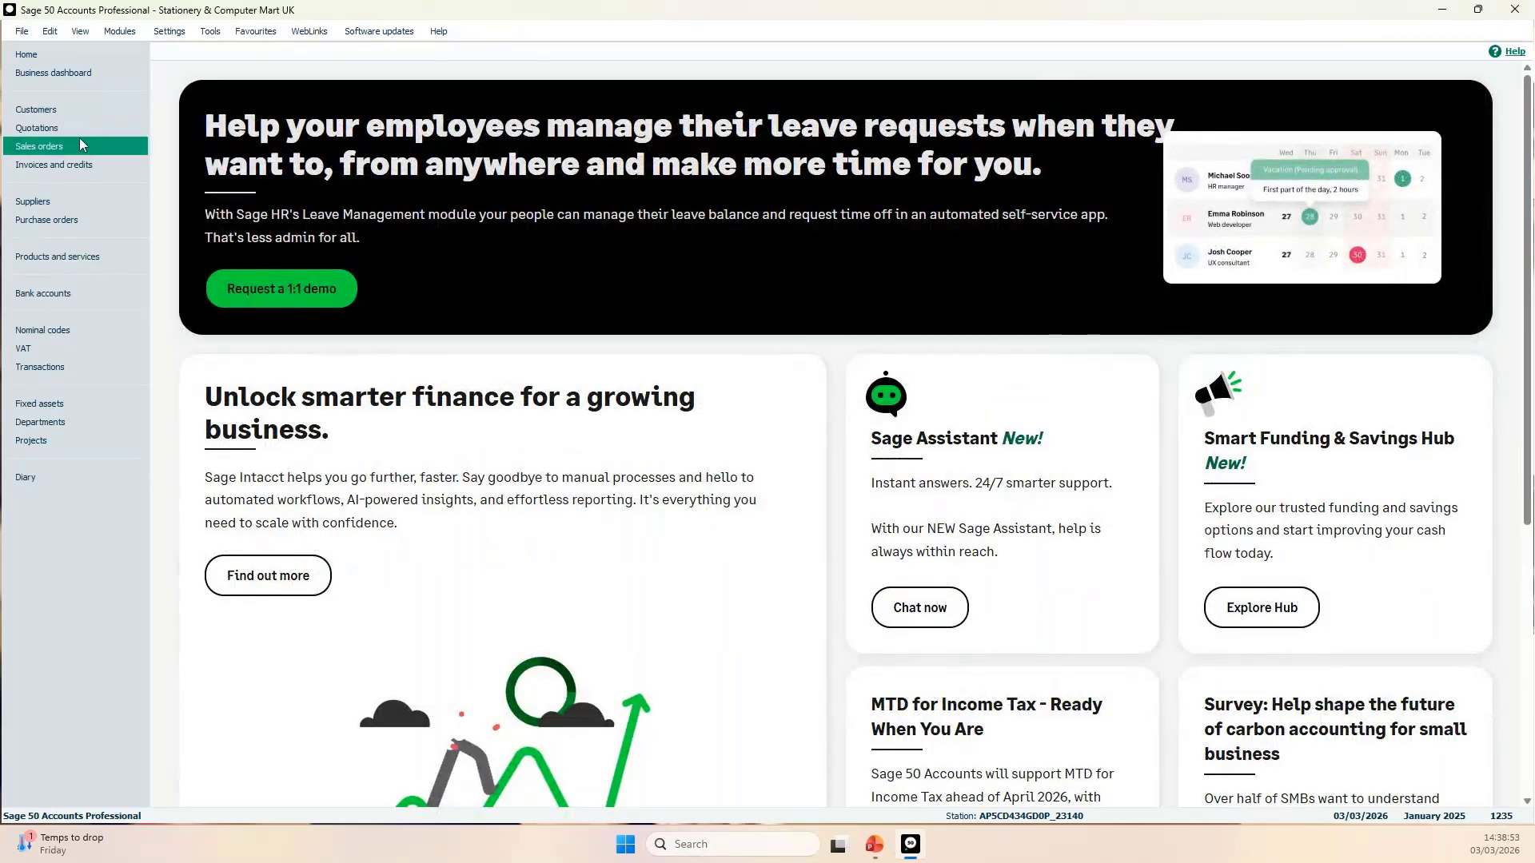
click(86, 164)
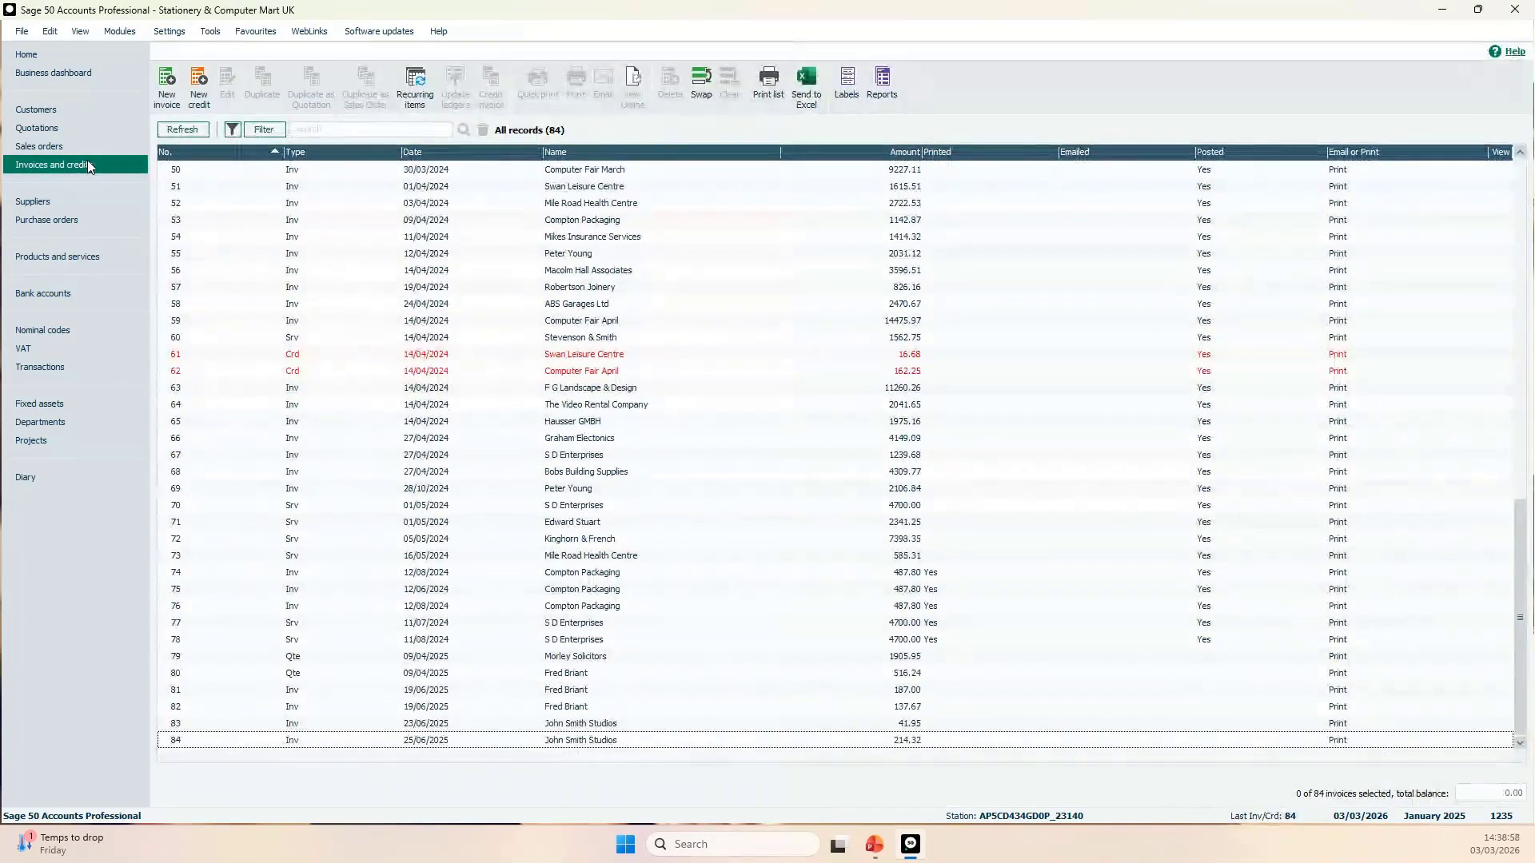
click(101, 112)
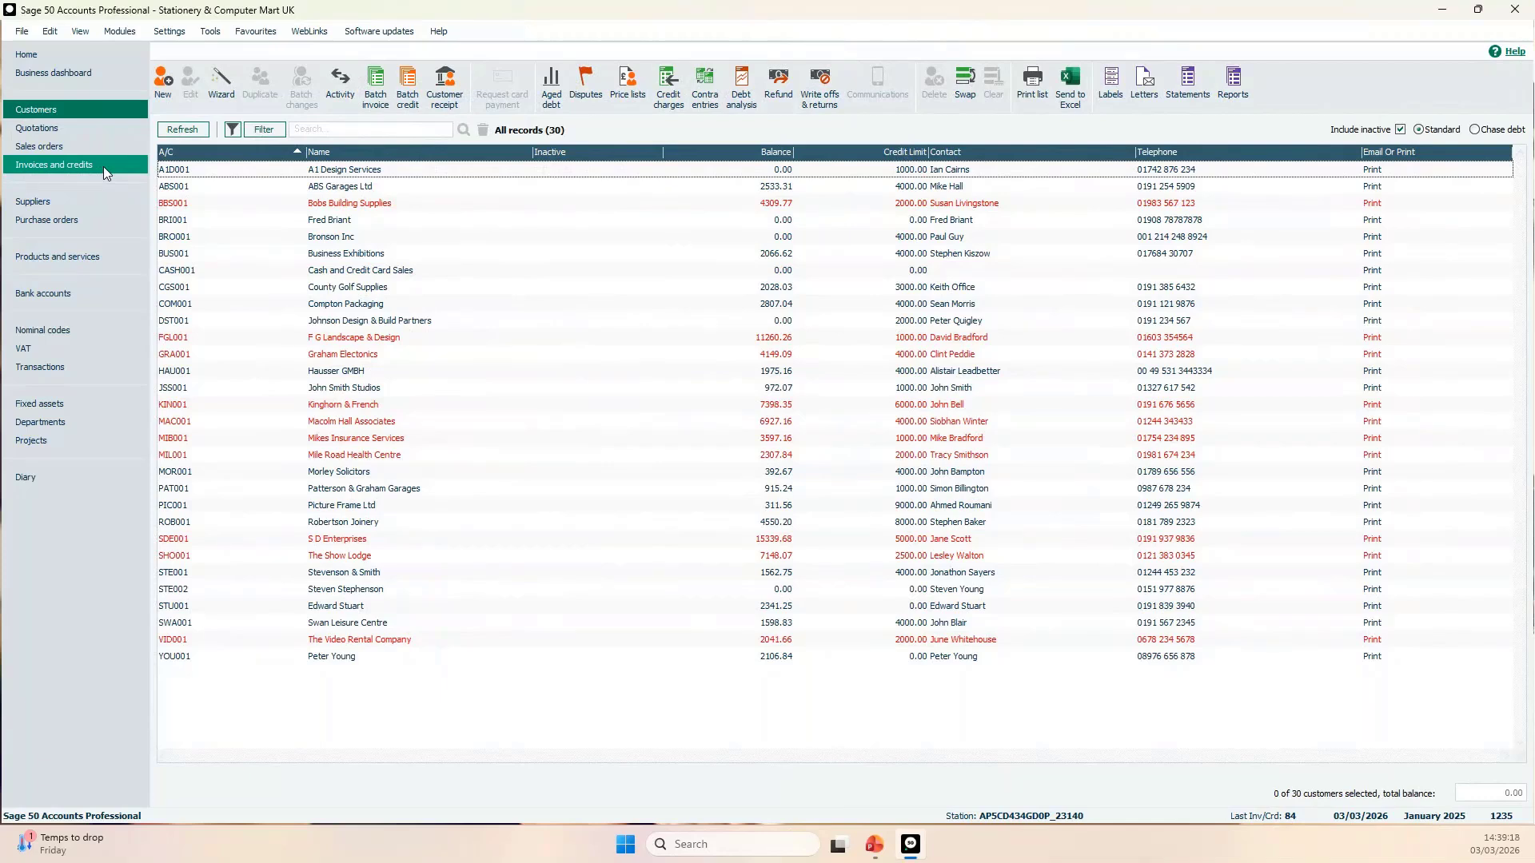
Switch from the demo data back to the Invoices company data and log on.
click(25, 33)
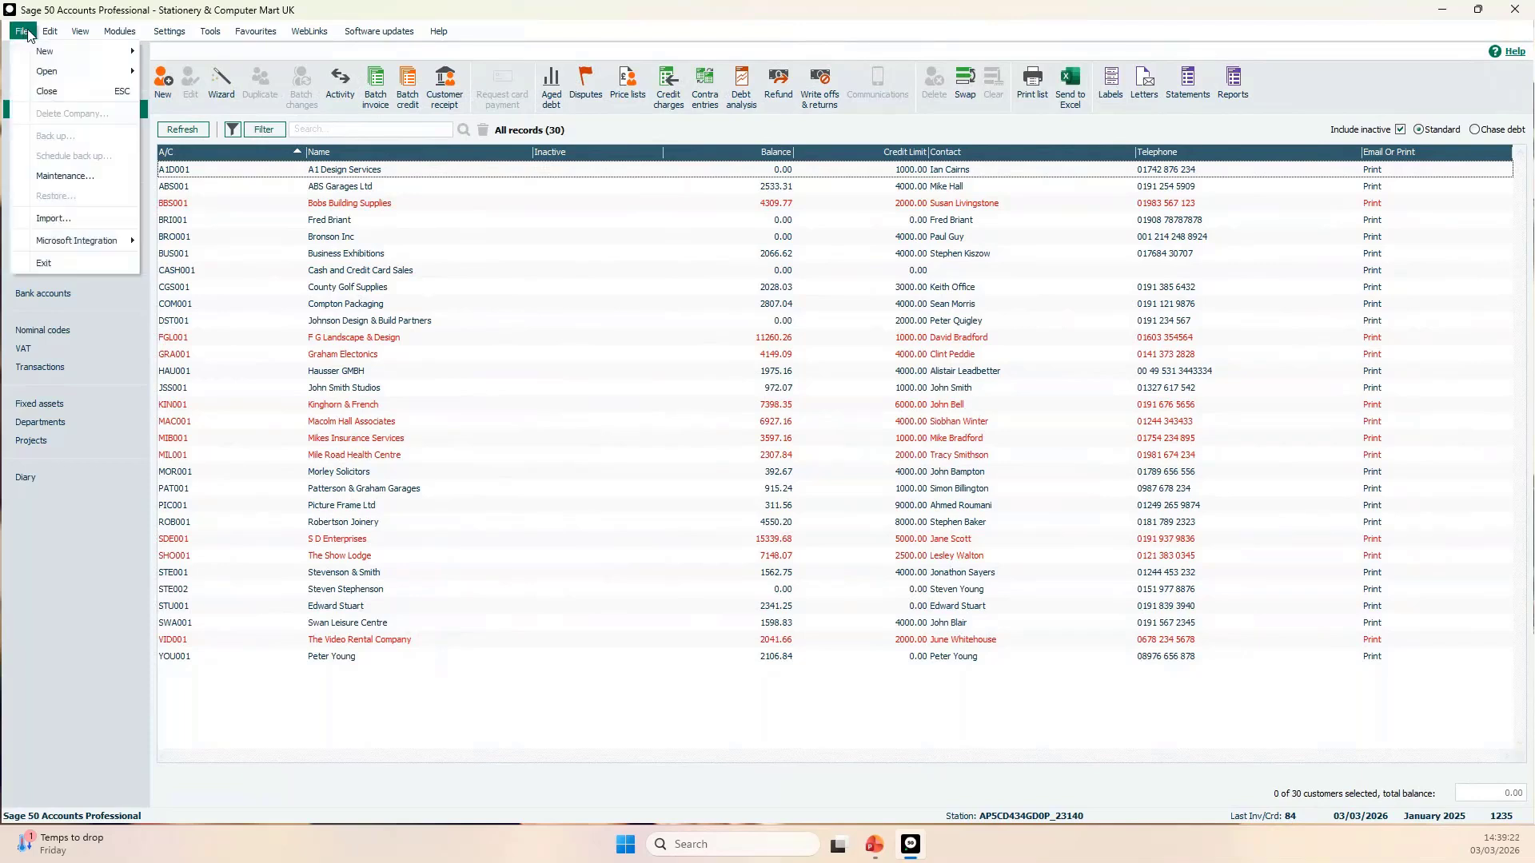
mouse_move(46, 72)
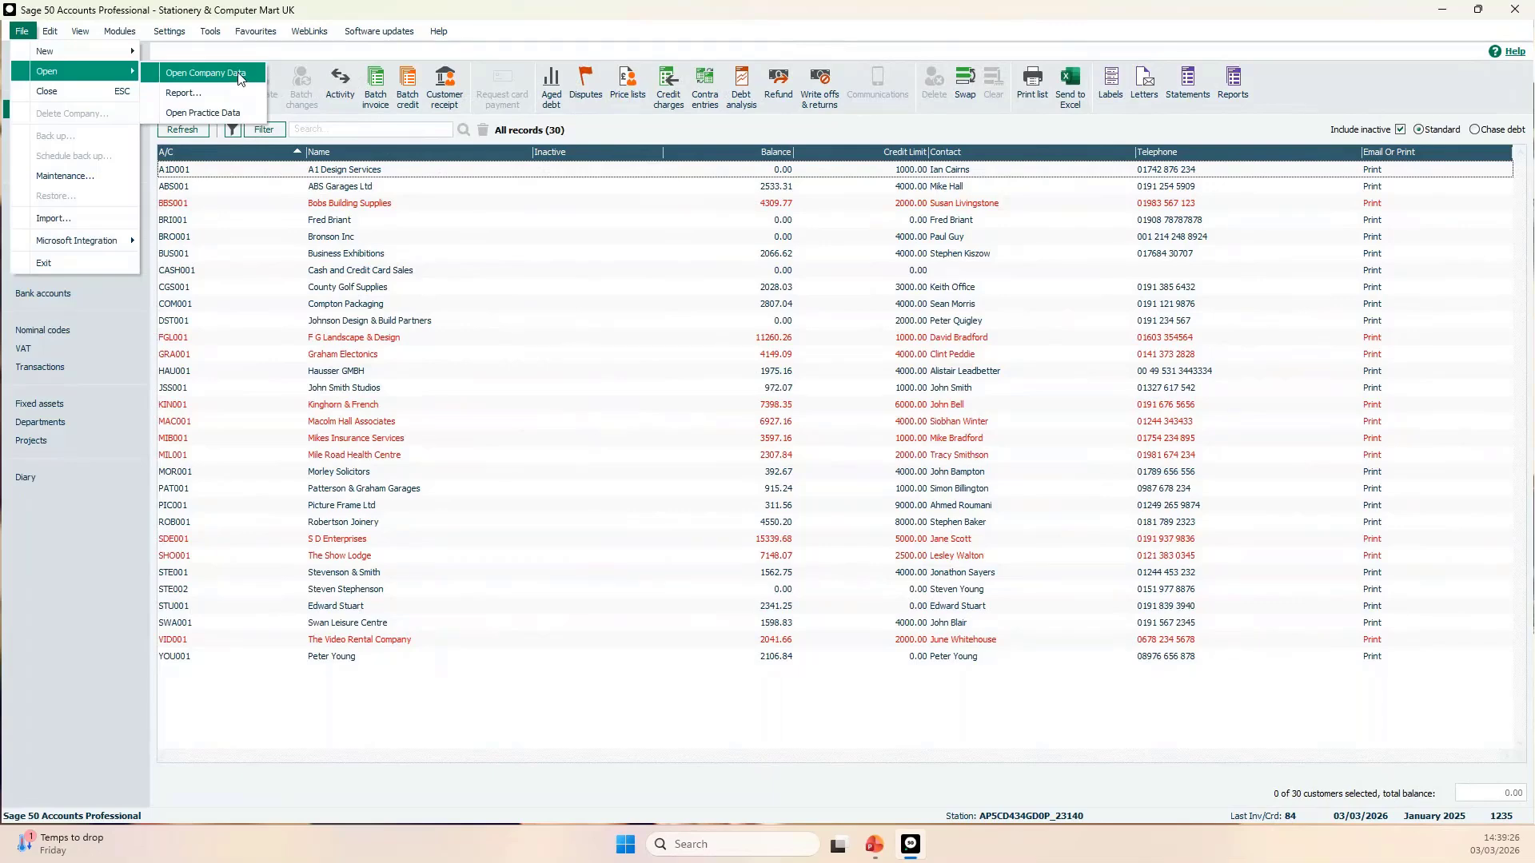
click(205, 73)
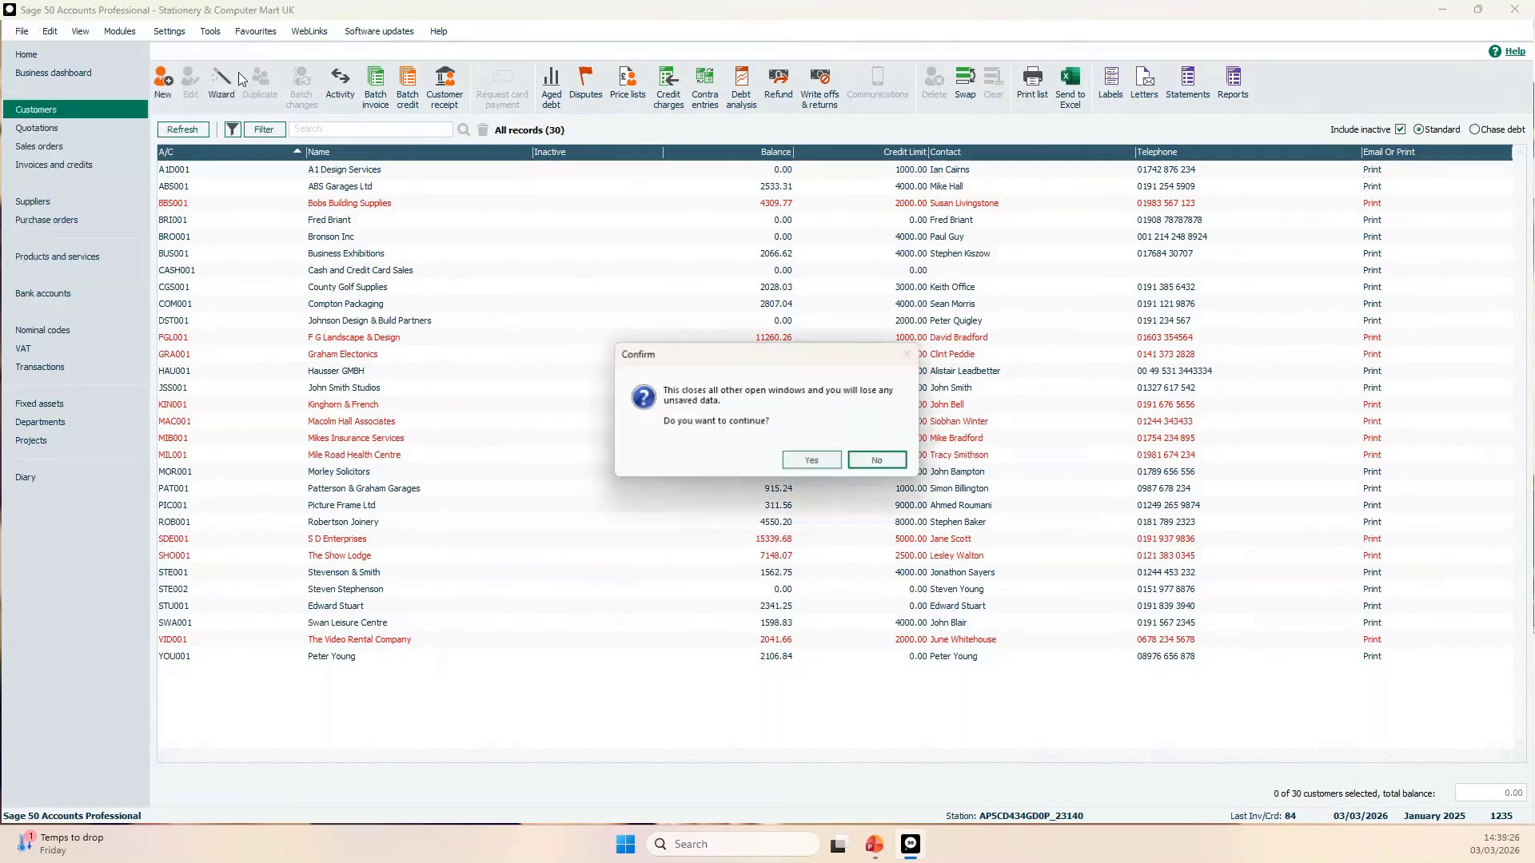
click(813, 462)
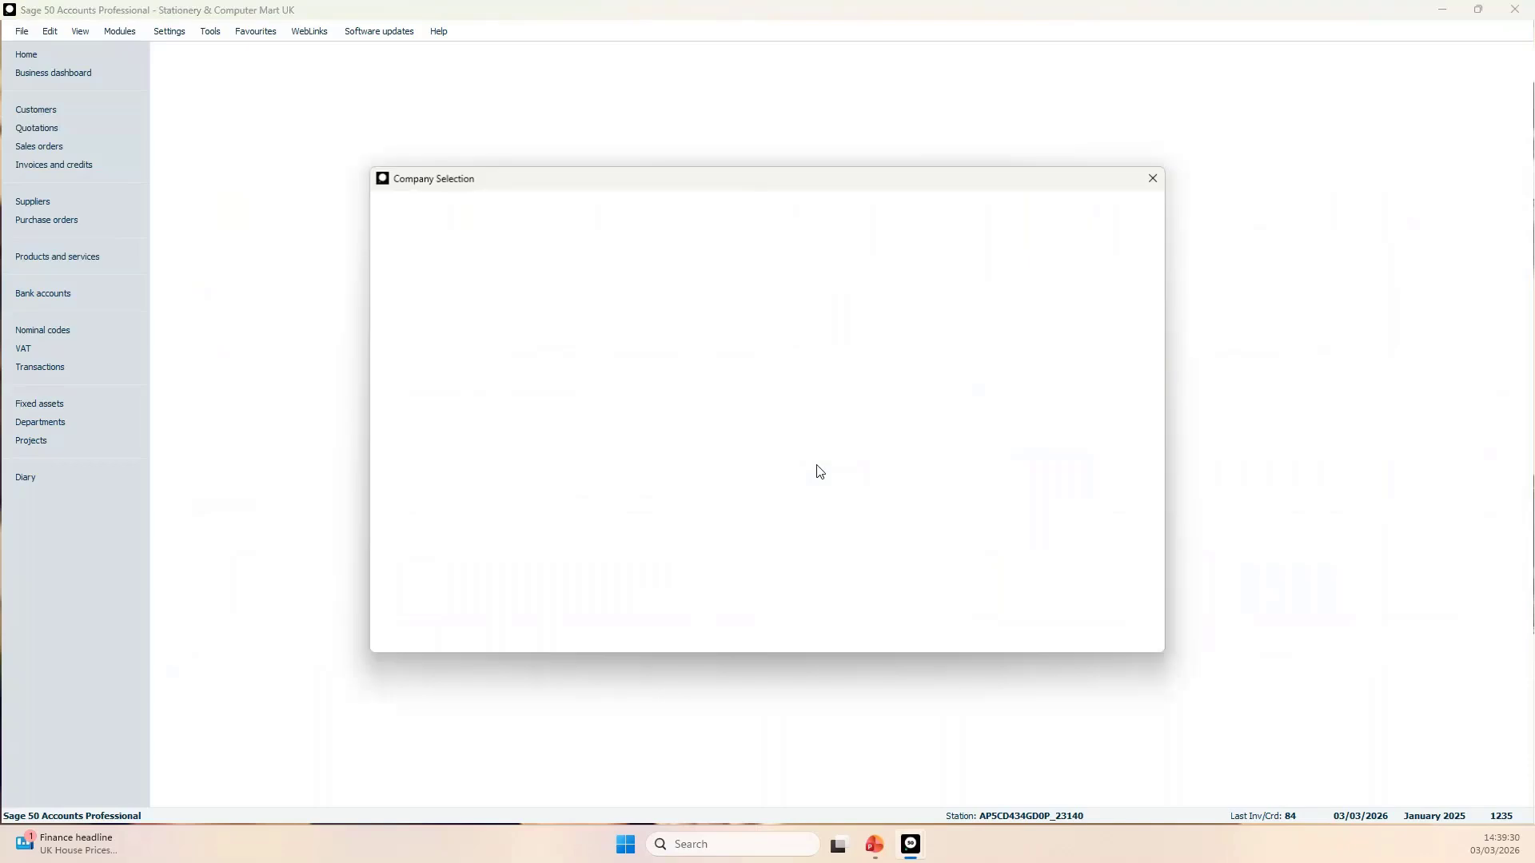
click(990, 614)
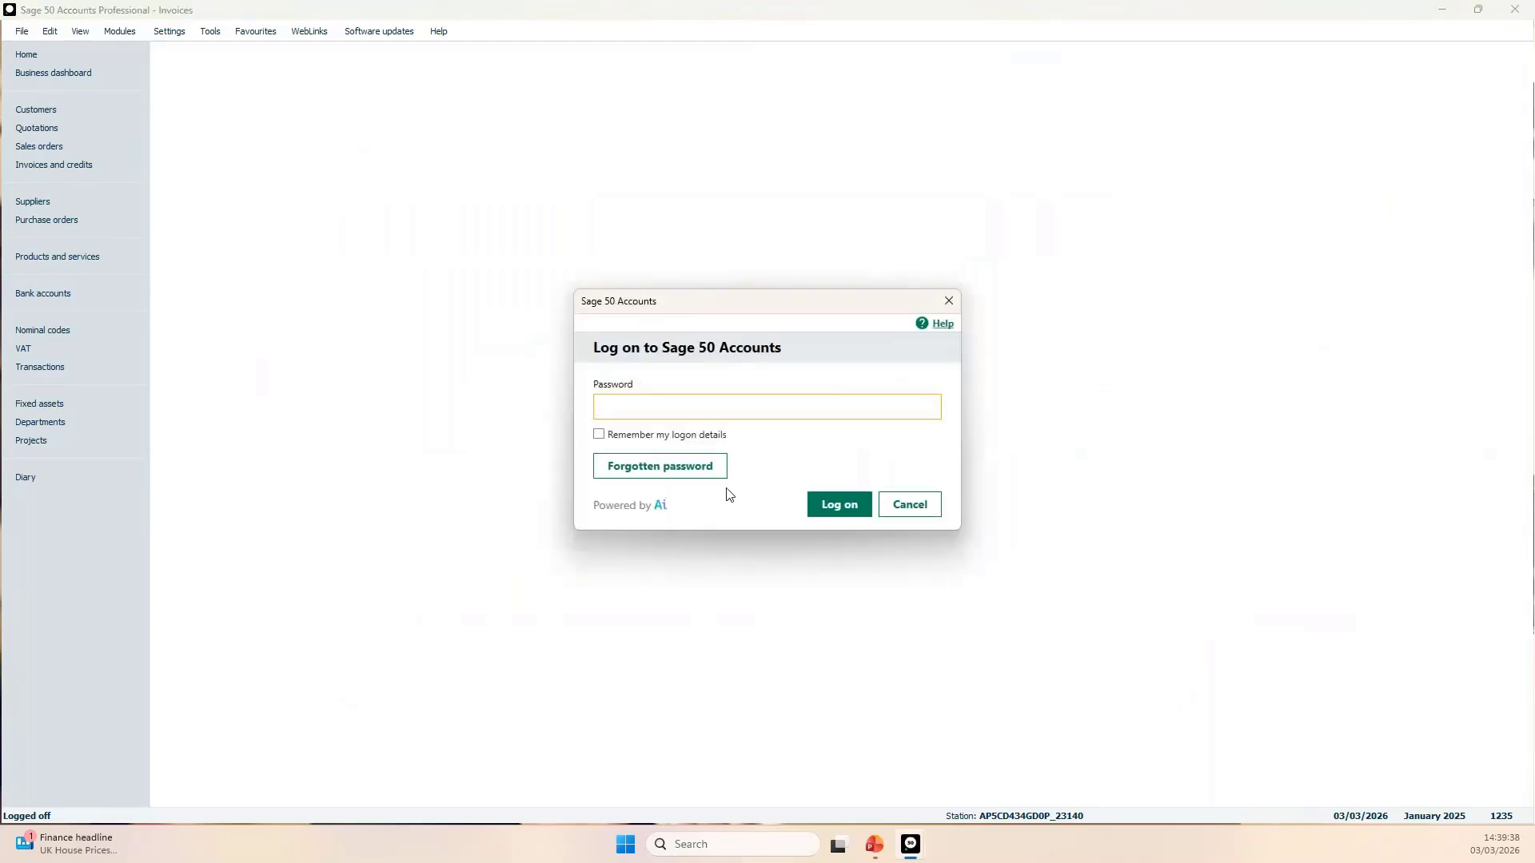
key(Return)
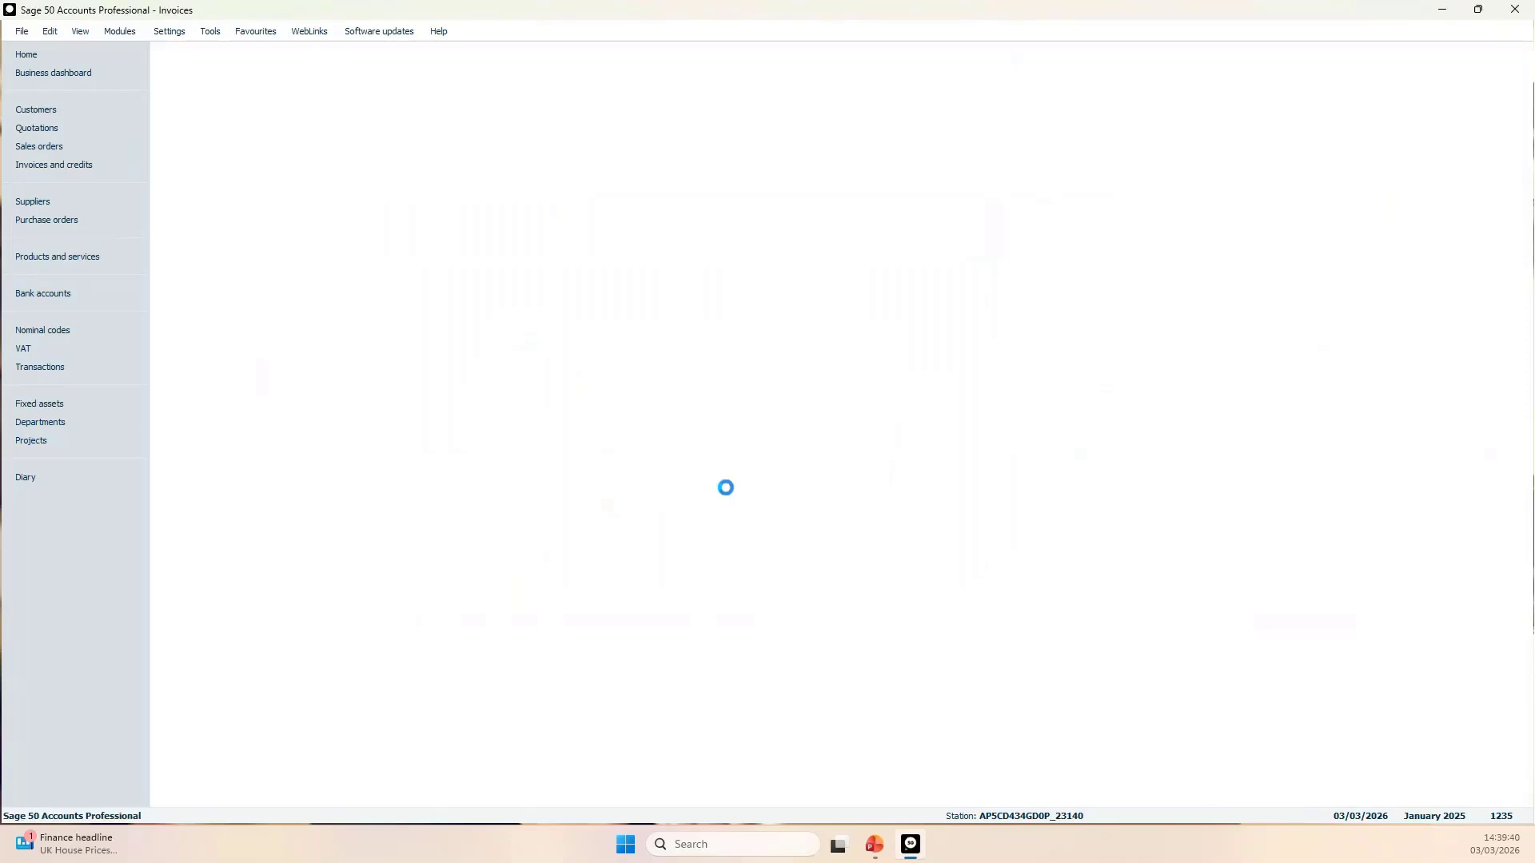